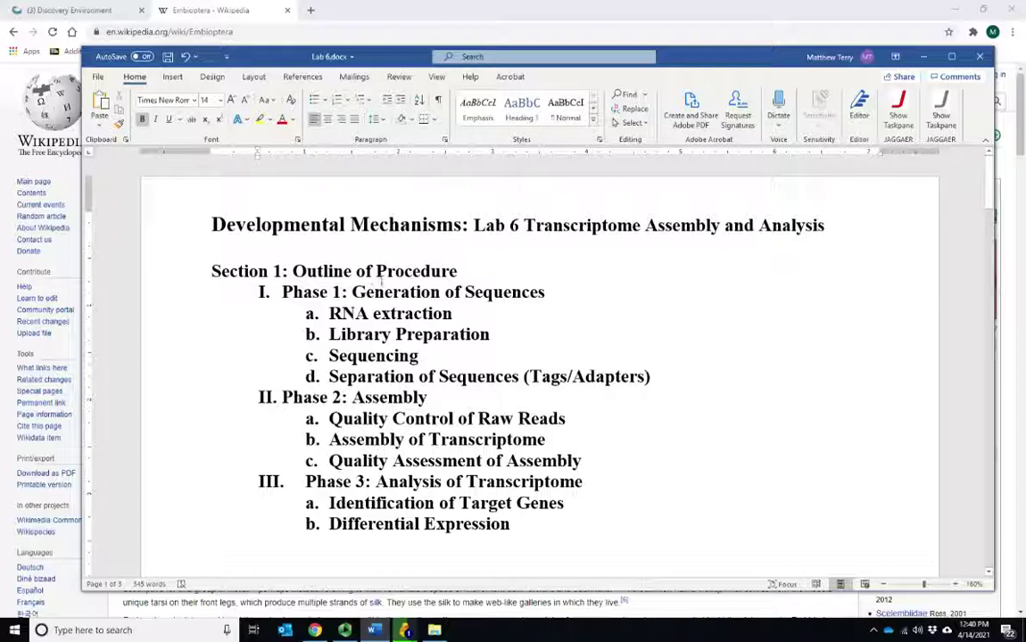
Append "/cDNA synthesis" to the RNA extraction item under Phase 1 of the outline
{"action": "left_click", "coordinate": [449, 315]}
{"action": "type", "text": "?"}
{"action": "key", "text": "BackSpace"}
{"action": "type", "text": "/"}
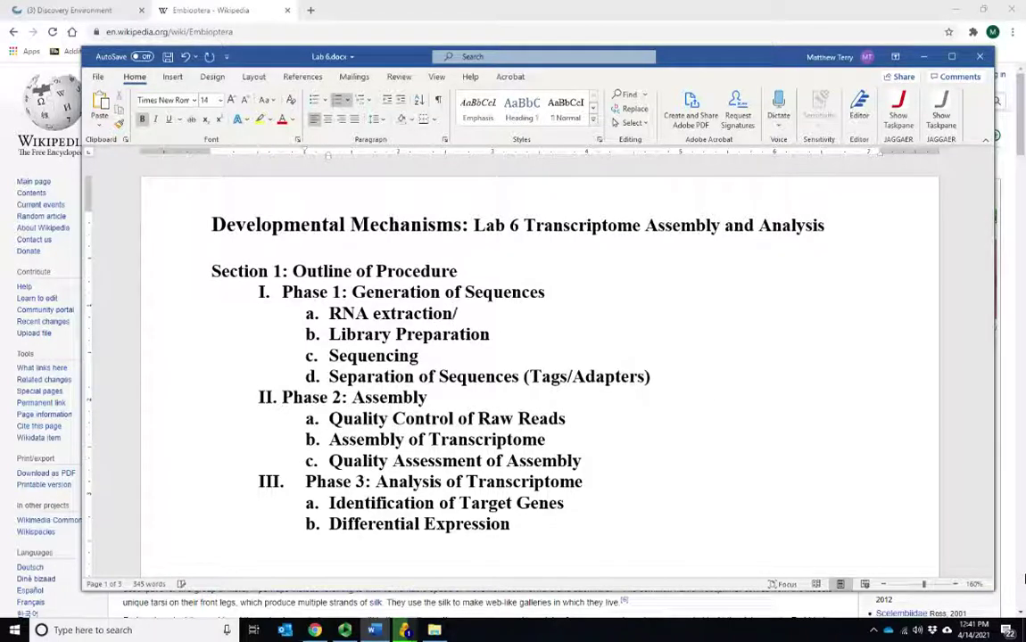
{"action": "type", "text": "cDNA"}
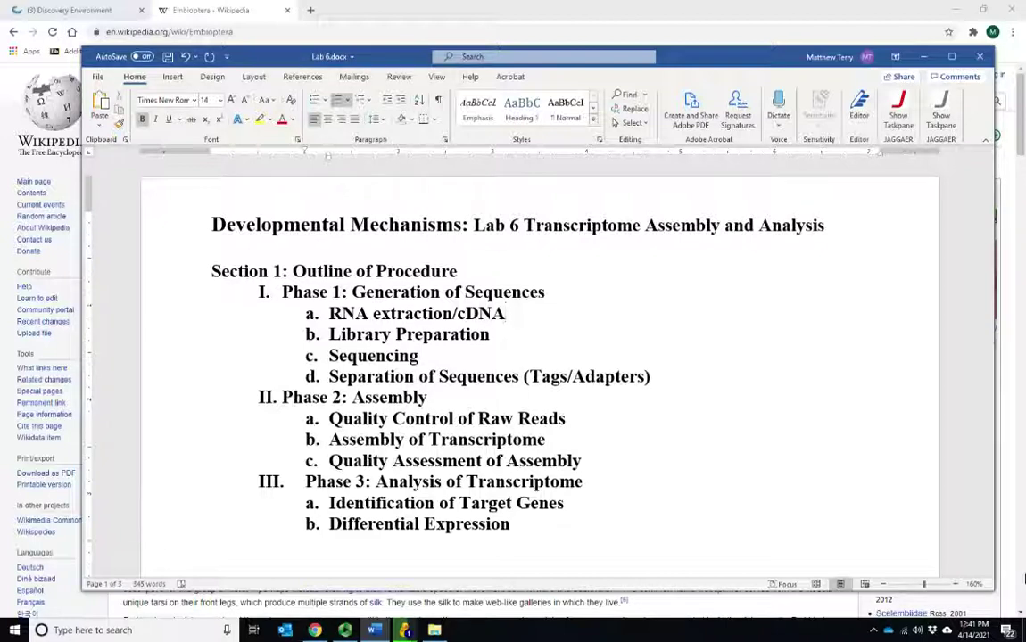
{"action": "type", "text": " synthesis"}
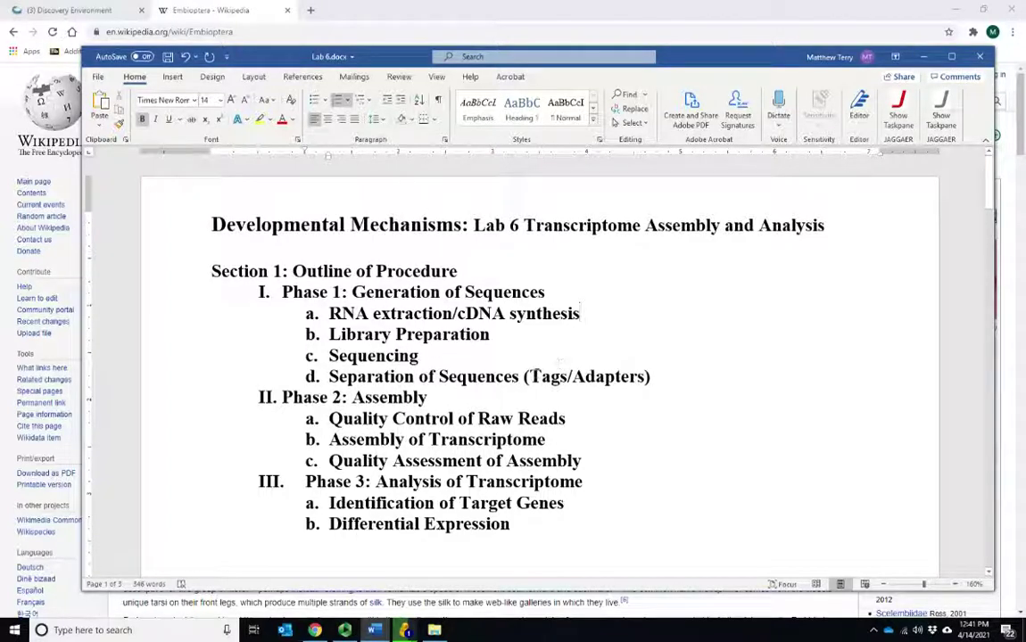
Highlight the words Tags/Adapters in the Separation of Sequences item to point them out
{"action": "left_click_drag", "start_coordinate": [533, 377], "coordinate": [642, 378]}
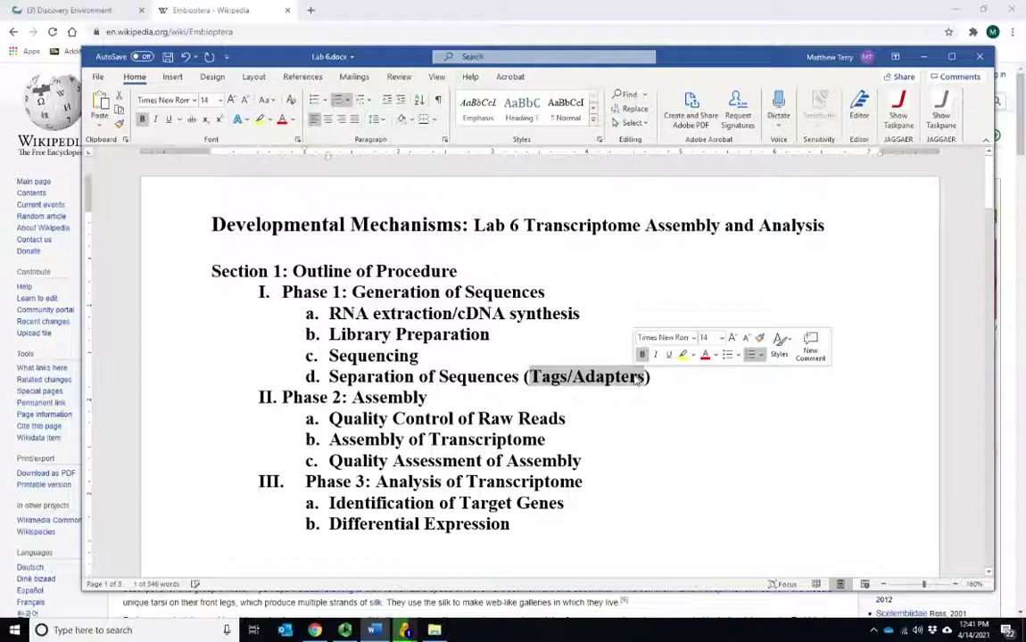
{"action": "left_click", "coordinate": [531, 343]}
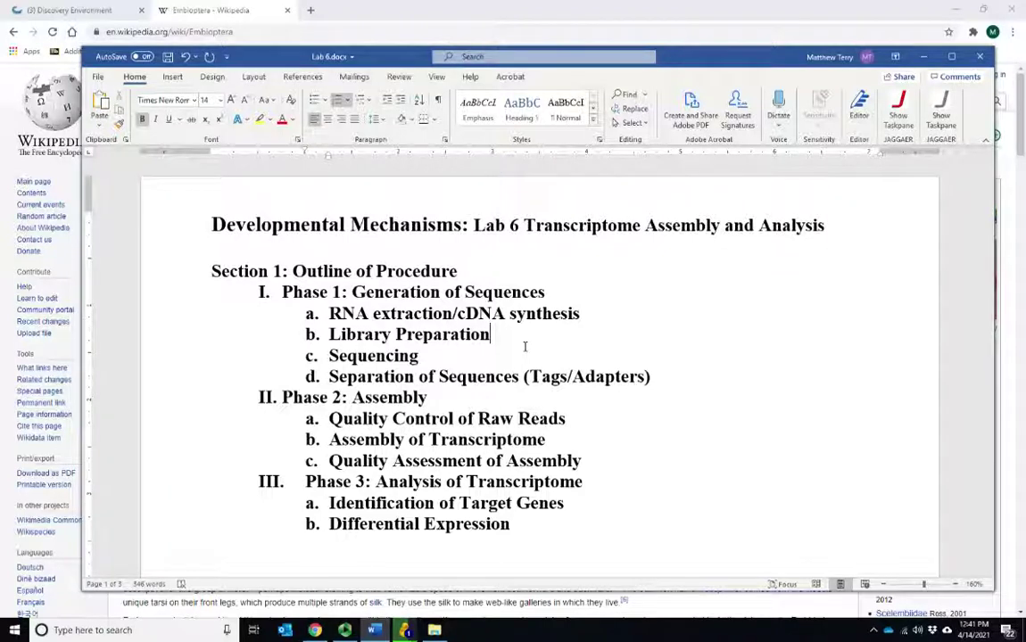
{"action": "left_click_drag", "start_coordinate": [530, 376], "coordinate": [644, 377]}
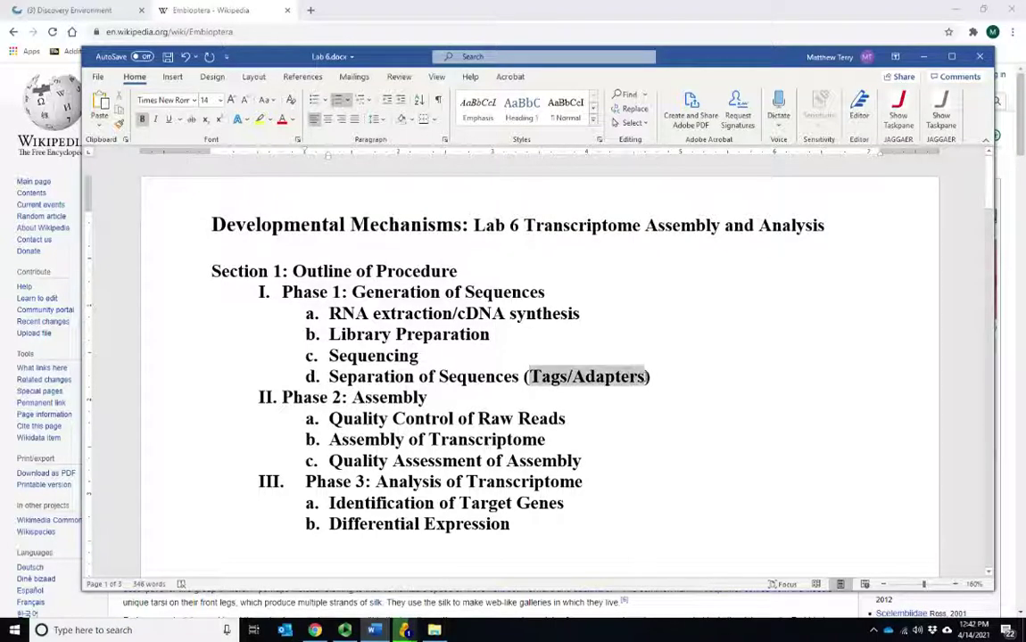
Add an unnumbered, indented line reading NNNNNNNNNNNNNNATCG below the Separation of Sequences item
{"action": "left_click", "coordinate": [714, 378]}
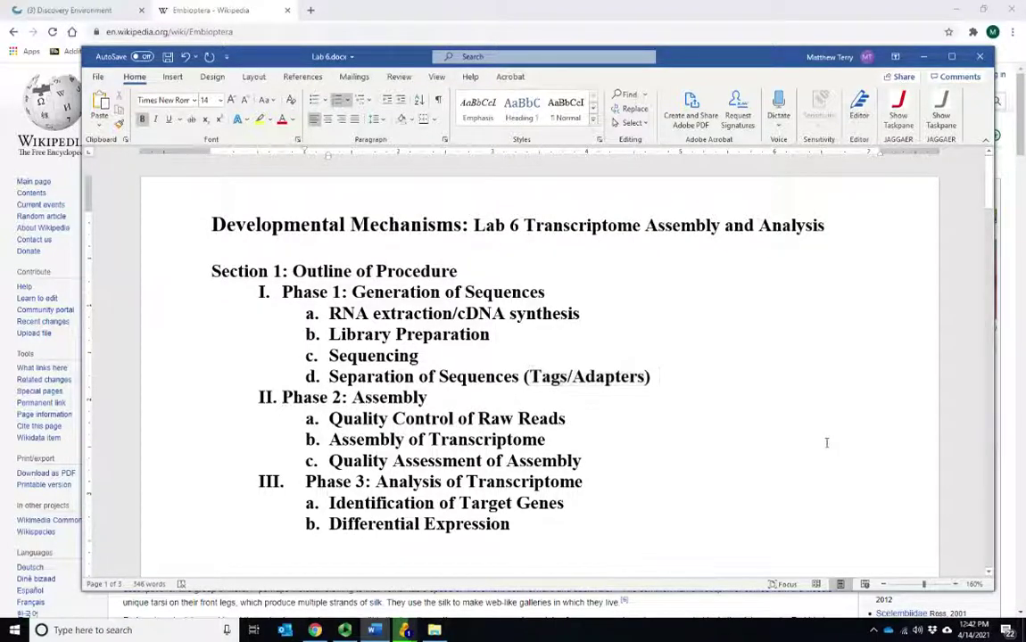
{"action": "key", "text": "Return"}
{"action": "key", "text": "Tab"}
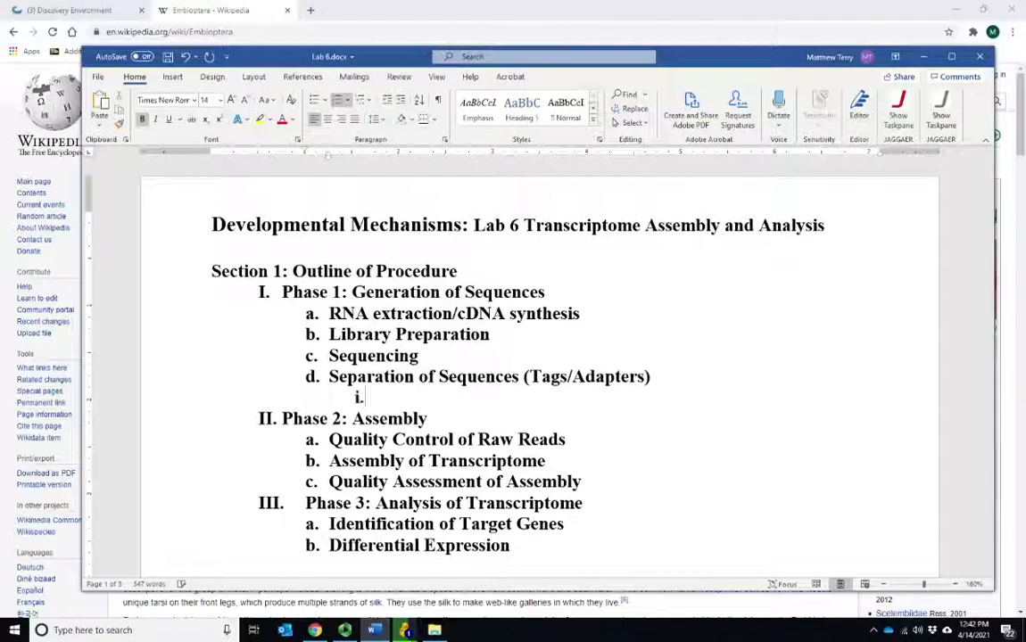
{"action": "key", "text": "shift+Tab"}
{"action": "key", "text": "shift+Tab"}
{"action": "key", "text": "BackSpace"}
{"action": "type", "text": "NNNNNNNNNNNNNNN"}
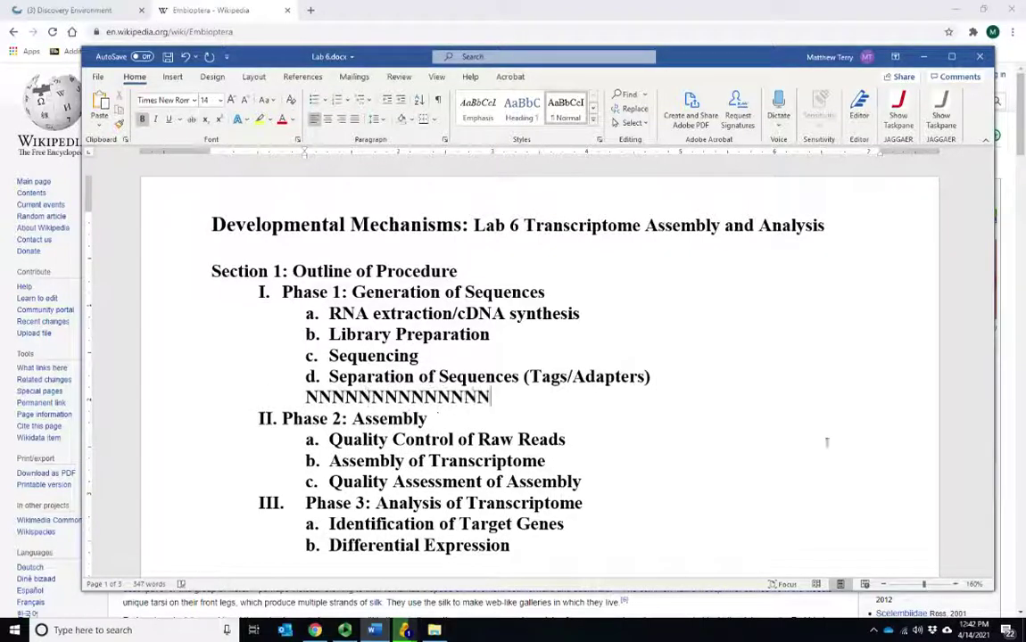
{"action": "type", "text": "AT"}
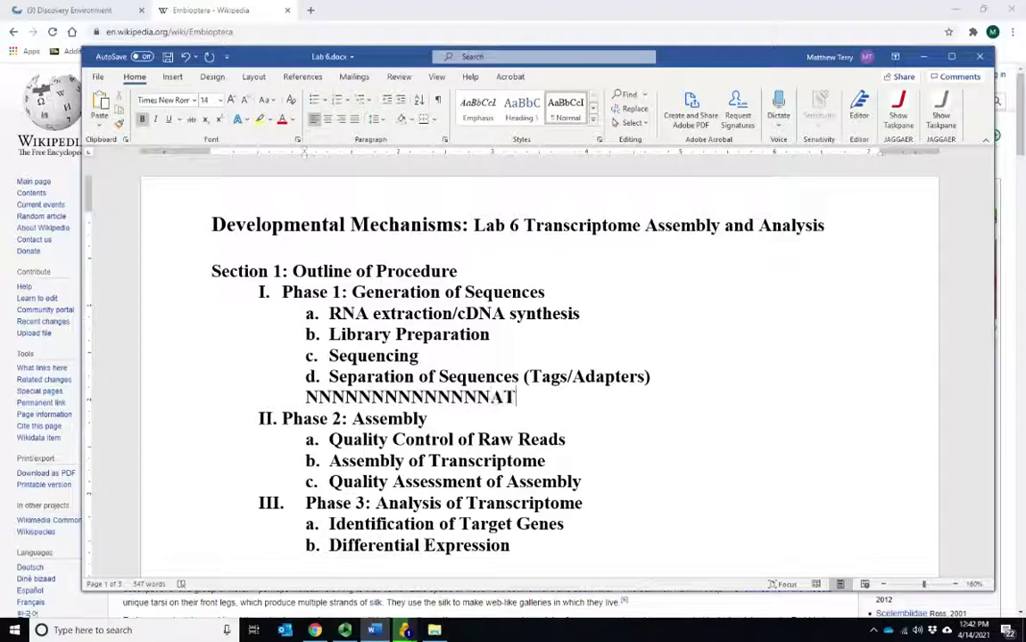
{"action": "type", "text": "CG"}
Colour the ATCG tag at the end of the new sequence line red
{"action": "left_click_drag", "start_coordinate": [569, 412], "coordinate": [491, 399]}
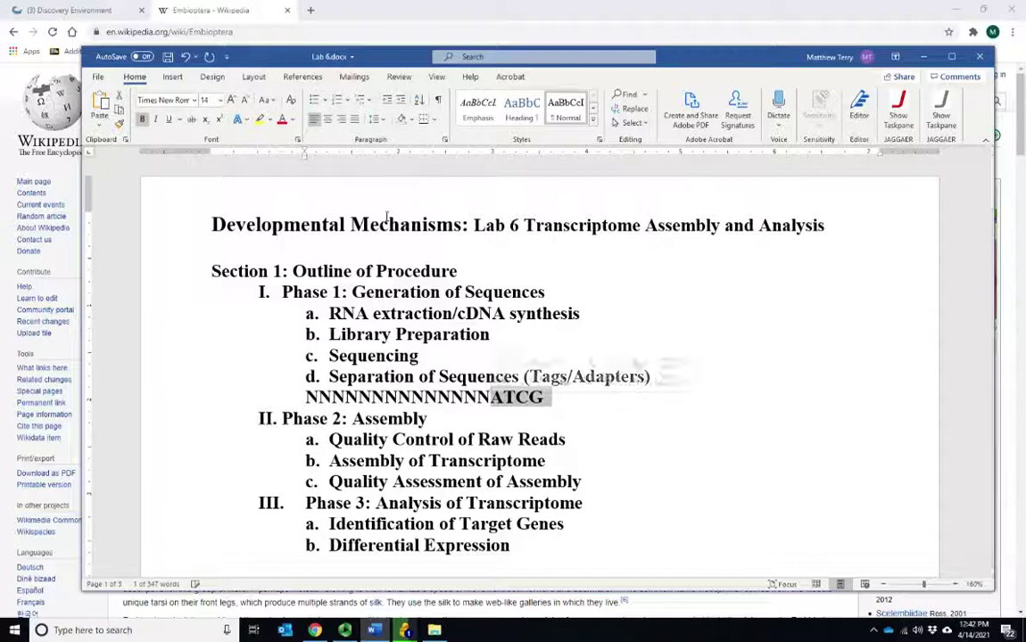
{"action": "left_click", "coordinate": [283, 124]}
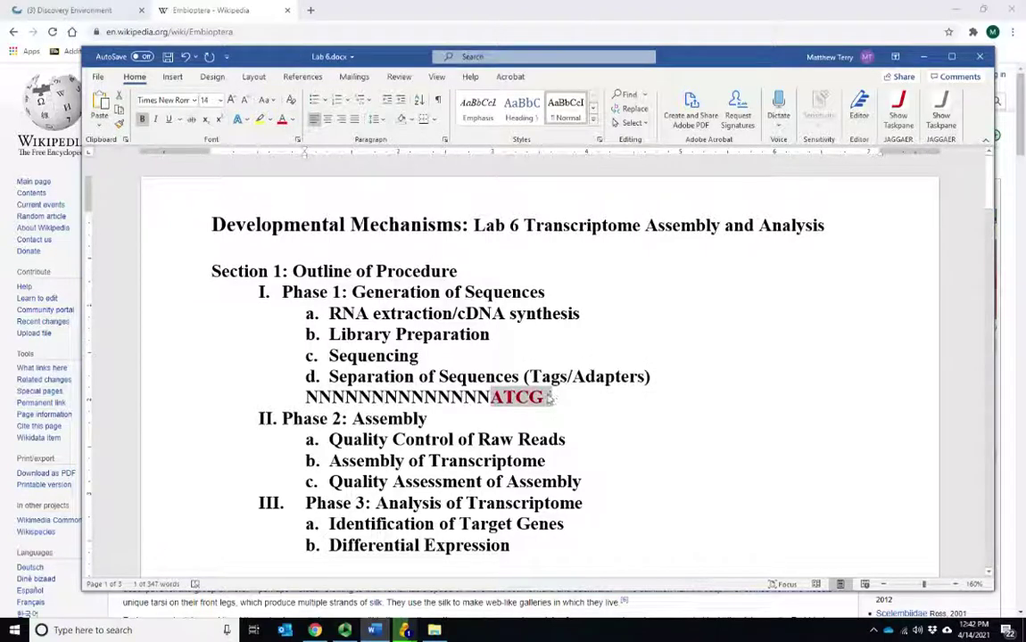
{"action": "left_click", "coordinate": [575, 411]}
Duplicate the sequence line directly below itself and change the copy's tag to GGAA
{"action": "left_click_drag", "start_coordinate": [576, 411], "coordinate": [308, 401]}
{"action": "key", "text": "ctrl+c"}
{"action": "key", "text": "End"}
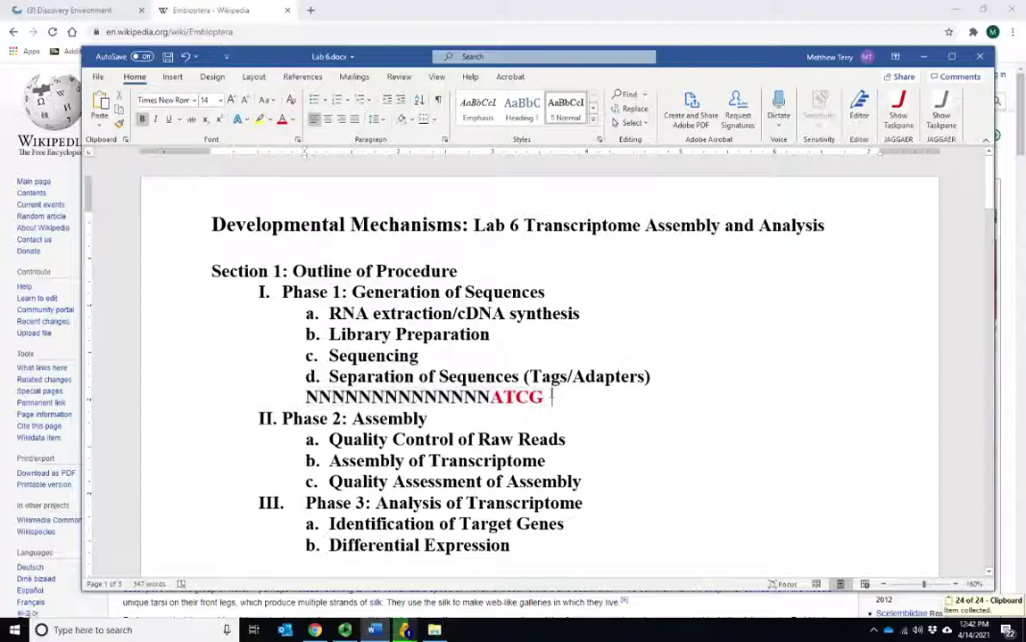
{"action": "key", "text": "Return"}
{"action": "key", "text": "ctrl+v"}
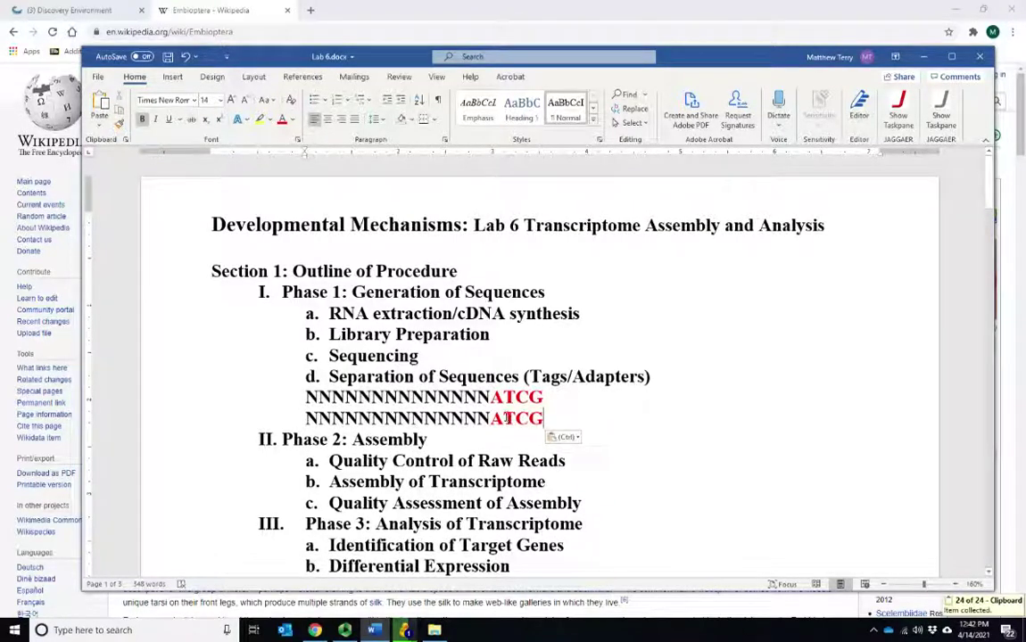
{"action": "left_click_drag", "start_coordinate": [491, 417], "coordinate": [545, 418]}
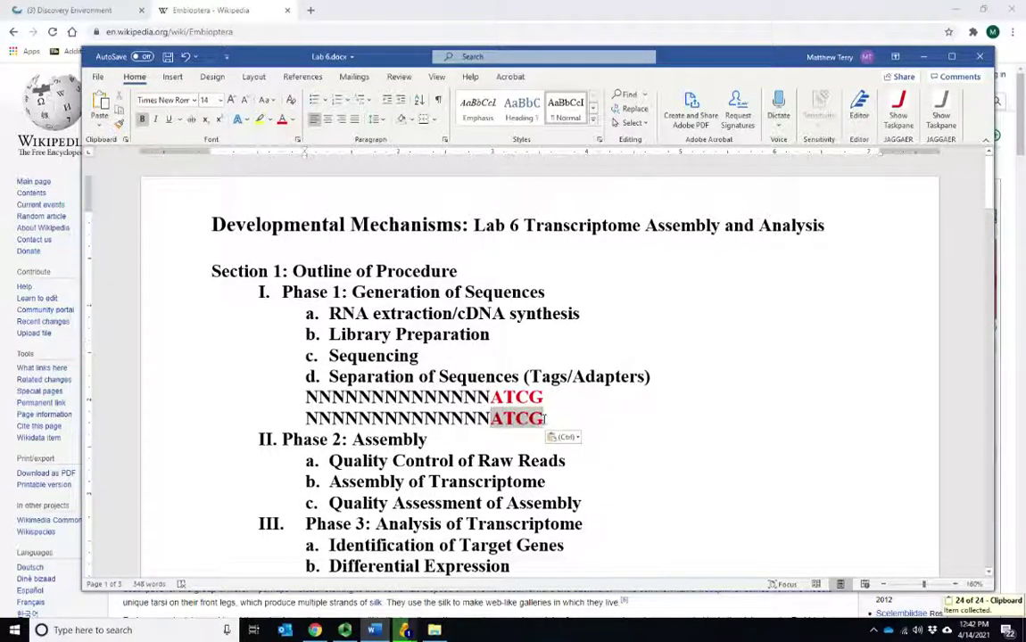
{"action": "type", "text": "GGAA"}
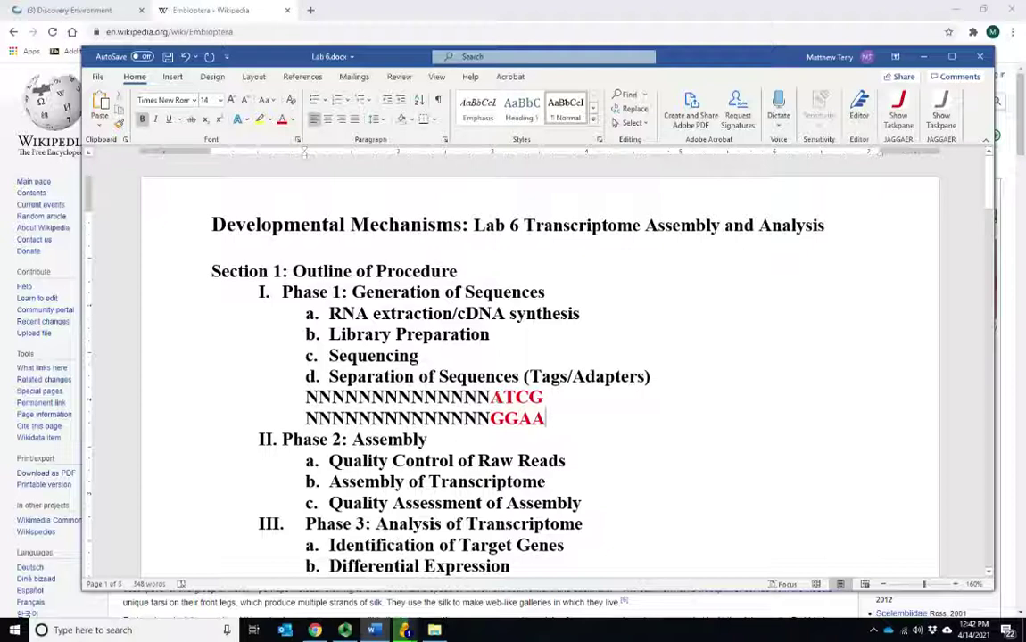
Highlight the red ATCG and GGAA tags one after the other to compare them
{"action": "left_click_drag", "start_coordinate": [490, 397], "coordinate": [546, 398]}
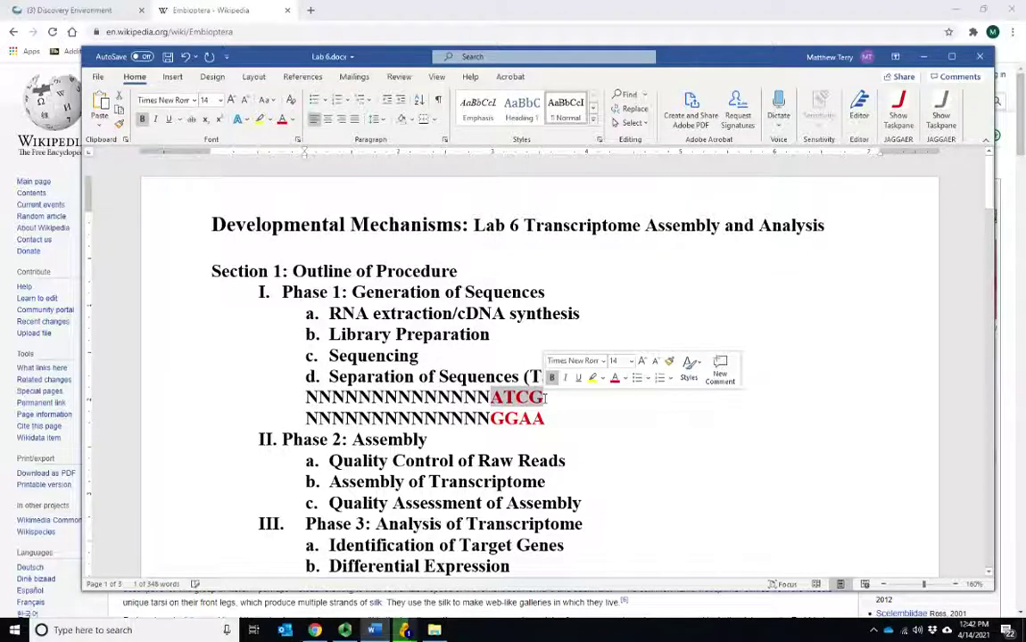
{"action": "left_click_drag", "start_coordinate": [490, 419], "coordinate": [547, 420]}
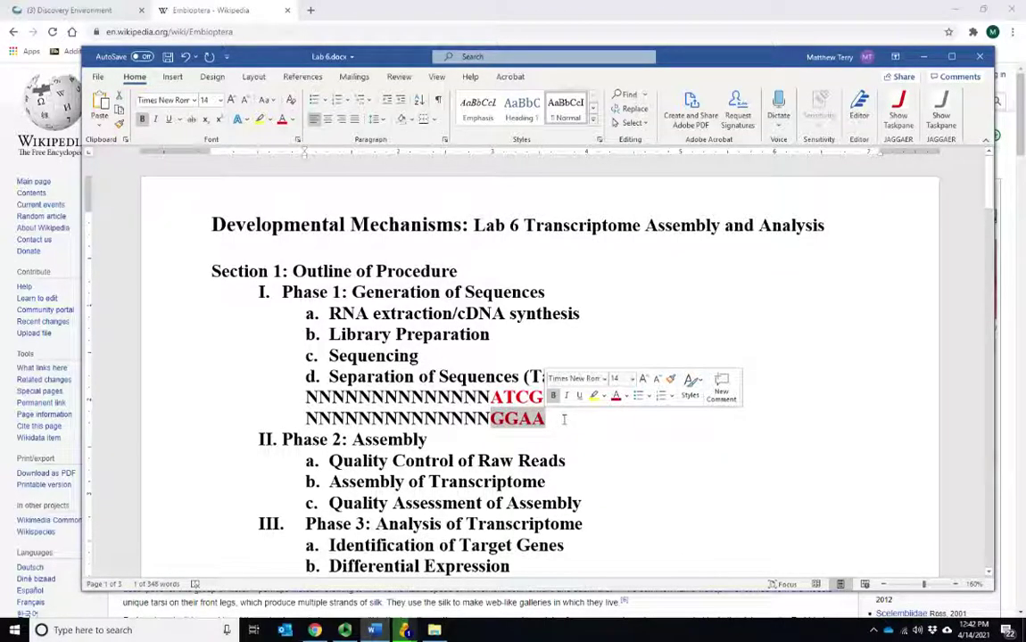
{"action": "left_click", "coordinate": [564, 420]}
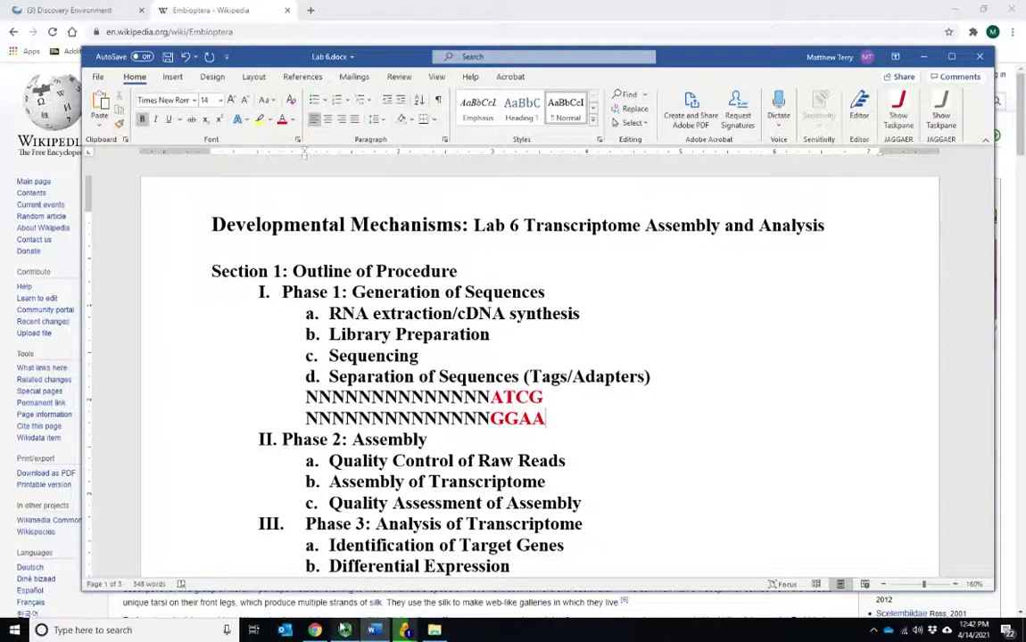
Switch to the CyVerse Discovery Environment in Chrome, open OsR02_S6_L001_R1_001.fastq from the Webspinner folder and move its viewer window higher
{"action": "left_click", "coordinate": [315, 630]}
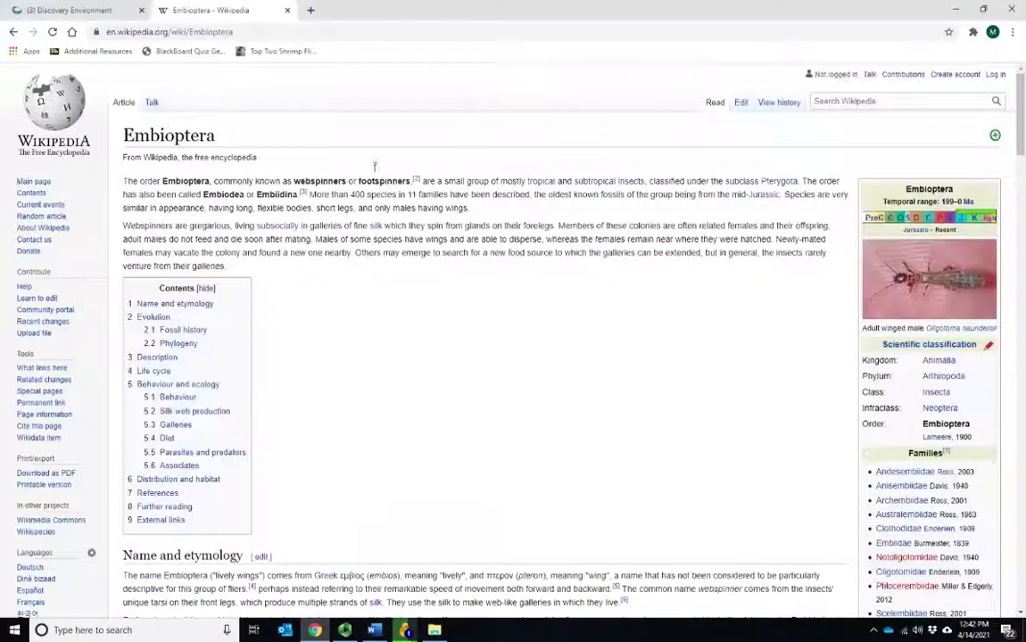
{"action": "left_click", "coordinate": [71, 10]}
{"action": "left_click", "coordinate": [976, 232]}
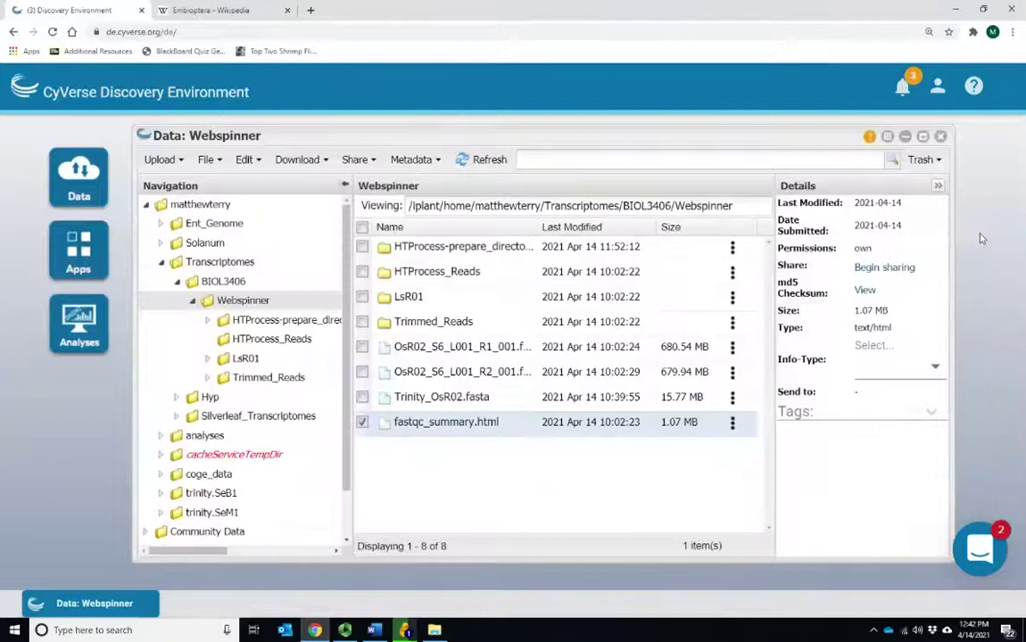
{"action": "left_click", "coordinate": [470, 350]}
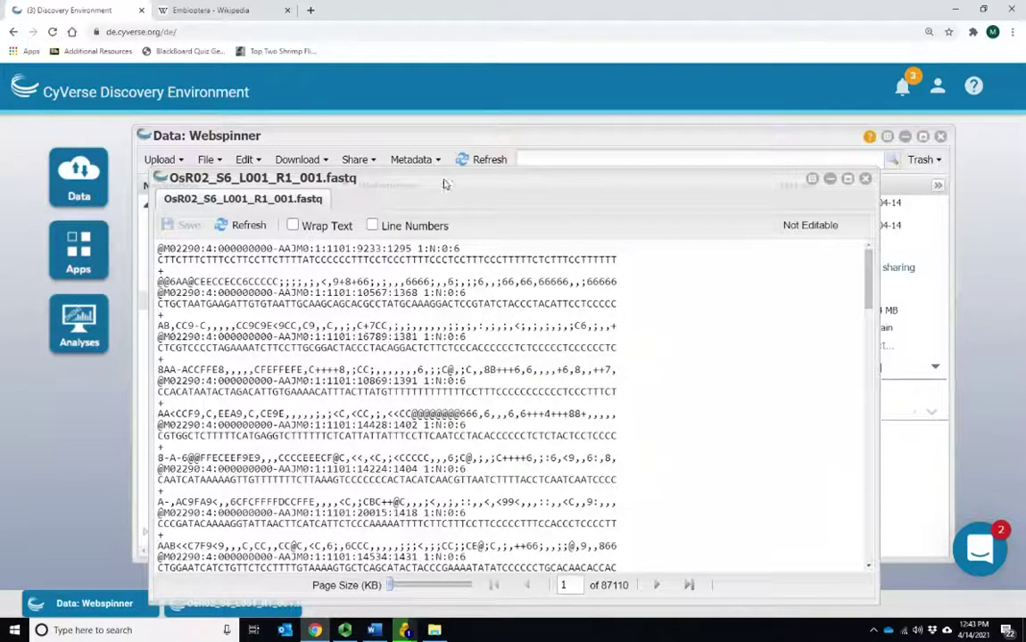
{"action": "left_click_drag", "start_coordinate": [443, 182], "coordinate": [426, 136]}
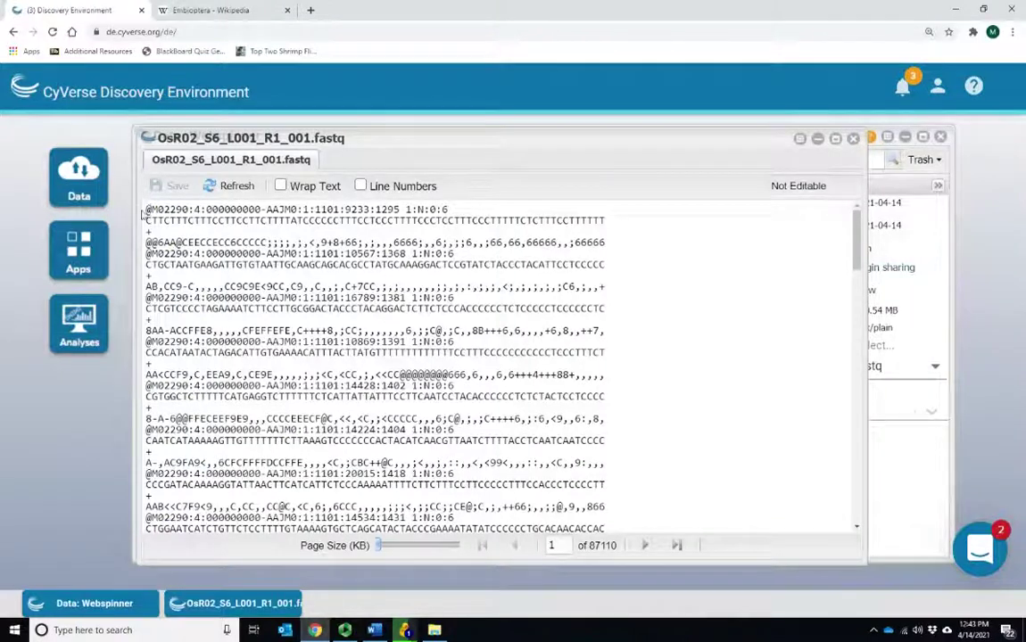
Highlight the header, sequence and quality lines of the first read, followed by the whole second read record
{"action": "left_click_drag", "start_coordinate": [142, 210], "coordinate": [455, 208]}
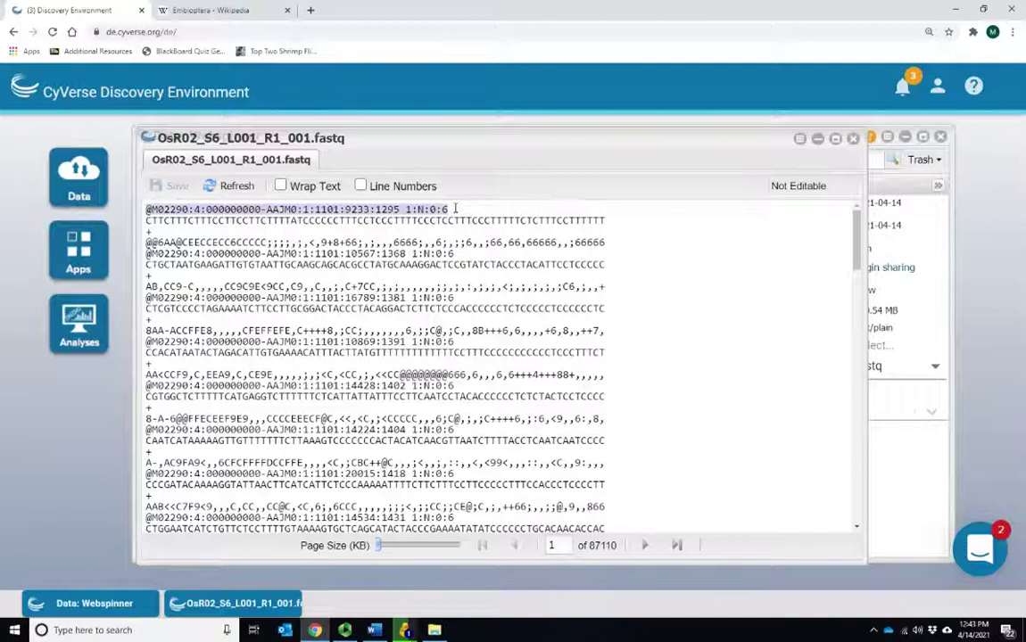
{"action": "left_click_drag", "start_coordinate": [138, 214], "coordinate": [604, 223]}
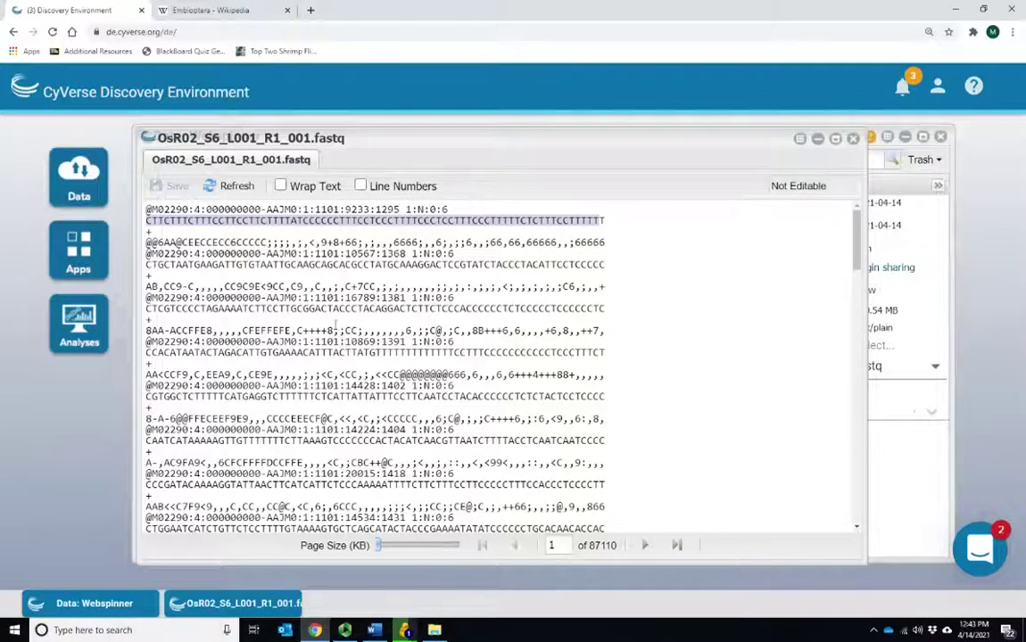
{"action": "left_click_drag", "start_coordinate": [148, 243], "coordinate": [608, 243]}
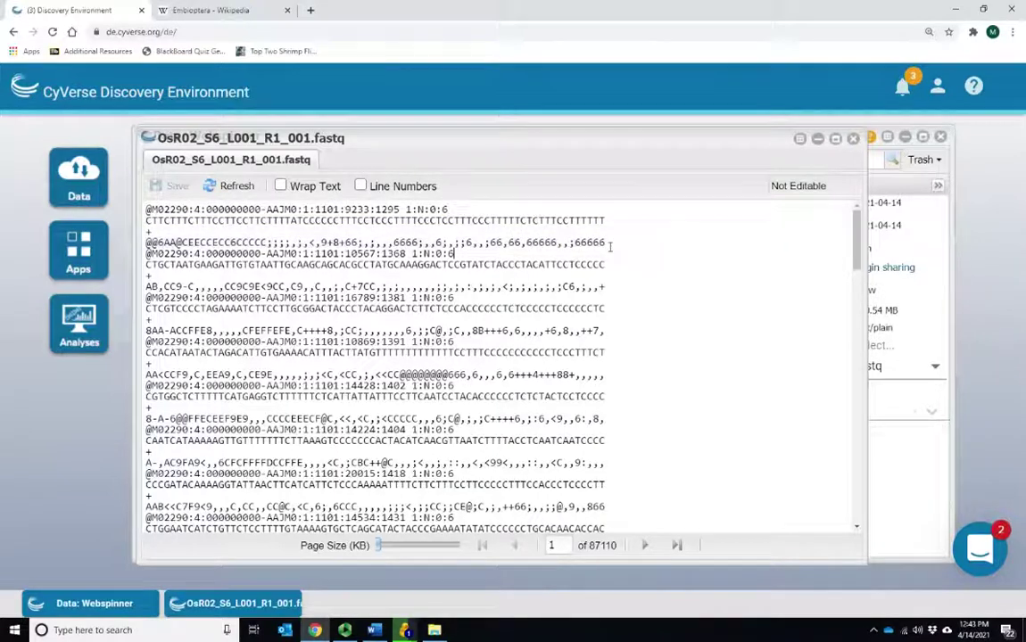
{"action": "left_click_drag", "start_coordinate": [148, 232], "coordinate": [148, 211]}
{"action": "left_click_drag", "start_coordinate": [544, 259], "coordinate": [143, 257]}
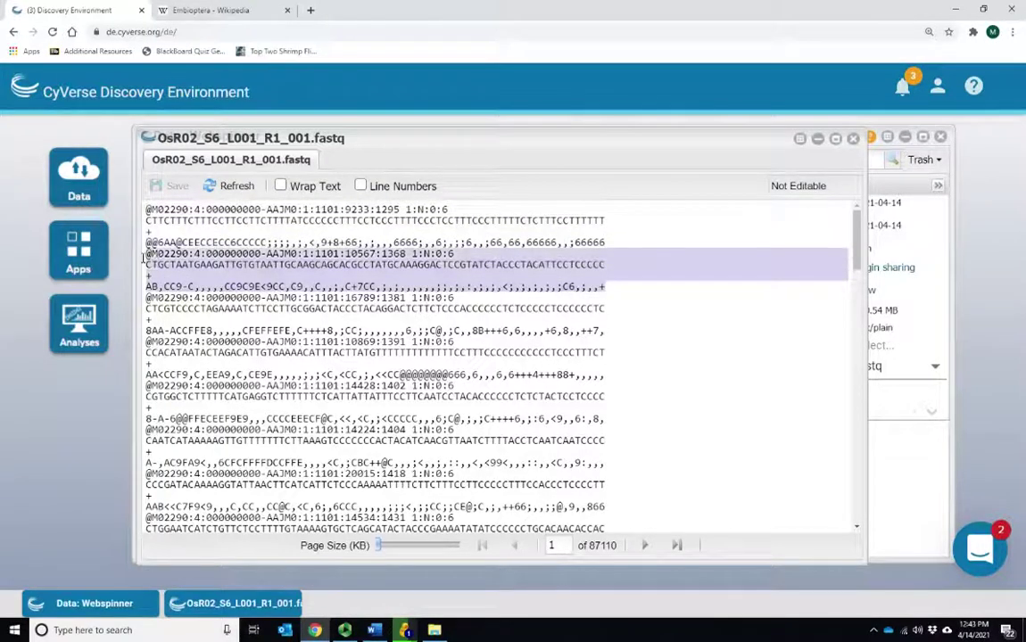
{"action": "left_click", "coordinate": [386, 252]}
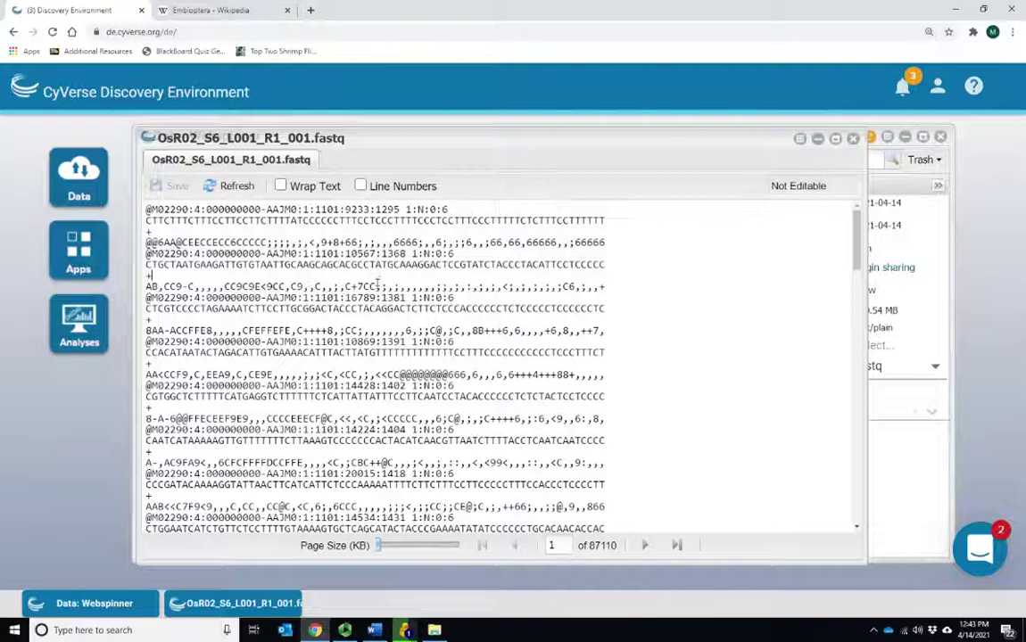
Examine the first page of reads through to its end and the file's total page count, returning to the first read
{"action": "scroll", "coordinate": [379, 282], "scroll_direction": "down", "scroll_amount": 6}
{"action": "left_click_drag", "start_coordinate": [588, 545], "coordinate": [625, 569]}
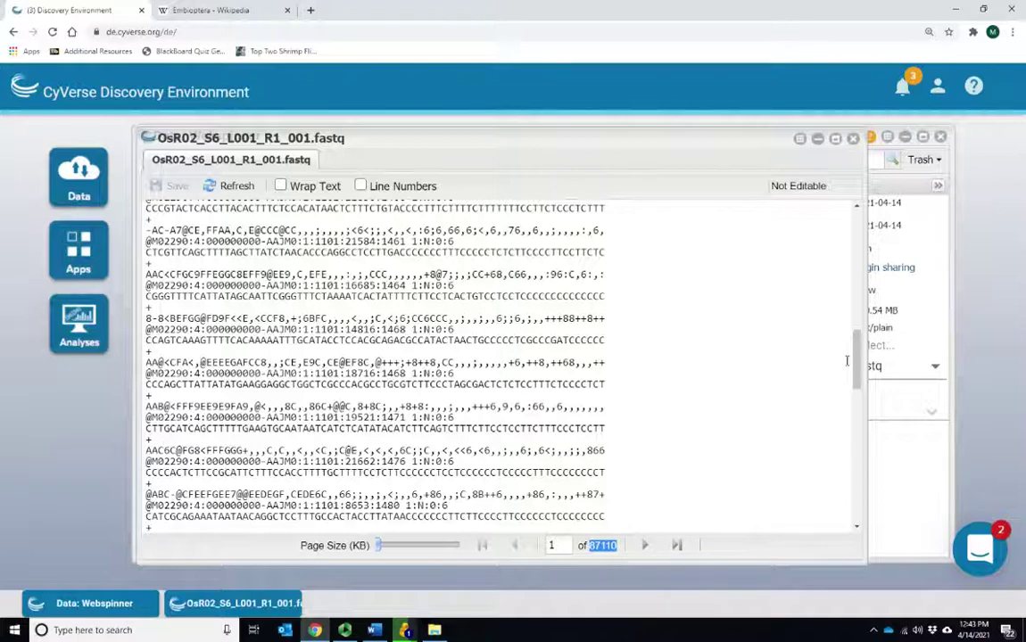
{"action": "left_click_drag", "start_coordinate": [857, 361], "coordinate": [844, 485]}
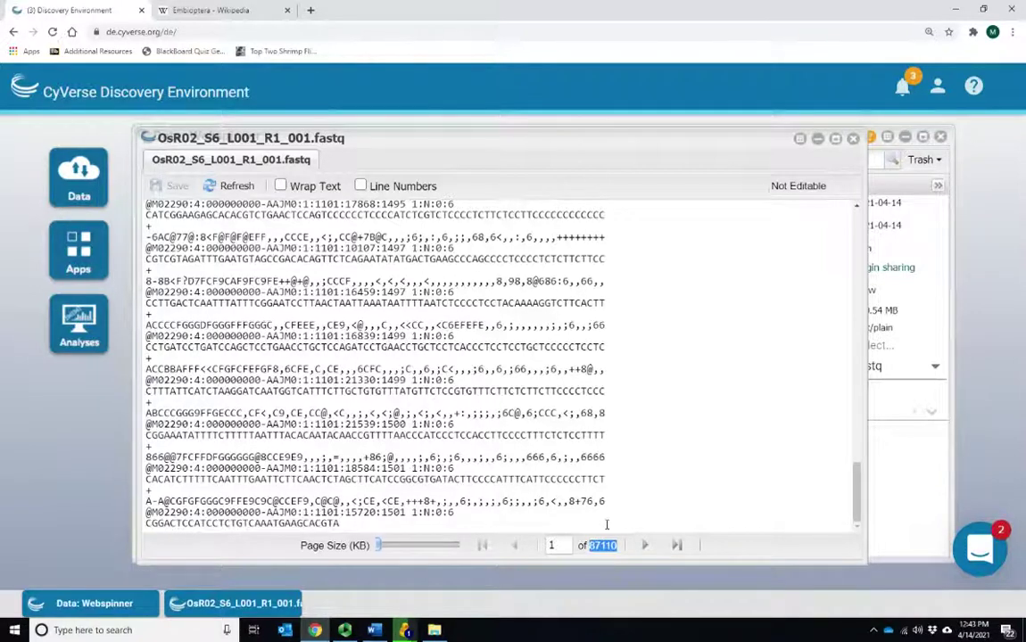
{"action": "left_click_drag", "start_coordinate": [856, 489], "coordinate": [858, 234]}
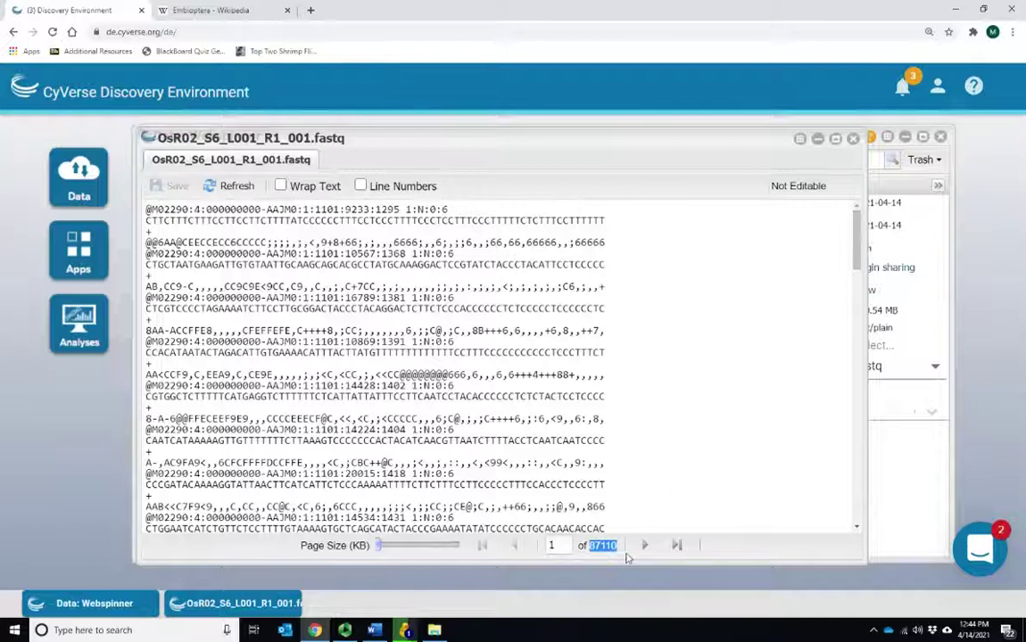
Switch to the Lab 6 document in Word and highlight "Quality Control of Raw Reads" under Phase 2
{"action": "left_click", "coordinate": [373, 630]}
{"action": "scroll", "coordinate": [429, 393], "scroll_direction": "down", "scroll_amount": 2}
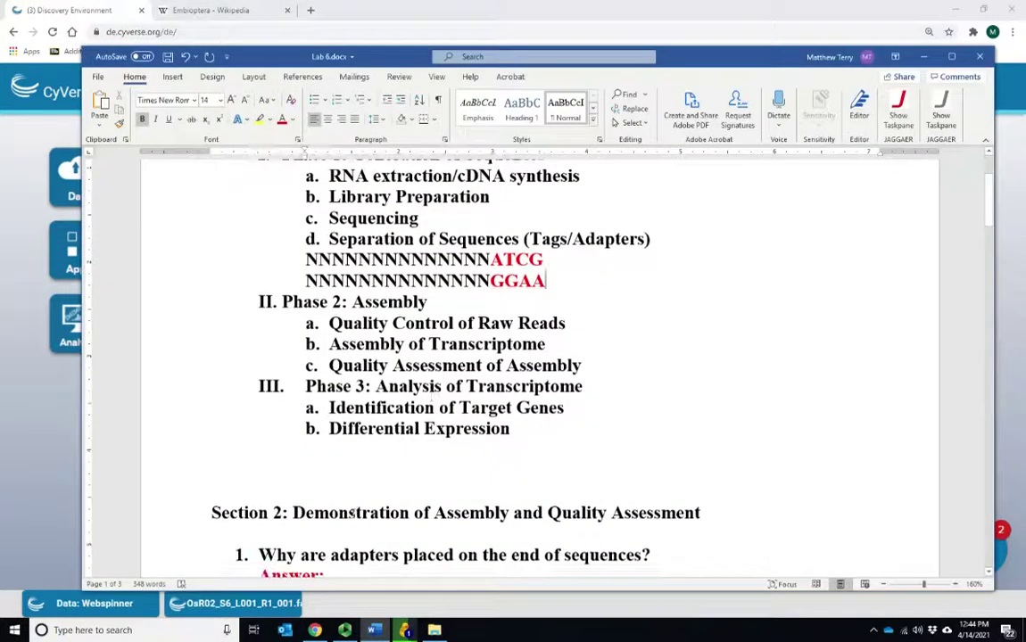
{"action": "scroll", "coordinate": [352, 512], "scroll_direction": "up", "scroll_amount": 3}
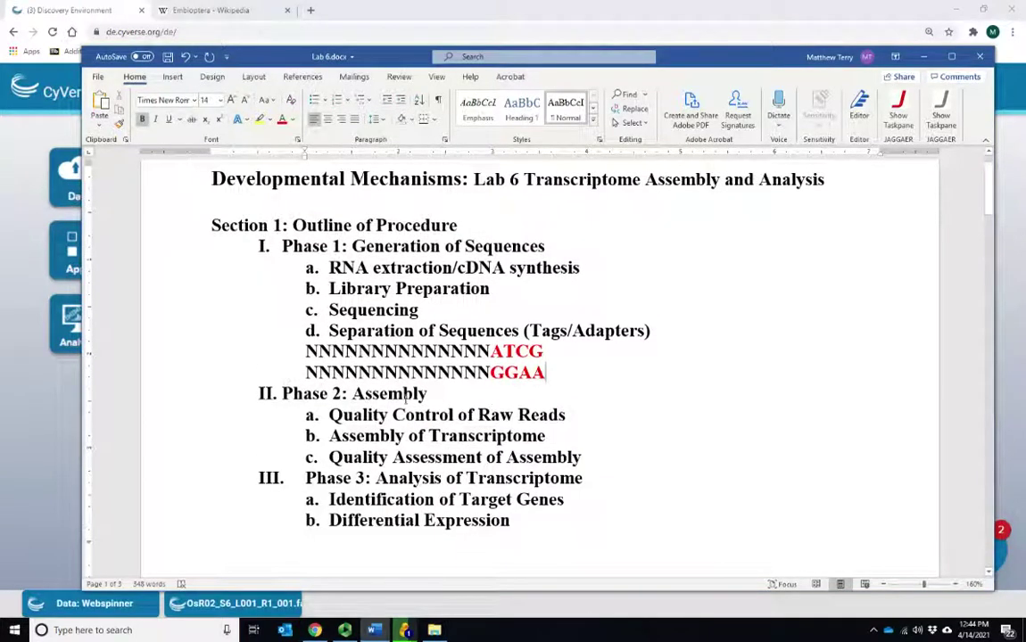
{"action": "left_click_drag", "start_coordinate": [328, 416], "coordinate": [576, 416]}
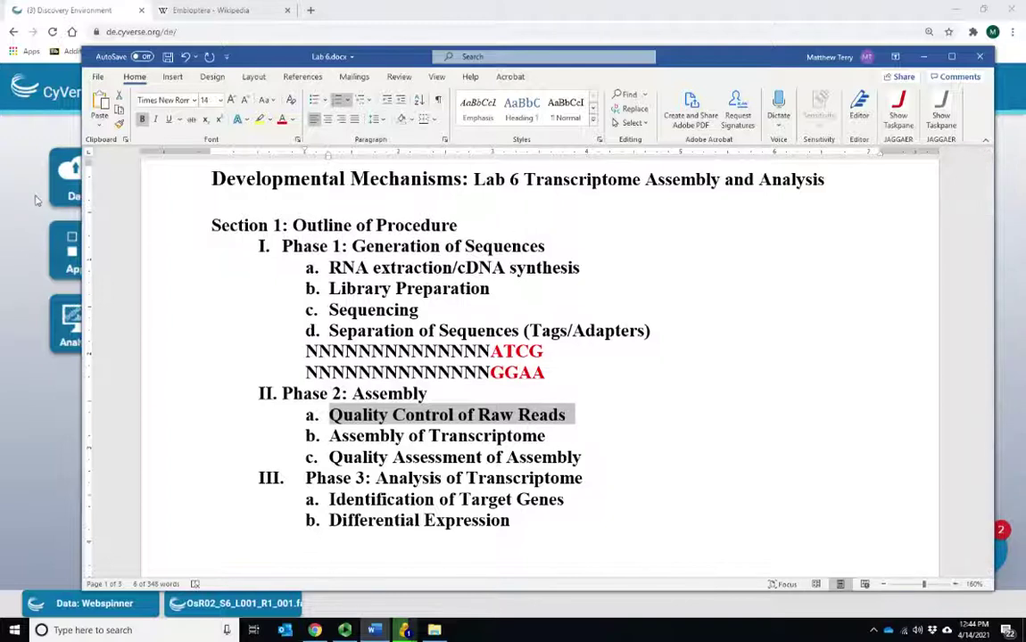
Switch to the CyVerse Discovery Environment in Chrome, open fastqc_summary.html from the Webspinner folder, examine the sequence quality plots and restore the browser window to a smaller size
{"action": "left_click", "coordinate": [56, 175]}
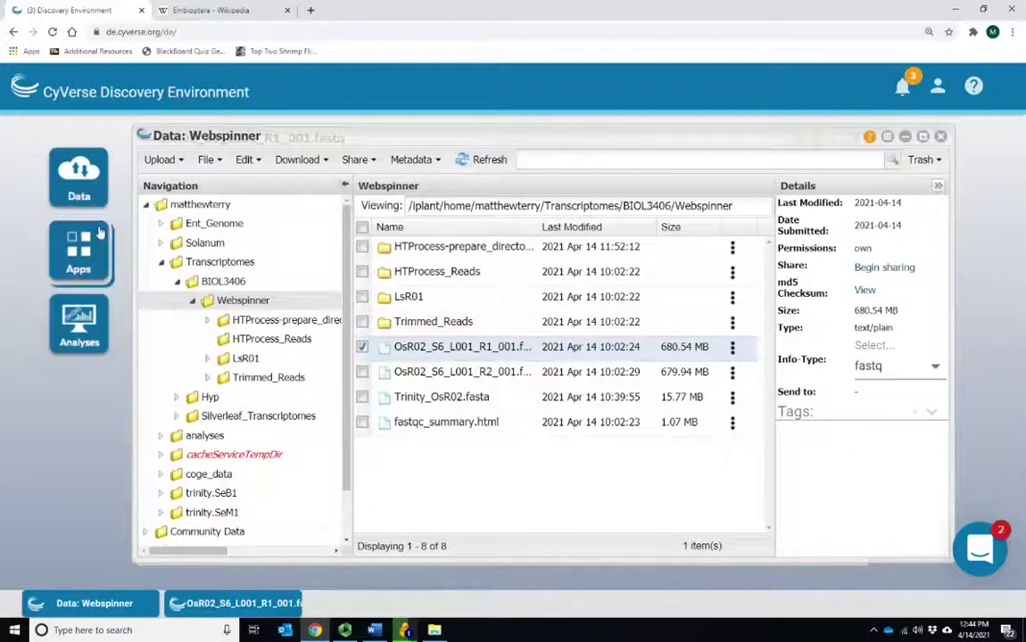
{"action": "left_click", "coordinate": [102, 272]}
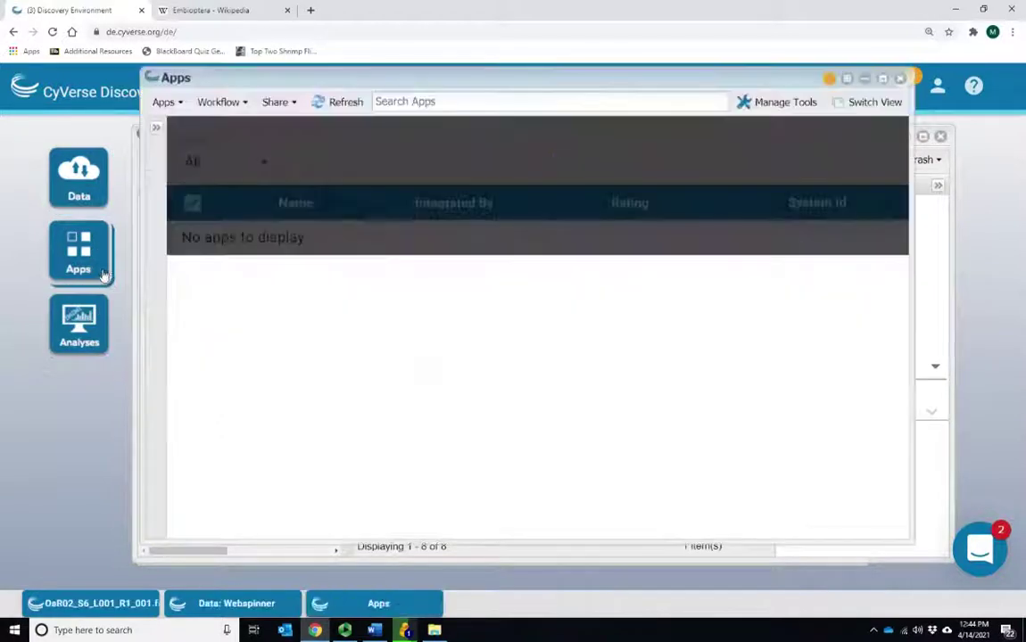
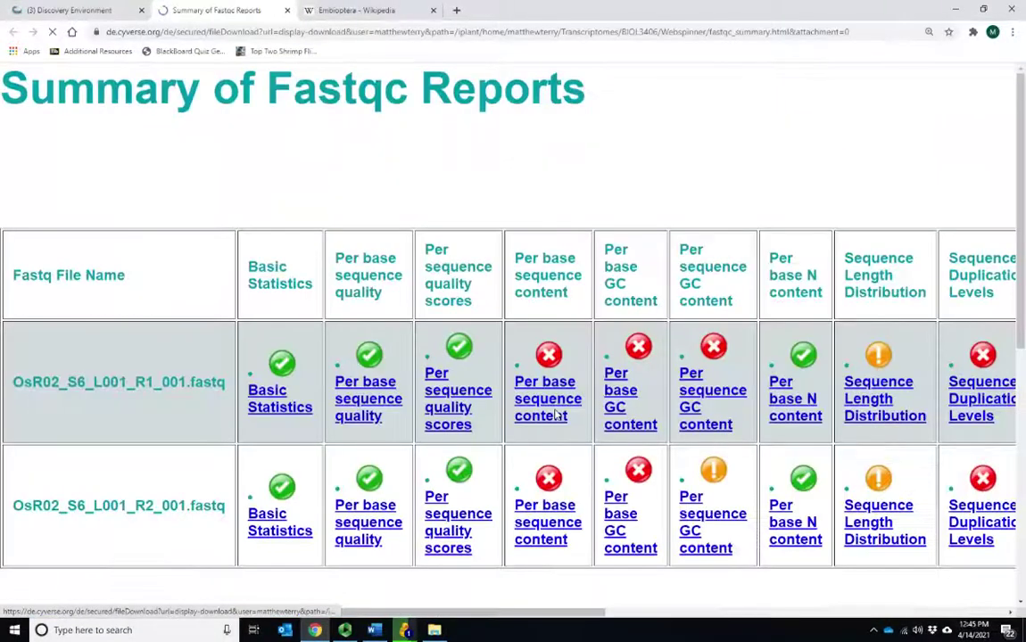
{"action": "scroll", "coordinate": [565, 397], "scroll_direction": "down", "scroll_amount": 2}
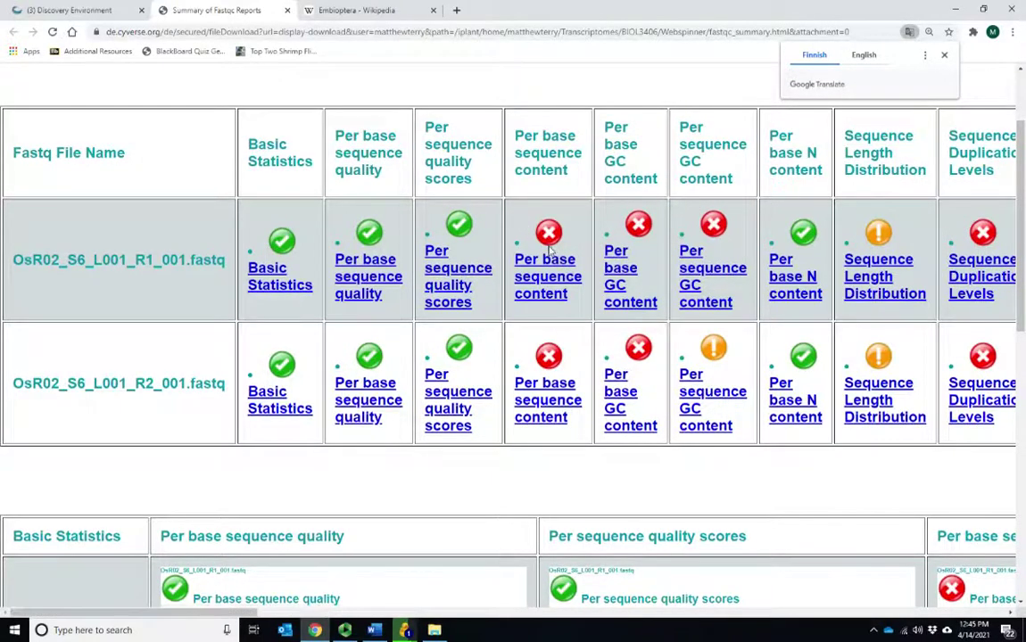
{"action": "scroll", "coordinate": [549, 234], "scroll_direction": "down", "scroll_amount": 4}
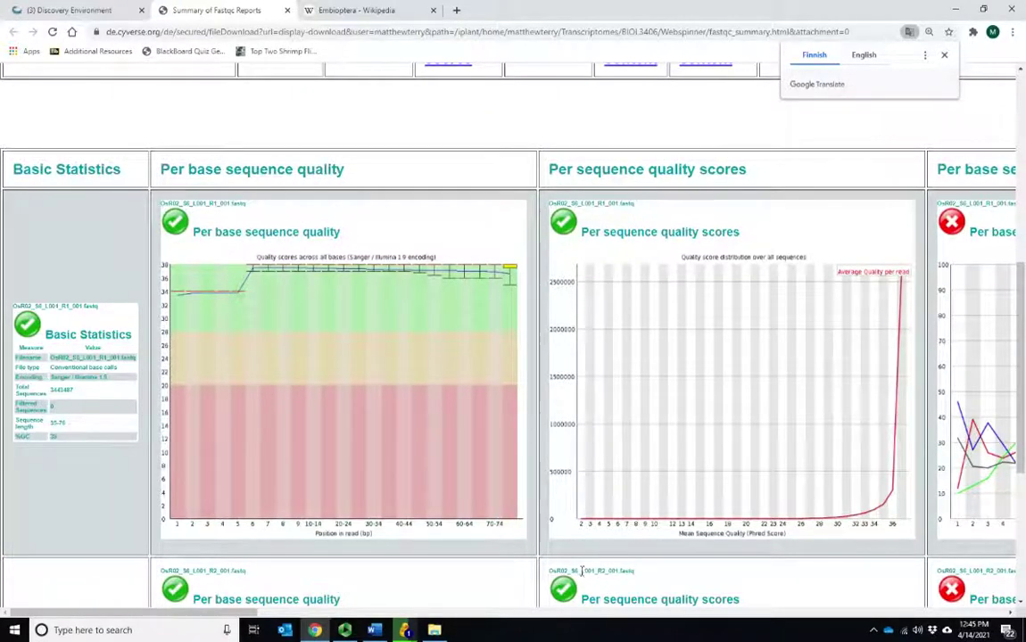
{"action": "scroll", "coordinate": [808, 528], "scroll_direction": "down", "scroll_amount": 1}
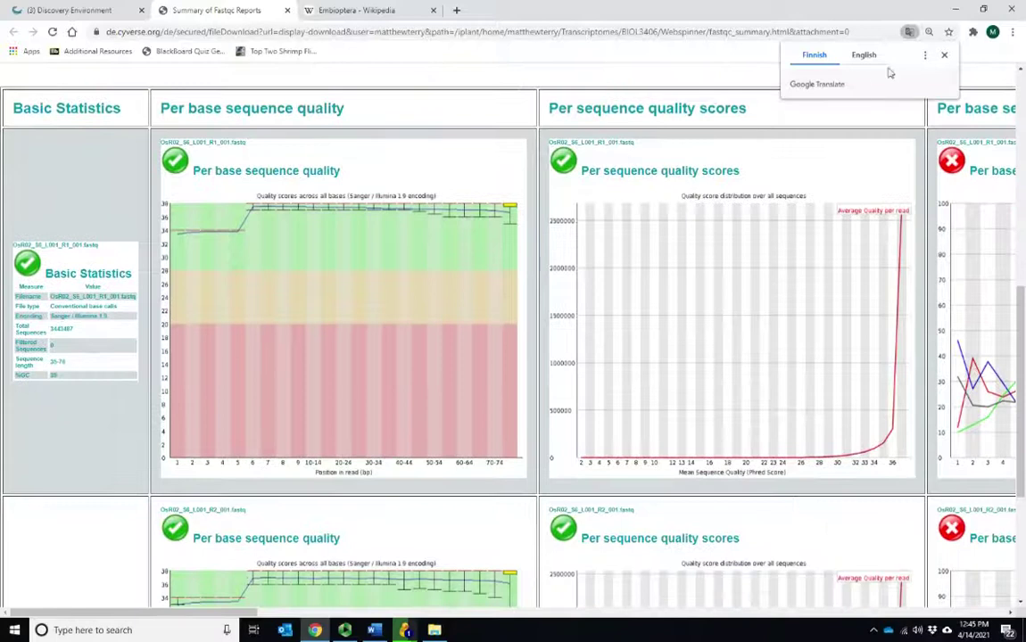
{"action": "left_click_drag", "start_coordinate": [751, 18], "coordinate": [737, 38]}
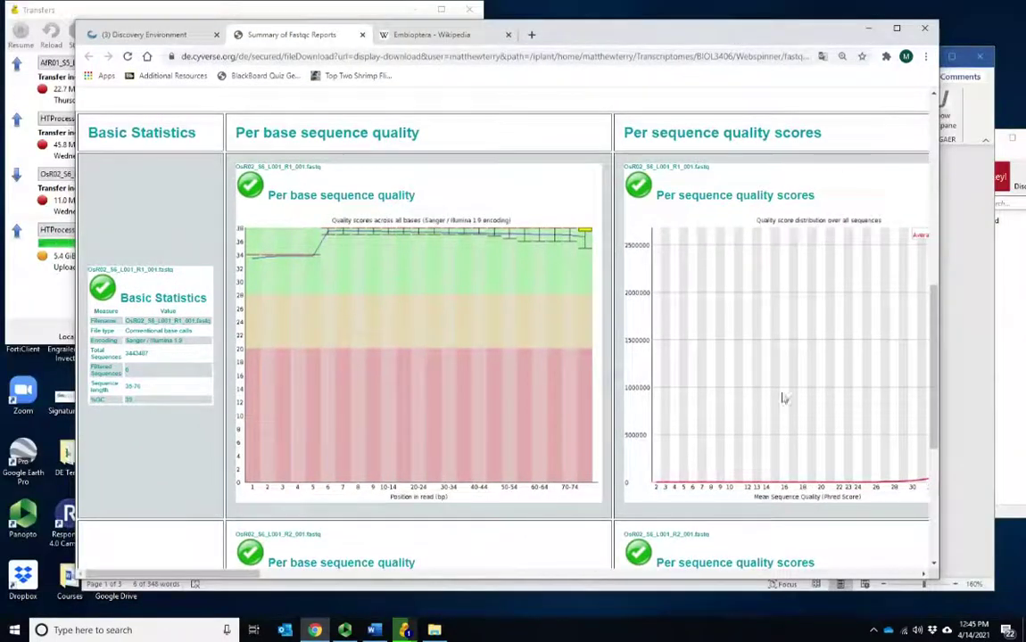
Examine the Overrepresented sequences tables for both the R1 and R2 read files in the Fastqc summary
{"action": "scroll", "coordinate": [636, 468], "scroll_direction": "down", "scroll_amount": 2}
{"action": "left_click_drag", "start_coordinate": [245, 576], "coordinate": [878, 571]}
{"action": "scroll", "coordinate": [589, 261], "scroll_direction": "up", "scroll_amount": 3}
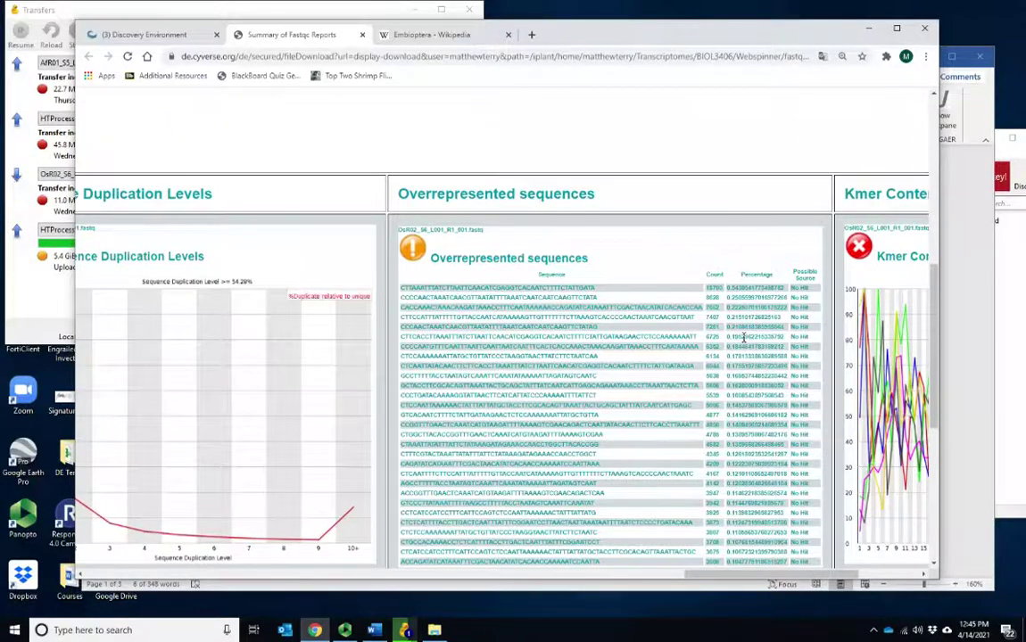
{"action": "scroll", "coordinate": [744, 339], "scroll_direction": "down", "scroll_amount": 2}
{"action": "scroll", "coordinate": [745, 346], "scroll_direction": "down", "scroll_amount": 1}
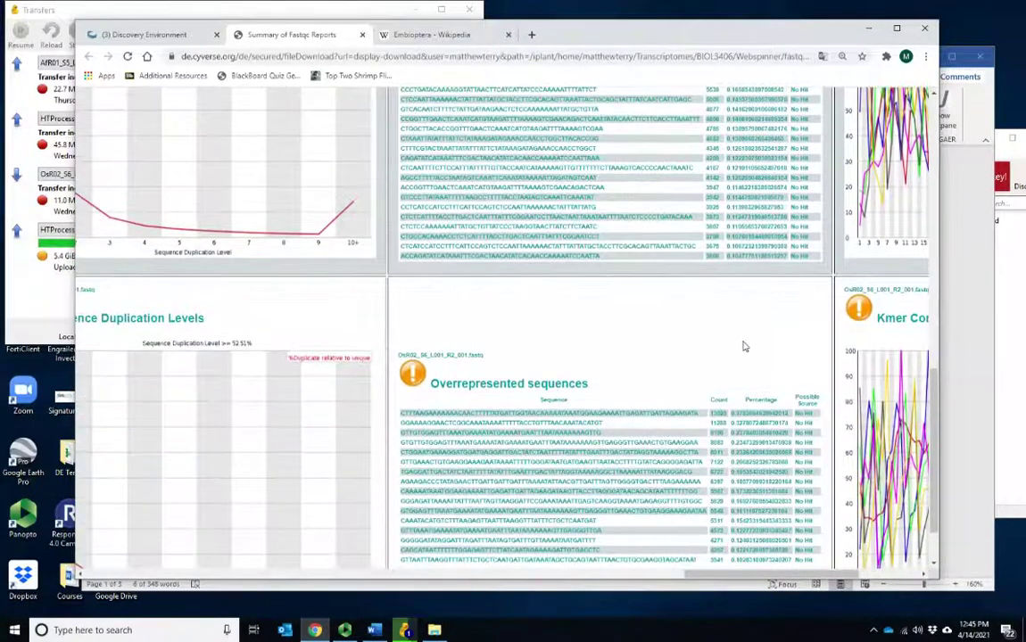
{"action": "scroll", "coordinate": [745, 351], "scroll_direction": "up", "scroll_amount": 1}
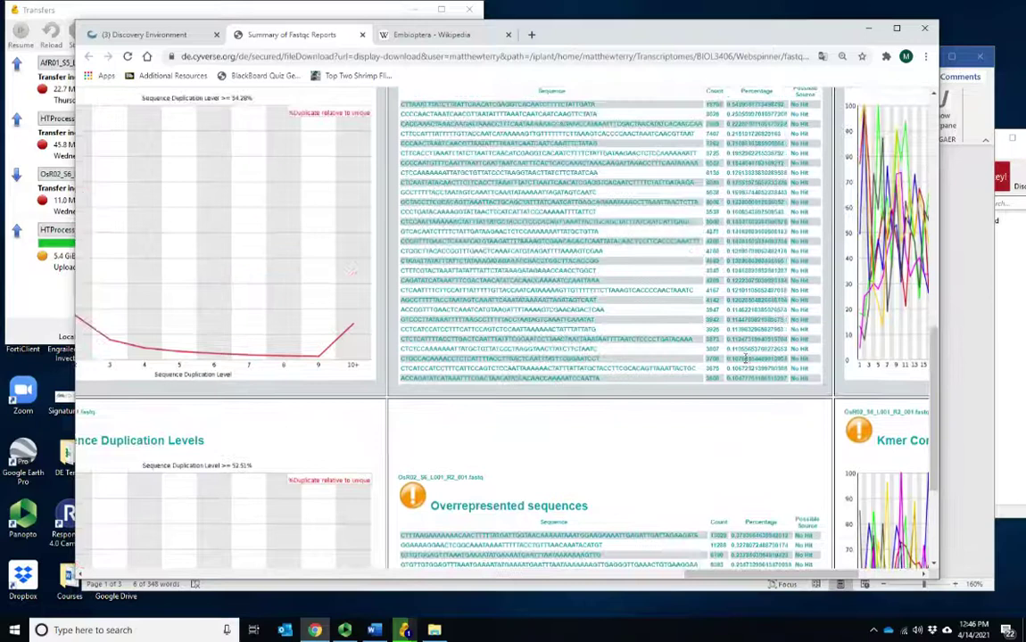
Highlight the percentage and the sequence of the first entry in the R1 Overrepresented sequences table
{"action": "scroll", "coordinate": [754, 350], "scroll_direction": "up", "scroll_amount": 2}
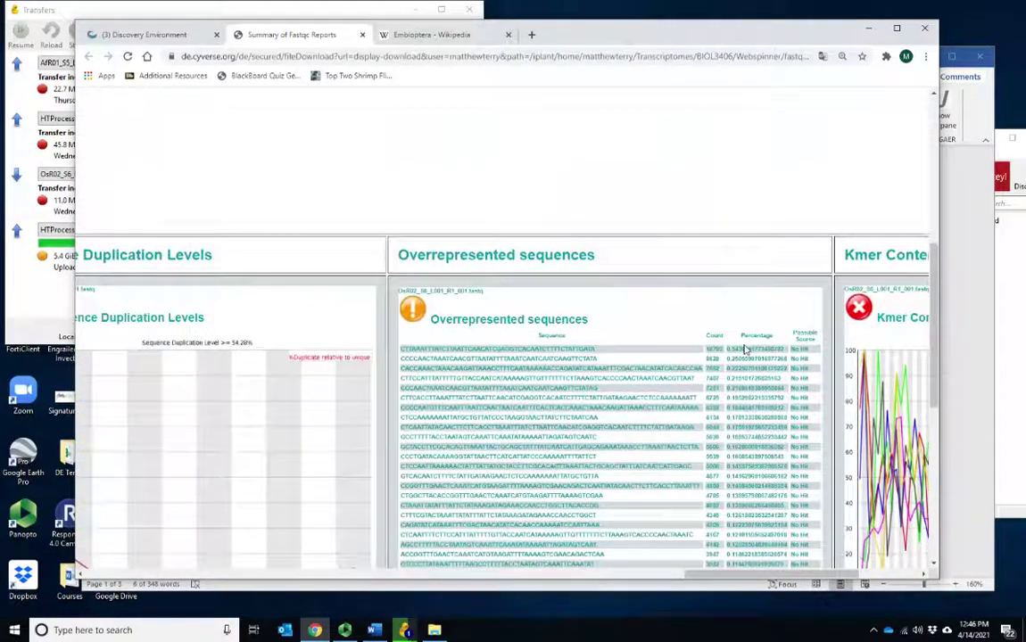
{"action": "double_click", "coordinate": [739, 347]}
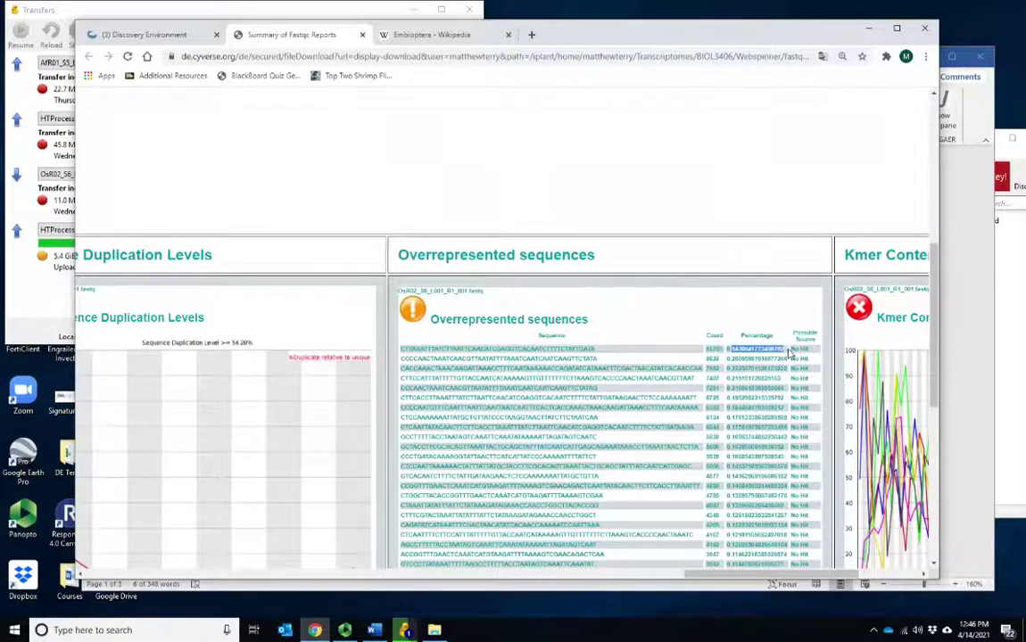
{"action": "left_click_drag", "start_coordinate": [596, 349], "coordinate": [401, 344]}
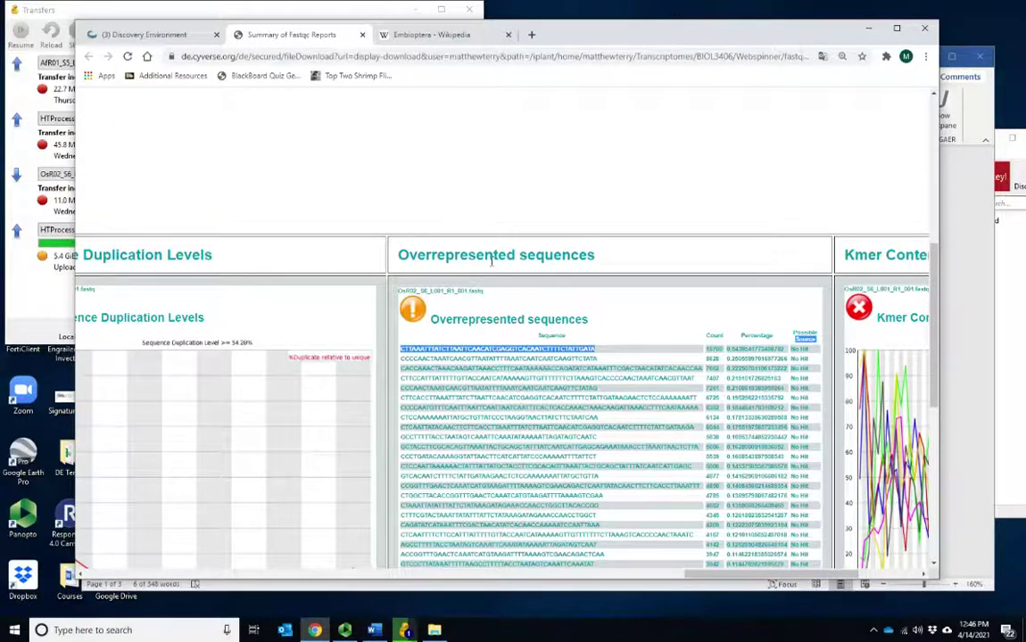
Switch to the Lab 6 document in Word and highlight the Section 2 question on why adapters are placed on the end of sequences
{"action": "left_click", "coordinate": [376, 628]}
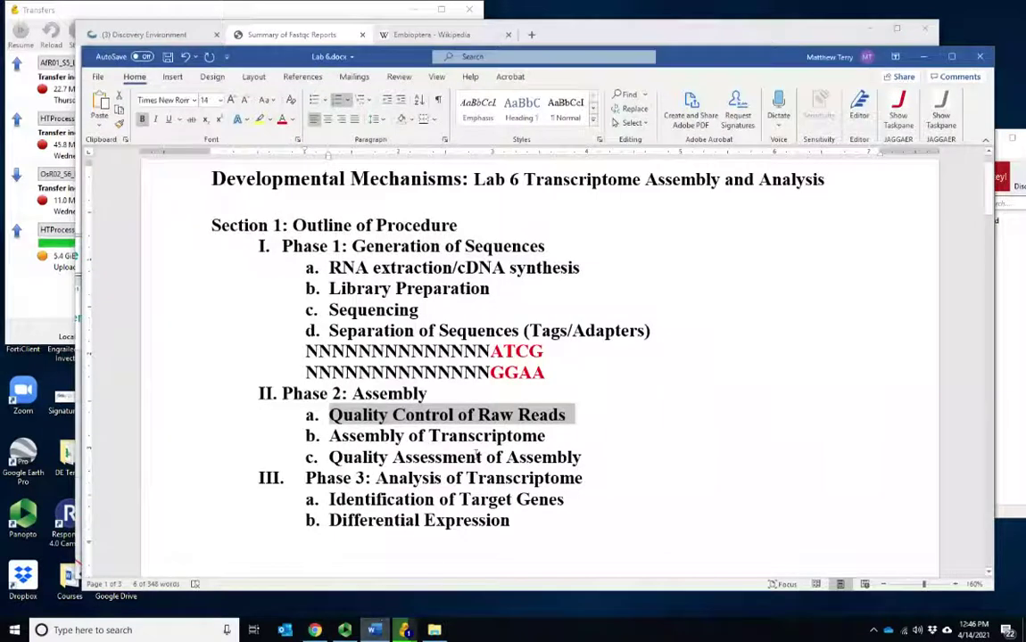
{"action": "scroll", "coordinate": [460, 392], "scroll_direction": "down", "scroll_amount": 3}
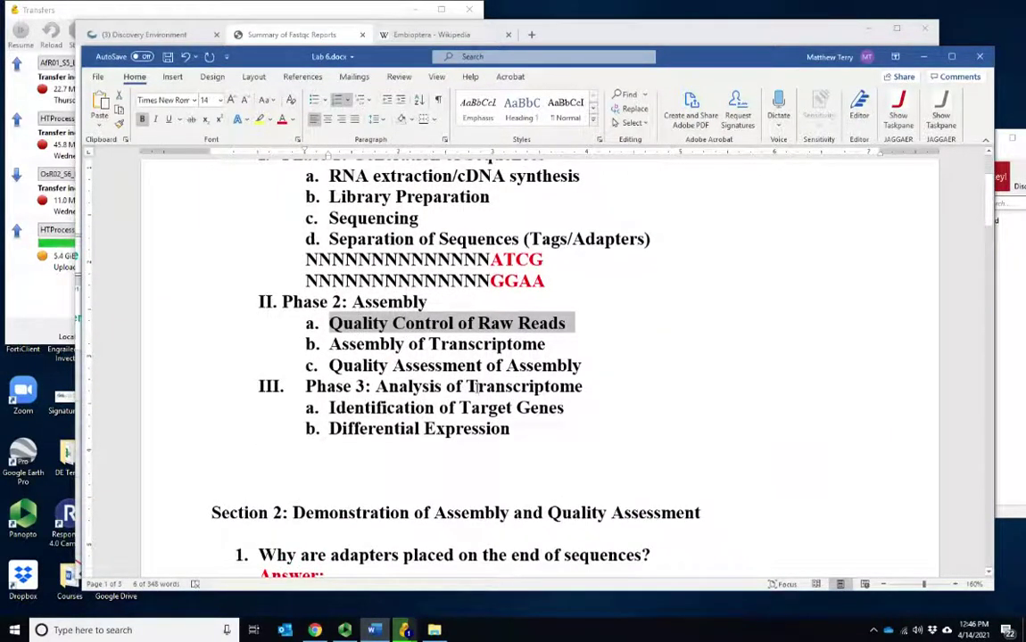
{"action": "scroll", "coordinate": [468, 299], "scroll_direction": "down", "scroll_amount": 4}
{"action": "left_click", "coordinate": [304, 430]}
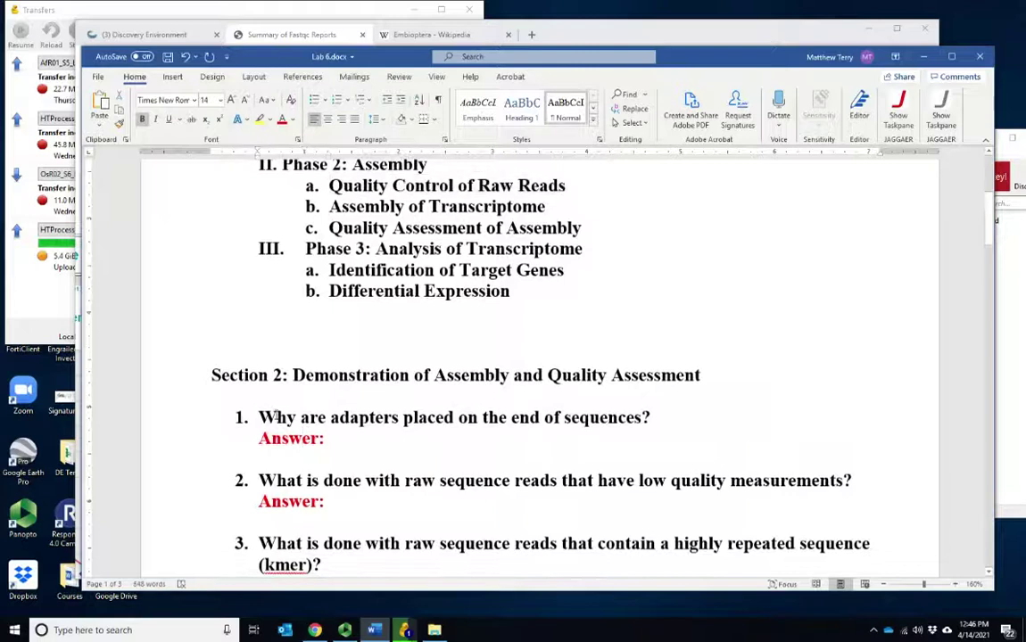
{"action": "left_click_drag", "start_coordinate": [277, 417], "coordinate": [654, 416]}
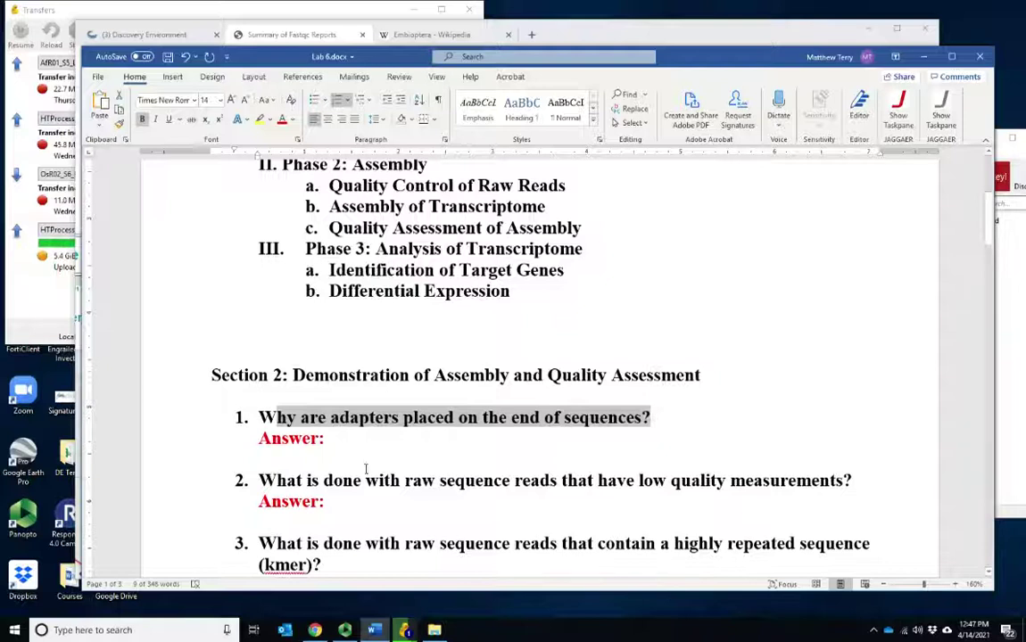
Highlight the wording of questions 2 and 3 about raw reads with low quality measurements and with a highly repeated sequence
{"action": "left_click_drag", "start_coordinate": [366, 481], "coordinate": [846, 483]}
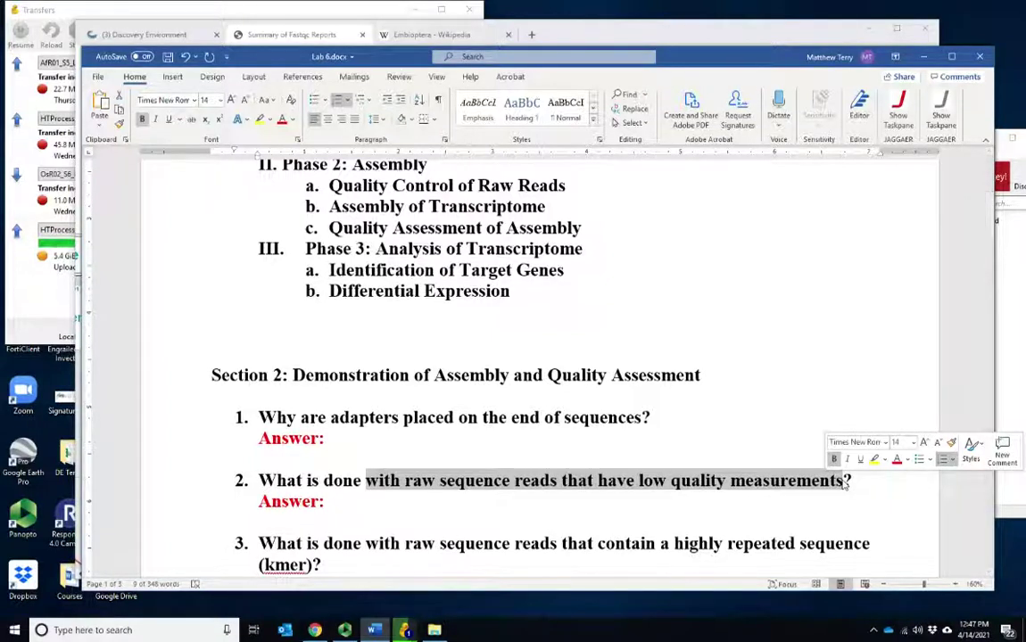
{"action": "scroll", "coordinate": [562, 513], "scroll_direction": "down", "scroll_amount": 2}
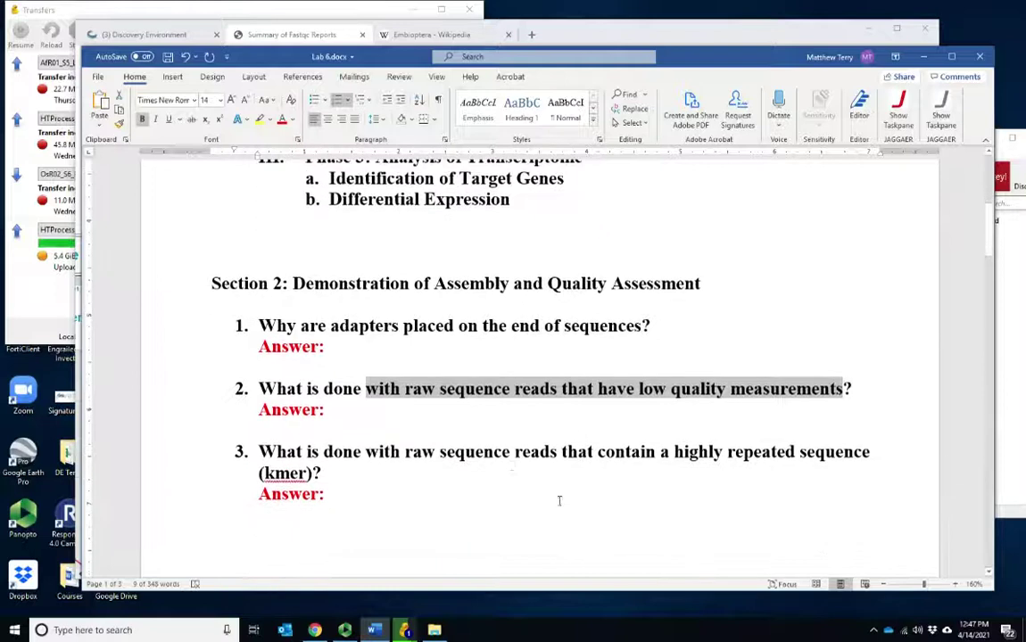
{"action": "left_click_drag", "start_coordinate": [365, 452], "coordinate": [875, 451]}
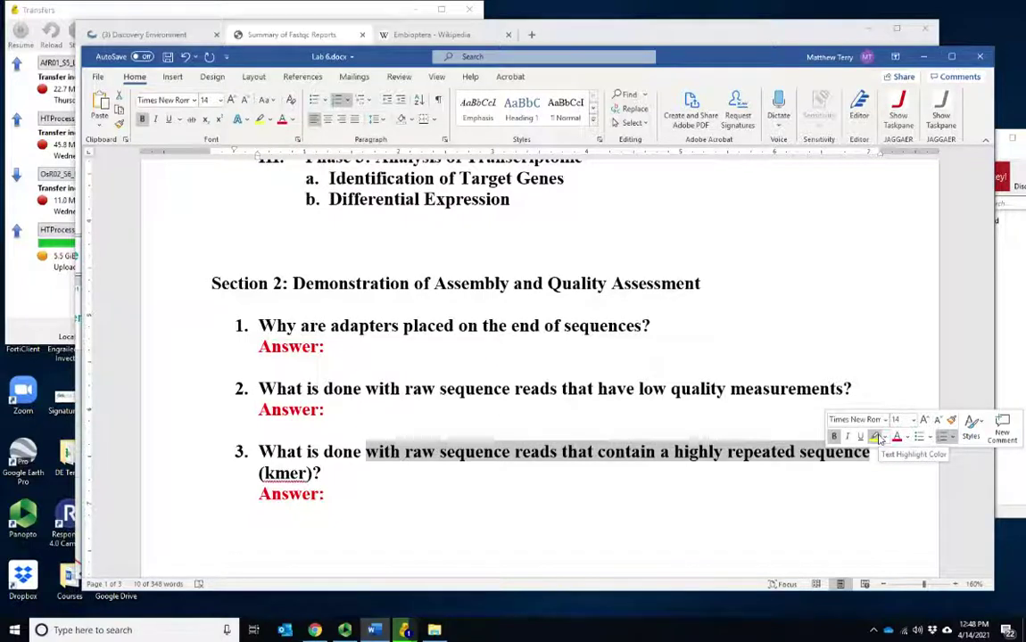
Highlight "Assembly of Transcriptome" under Phase 2 of the outline
{"action": "scroll", "coordinate": [510, 328], "scroll_direction": "up", "scroll_amount": 2}
{"action": "scroll", "coordinate": [510, 328], "scroll_direction": "up", "scroll_amount": 1}
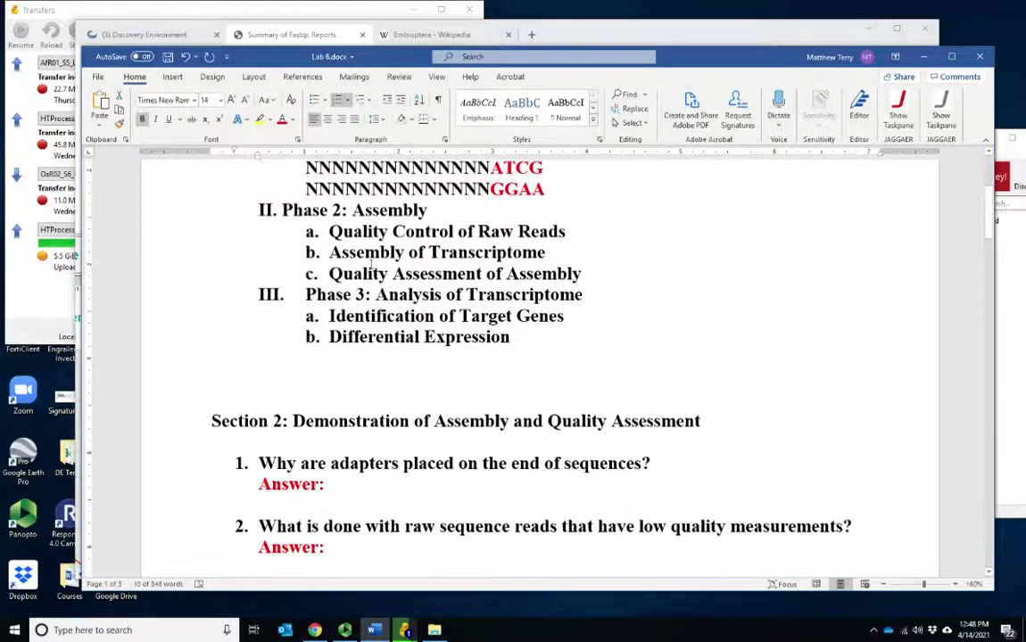
{"action": "left_click_drag", "start_coordinate": [325, 253], "coordinate": [553, 254]}
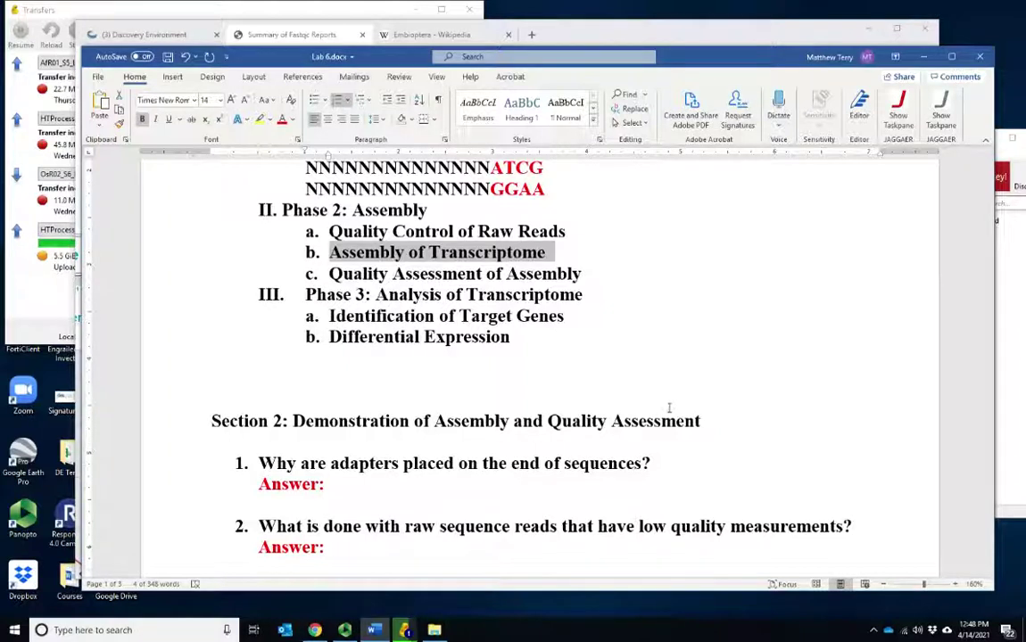
Switch to Chrome and view the Embioptera Wikipedia article with its webspinner photo
{"action": "left_click", "coordinate": [438, 35]}
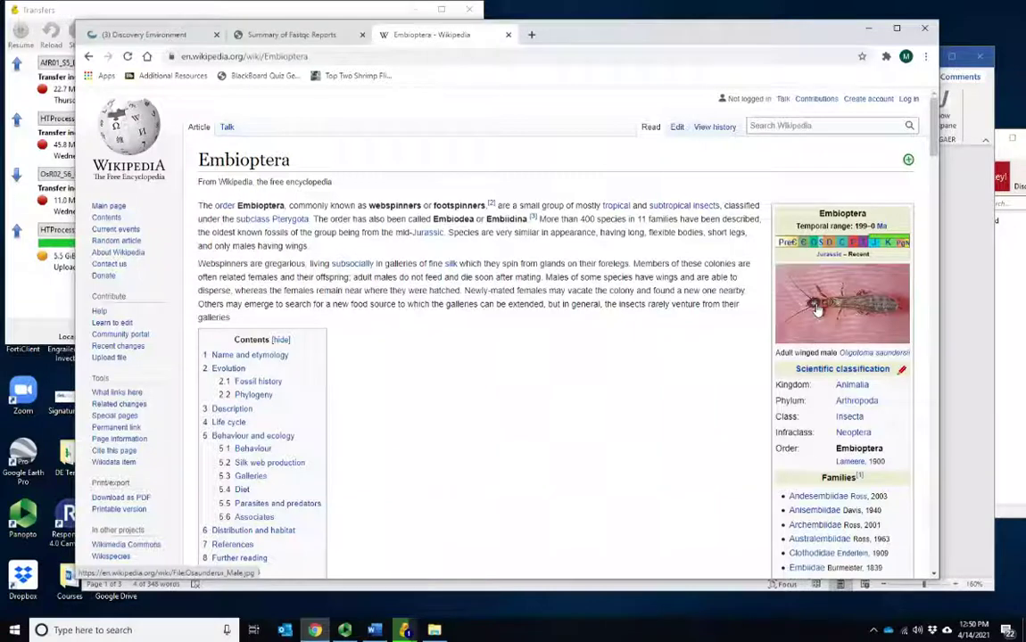
{"action": "left_click", "coordinate": [975, 292]}
{"action": "left_click", "coordinate": [315, 630]}
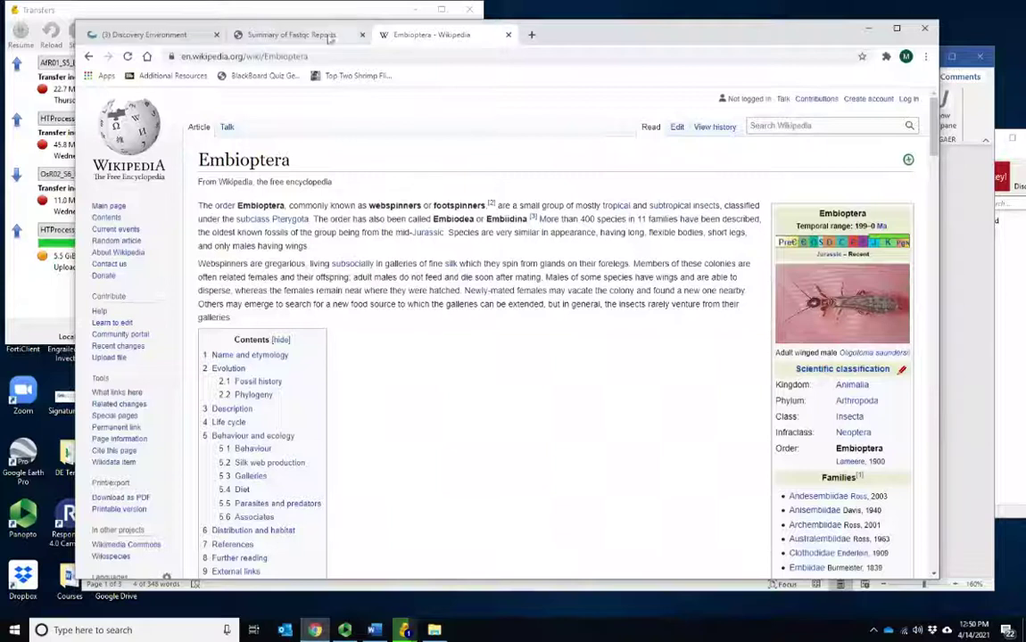
Return to the CyVerse Discovery Environment, close the fastqc_summary.html window and open Trinity_OsR02.fasta from the Webspinner folder
{"action": "left_click", "coordinate": [297, 35]}
{"action": "left_click", "coordinate": [183, 38]}
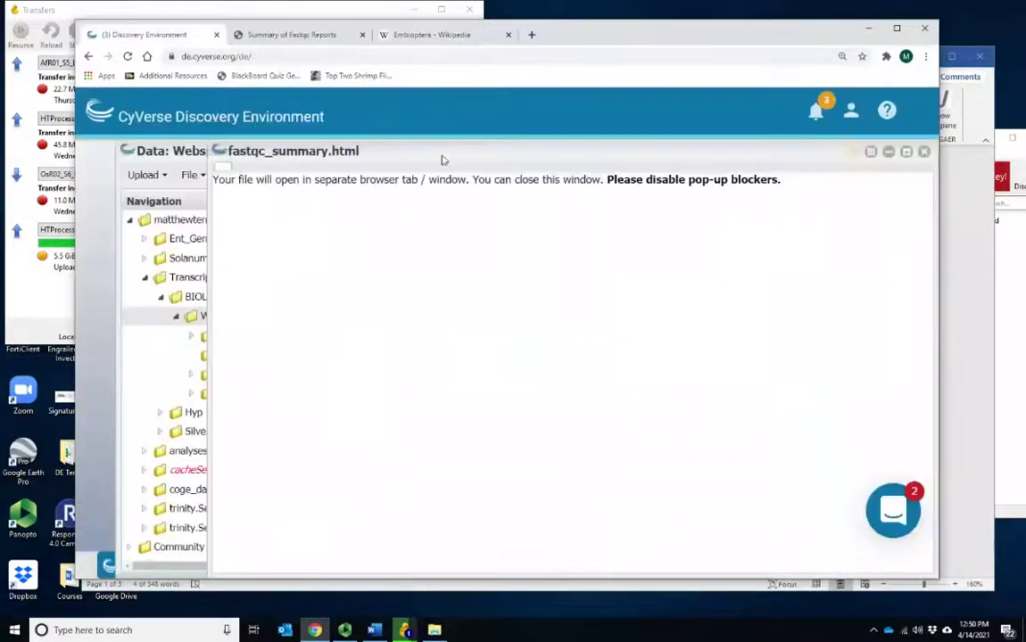
{"action": "left_click", "coordinate": [924, 152]}
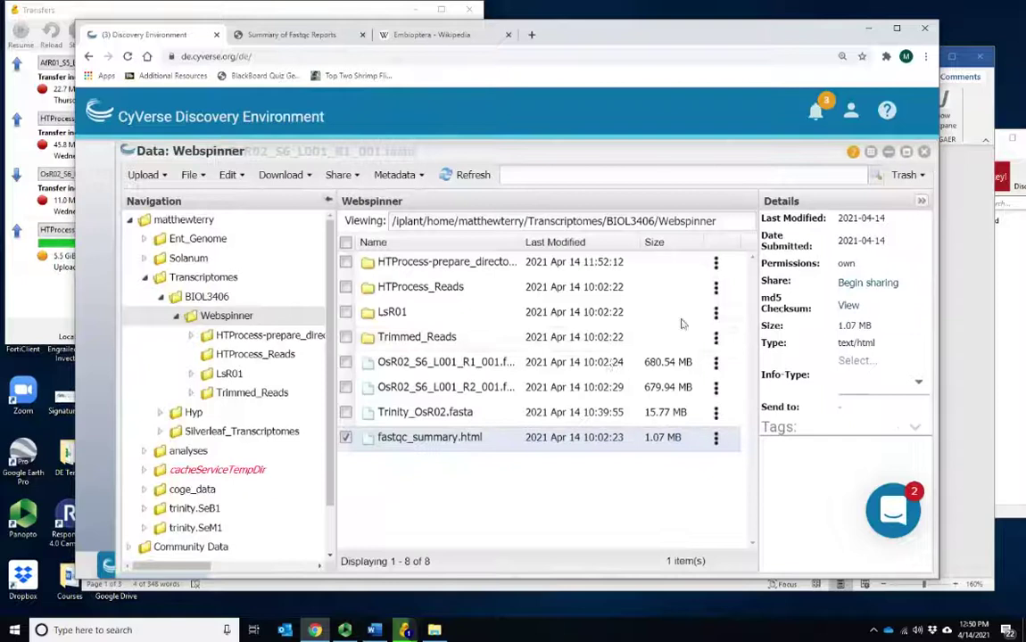
{"action": "left_click", "coordinate": [432, 416]}
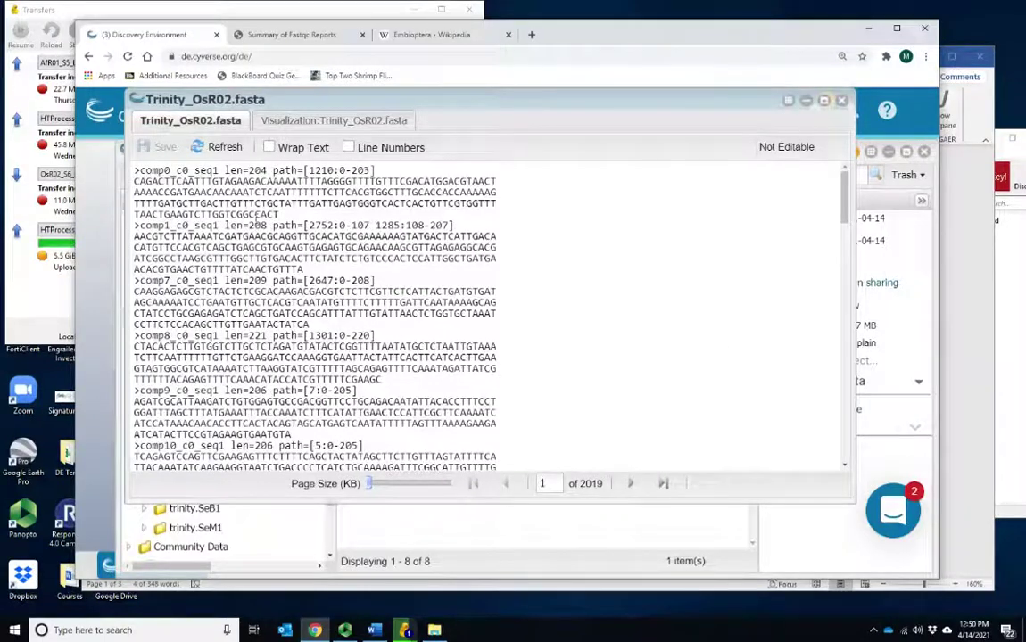
Highlight the first assembled sequence, followed by the comp0_c0_seq1, comp1_c0_seq1 and comp7 identifiers in the headers
{"action": "left_click_drag", "start_coordinate": [198, 204], "coordinate": [134, 181]}
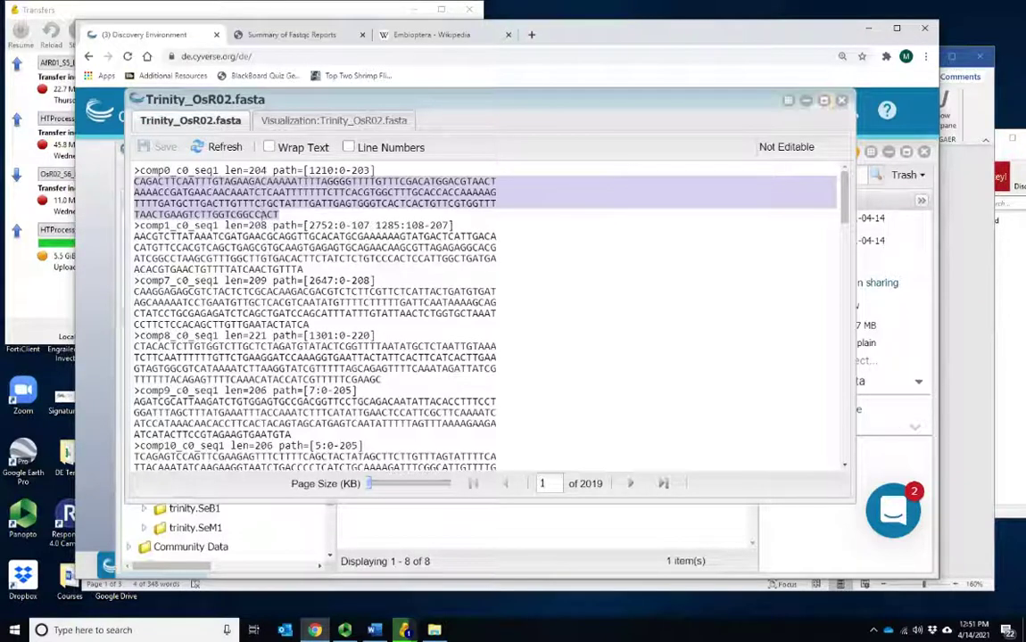
{"action": "left_click_drag", "start_coordinate": [140, 170], "coordinate": [218, 171]}
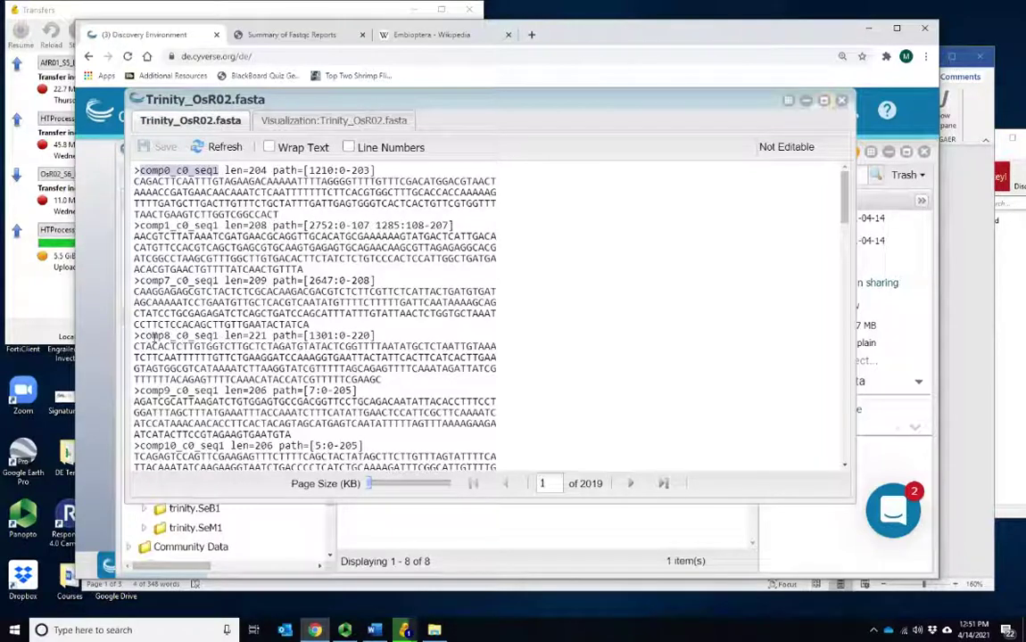
{"action": "left_click_drag", "start_coordinate": [140, 226], "coordinate": [219, 227]}
{"action": "left_click_drag", "start_coordinate": [140, 280], "coordinate": [170, 281]}
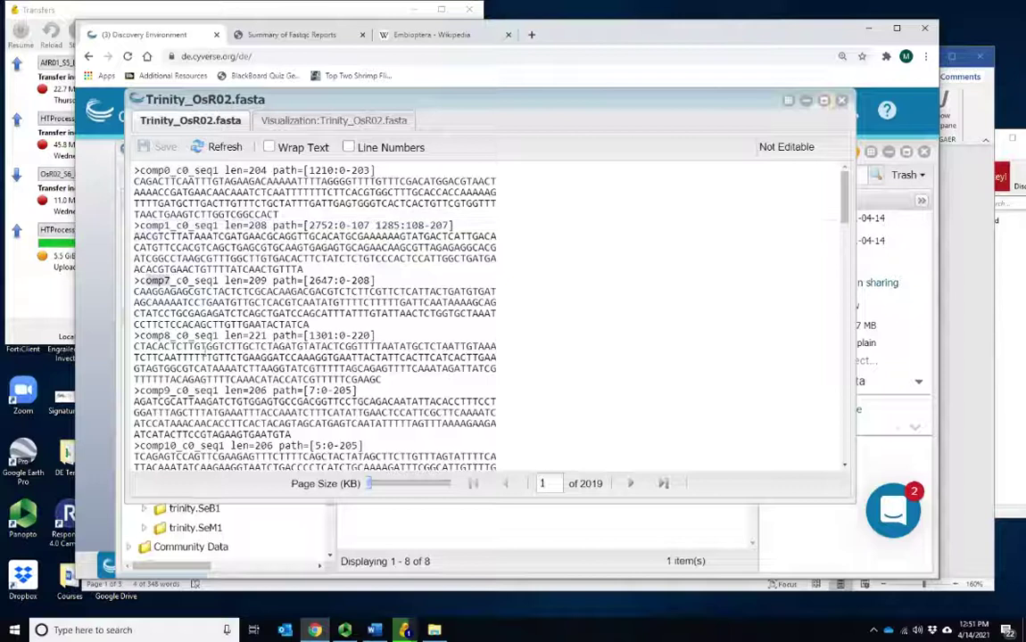
Look through the first two pages of assembled sequences and go to page 1000 of the Trinity file
{"action": "scroll", "coordinate": [205, 350], "scroll_direction": "down", "scroll_amount": 1}
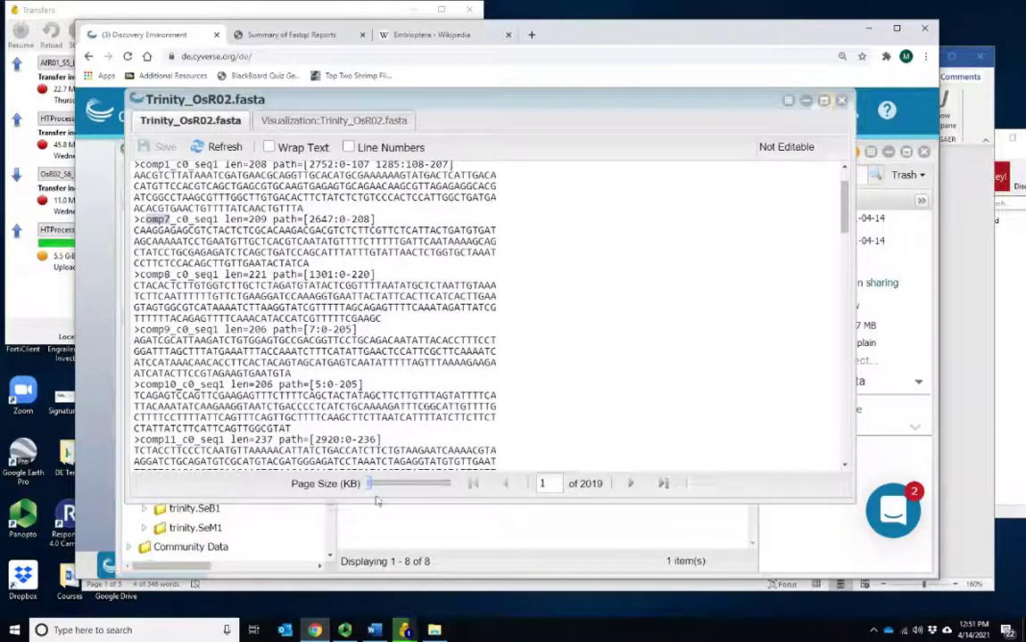
{"action": "left_click", "coordinate": [630, 484]}
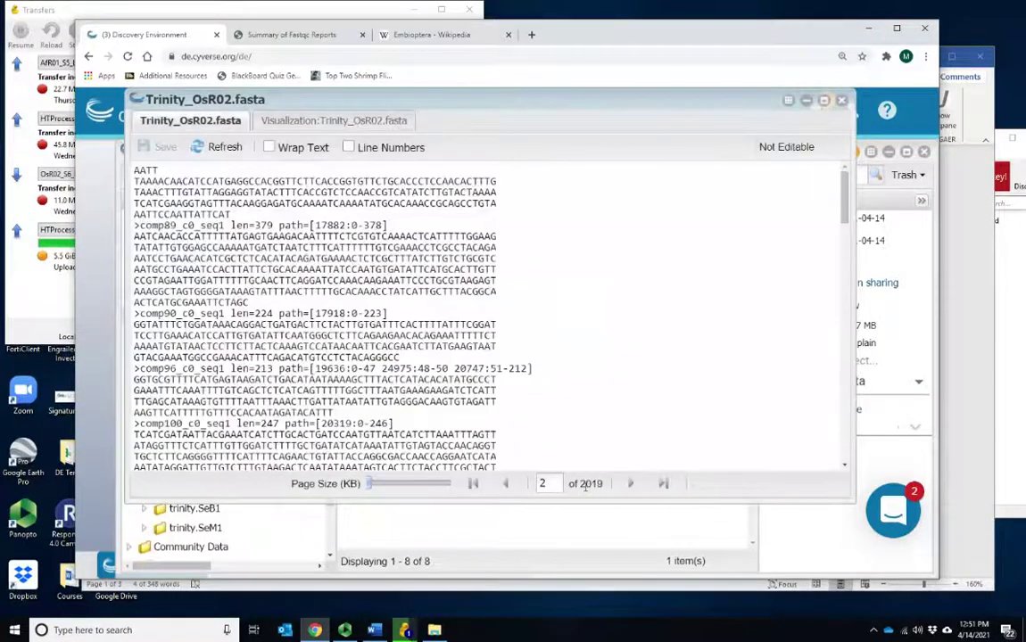
{"action": "double_click", "coordinate": [542, 484]}
{"action": "type", "text": "1"}
{"action": "type", "text": "000"}
{"action": "key", "text": "Return"}
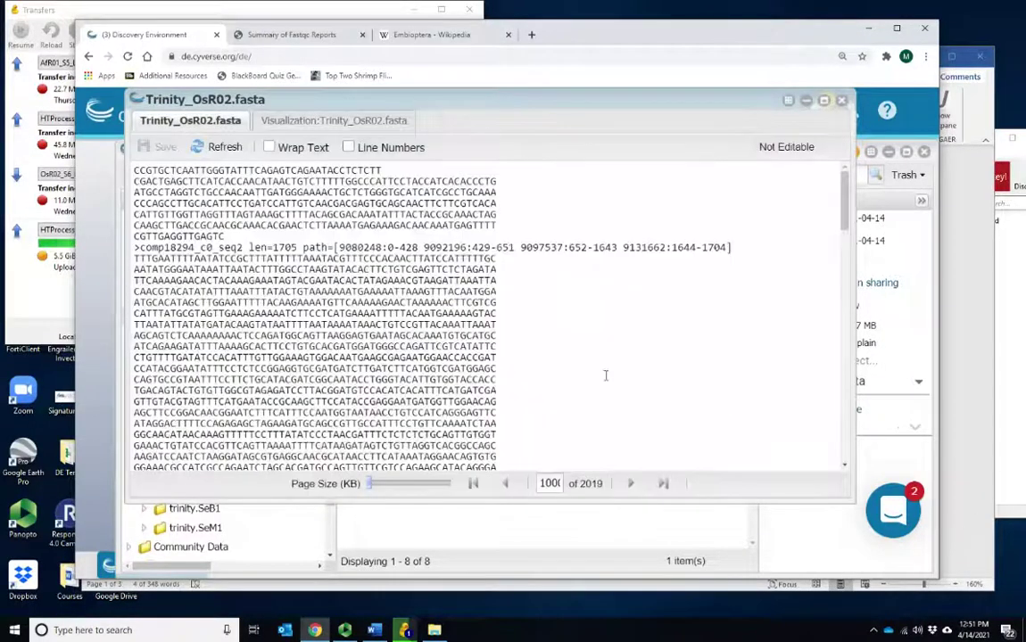
Highlight the length and full sequence of comp18294_c0_seq2, and return to the Lab 6 document in Word
{"action": "left_click_drag", "start_coordinate": [273, 247], "coordinate": [297, 247]}
{"action": "left_click_drag", "start_coordinate": [124, 254], "coordinate": [491, 423]}
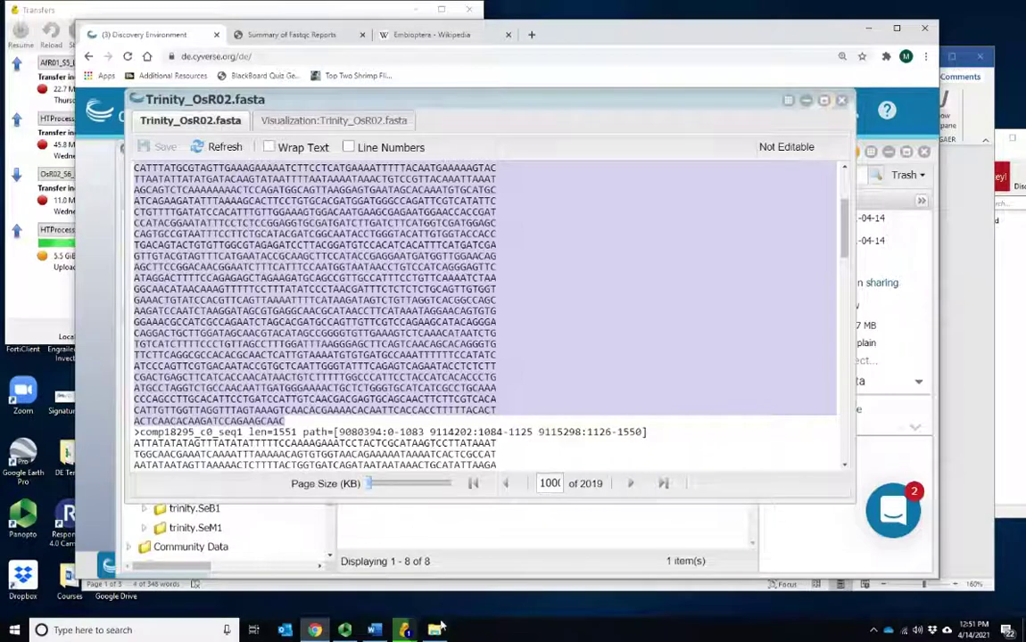
{"action": "left_click", "coordinate": [386, 631]}
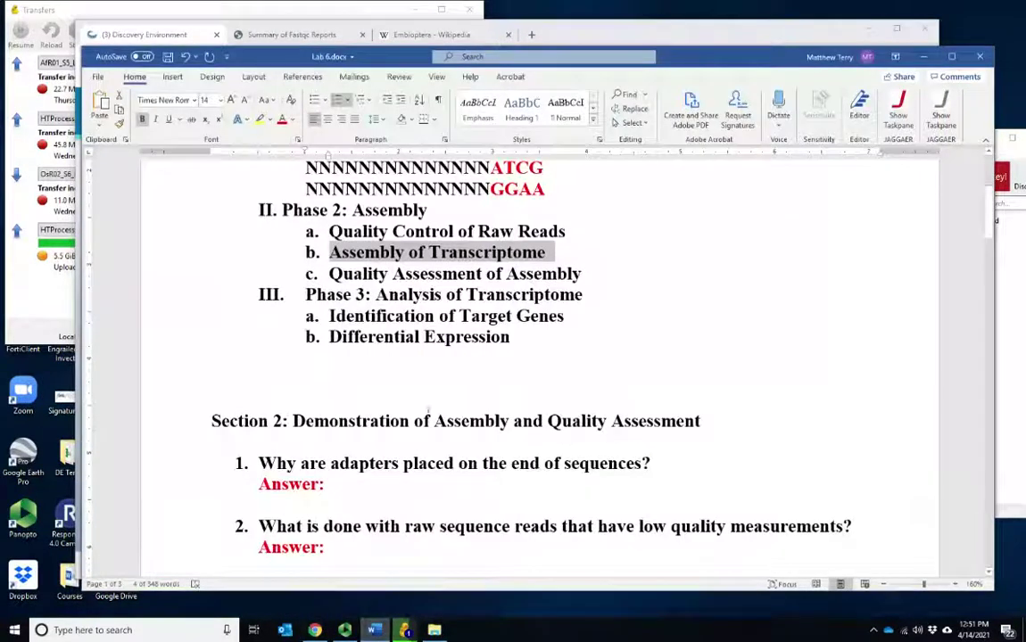
Highlight the Quality Assessment of Assembly item under Phase 2 in the outline
{"action": "left_click", "coordinate": [392, 274]}
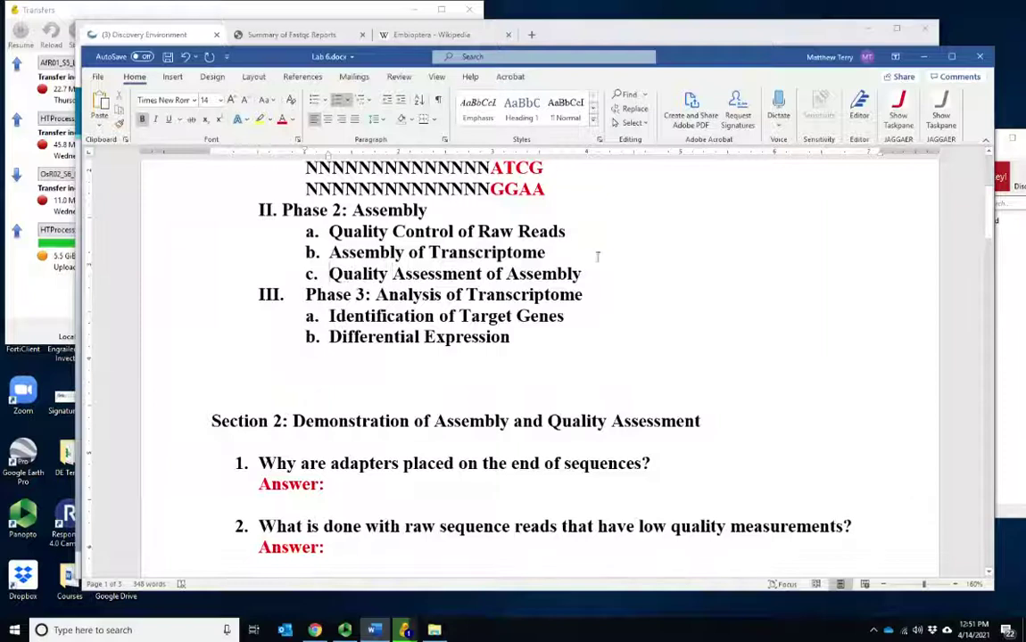
{"action": "left_click_drag", "start_coordinate": [330, 274], "coordinate": [586, 274]}
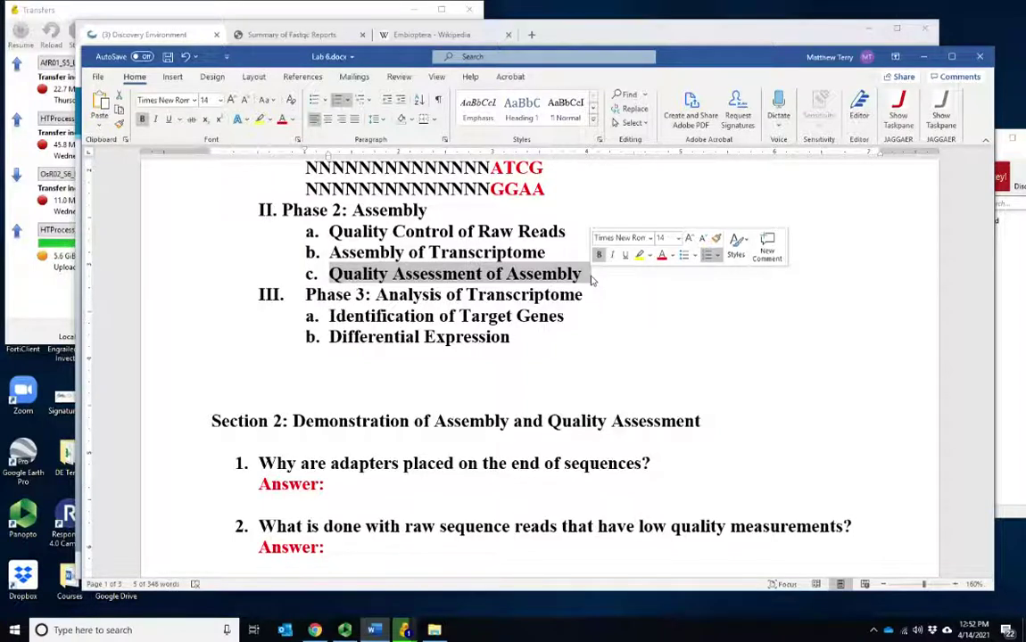
Add question 4 below the question 3 answer line: "How might we assess the quality of a transcriptome assembly?"
{"action": "scroll", "coordinate": [463, 370], "scroll_direction": "down", "scroll_amount": 3}
{"action": "left_click", "coordinate": [382, 465]}
{"action": "key", "text": "BackSpace"}
{"action": "type", "text": "4. "}
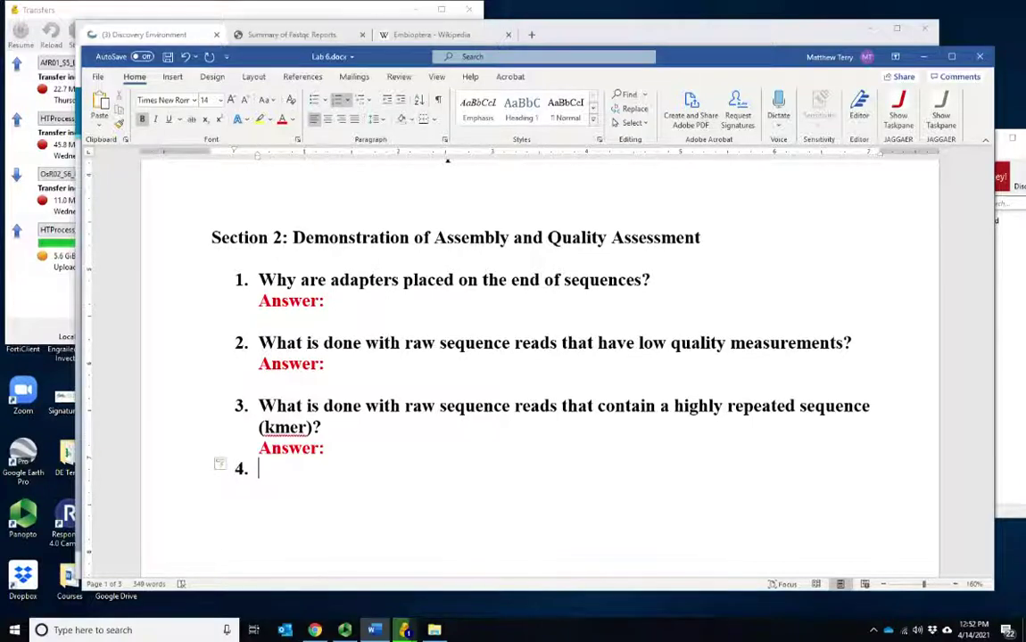
{"action": "type", "text": "How might "}
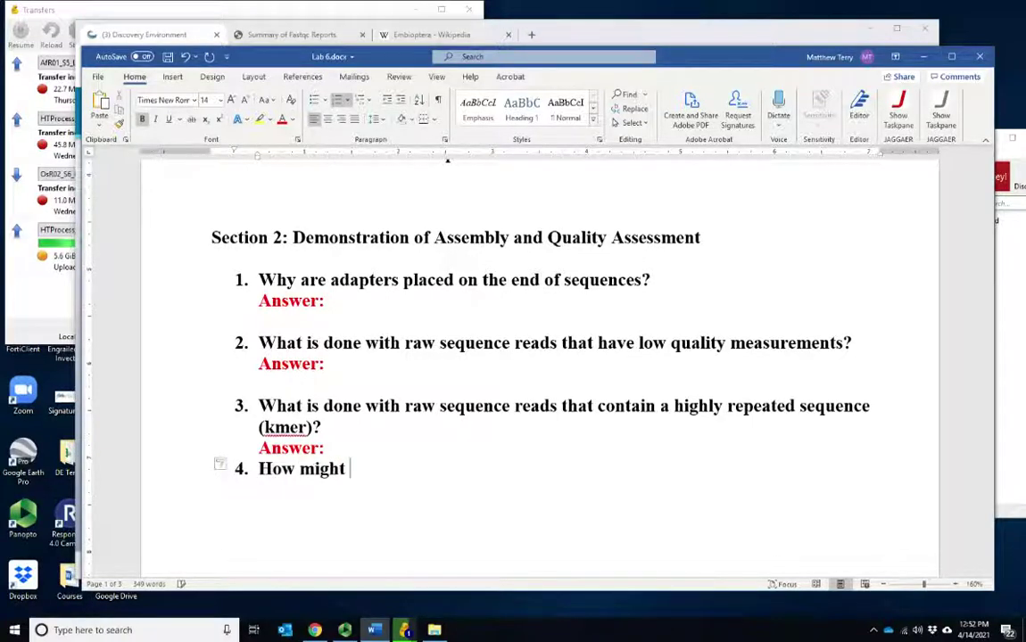
{"action": "type", "text": "we assess the "}
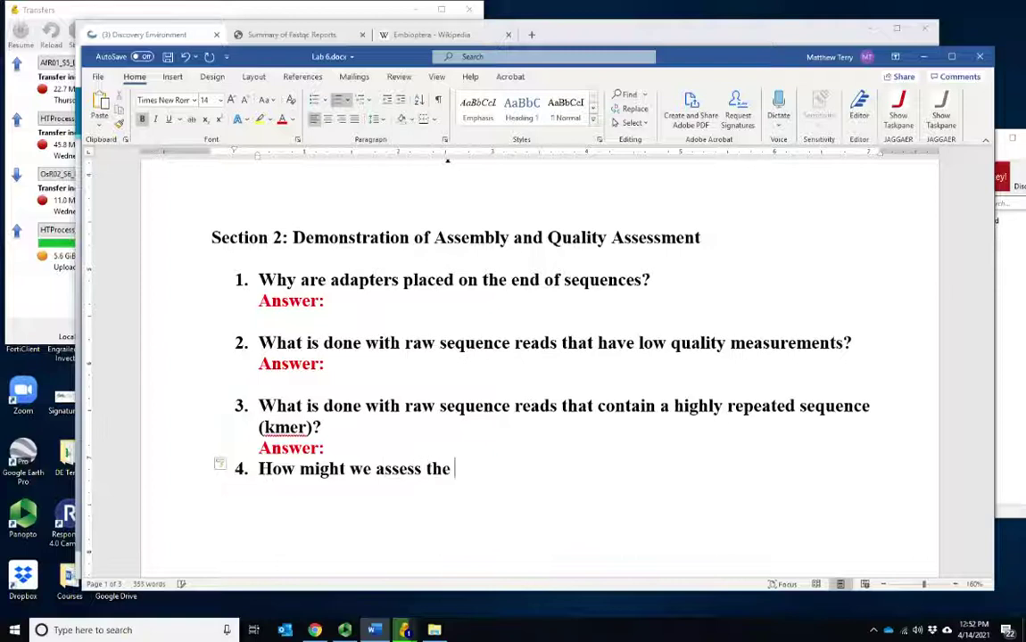
{"action": "type", "text": "quality of a tra"}
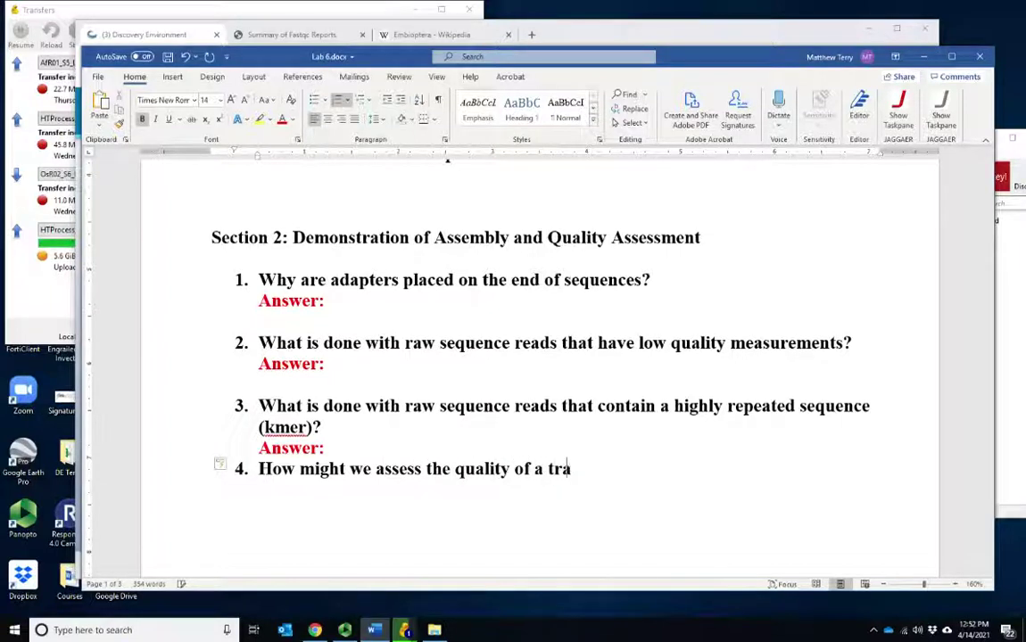
{"action": "type", "text": "nscriptome"}
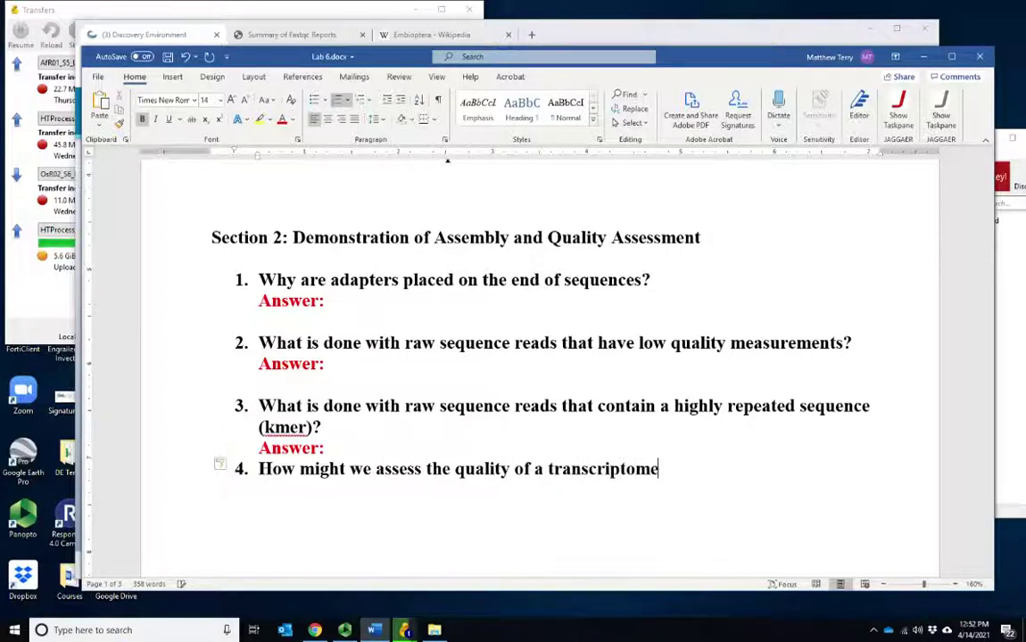
{"action": "type", "text": " assembl"}
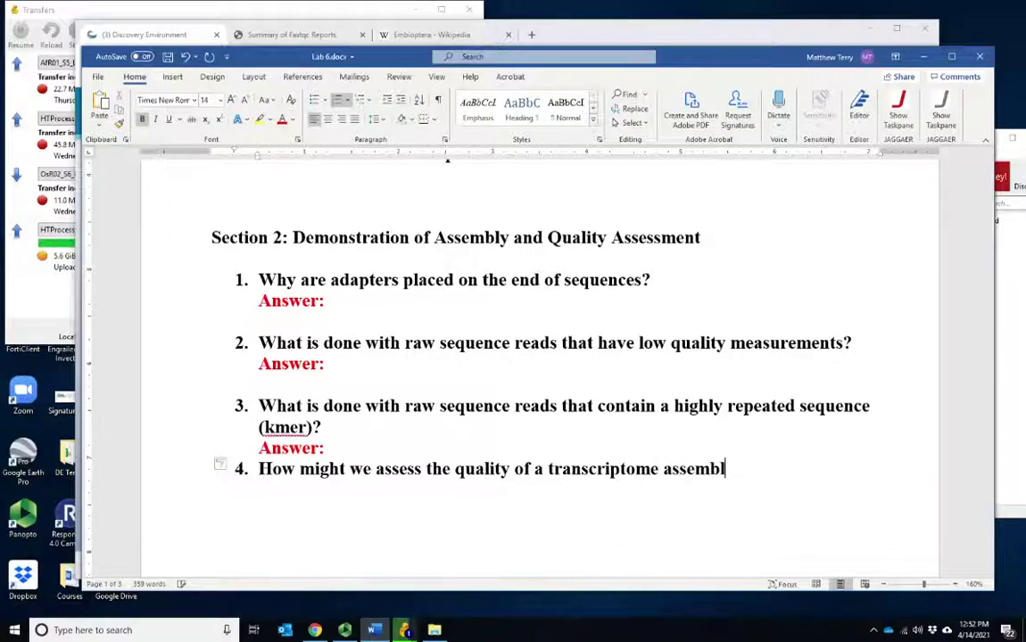
{"action": "type", "text": "y?"}
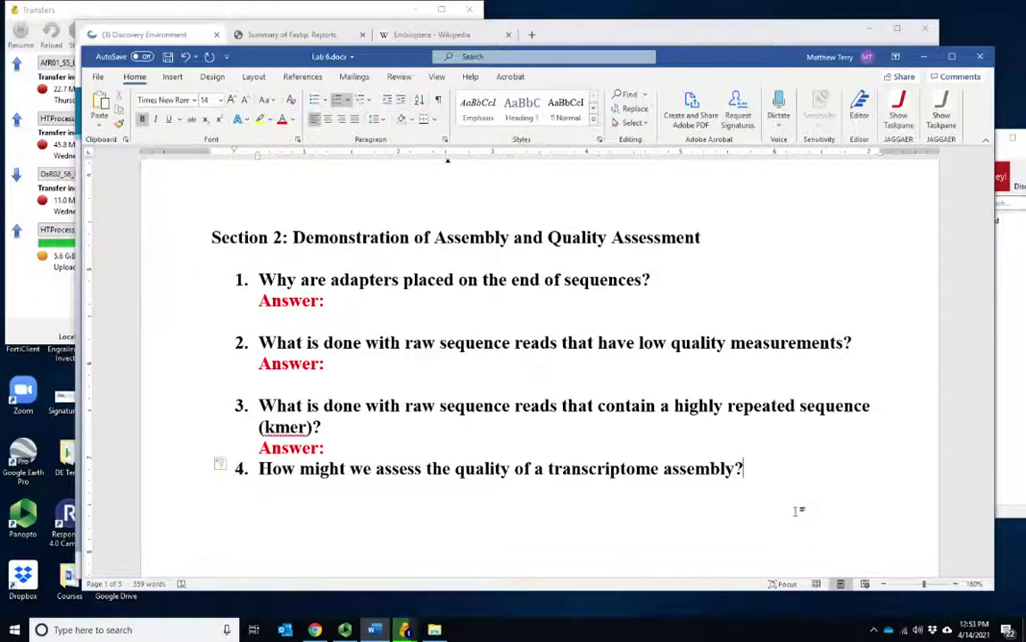
Copy the red "Answer:" line from question 3 to below question 4 and remove its list number
{"action": "left_click", "coordinate": [334, 451]}
{"action": "left_click_drag", "start_coordinate": [335, 457], "coordinate": [259, 451]}
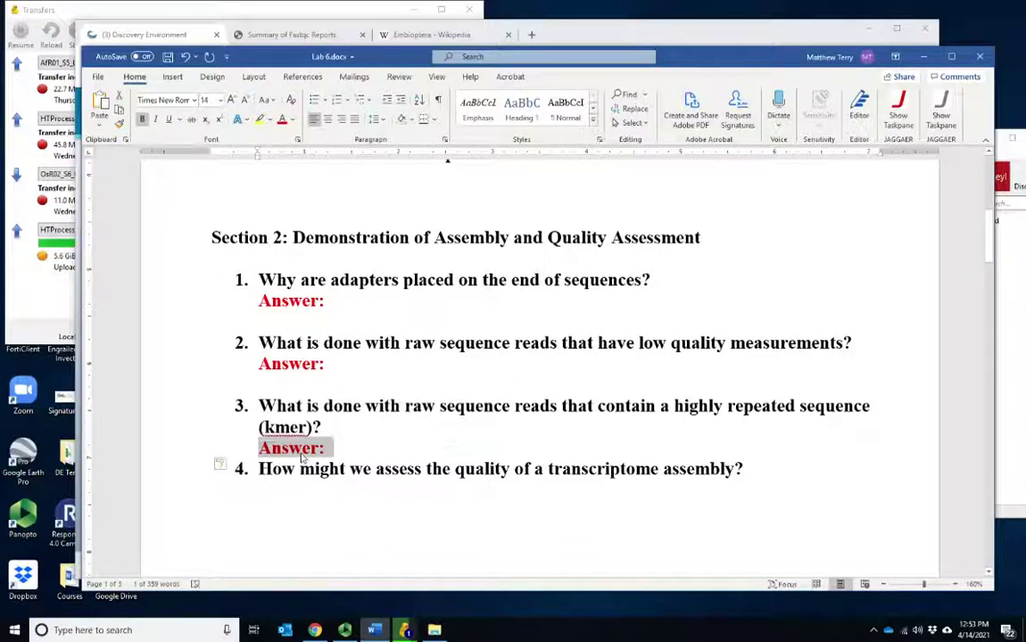
{"action": "key", "text": "ctrl+c"}
{"action": "left_click", "coordinate": [765, 474]}
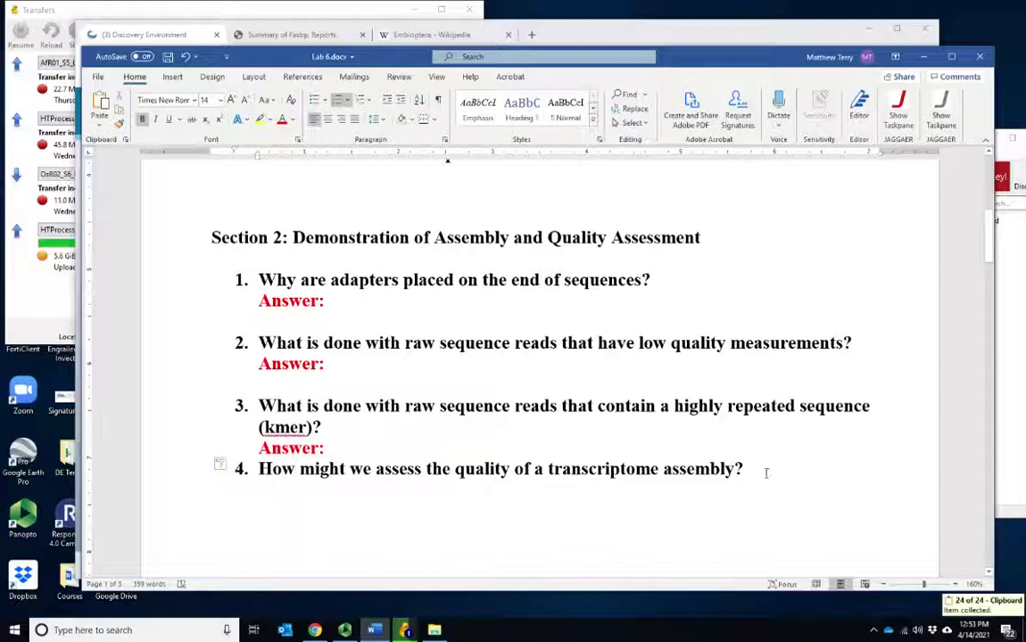
{"action": "key", "text": "Return"}
{"action": "key", "text": "ctrl+v"}
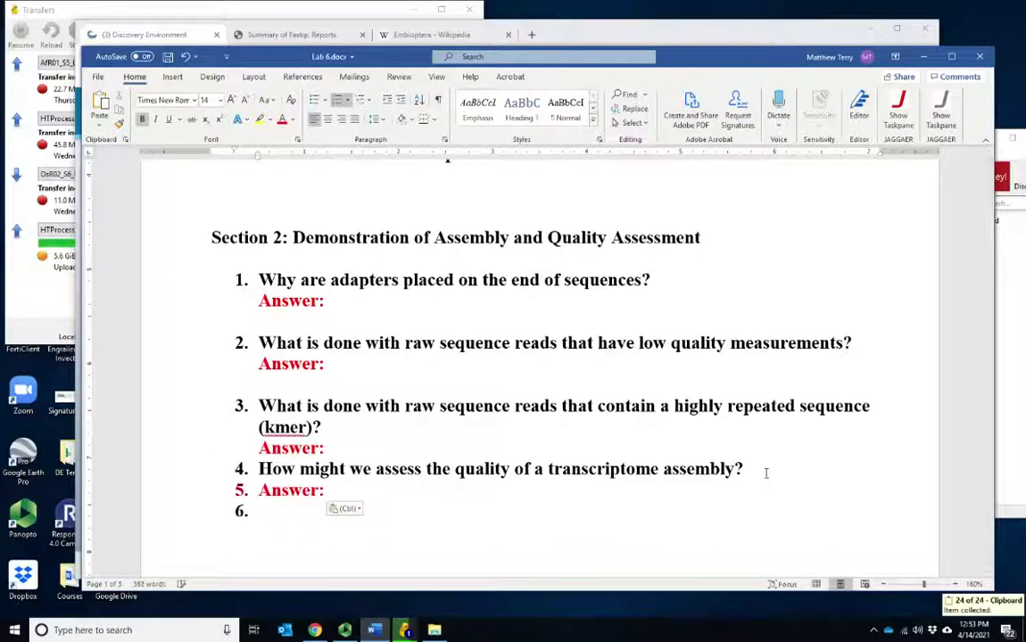
{"action": "key", "text": "BackSpace"}
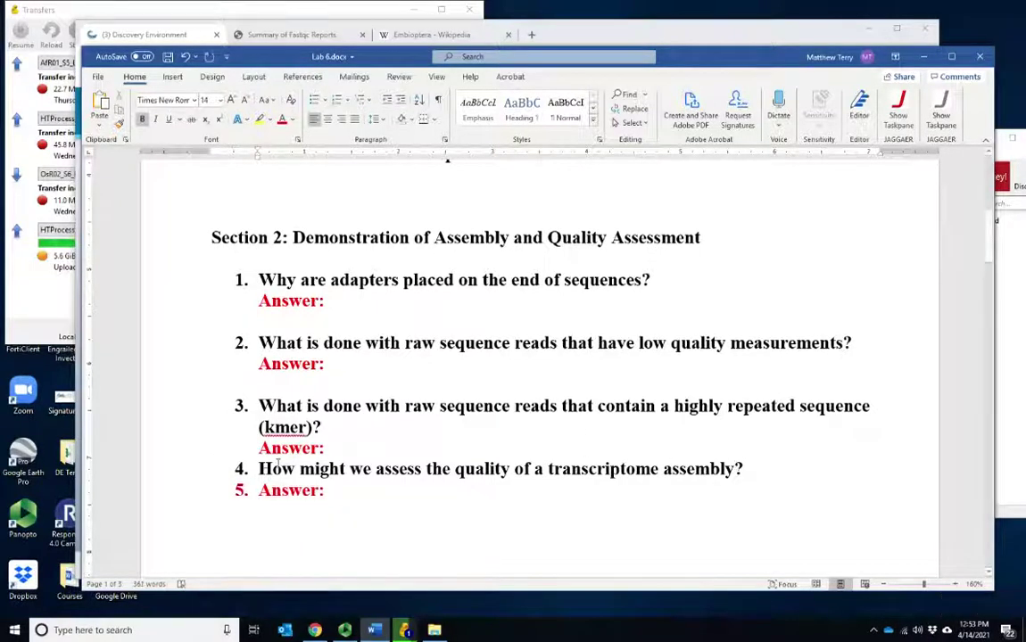
{"action": "left_click", "coordinate": [260, 489]}
{"action": "key", "text": "BackSpace"}
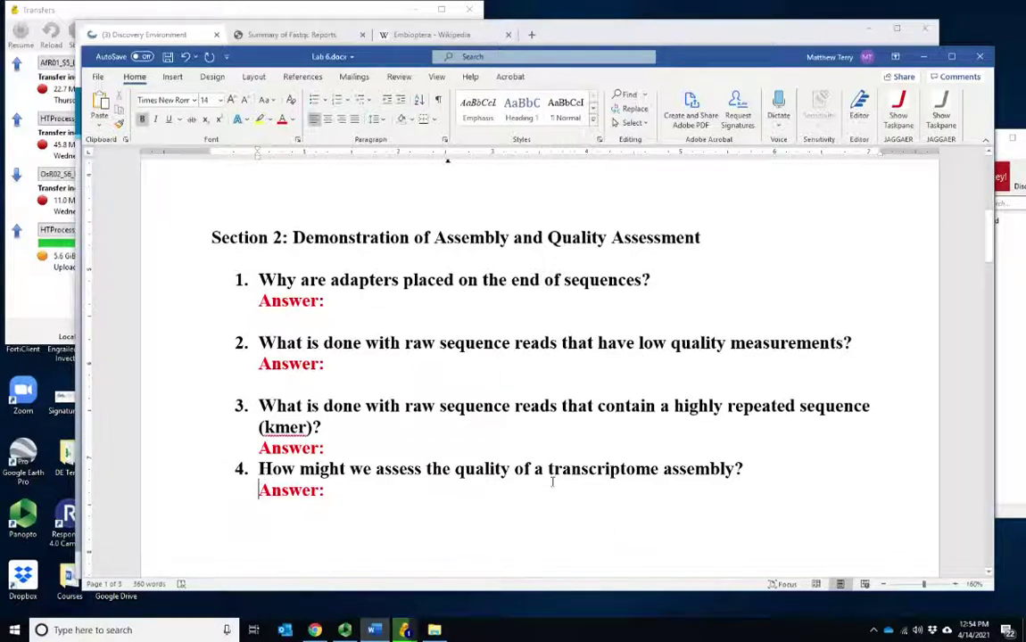
Highlight "of a transcriptome assembly" in question 4, and view the Trinity_OsR02.fasta file in the browser before returning to Word
{"action": "left_click_drag", "start_coordinate": [526, 470], "coordinate": [740, 479]}
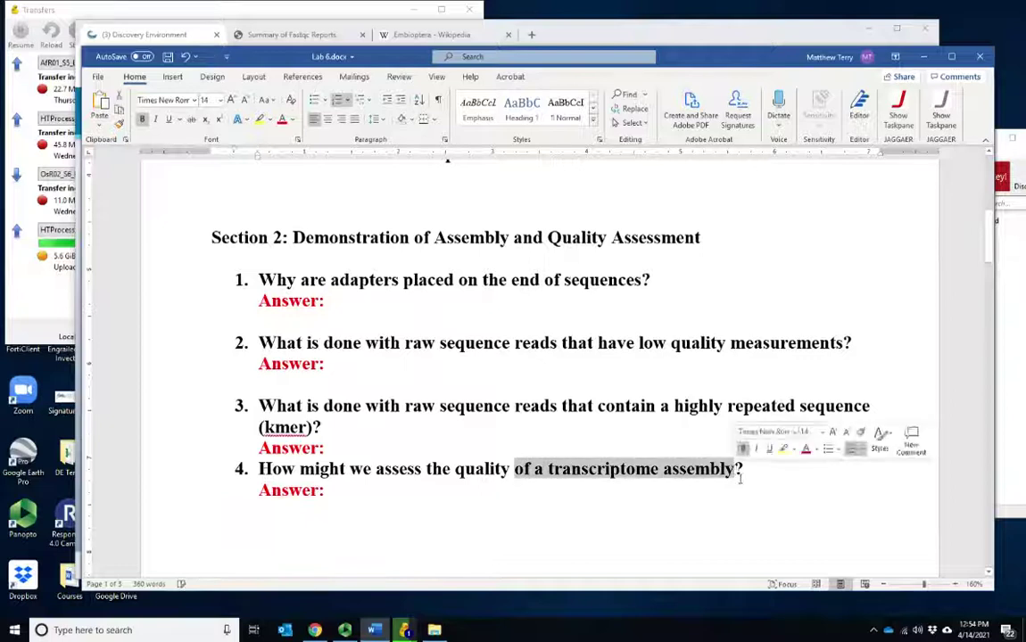
{"action": "left_click", "coordinate": [634, 43]}
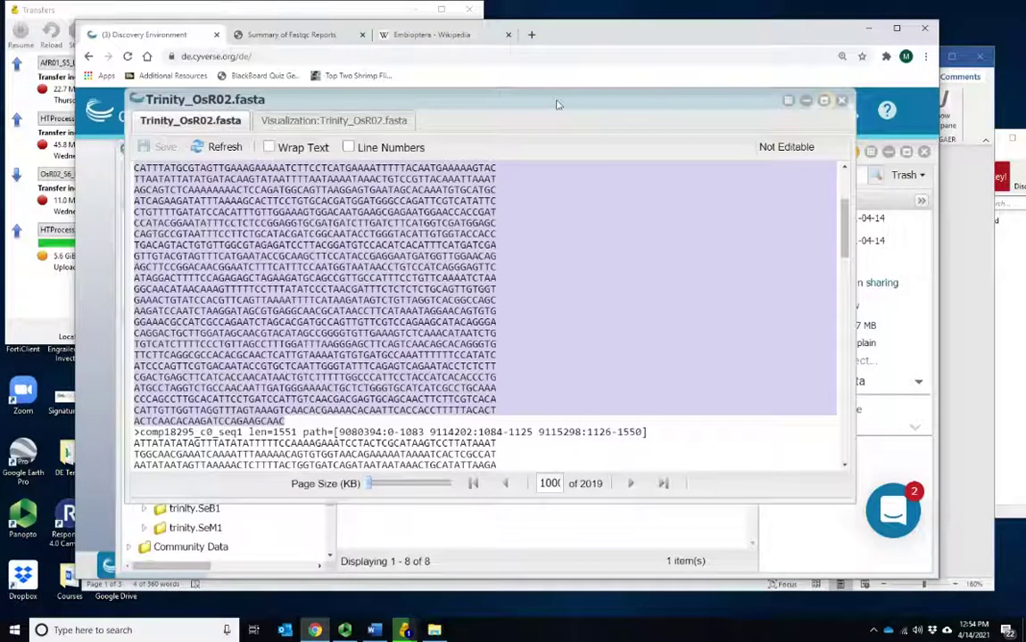
{"action": "left_click", "coordinate": [343, 584]}
Highlight Differential Expression and Identification of Target Genes under Phase 3 of the outline
{"action": "scroll", "coordinate": [427, 382], "scroll_direction": "down", "scroll_amount": 2}
{"action": "scroll", "coordinate": [428, 382], "scroll_direction": "up", "scroll_amount": 6}
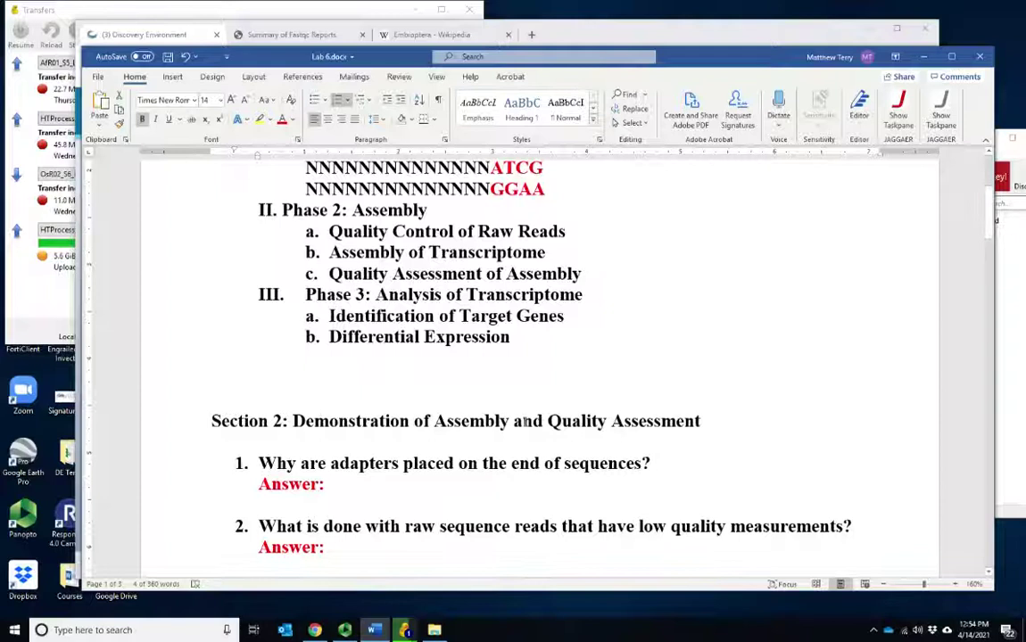
{"action": "left_click_drag", "start_coordinate": [515, 339], "coordinate": [329, 343]}
{"action": "left_click_drag", "start_coordinate": [575, 318], "coordinate": [355, 317]}
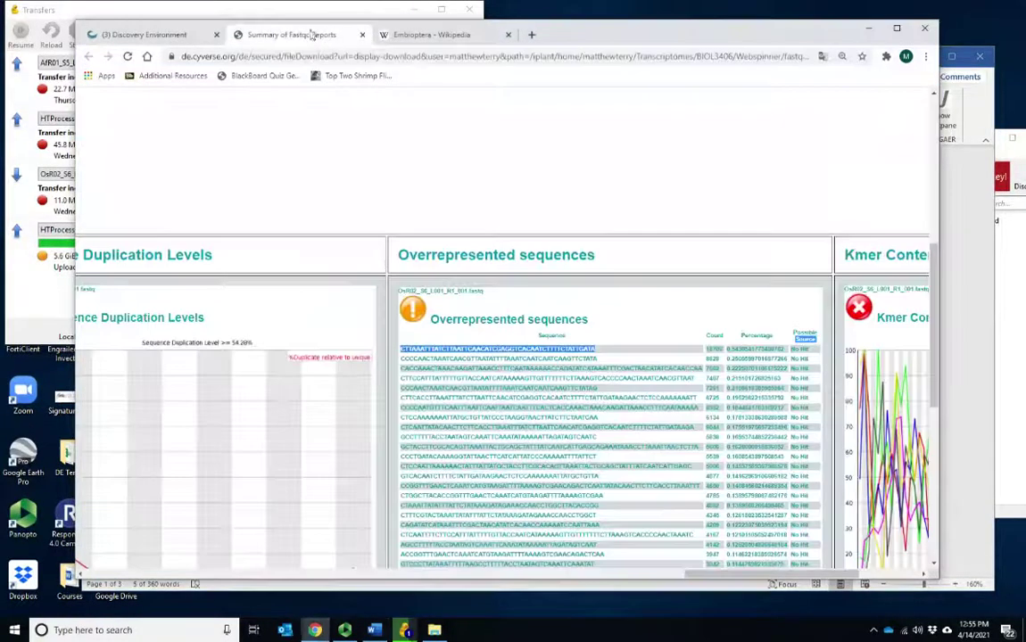
Switch to the browser, return from the Fastqc report to Trinity_OsR02.fasta, and examine the comp18294_c0_seq2 sequence
{"action": "left_click", "coordinate": [301, 32]}
{"action": "left_click", "coordinate": [133, 34]}
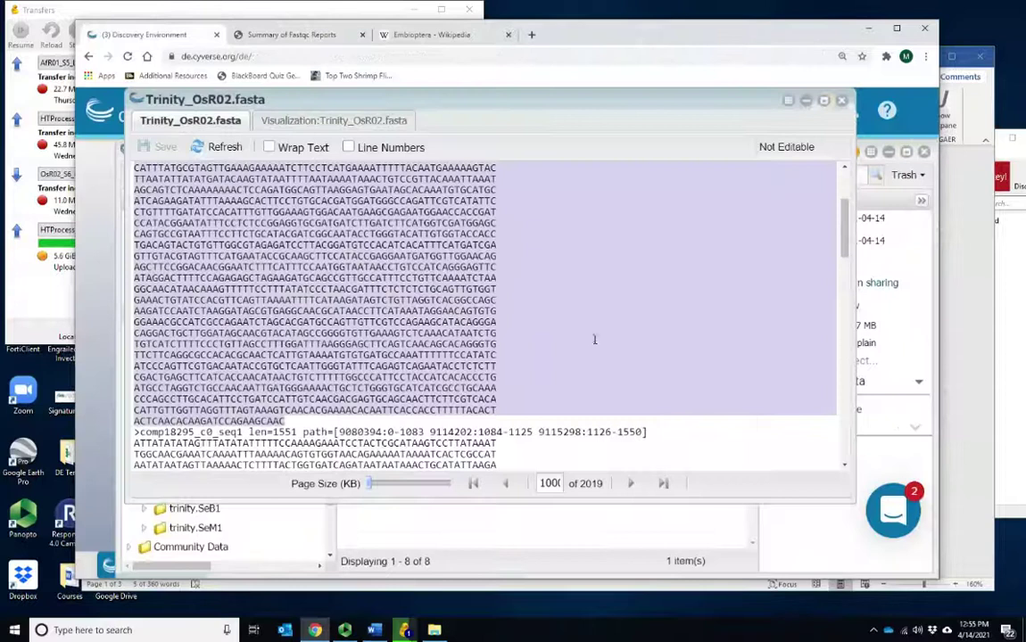
{"action": "left_click_drag", "start_coordinate": [135, 428], "coordinate": [500, 473]}
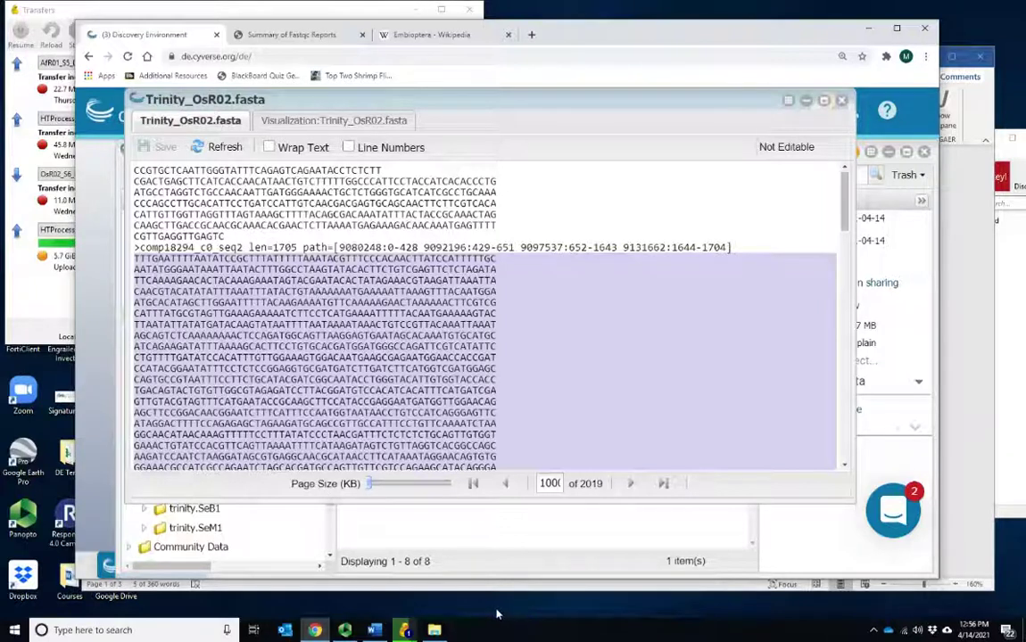
Return to the Lab 6 document in Word and copy the Section 2 heading
{"action": "left_click", "coordinate": [375, 630]}
{"action": "scroll", "coordinate": [448, 418], "scroll_direction": "down", "scroll_amount": 3}
{"action": "scroll", "coordinate": [448, 418], "scroll_direction": "down", "scroll_amount": 1}
{"action": "left_click", "coordinate": [193, 236]}
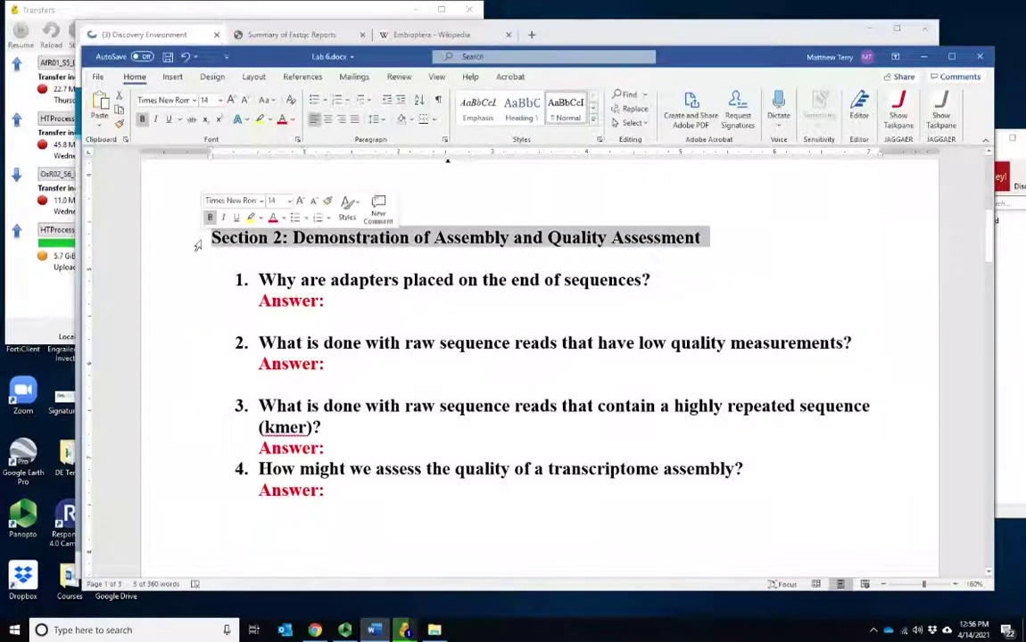
{"action": "key", "text": "ctrl+c"}
Keep the colon after question 4's "Answer" and add a blank, unindented line beneath it
{"action": "scroll", "coordinate": [312, 510], "scroll_direction": "down", "scroll_amount": 2}
{"action": "left_click", "coordinate": [288, 444]}
{"action": "left_click", "coordinate": [300, 352]}
{"action": "left_click", "coordinate": [319, 353]}
{"action": "key", "text": "Delete"}
{"action": "type", "text": ":"}
{"action": "left_click", "coordinate": [383, 399]}
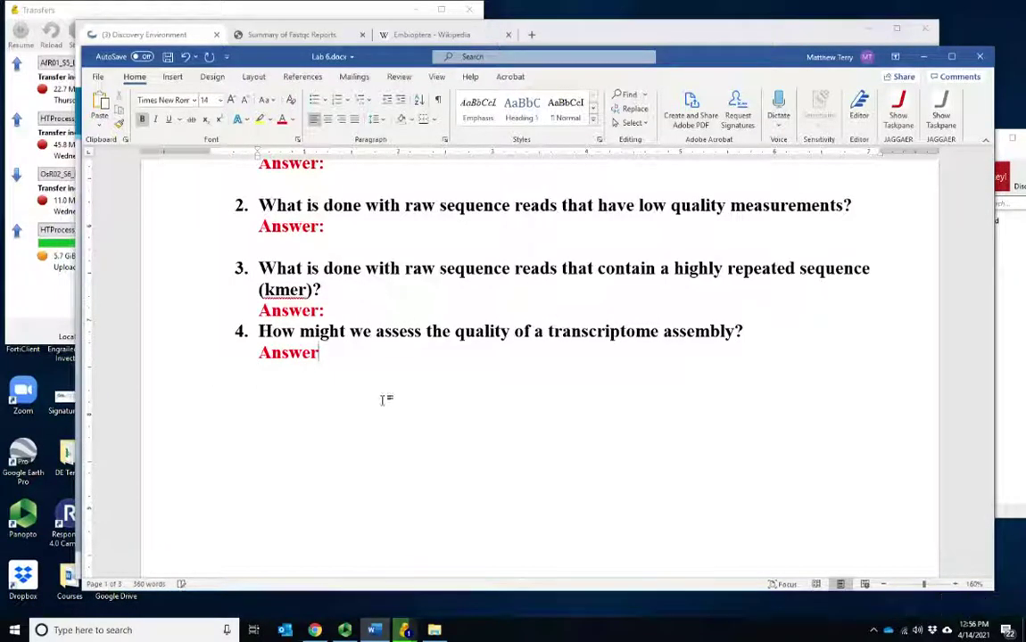
{"action": "key", "text": "BackSpace"}
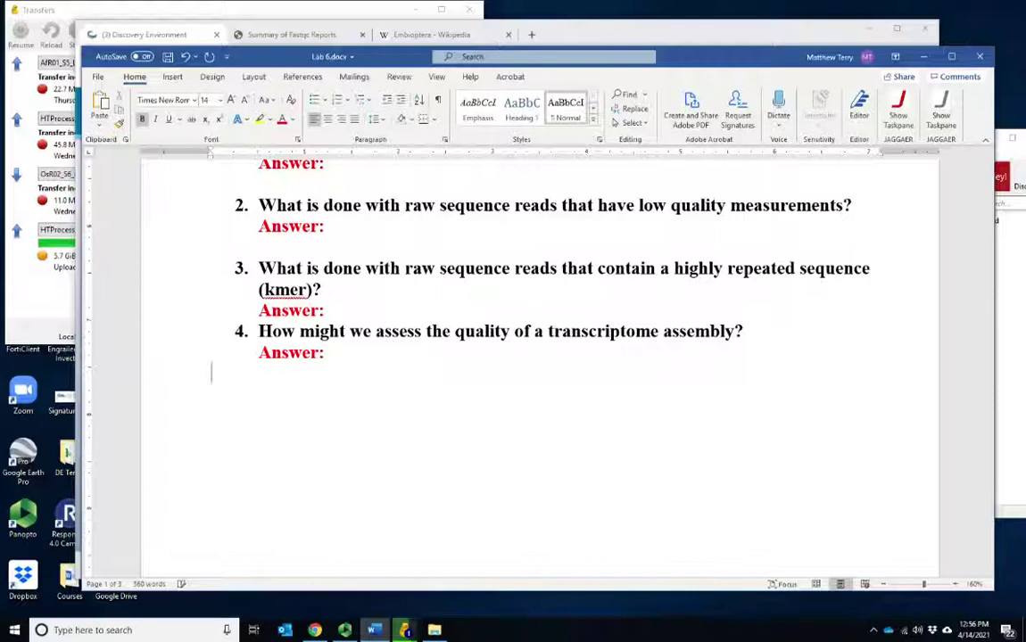
{"action": "key", "text": "Return"}
{"action": "scroll", "coordinate": [340, 495], "scroll_direction": "up", "scroll_amount": 3}
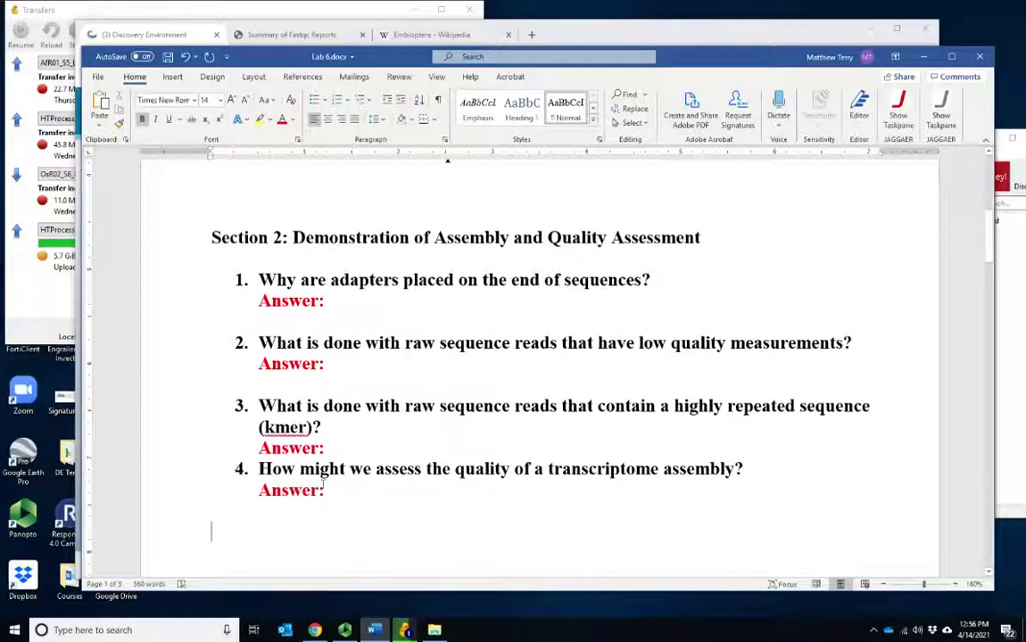
Paste the copied Section 2 heading below question 4 and renumber it as Section 3
{"action": "left_click_drag", "start_coordinate": [198, 236], "coordinate": [705, 239]}
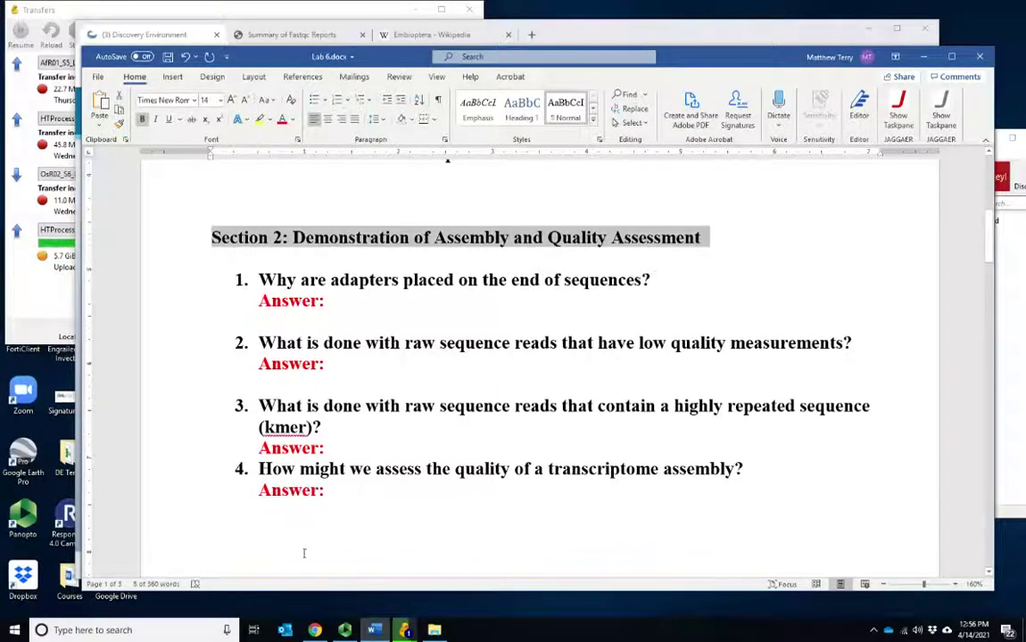
{"action": "left_click", "coordinate": [272, 532]}
{"action": "key", "text": "ctrl+v"}
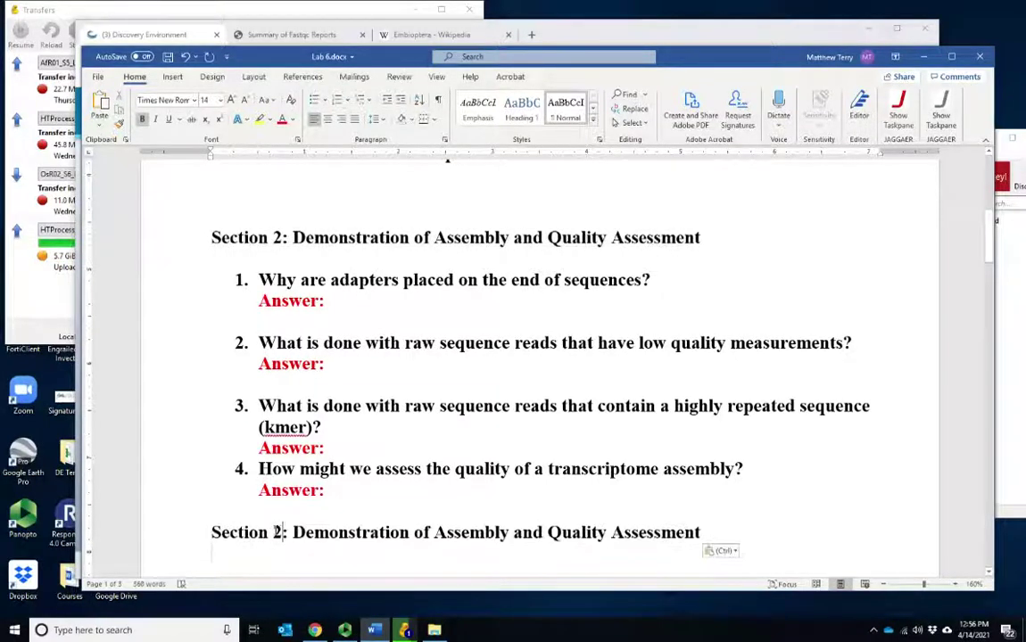
{"action": "double_click", "coordinate": [276, 533]}
{"action": "type", "text": "3"}
Replace the Section 3 heading's title with "Analysis of Transcriptome Assembly"
{"action": "left_click_drag", "start_coordinate": [292, 532], "coordinate": [668, 533]}
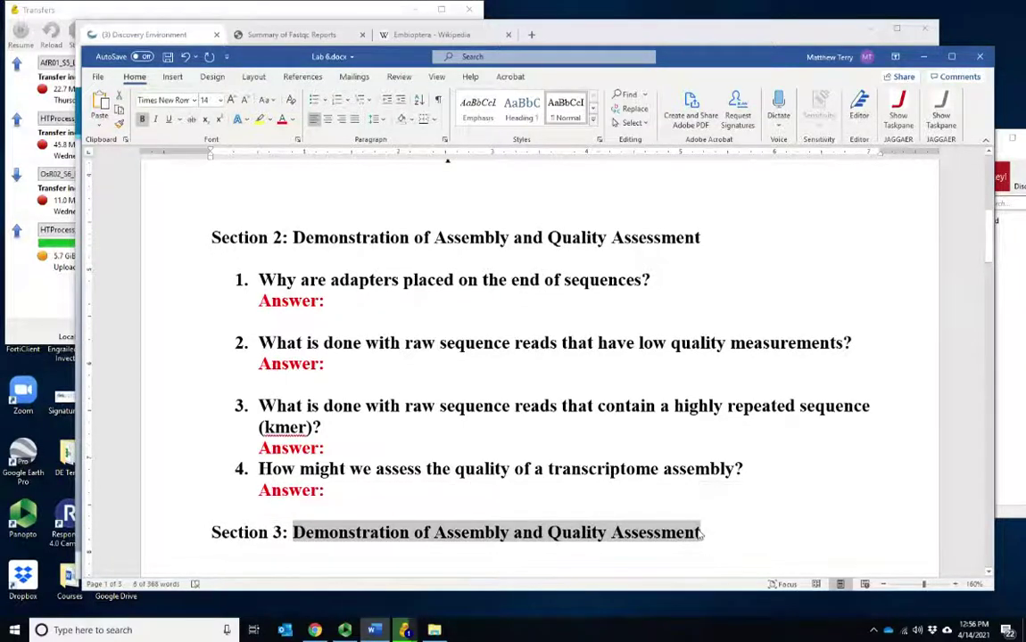
{"action": "type", "text": "Analysis of o"}
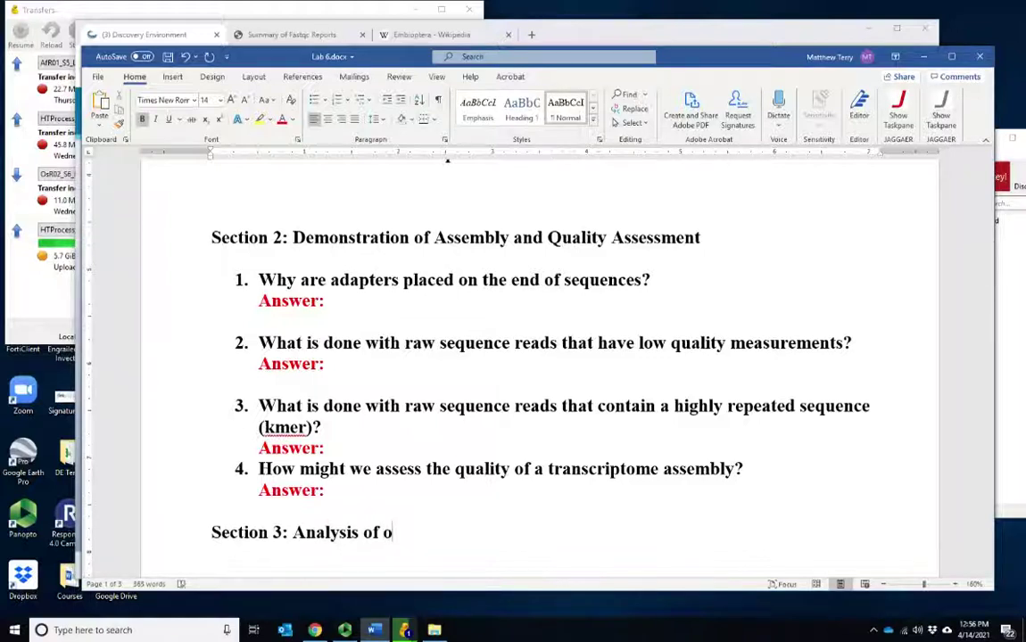
{"action": "key", "text": "BackSpace"}
{"action": "type", "text": "Tra"}
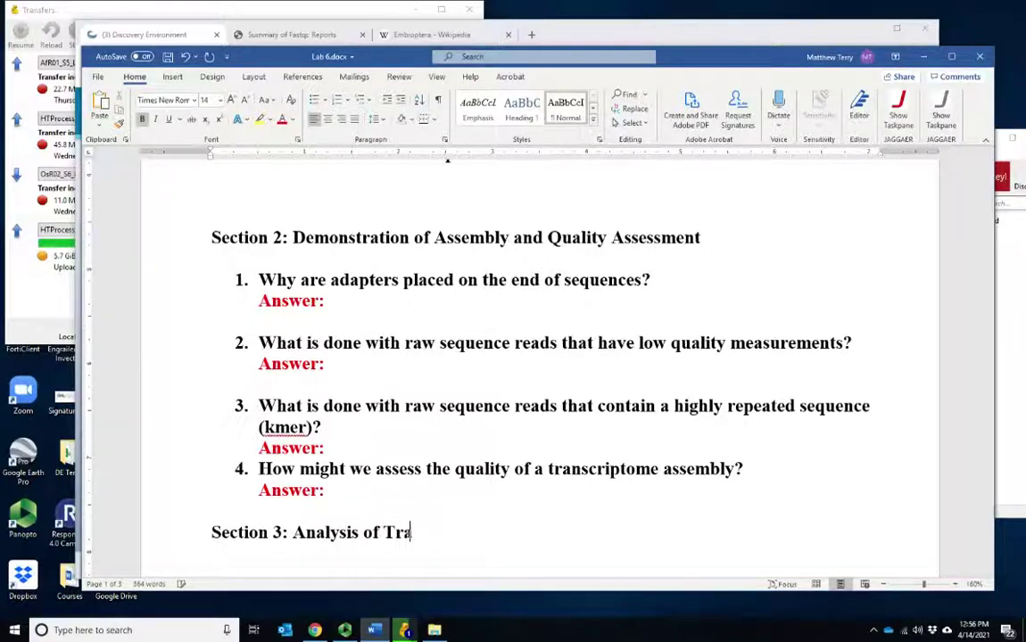
{"action": "type", "text": "nscriptome A"}
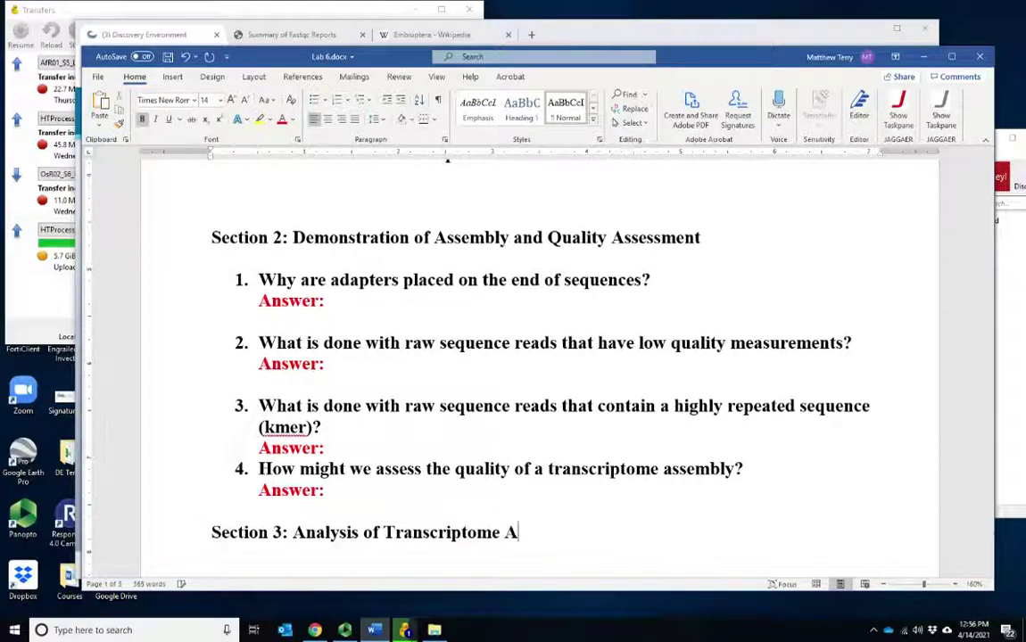
{"action": "type", "text": "ssembly"}
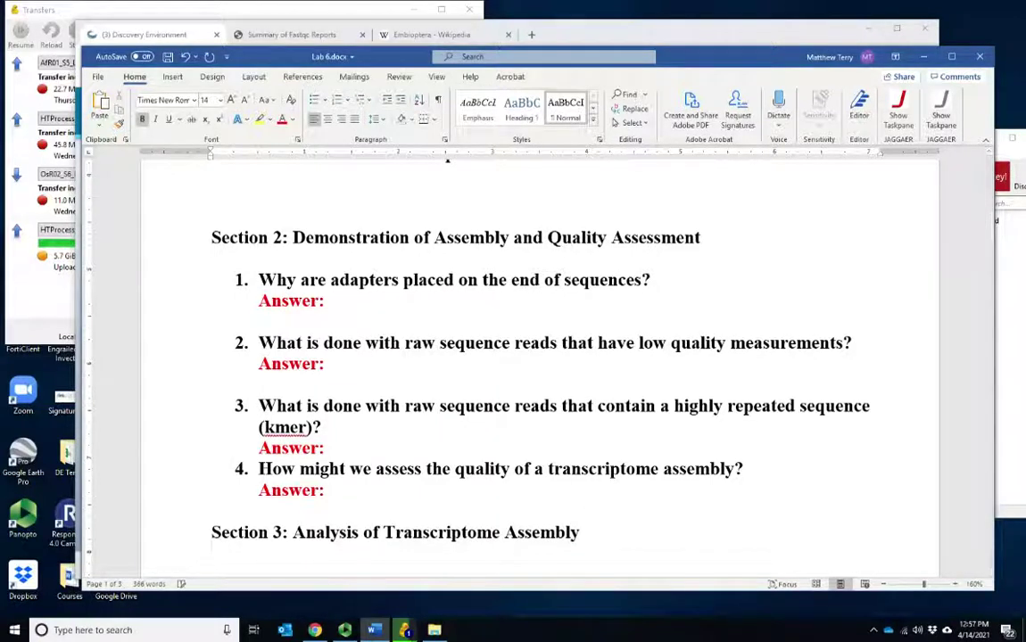
Add question 5 under the Section 3 heading: "How do we identify individual genes in the transcriptome?"
{"action": "key", "text": "Return"}
{"action": "type", "text": "How do "}
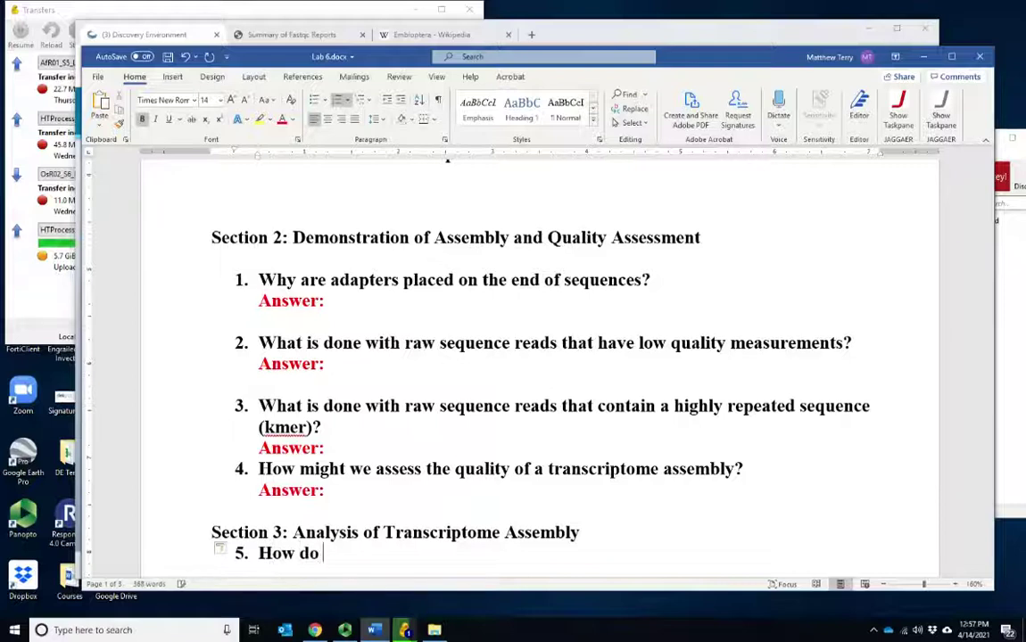
{"action": "type", "text": "we identify individual genes"}
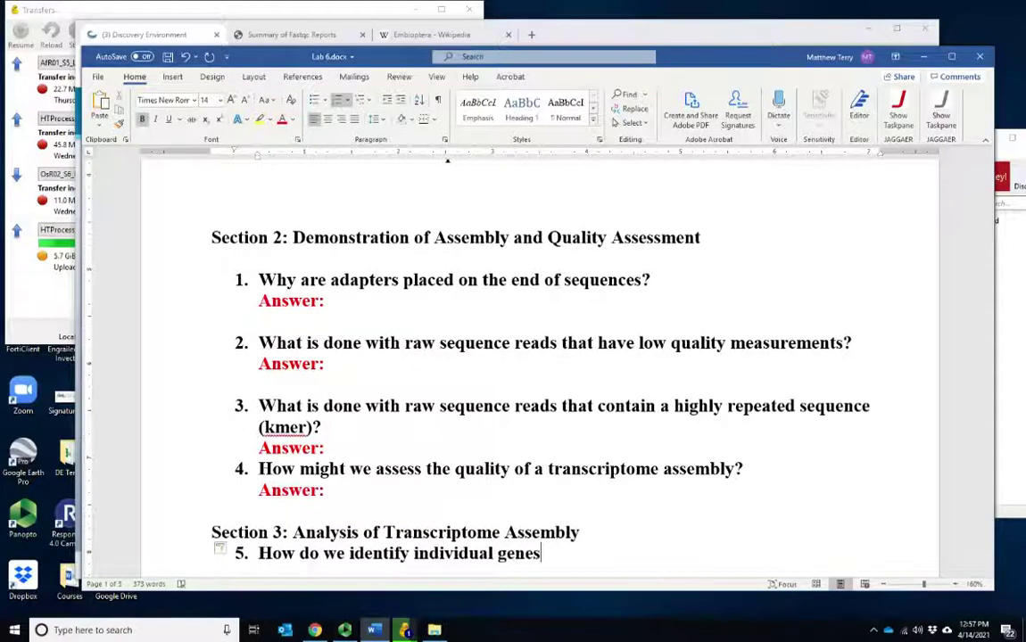
{"action": "type", "text": " in the tra"}
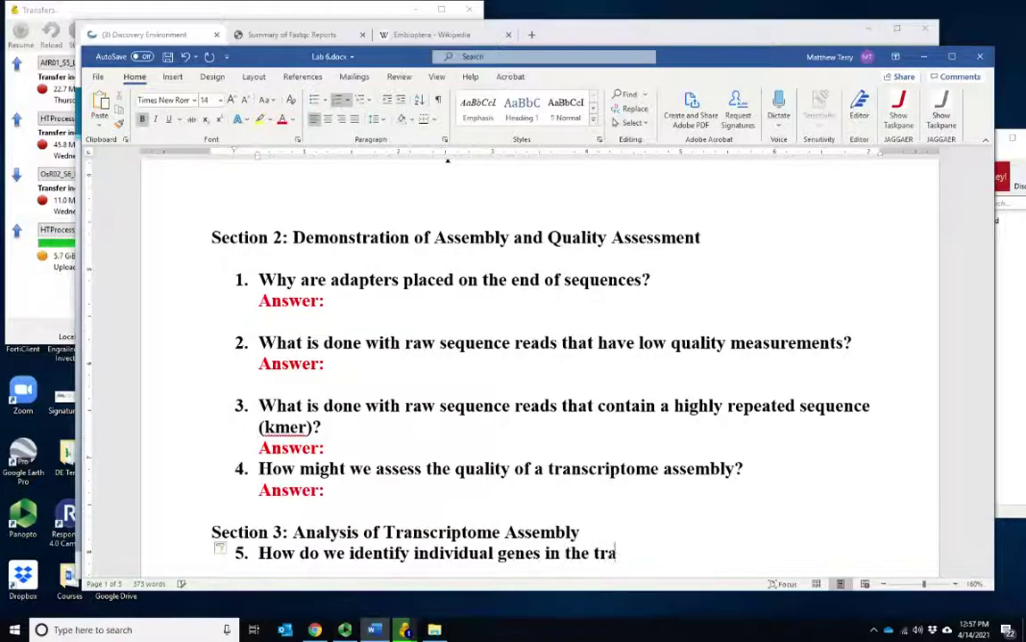
{"action": "type", "text": "nscriptome:"}
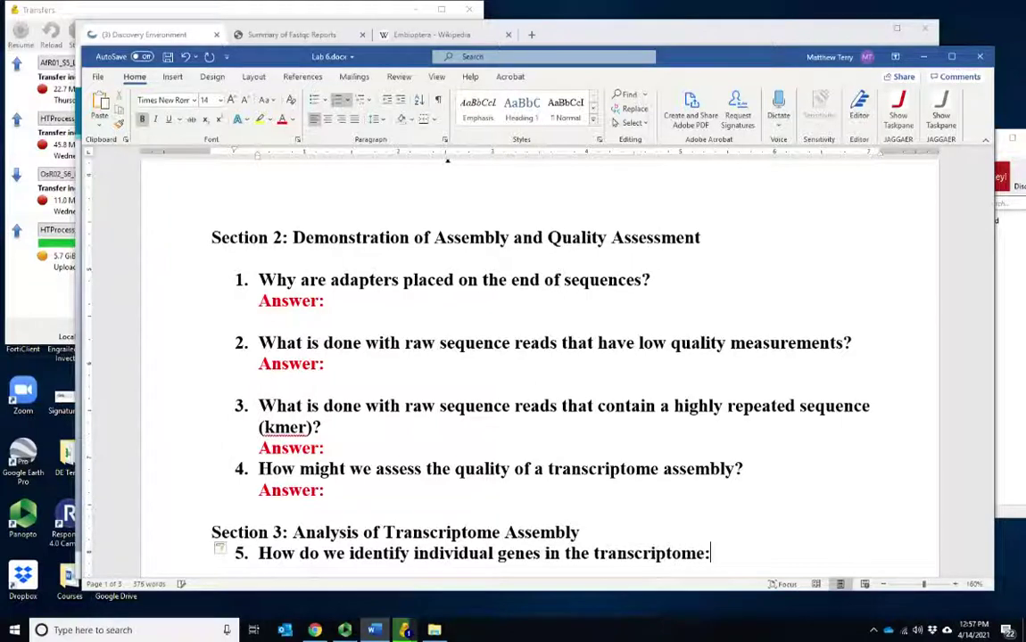
{"action": "key", "text": "BackSpace"}
{"action": "type", "text": "?"}
Copy question 4's red "Answer:" label beneath question 5 without a number, and insert a blank line below the Section 3 heading
{"action": "key", "text": "Return"}
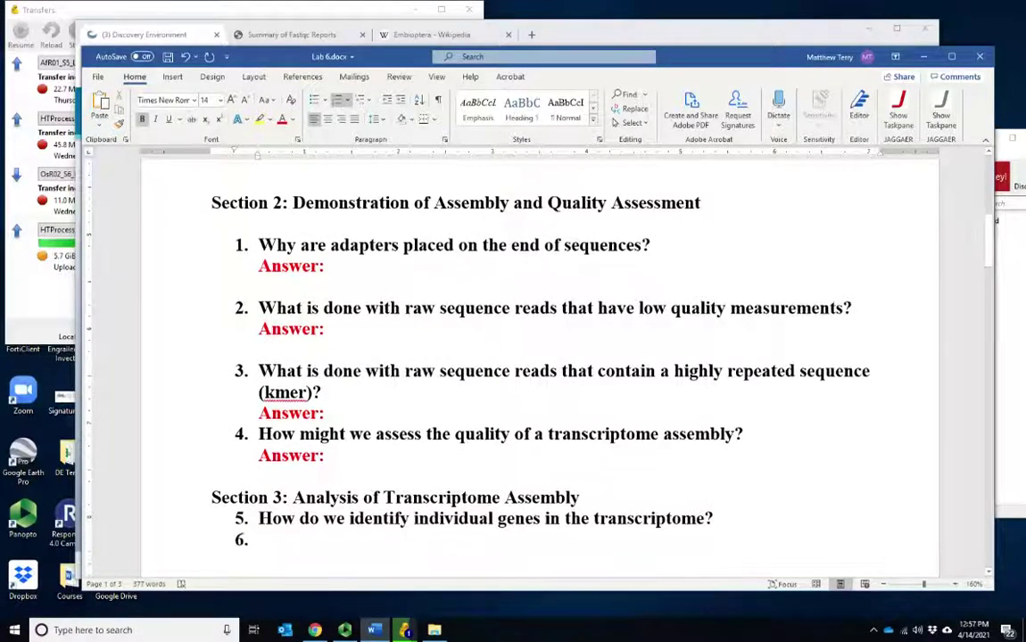
{"action": "left_click_drag", "start_coordinate": [325, 456], "coordinate": [258, 457]}
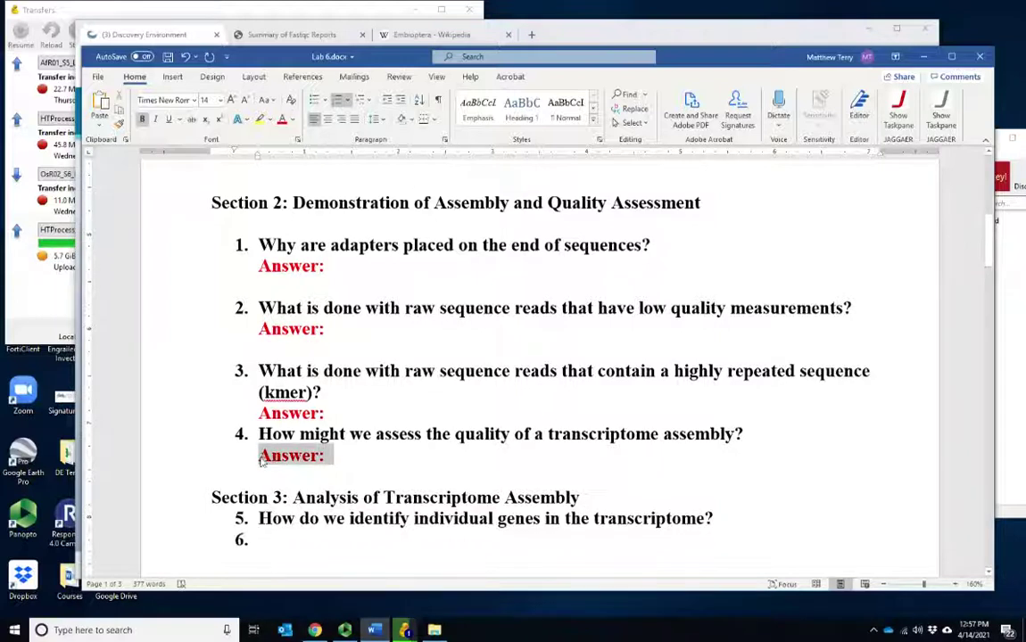
{"action": "key", "text": "ctrl+c"}
{"action": "left_click", "coordinate": [279, 542]}
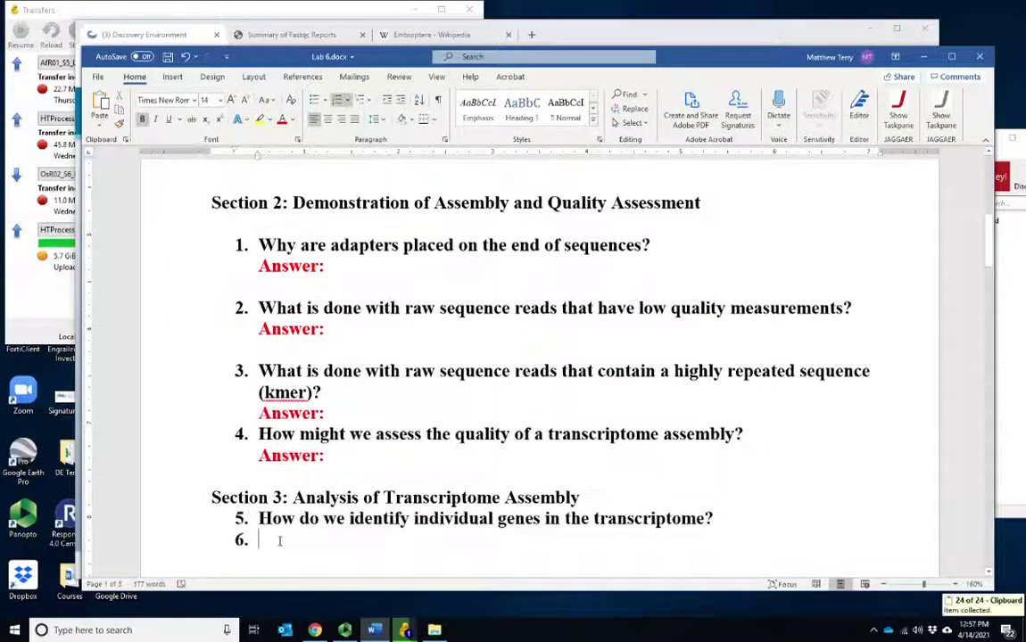
{"action": "key", "text": "ctrl+v"}
{"action": "left_click", "coordinate": [257, 539]}
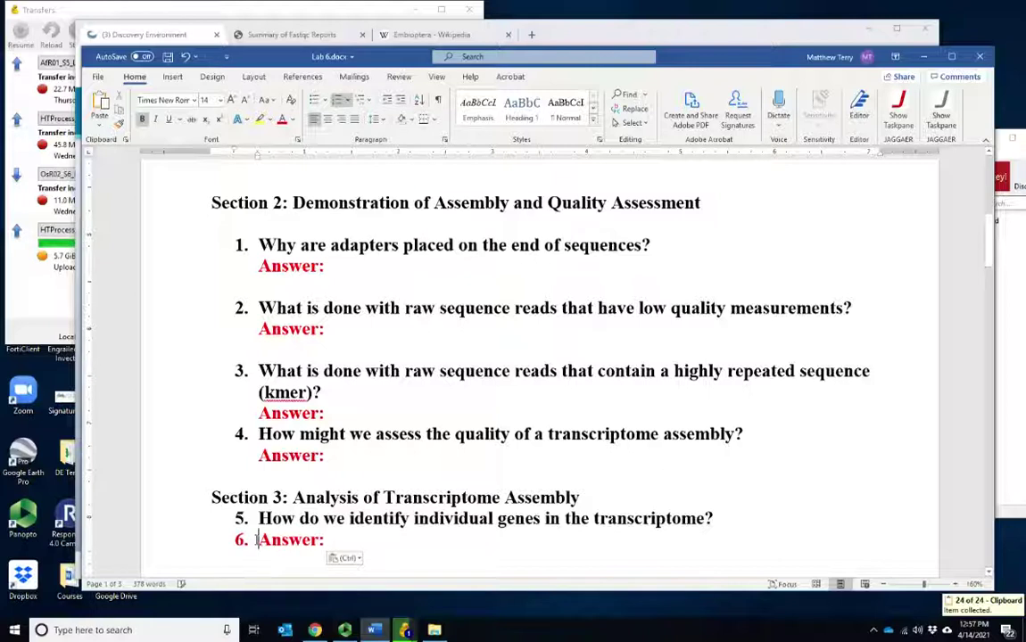
{"action": "key", "text": "BackSpace"}
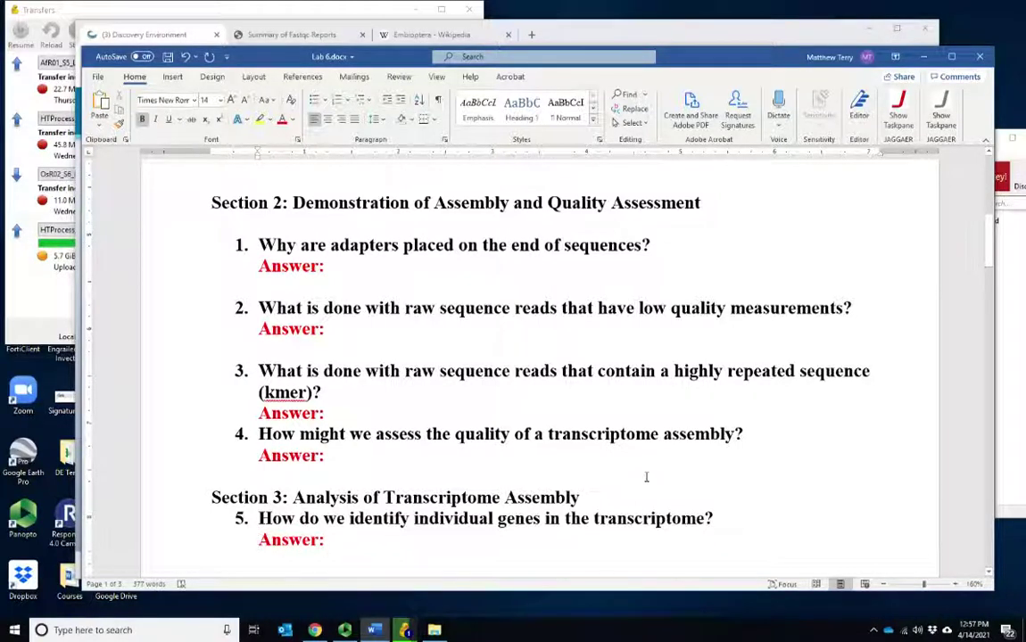
{"action": "left_click", "coordinate": [596, 499]}
{"action": "key", "text": "Return"}
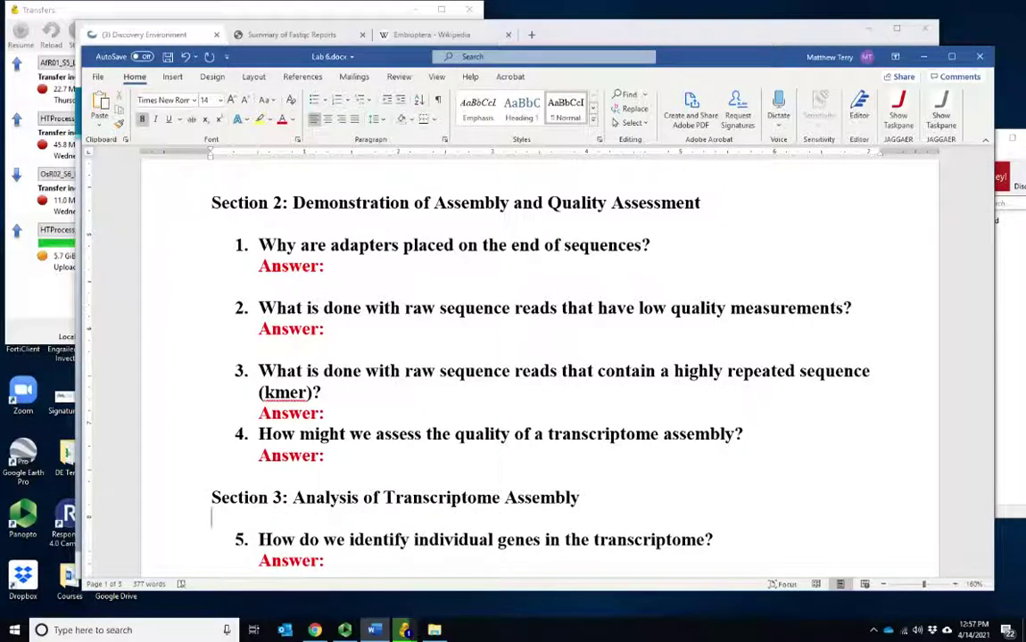
Switch to Chrome, search the web for ncbi, and open the National Center for Biotechnology Information website
{"action": "left_click", "coordinate": [436, 35]}
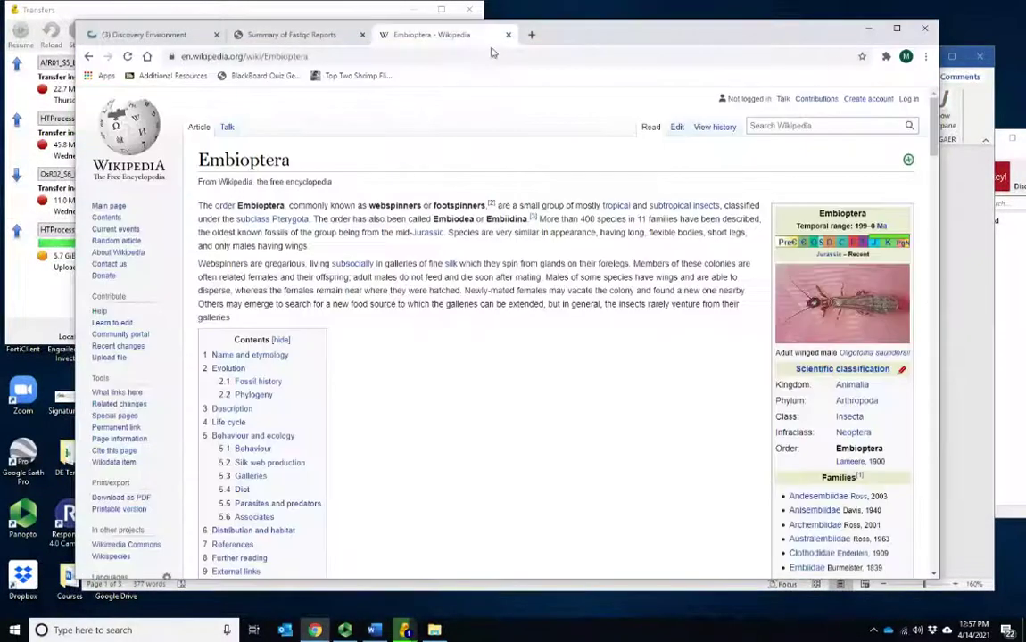
{"action": "left_click", "coordinate": [414, 55]}
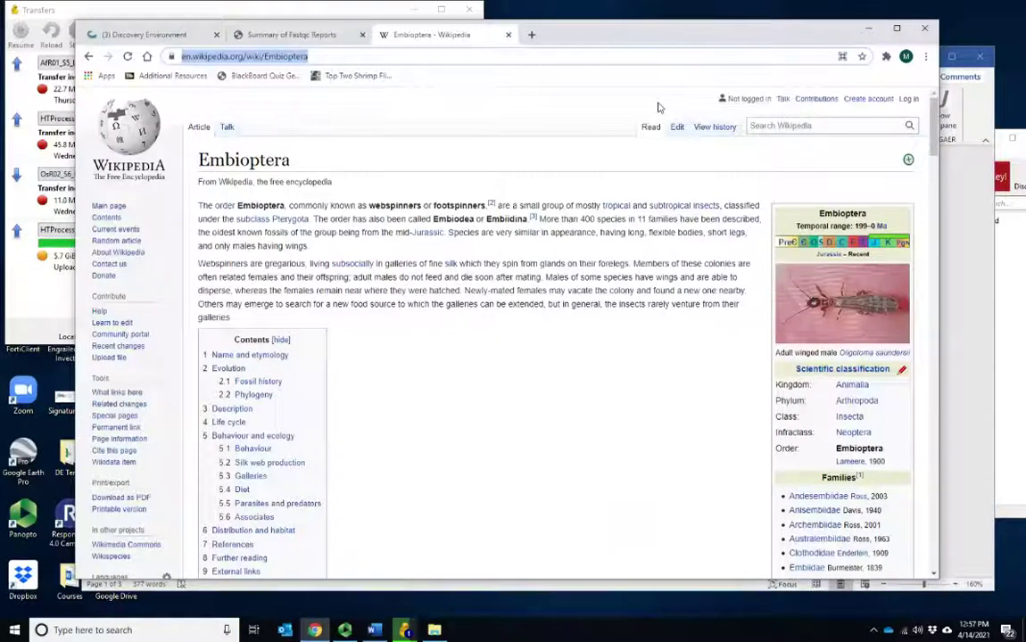
{"action": "type", "text": "ncbi"}
{"action": "key", "text": "Return"}
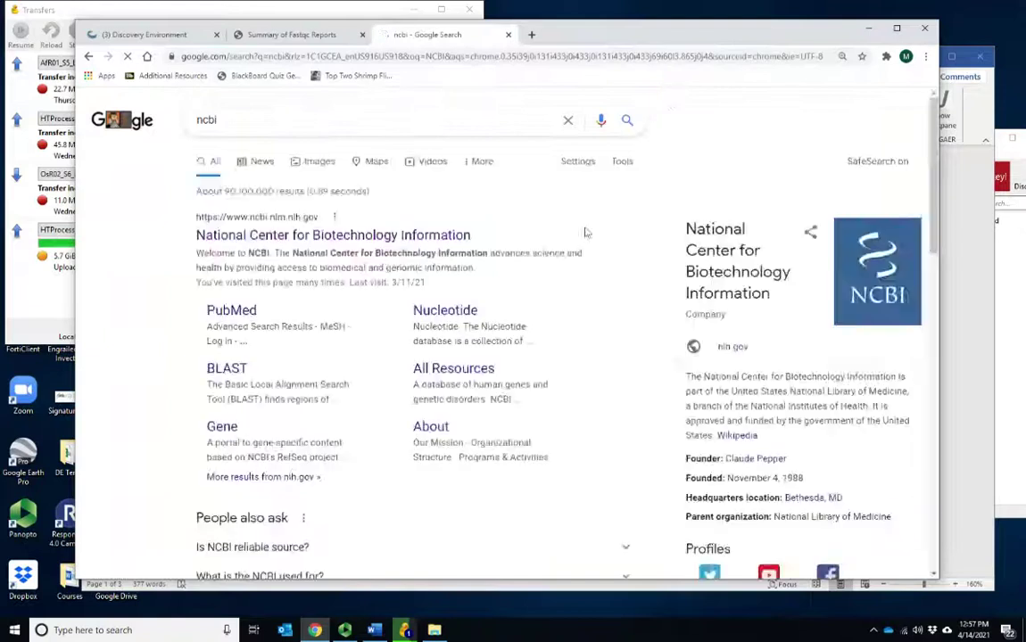
{"action": "left_click", "coordinate": [428, 235]}
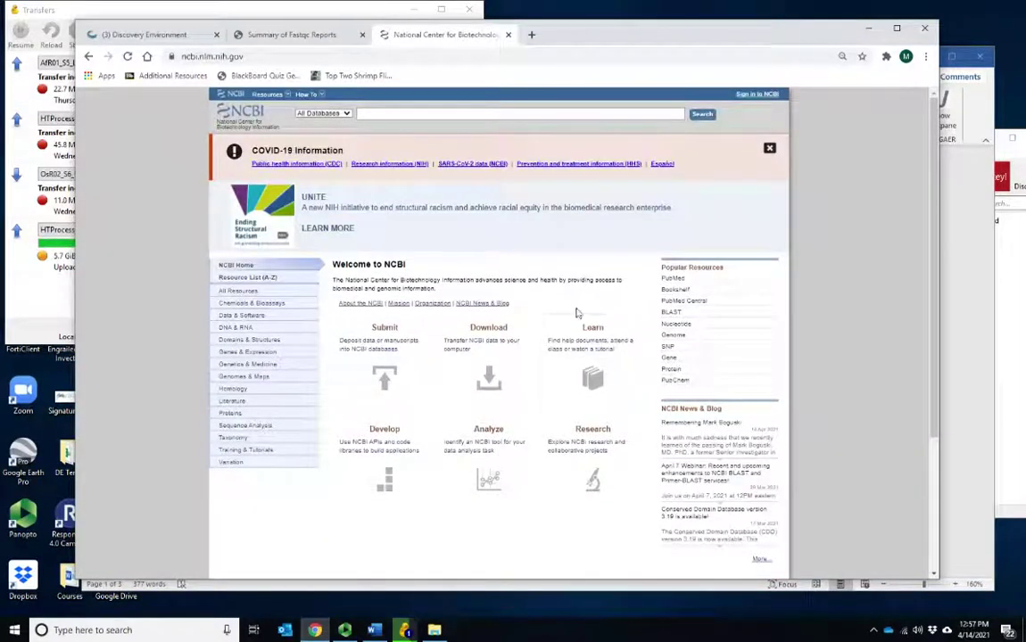
Go to NCBI's BLAST tool and bring up the tblastx search form by way of blastx
{"action": "left_click", "coordinate": [670, 314]}
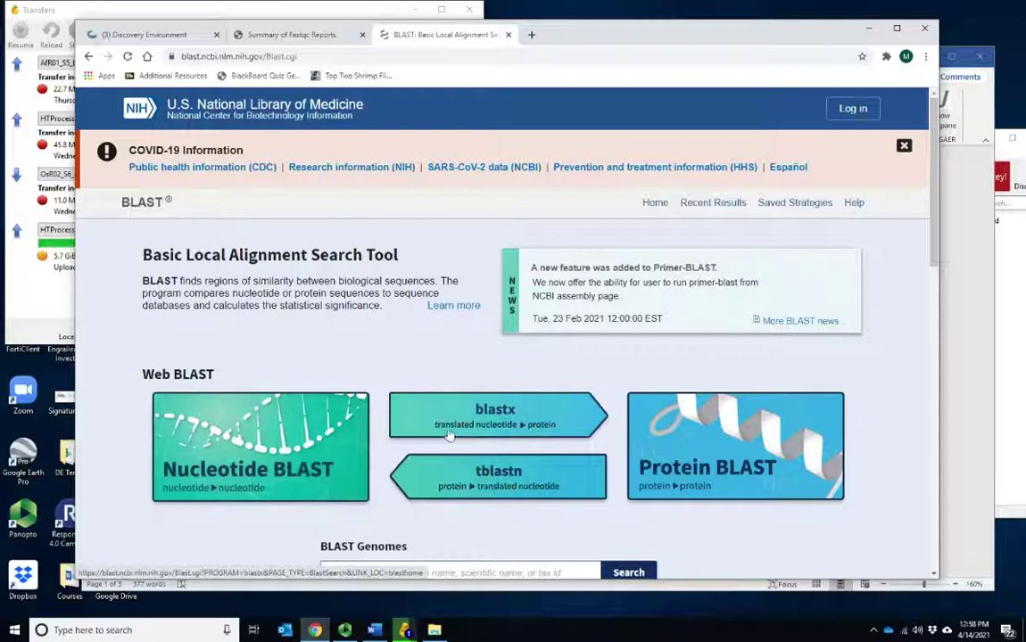
{"action": "left_click", "coordinate": [489, 426]}
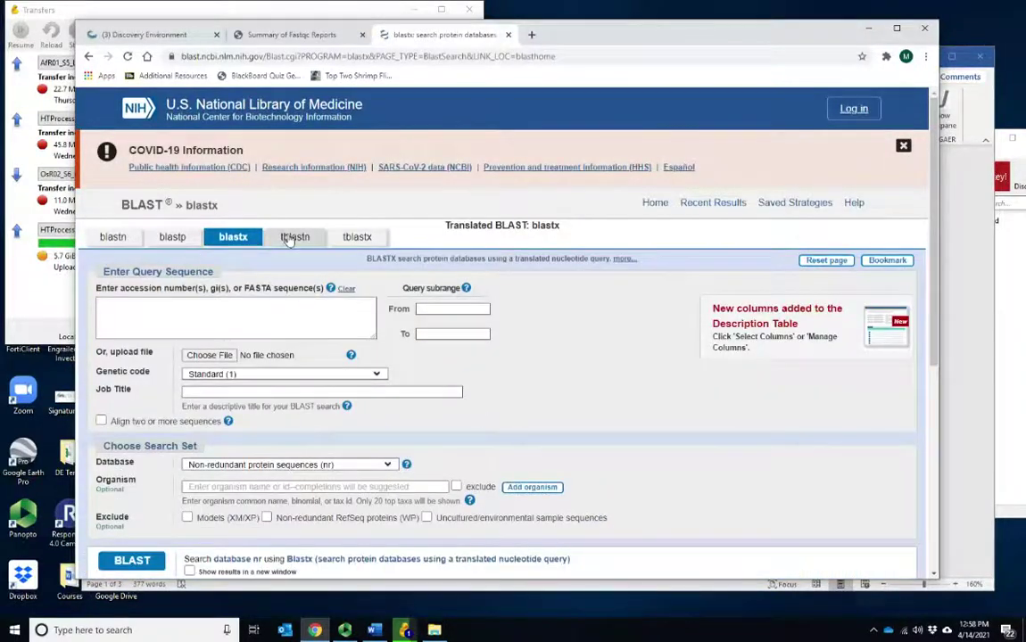
{"action": "left_click", "coordinate": [351, 241]}
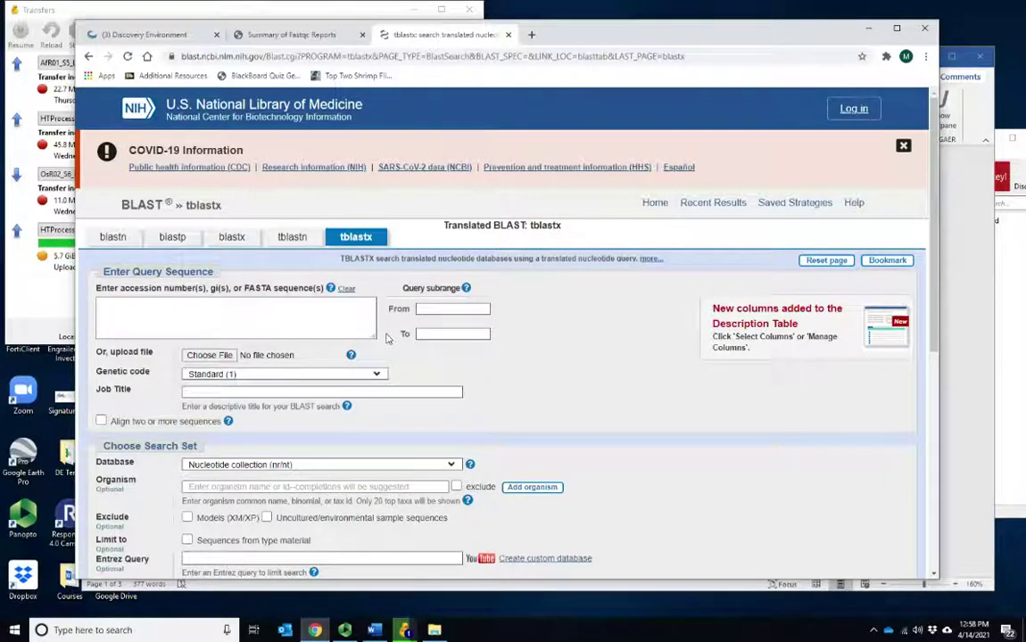
{"action": "left_click", "coordinate": [331, 318]}
{"action": "type", "text": "Answer"}
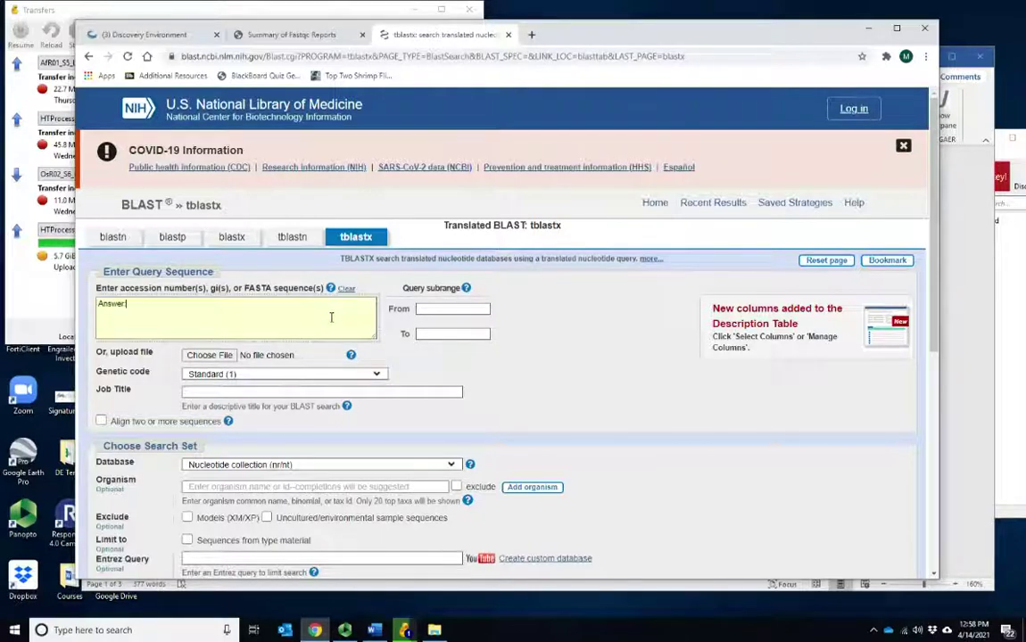
{"action": "key", "text": "BackSpace"}
{"action": "key", "text": "BackSpace"}
{"action": "key", "text": "BackSpace"}
{"action": "key", "text": "BackSpace"}
{"action": "key", "text": "BackSpace"}
{"action": "key", "text": "BackSpace"}
{"action": "key", "text": "BackSpace"}
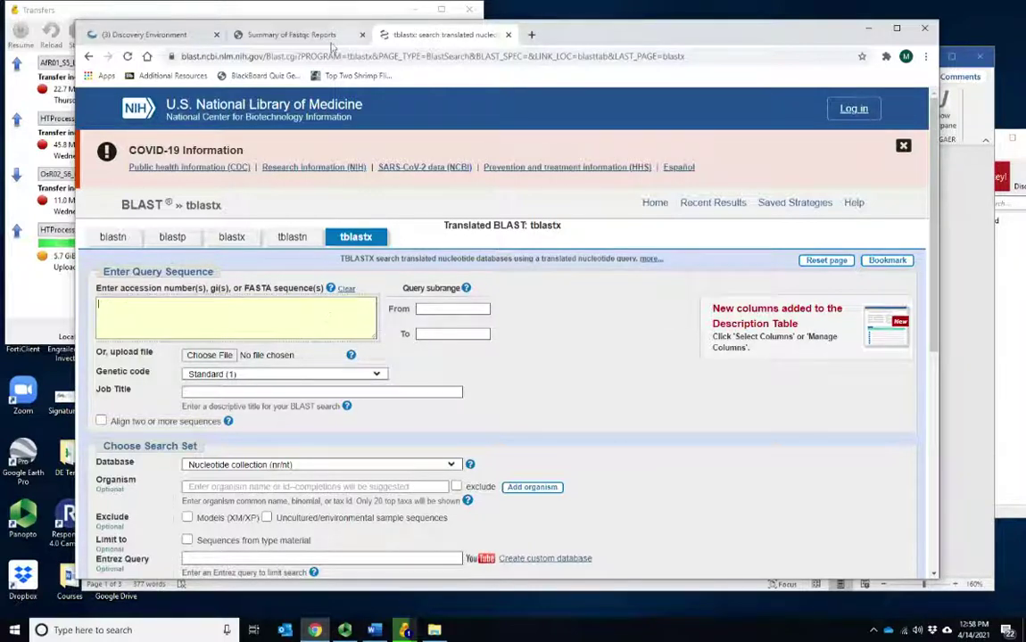
Copy the selected comp18294_c0_seq2 sequence from Trinity_OsR02.fasta in the Discovery Environment and paste it as the tblastx query sequence
{"action": "left_click", "coordinate": [195, 36]}
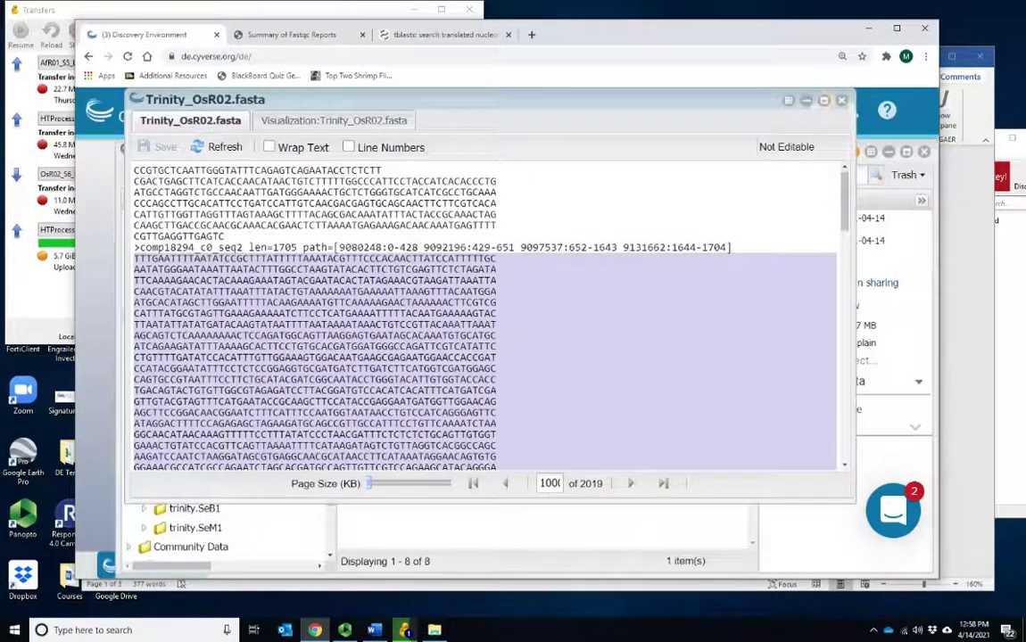
{"action": "key", "text": "ctrl+c"}
{"action": "left_click", "coordinate": [419, 40]}
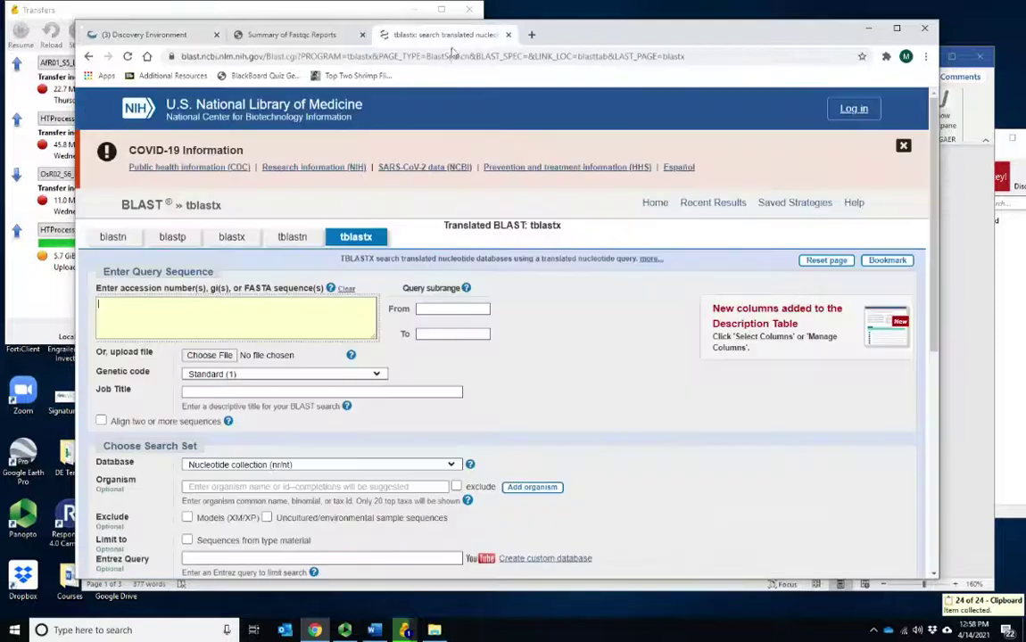
{"action": "key", "text": "ctrl+v"}
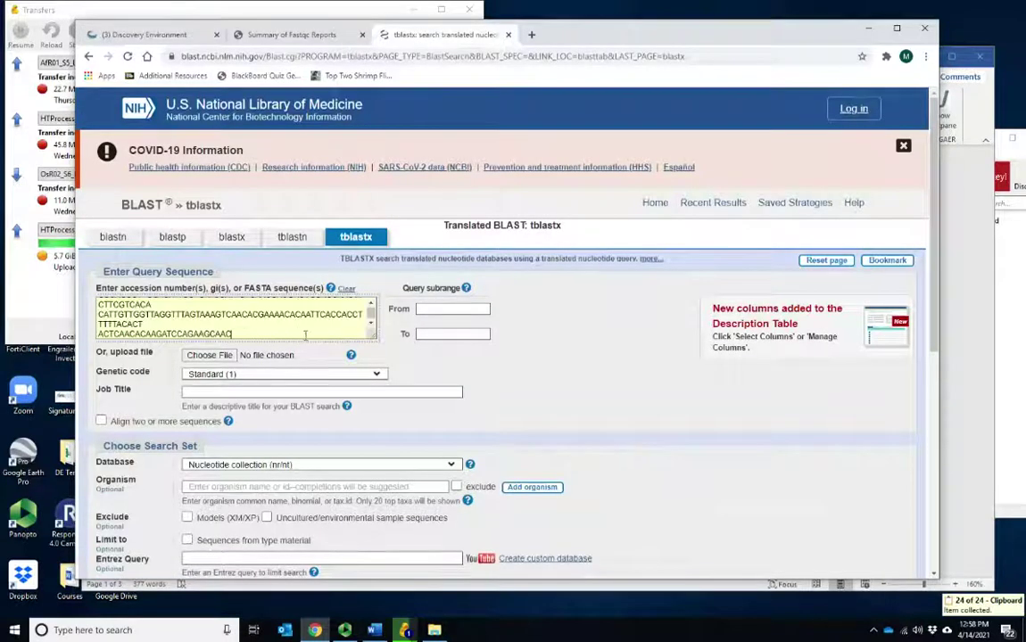
Limit the tblastx search to the organism insects (taxid:50557) and run BLAST against the Nucleotide collection (nr/nt)
{"action": "scroll", "coordinate": [325, 360], "scroll_direction": "down", "scroll_amount": 1}
{"action": "scroll", "coordinate": [325, 360], "scroll_direction": "down", "scroll_amount": 1}
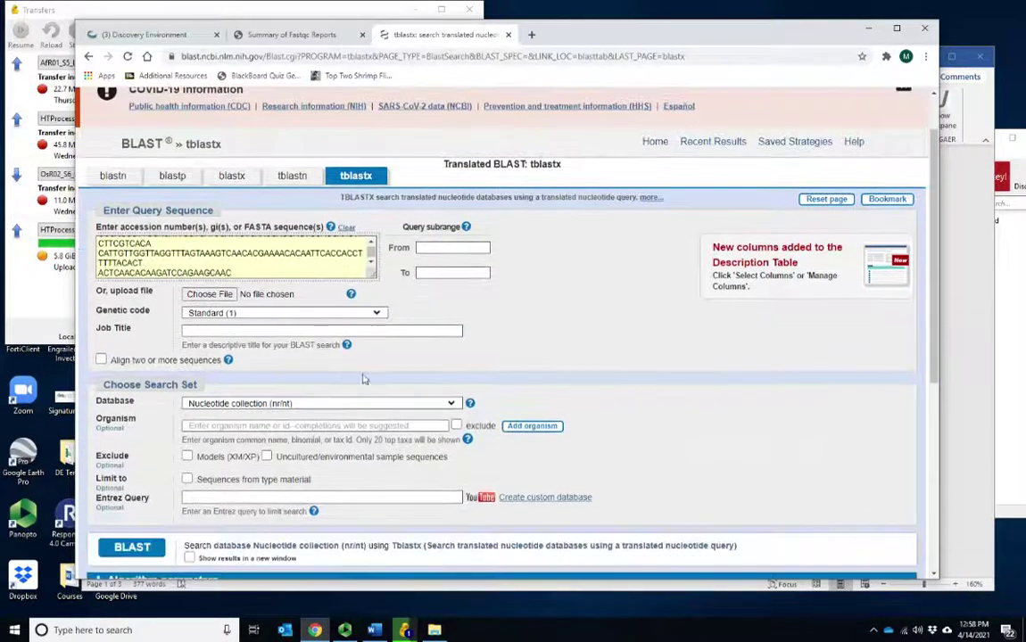
{"action": "left_click", "coordinate": [442, 426]}
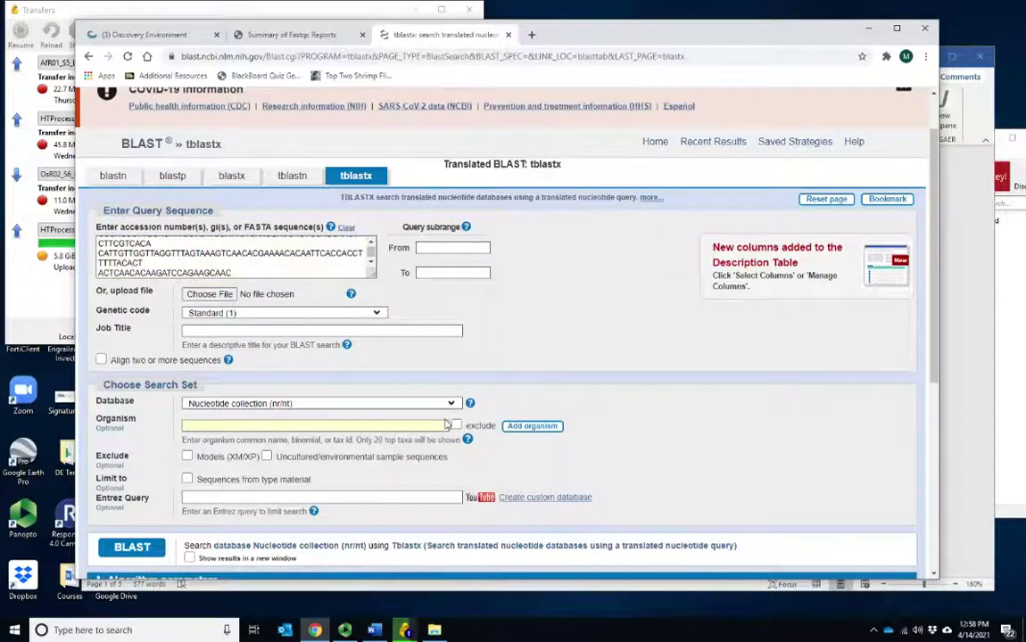
{"action": "type", "text": "insec"}
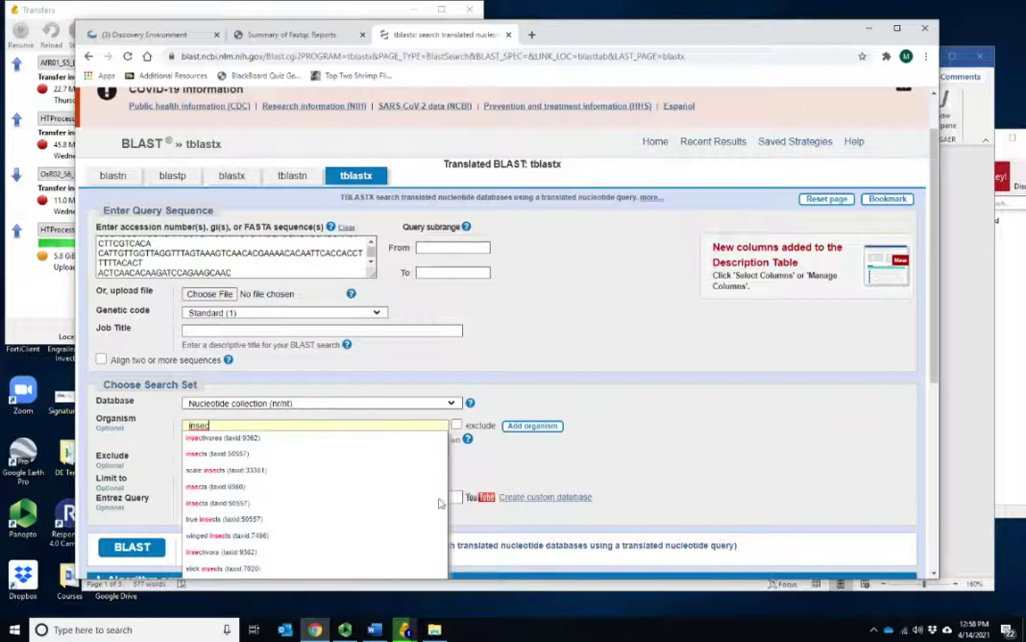
{"action": "left_click", "coordinate": [234, 454]}
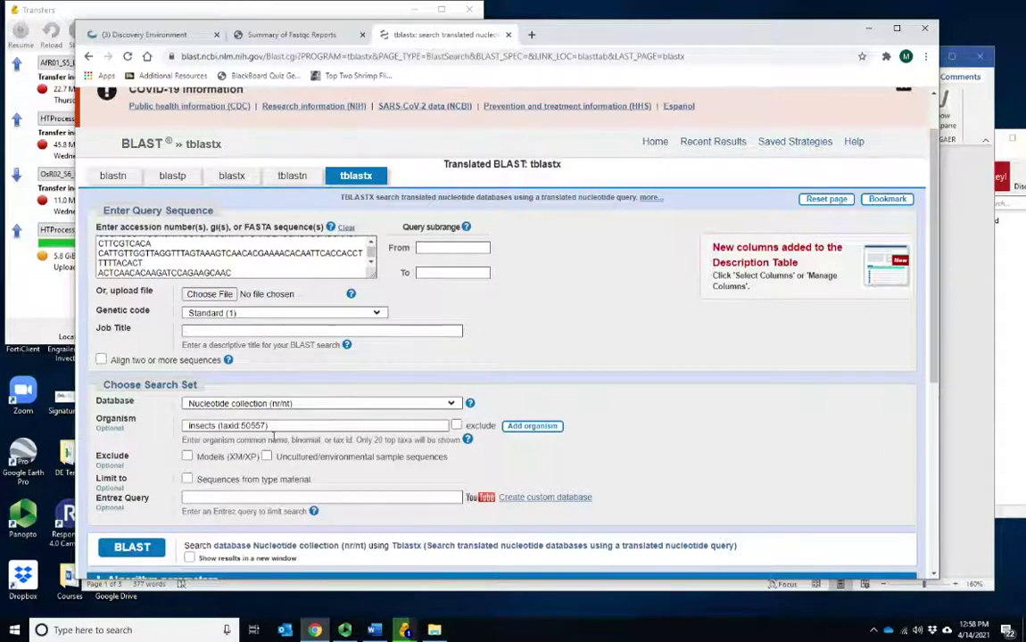
{"action": "left_click", "coordinate": [130, 548]}
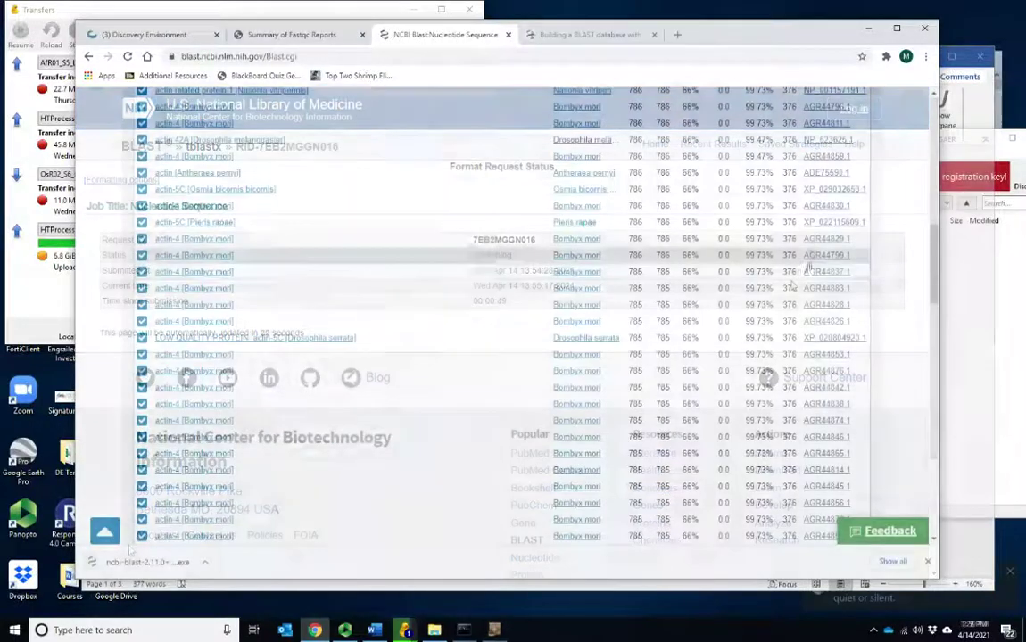
Examine the BLASTX results for the query, reviewing the search summary and the matching sequences' descriptions, species, E values and percent identities
{"action": "scroll", "coordinate": [796, 293], "scroll_direction": "up", "scroll_amount": 8}
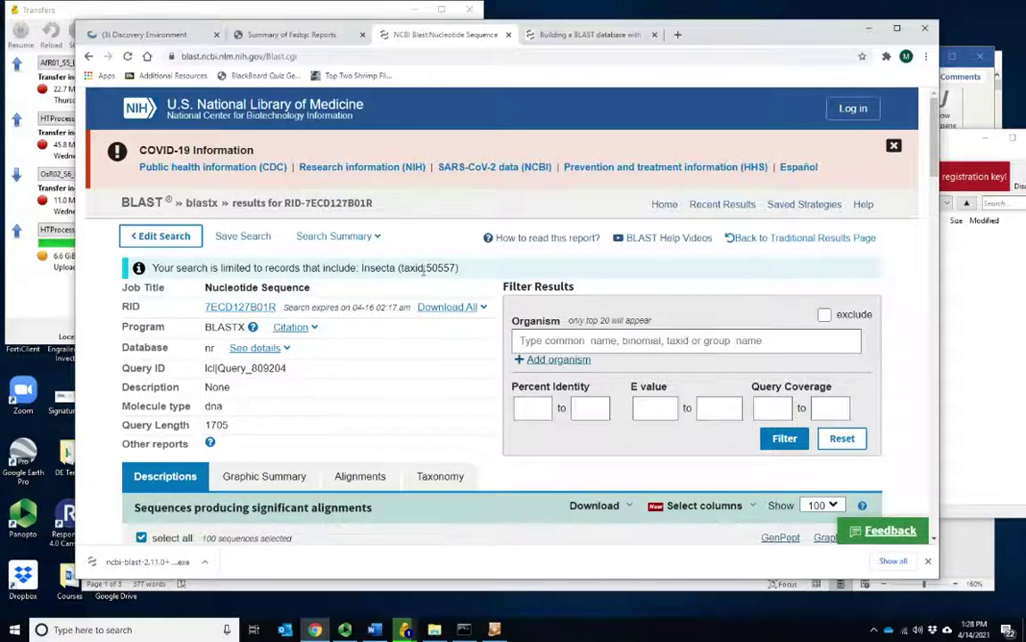
{"action": "scroll", "coordinate": [352, 406], "scroll_direction": "down", "scroll_amount": 1}
{"action": "scroll", "coordinate": [353, 406], "scroll_direction": "down", "scroll_amount": 4}
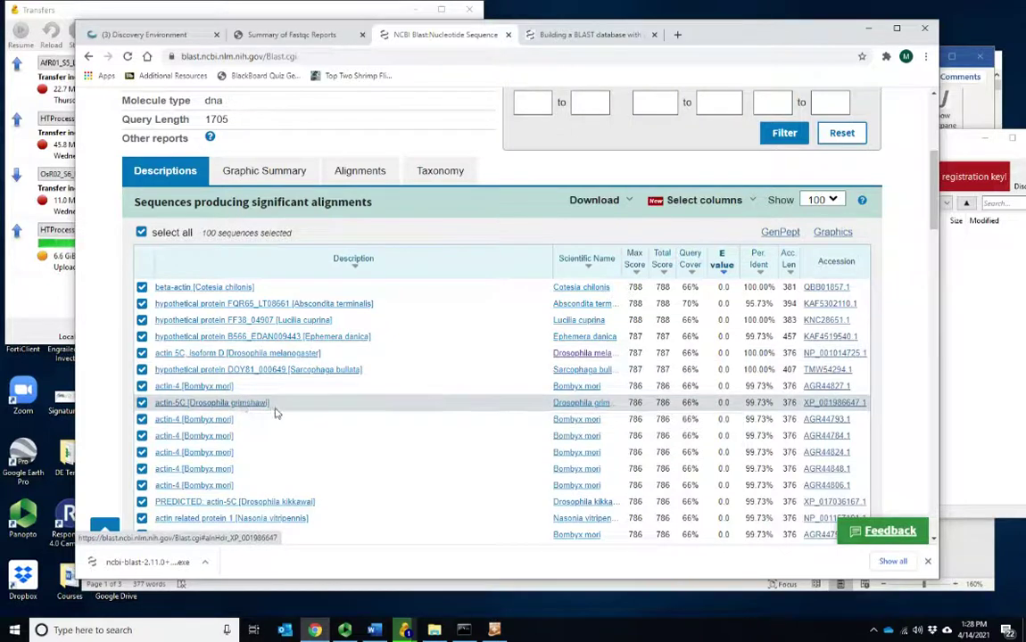
{"action": "scroll", "coordinate": [214, 432], "scroll_direction": "down", "scroll_amount": 2}
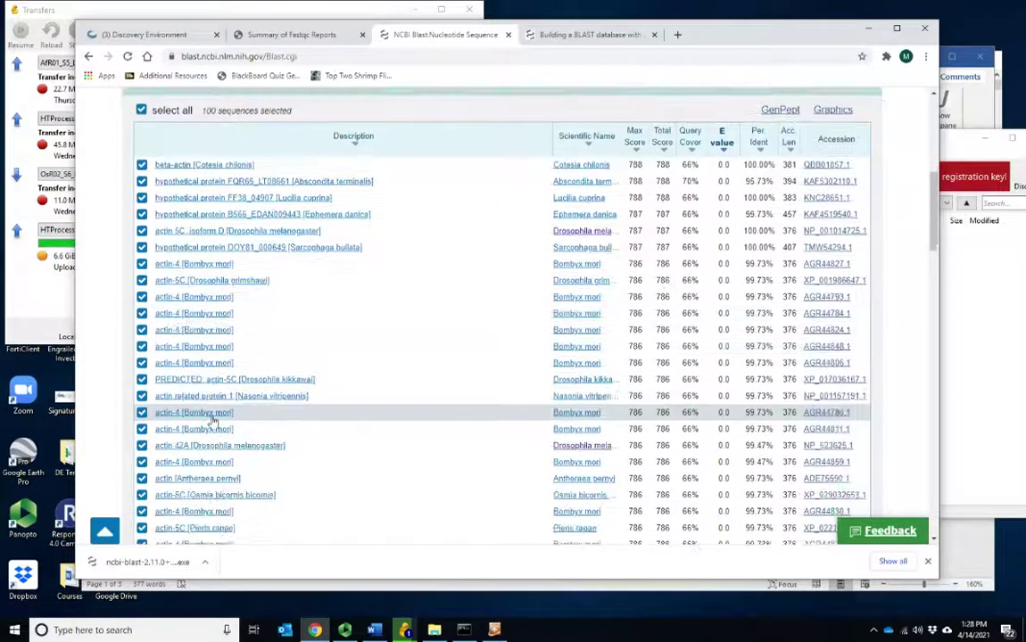
{"action": "scroll", "coordinate": [213, 424], "scroll_direction": "down", "scroll_amount": 3}
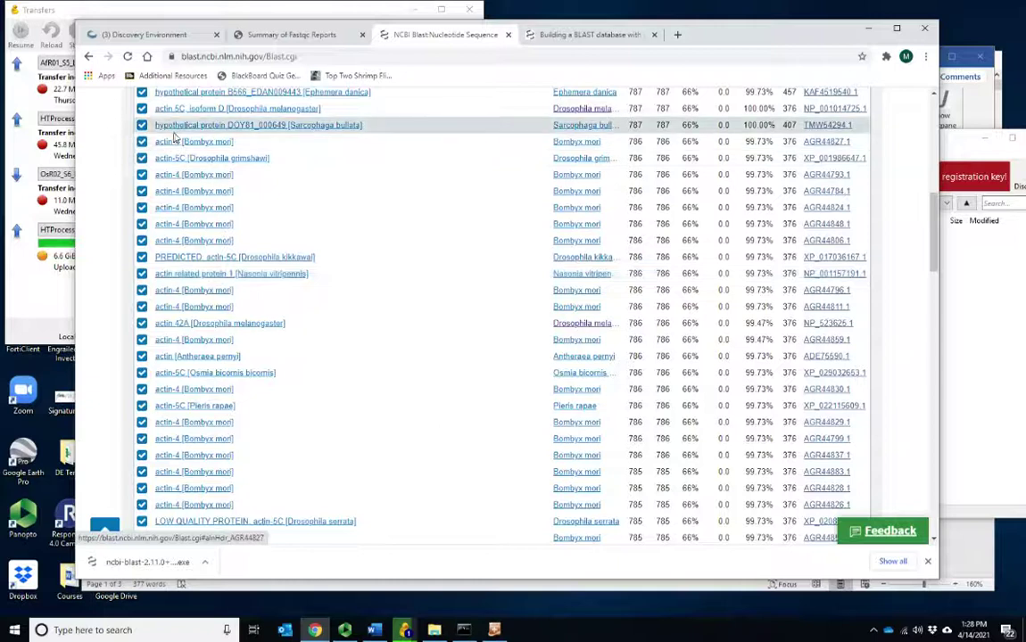
{"action": "scroll", "coordinate": [252, 206], "scroll_direction": "up", "scroll_amount": 1}
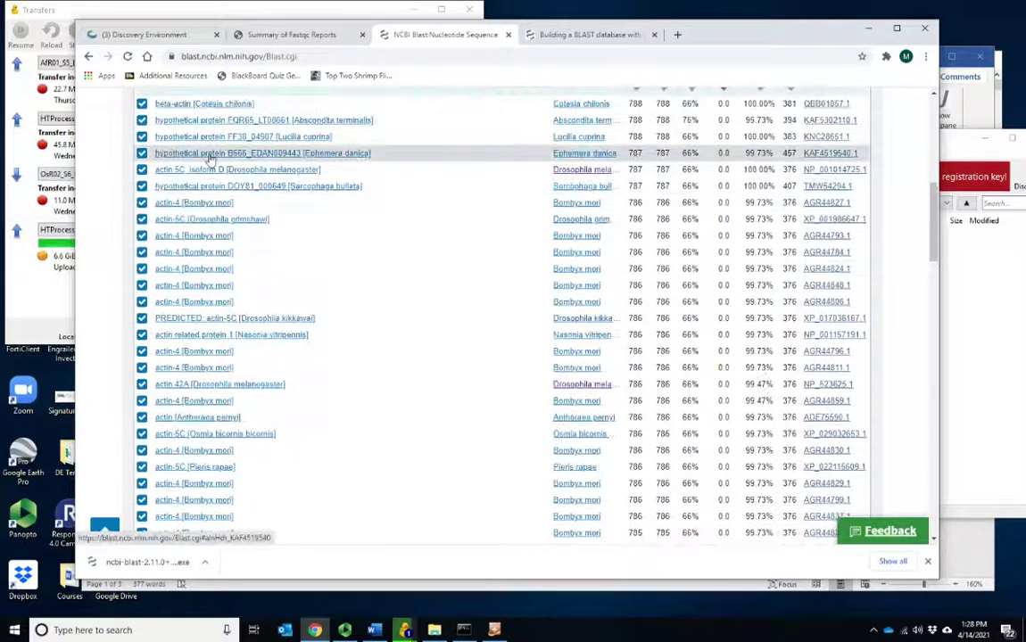
{"action": "scroll", "coordinate": [206, 162], "scroll_direction": "up", "scroll_amount": 1}
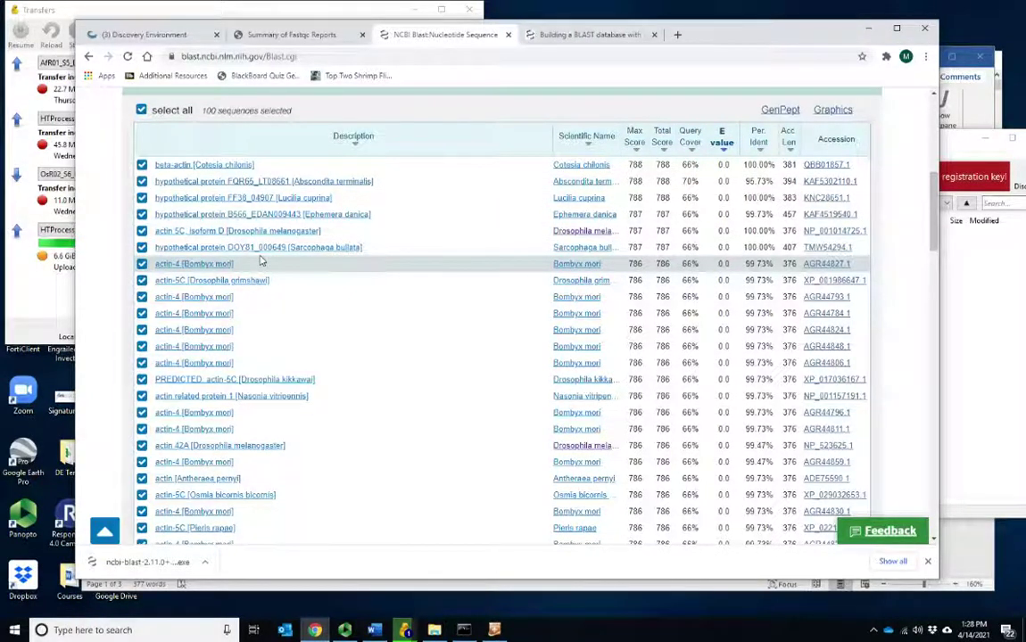
{"action": "scroll", "coordinate": [212, 377], "scroll_direction": "down", "scroll_amount": 10}
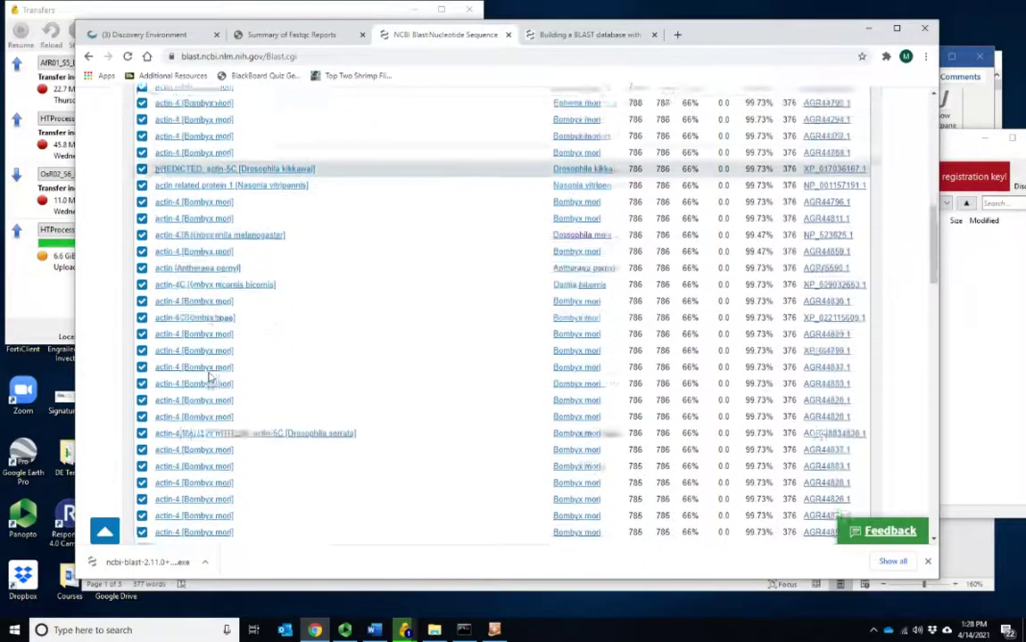
{"action": "scroll", "coordinate": [210, 379], "scroll_direction": "down", "scroll_amount": 5}
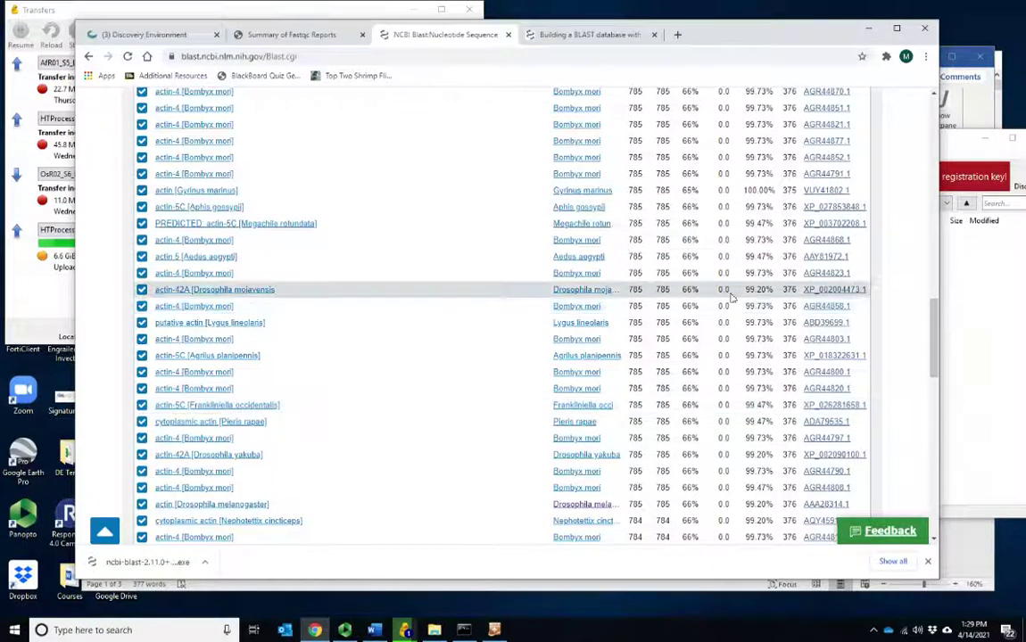
Switch to Lab6.docx in Word and add question 6 under Section 3: "How do we identify a group of target genes in our transcriptome?"
{"action": "left_click_drag", "start_coordinate": [932, 348], "coordinate": [931, 134]}
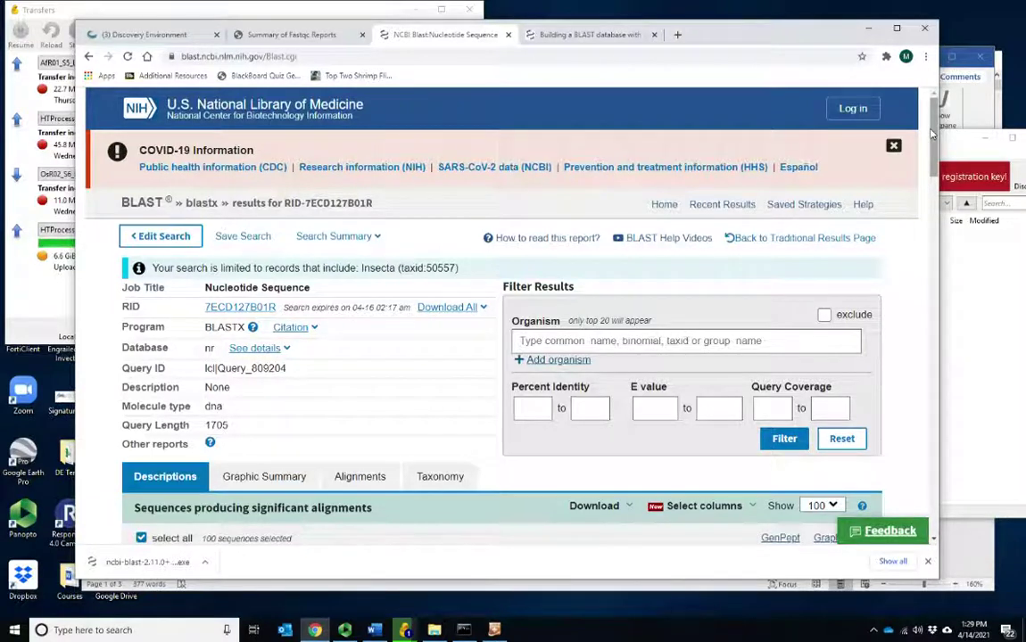
{"action": "left_click", "coordinate": [348, 583]}
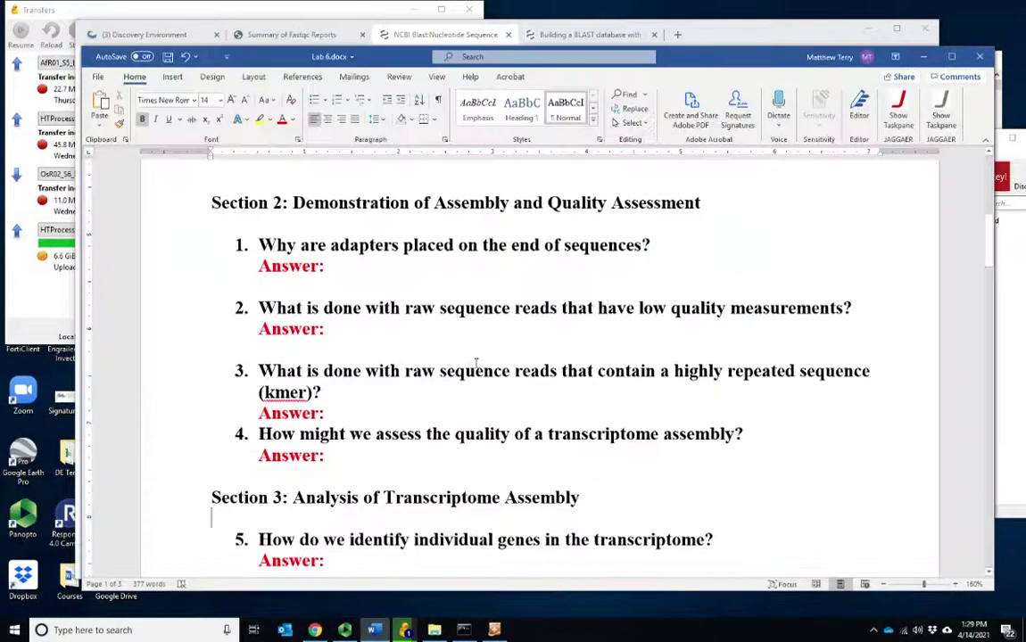
{"action": "scroll", "coordinate": [577, 397], "scroll_direction": "down", "scroll_amount": 2}
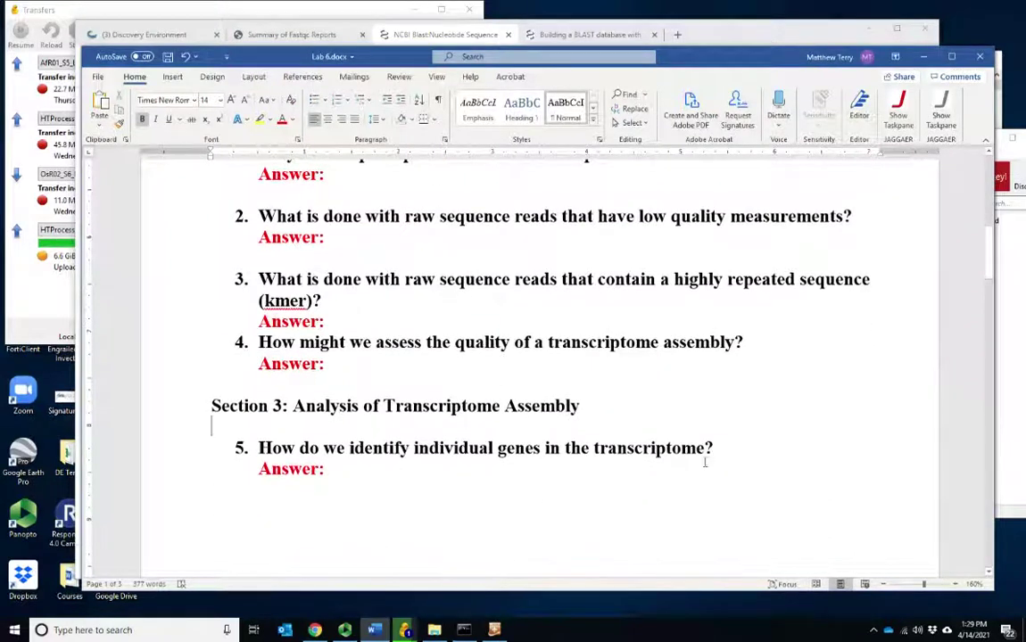
{"action": "left_click", "coordinate": [733, 448]}
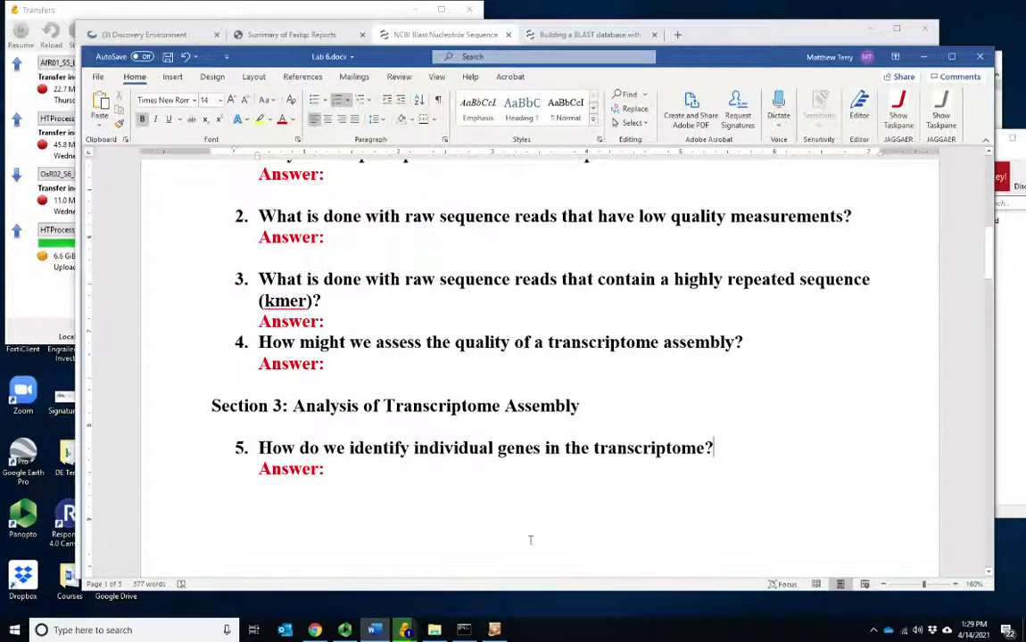
{"action": "left_click", "coordinate": [283, 509]}
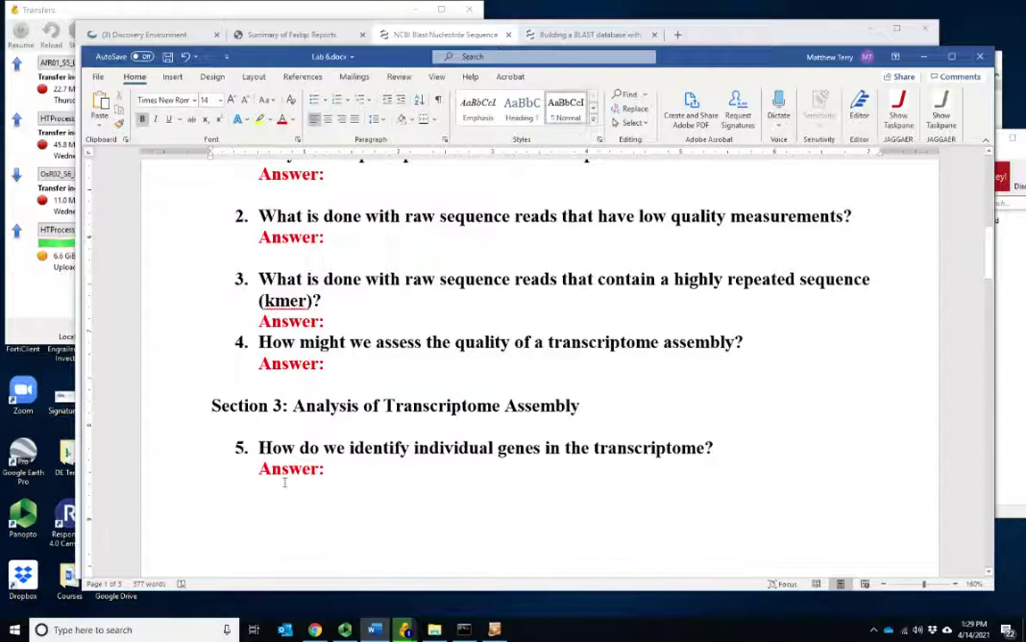
{"action": "type", "text": "6. H"}
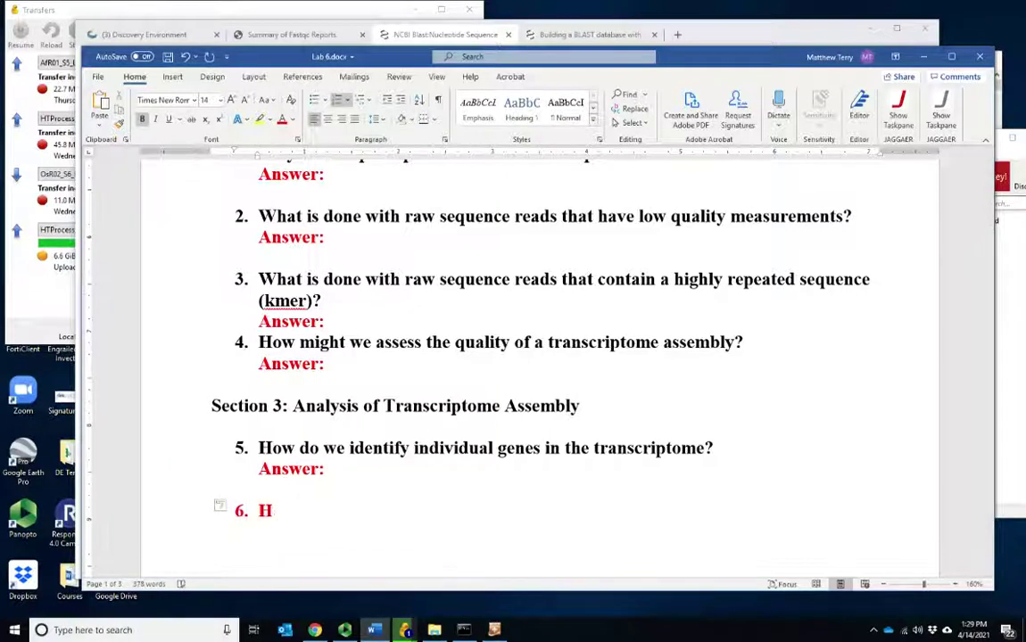
{"action": "type", "text": "ow do w"}
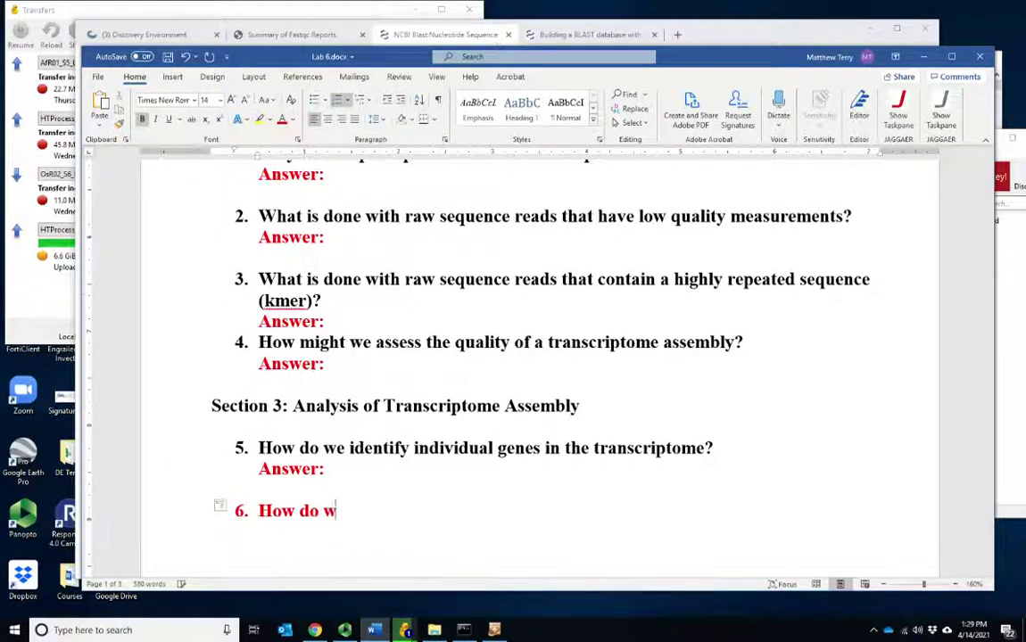
{"action": "type", "text": "e identify "}
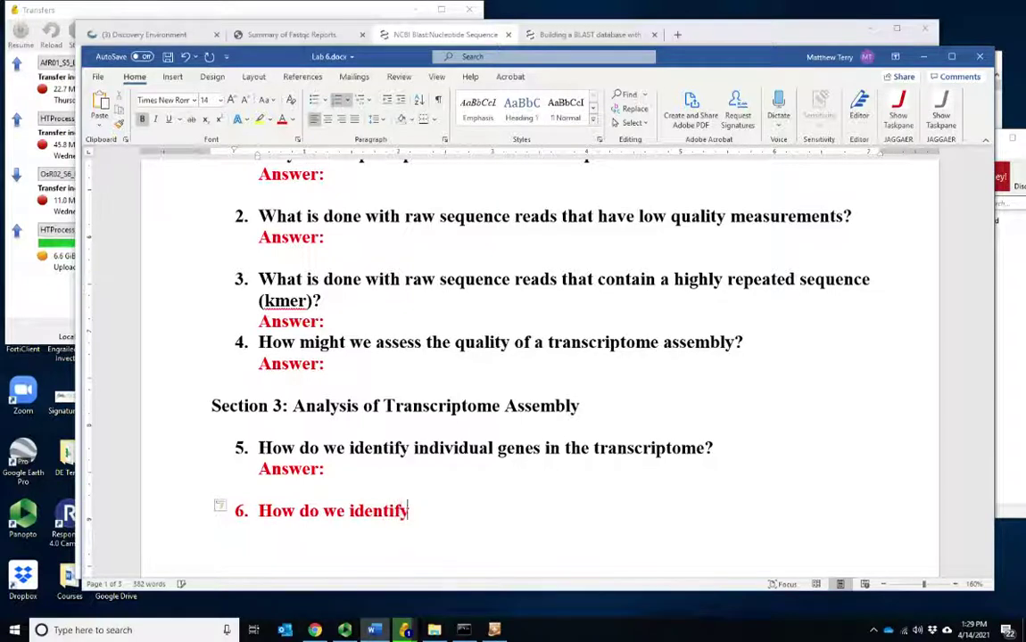
{"action": "type", "text": "a group of"}
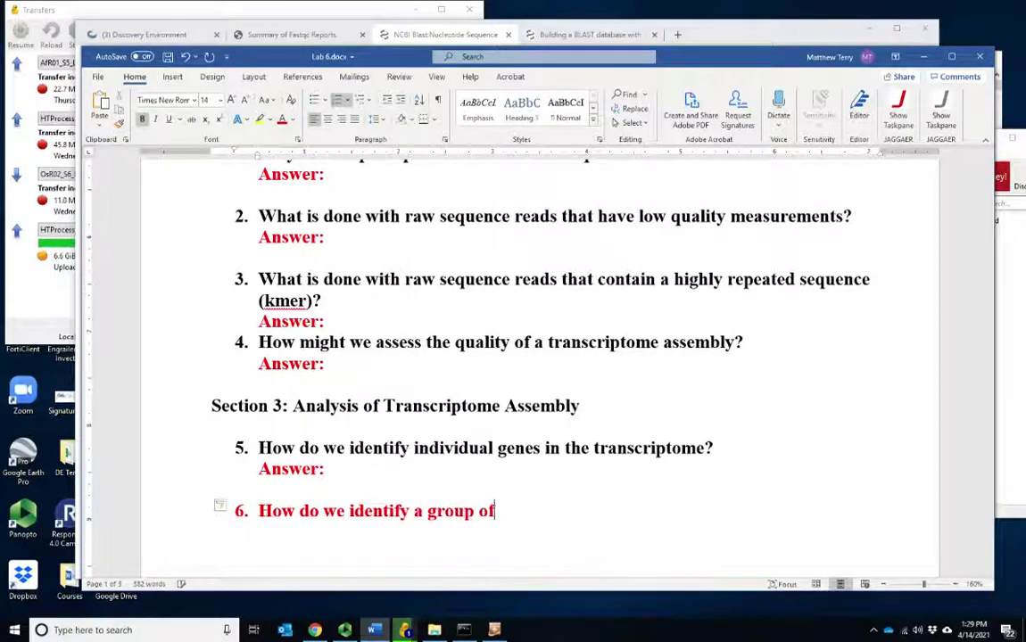
{"action": "type", "text": " target genes"}
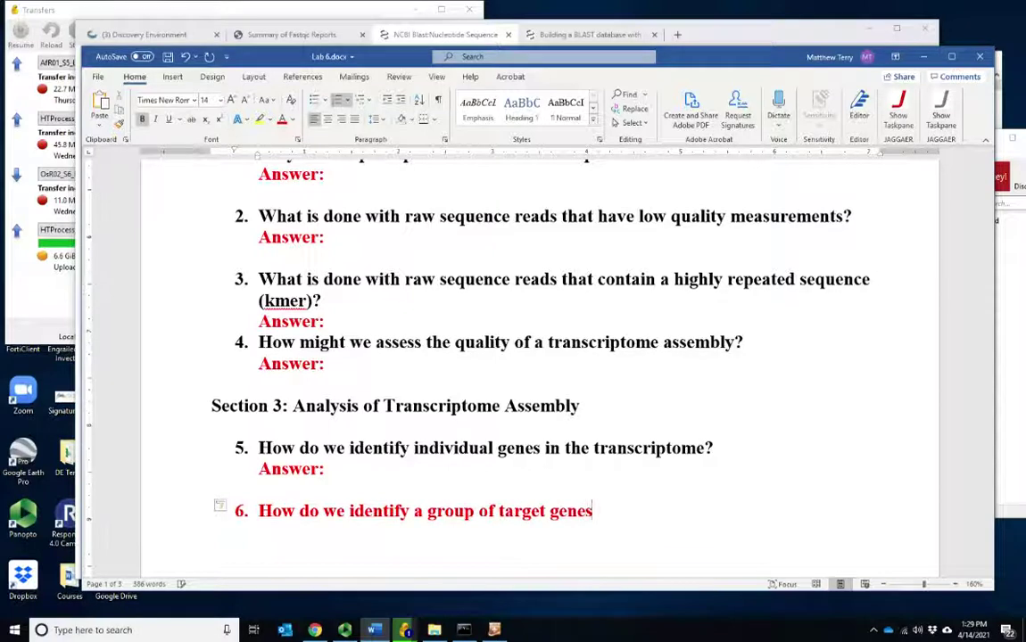
{"action": "type", "text": " in our t"}
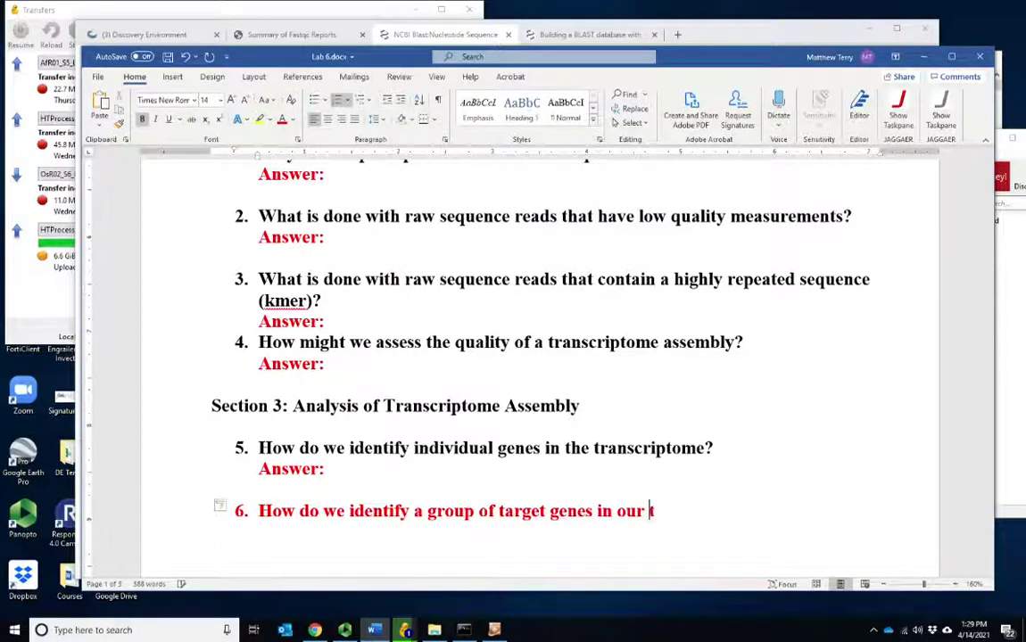
{"action": "type", "text": "ranscriptome"}
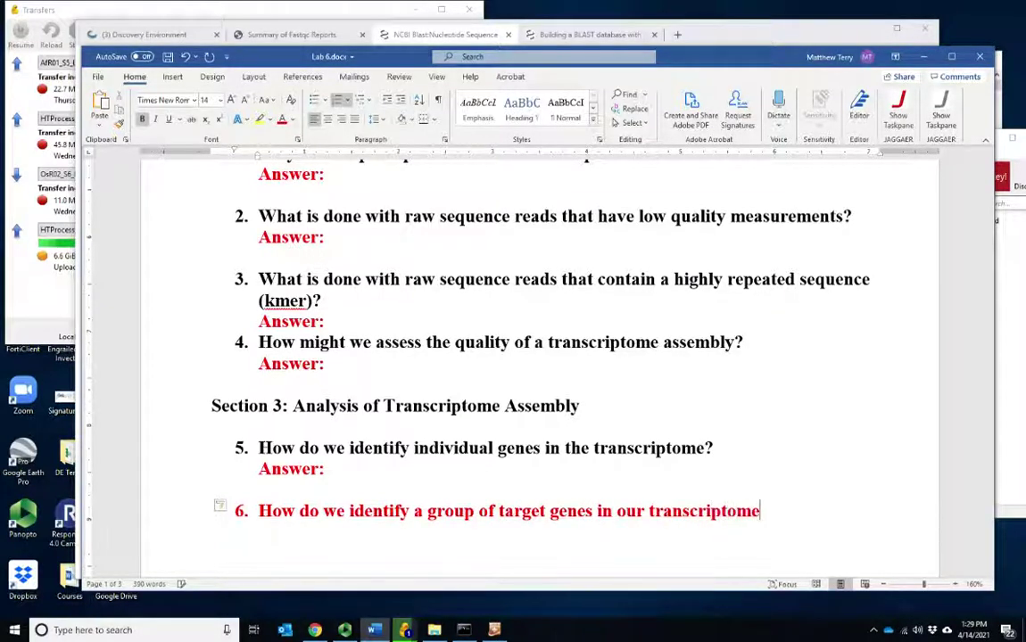
{"action": "type", "text": "?"}
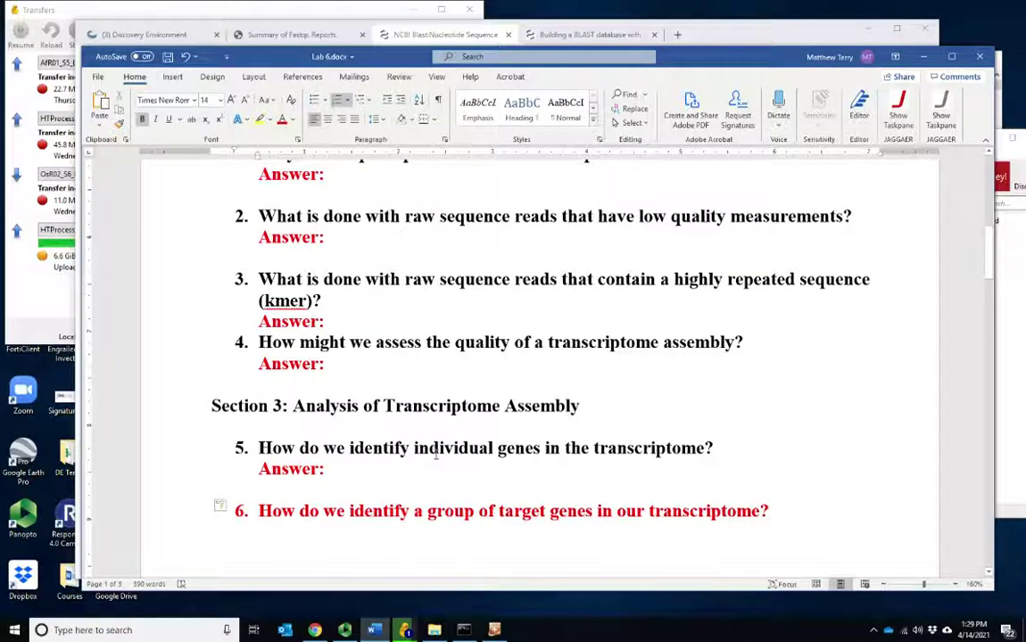
Add an unnumbered "Answer:" line directly below question 6
{"action": "key", "text": "Return"}
{"action": "key", "text": "BackSpace"}
{"action": "type", "text": "Answer:"}
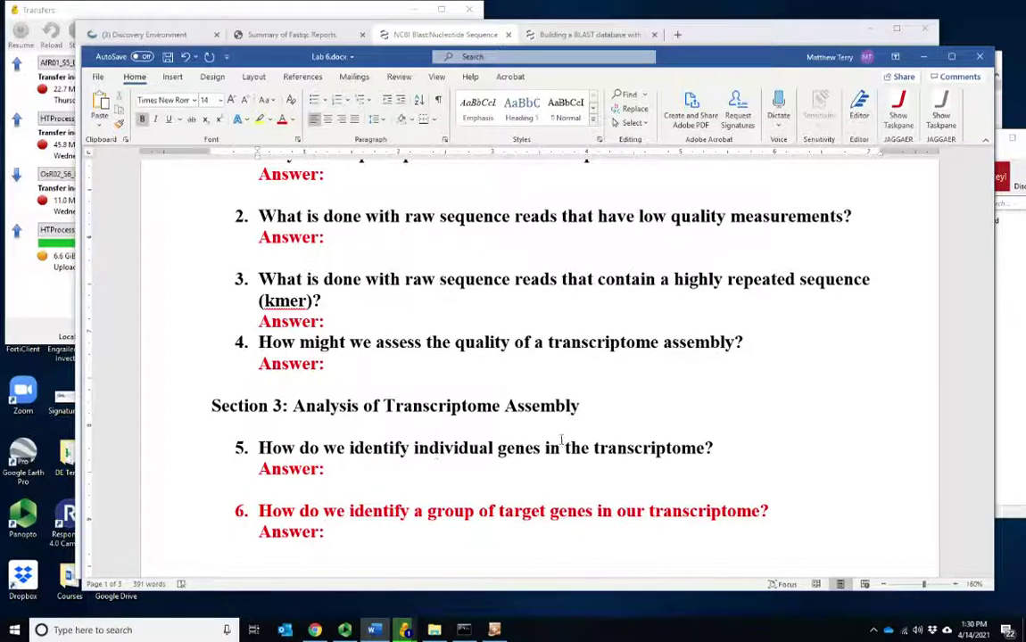
{"action": "left_click", "coordinate": [336, 538]}
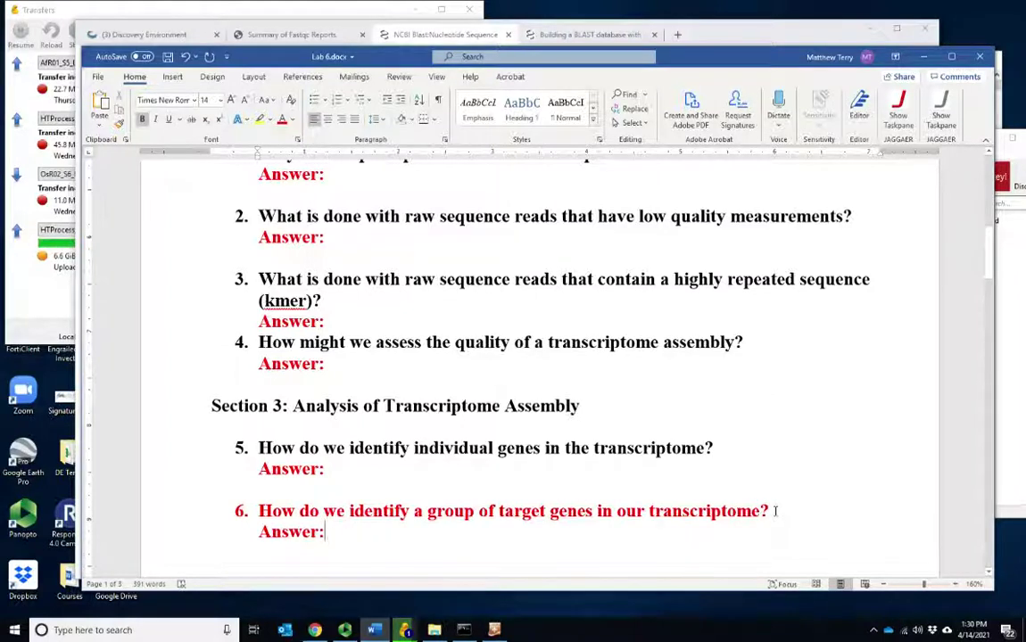
Change the font color of question 6's text to black, leaving out its answer line
{"action": "left_click_drag", "start_coordinate": [768, 511], "coordinate": [255, 511]}
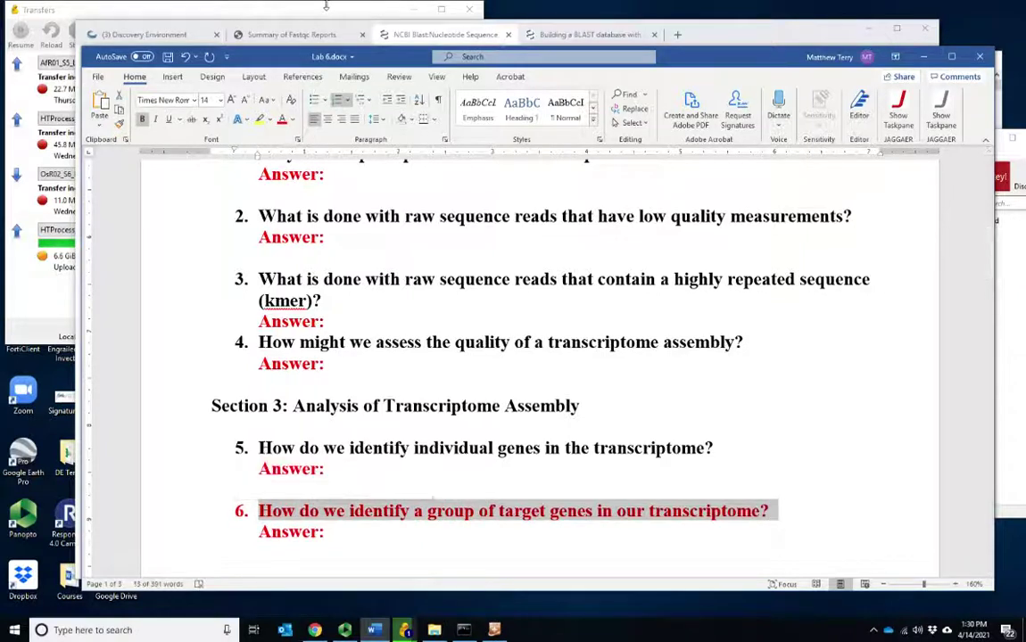
{"action": "left_click", "coordinate": [289, 119]}
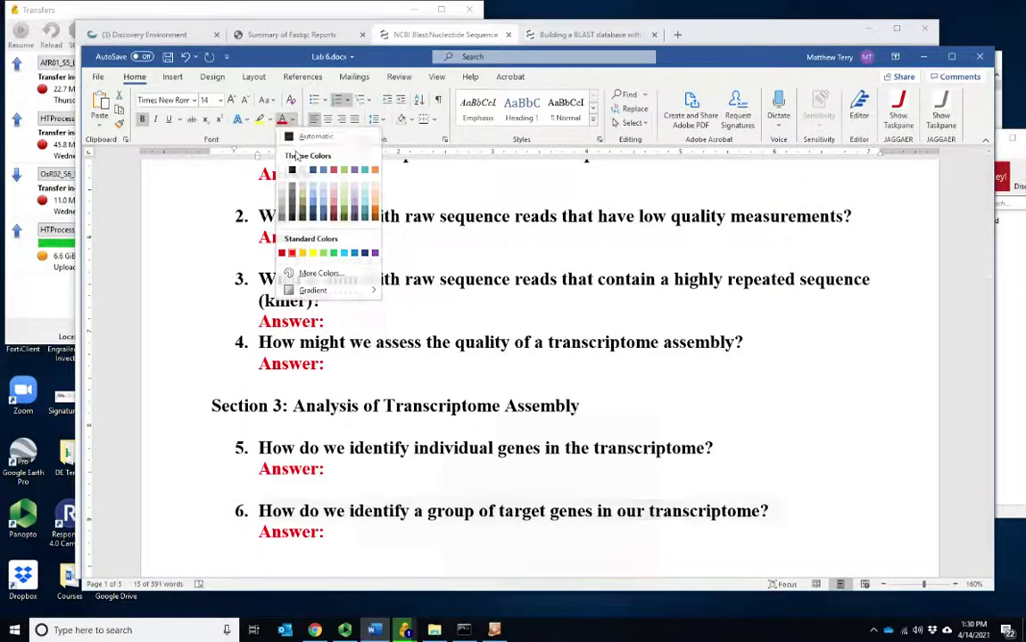
{"action": "left_click", "coordinate": [304, 154]}
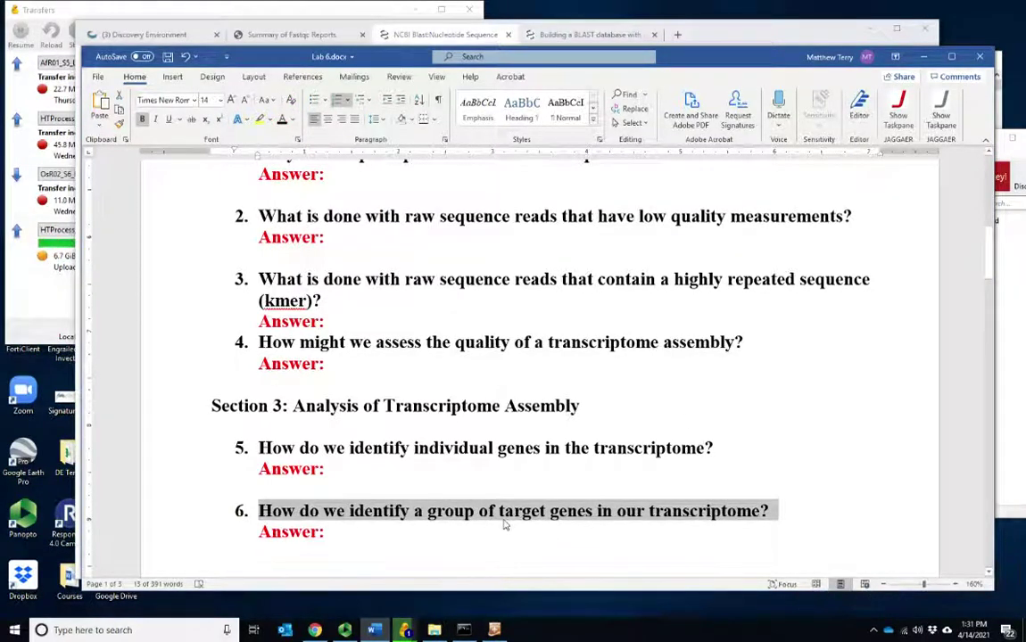
Switch to Chrome and go back from the BLAST results to the NCBI home page
{"action": "left_click", "coordinate": [419, 37]}
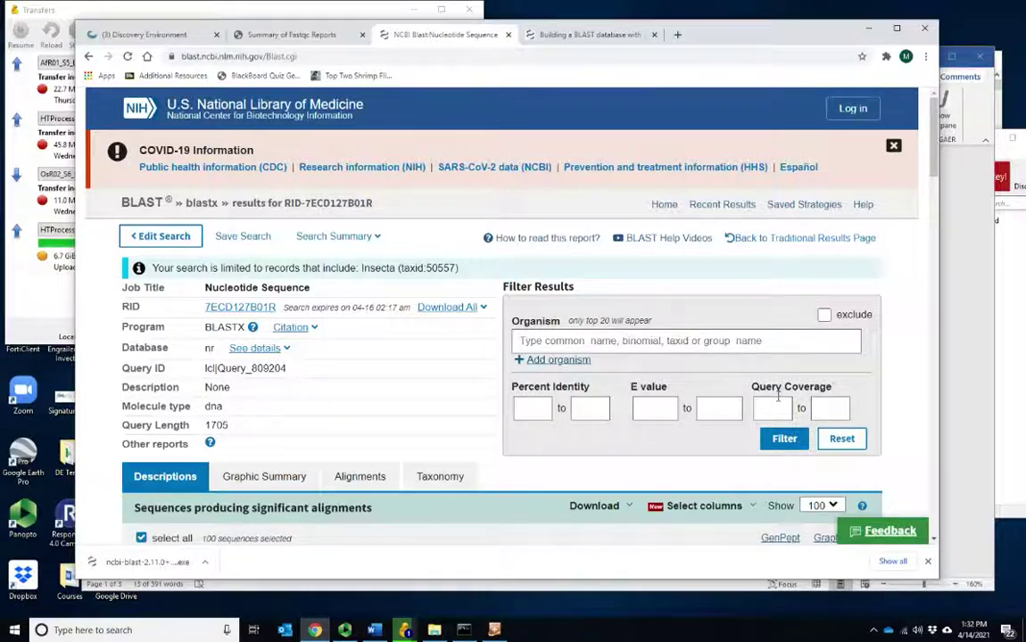
{"action": "left_click", "coordinate": [89, 57]}
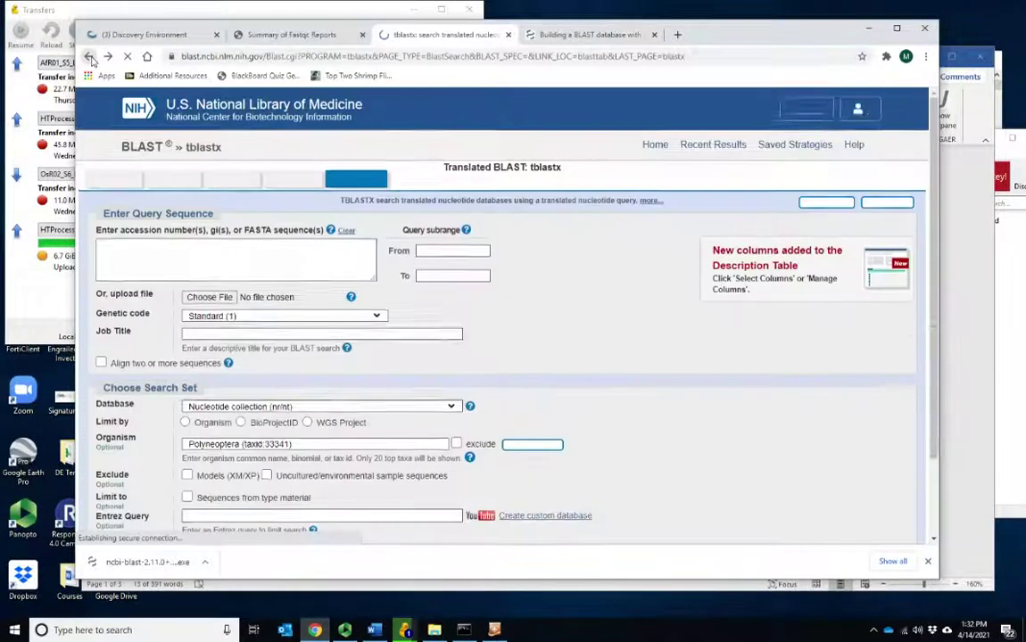
{"action": "left_click", "coordinate": [89, 57]}
{"action": "left_click", "coordinate": [89, 57]}
{"action": "left_click", "coordinate": [89, 57]}
{"action": "left_click", "coordinate": [90, 57]}
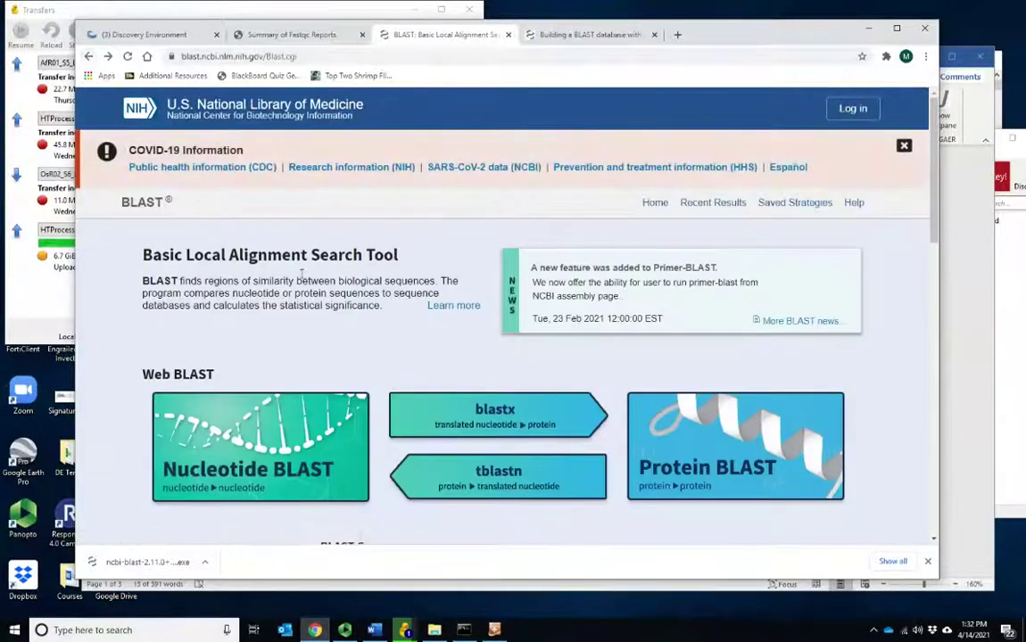
{"action": "left_click", "coordinate": [89, 57]}
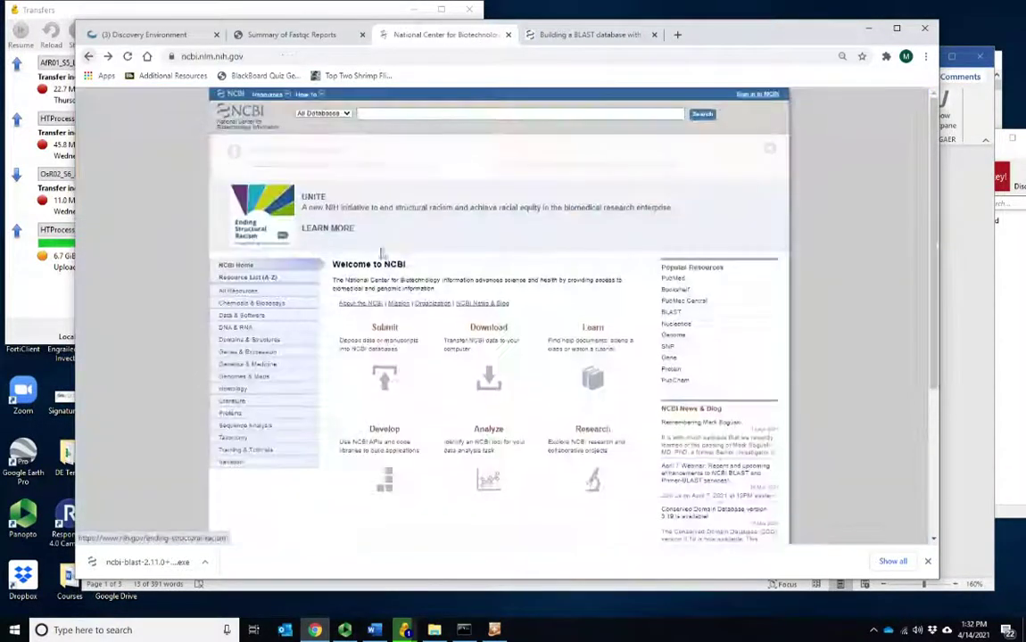
Search NCBI's Nucleotide database for Opsin
{"action": "left_click", "coordinate": [346, 116]}
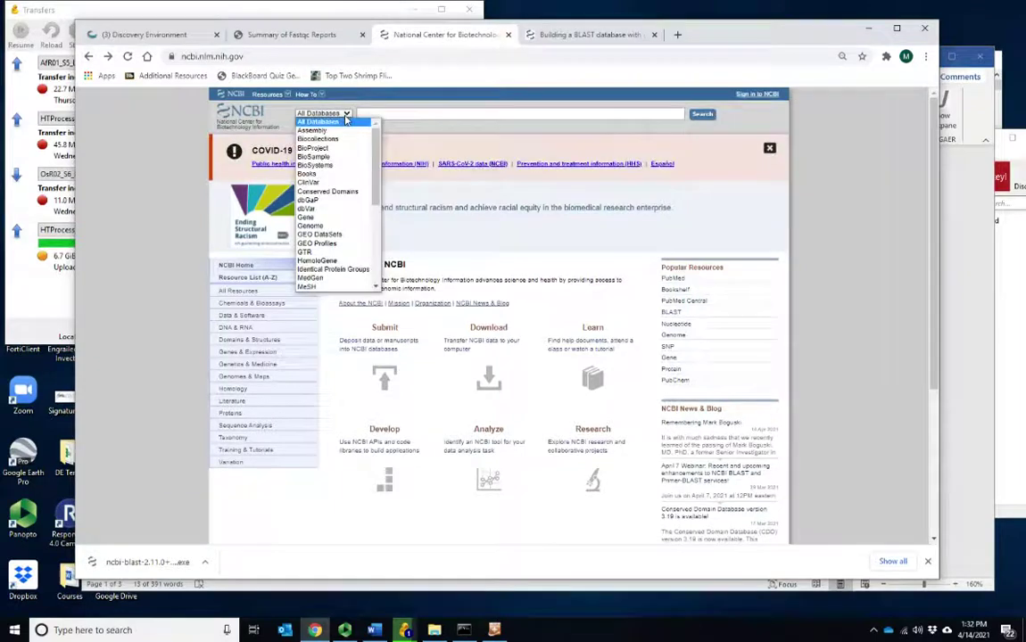
{"action": "scroll", "coordinate": [330, 267], "scroll_direction": "down", "scroll_amount": 4}
{"action": "scroll", "coordinate": [330, 267], "scroll_direction": "down", "scroll_amount": 2}
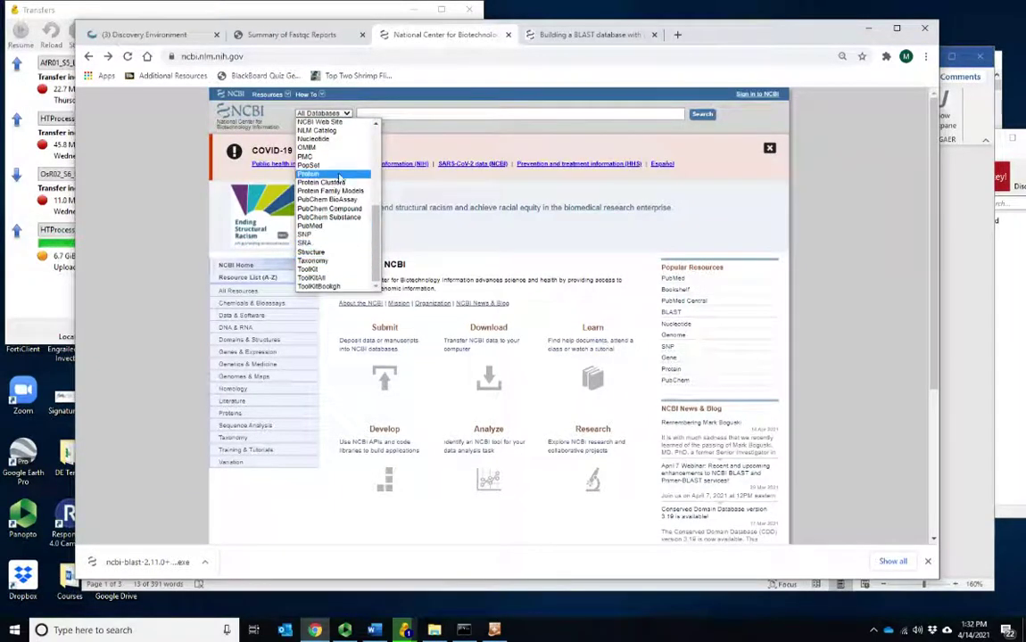
{"action": "left_click", "coordinate": [326, 139]}
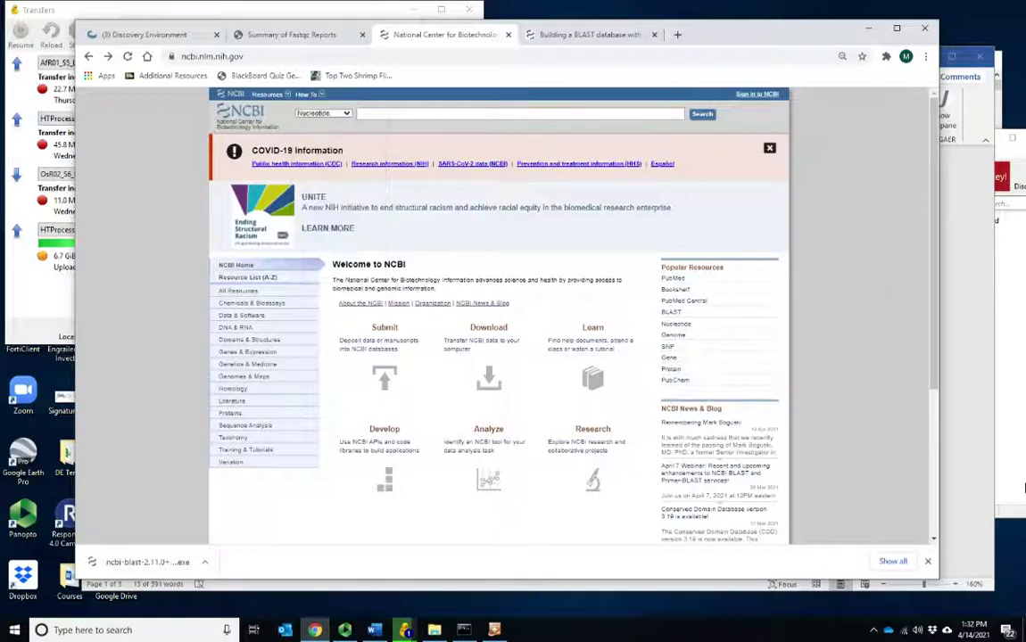
{"action": "type", "text": "Opsin"}
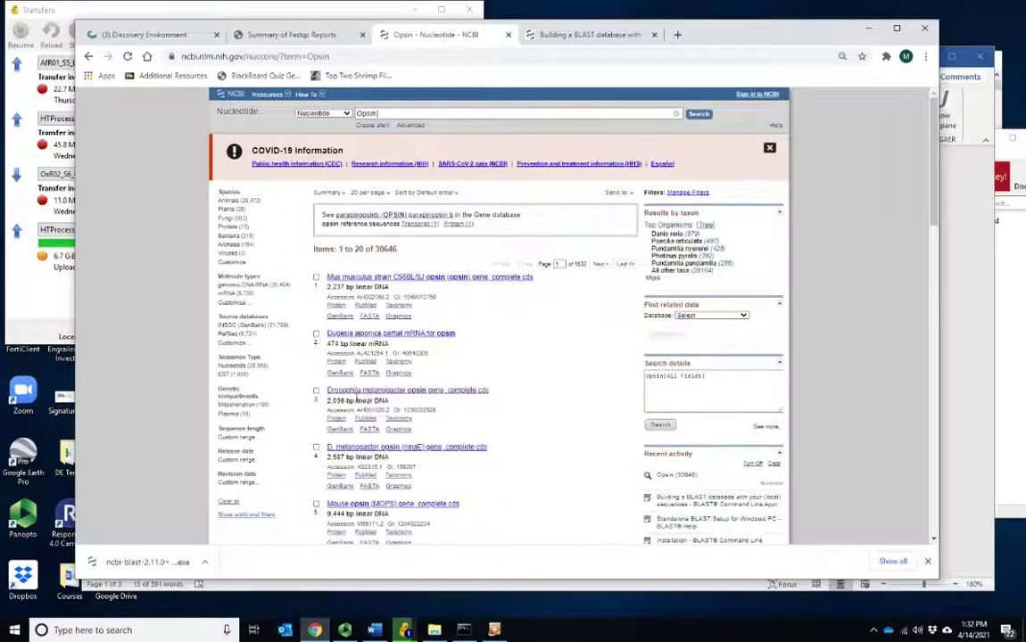
View the "Drosophila melanogaster opsin gene, complete cds" record in FASTA format, examine its runs of N bases, and return to the Opsin results
{"action": "left_click", "coordinate": [383, 397]}
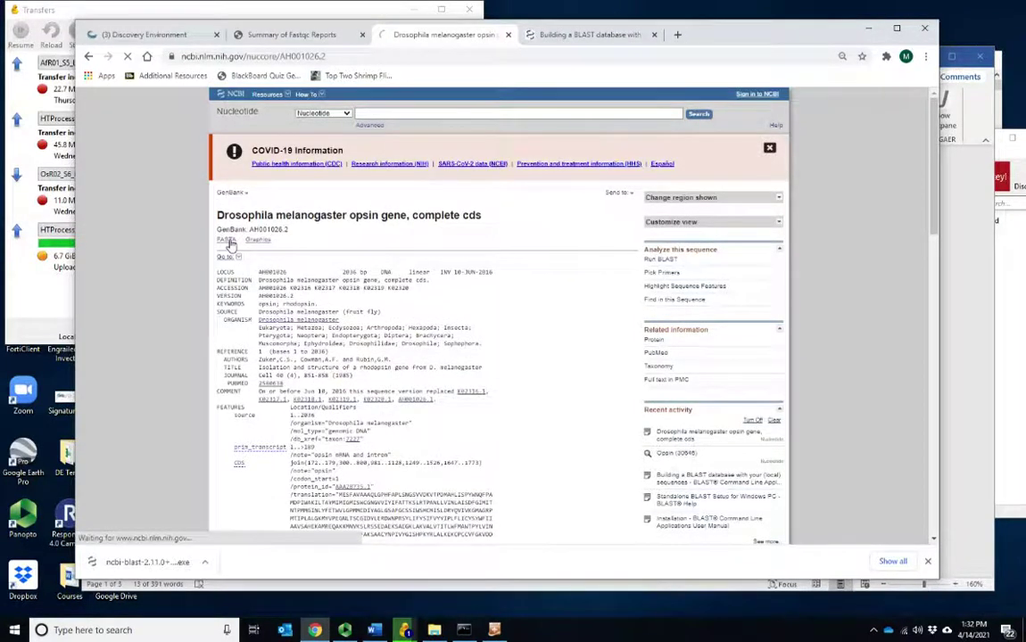
{"action": "left_click", "coordinate": [228, 240]}
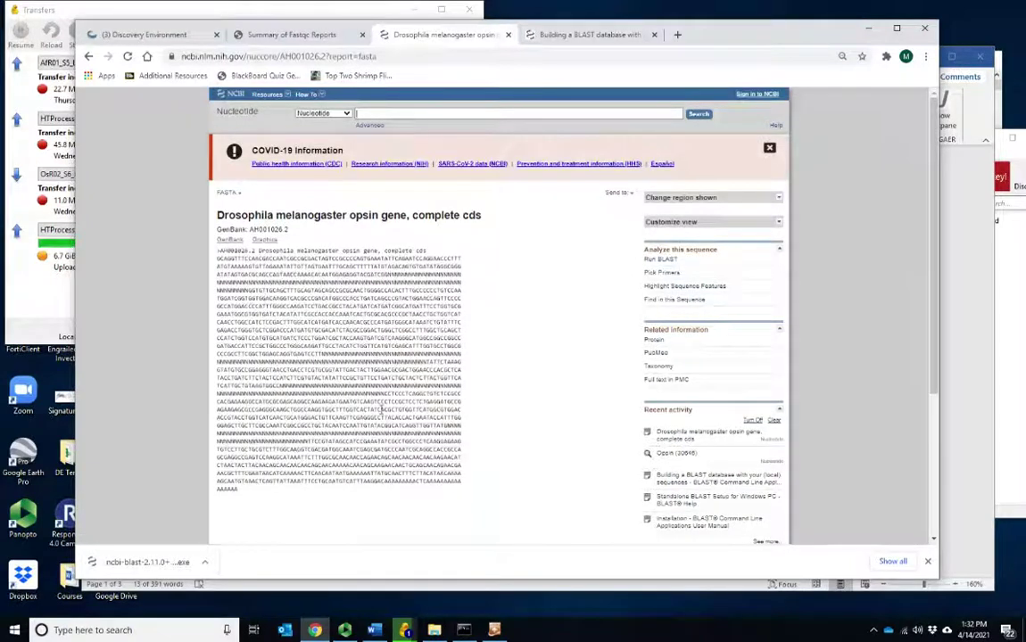
{"action": "left_click_drag", "start_coordinate": [397, 274], "coordinate": [406, 285]}
{"action": "left_click_drag", "start_coordinate": [364, 354], "coordinate": [384, 361]}
{"action": "left_click", "coordinate": [89, 56]}
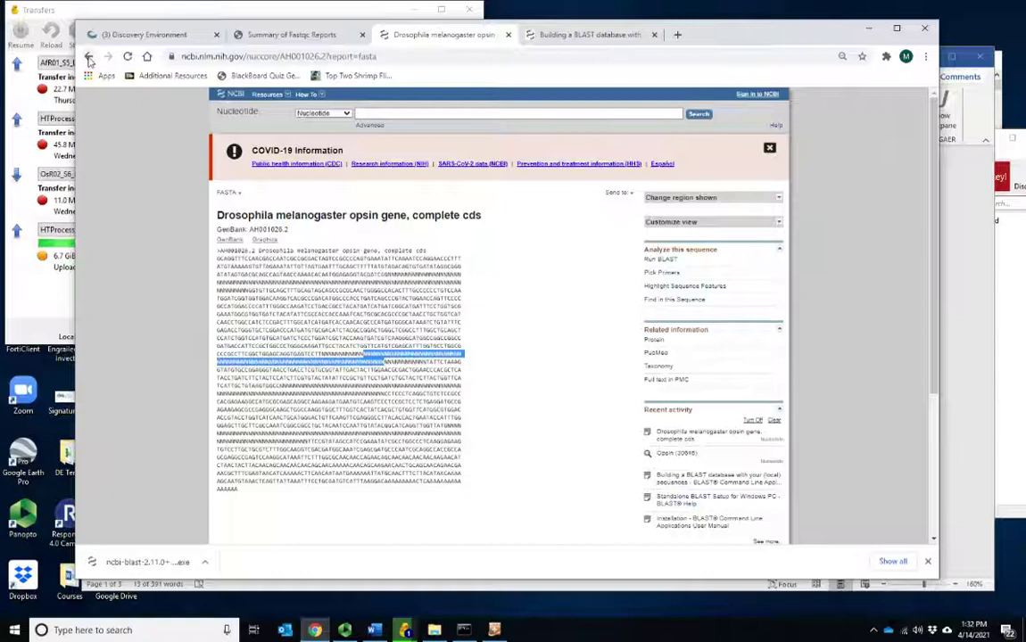
{"action": "left_click", "coordinate": [89, 56]}
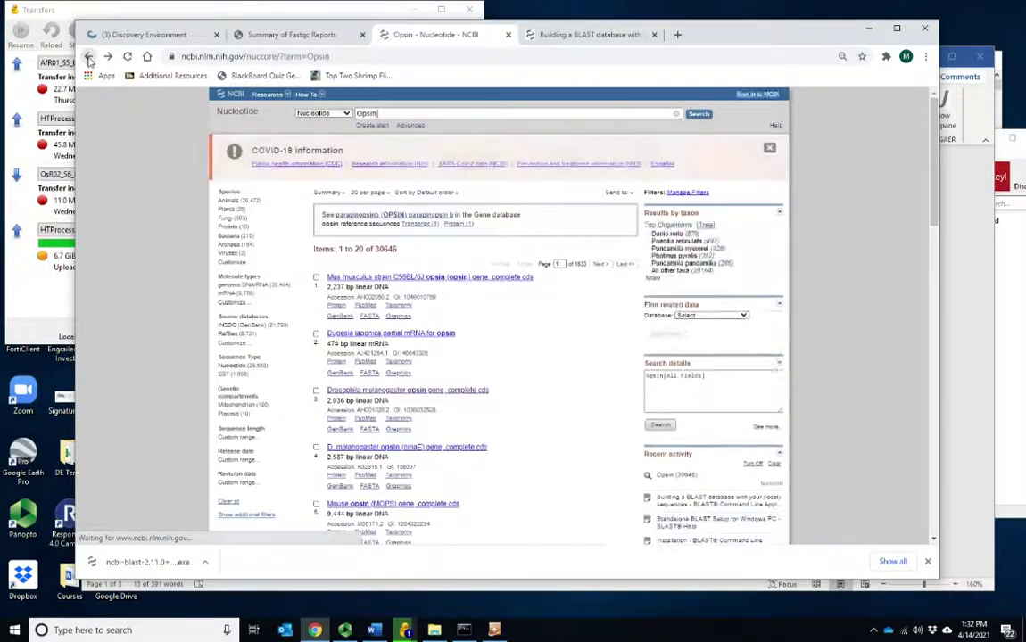
View the "D. melanogaster opsin (ninaE) gene, complete cds" record in FASTA format, examine its full sequence, and go back to the GenBank view
{"action": "scroll", "coordinate": [513, 436], "scroll_direction": "down", "scroll_amount": 2}
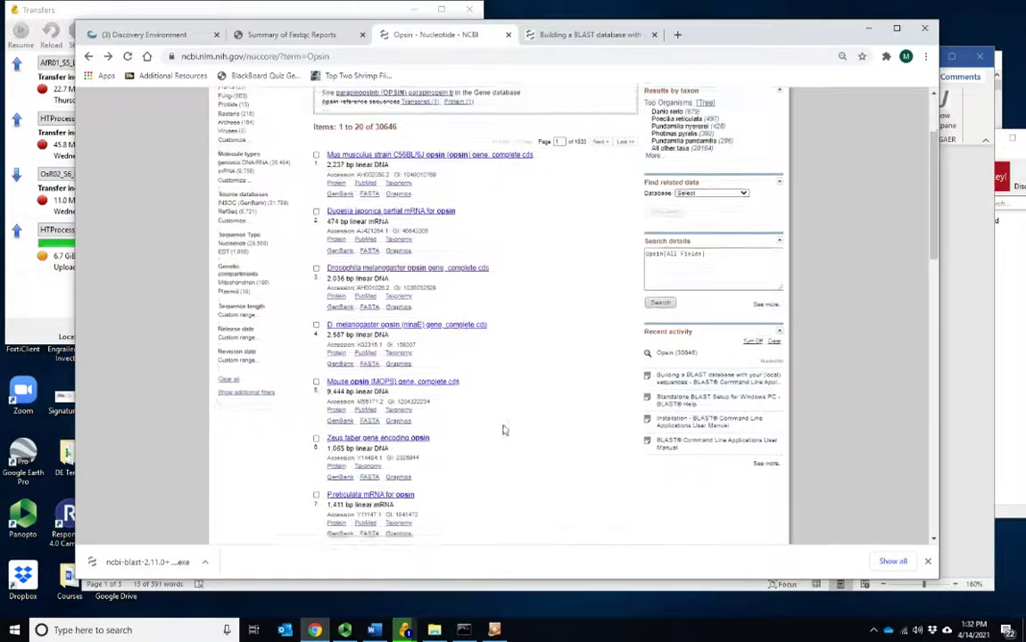
{"action": "left_click", "coordinate": [436, 329]}
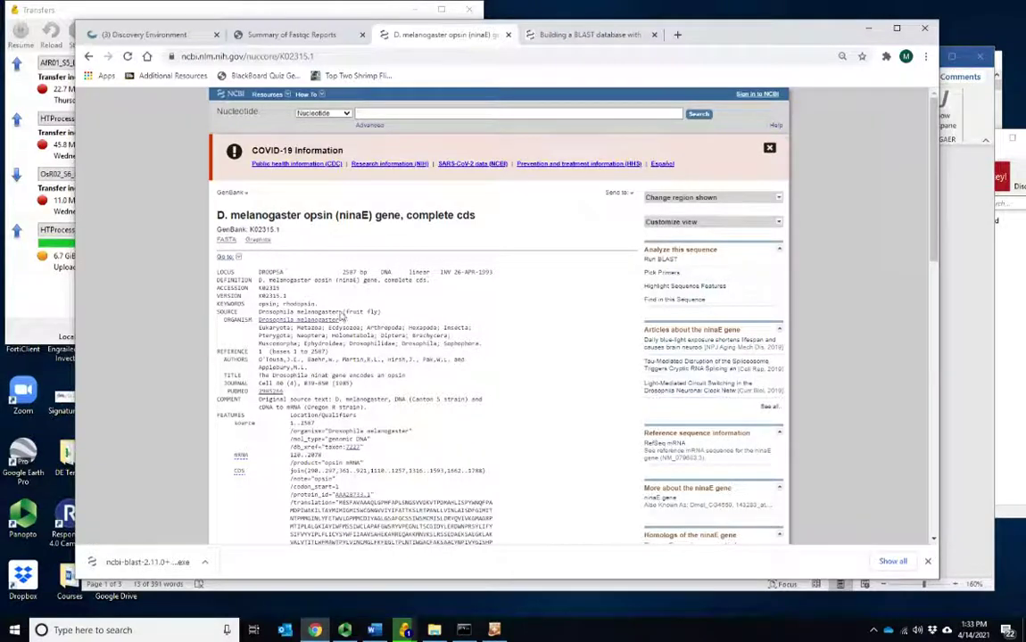
{"action": "left_click", "coordinate": [228, 241]}
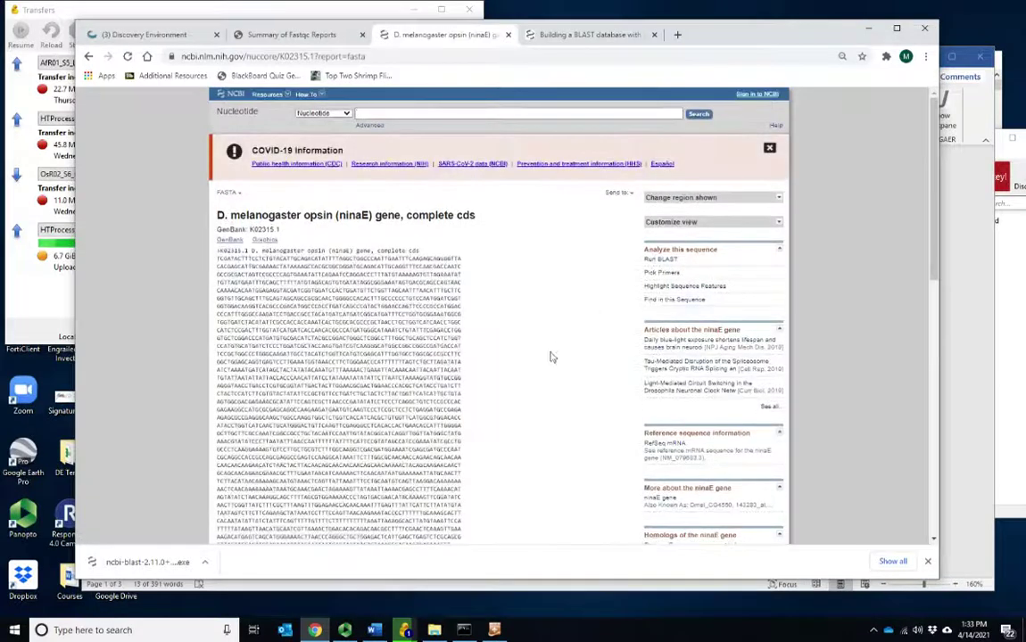
{"action": "scroll", "coordinate": [343, 401], "scroll_direction": "down", "scroll_amount": 3}
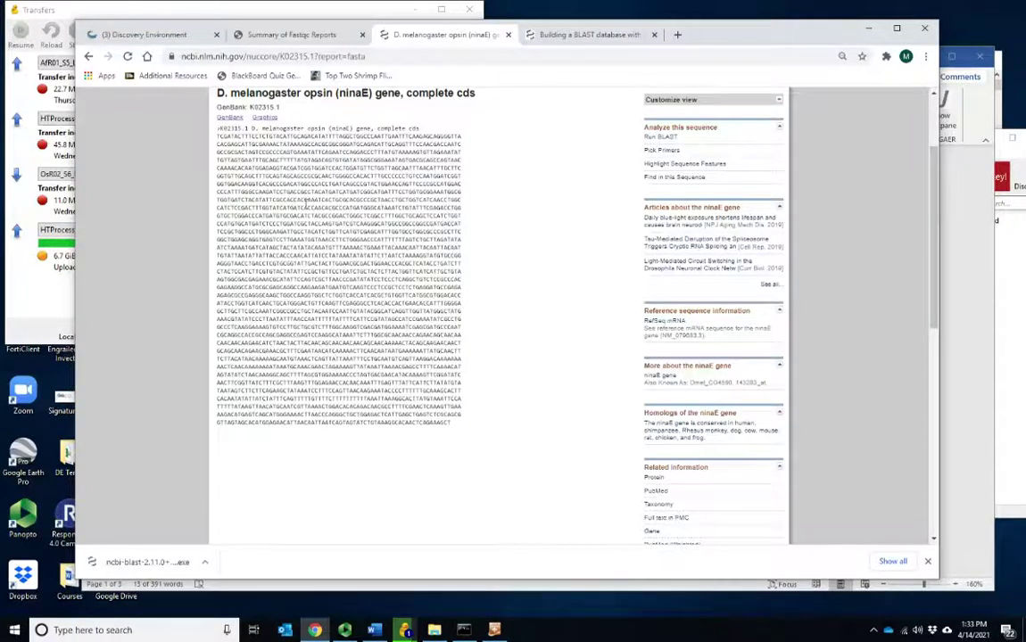
{"action": "scroll", "coordinate": [306, 203], "scroll_direction": "up", "scroll_amount": 2}
{"action": "left_click", "coordinate": [88, 56]}
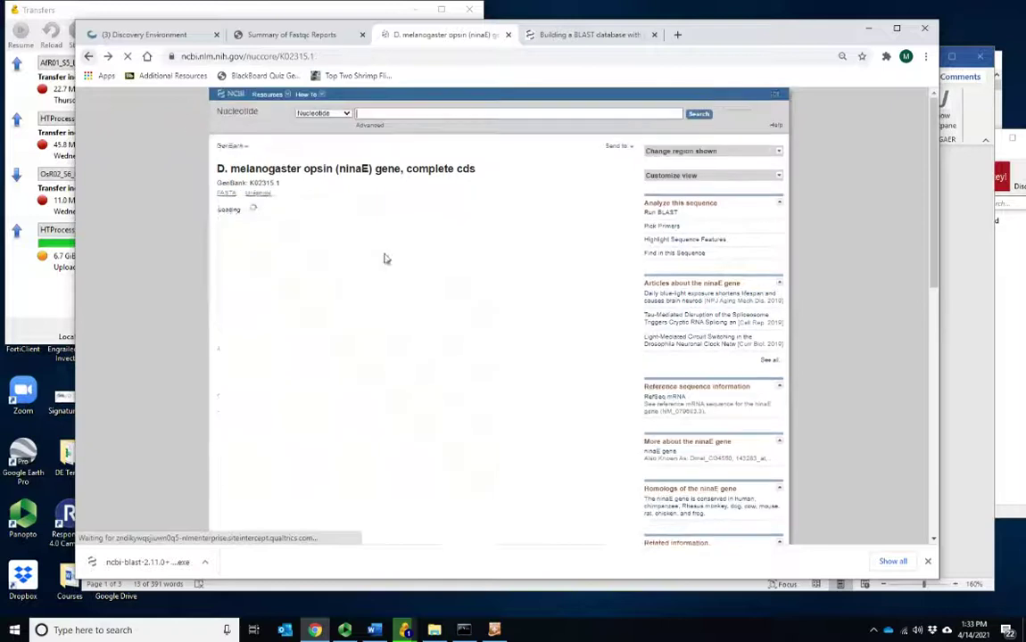
Highlight the CDS feature in the ninaE opsin record and display only that coding sequence in FASTA format
{"action": "scroll", "coordinate": [279, 350], "scroll_direction": "down", "scroll_amount": 2}
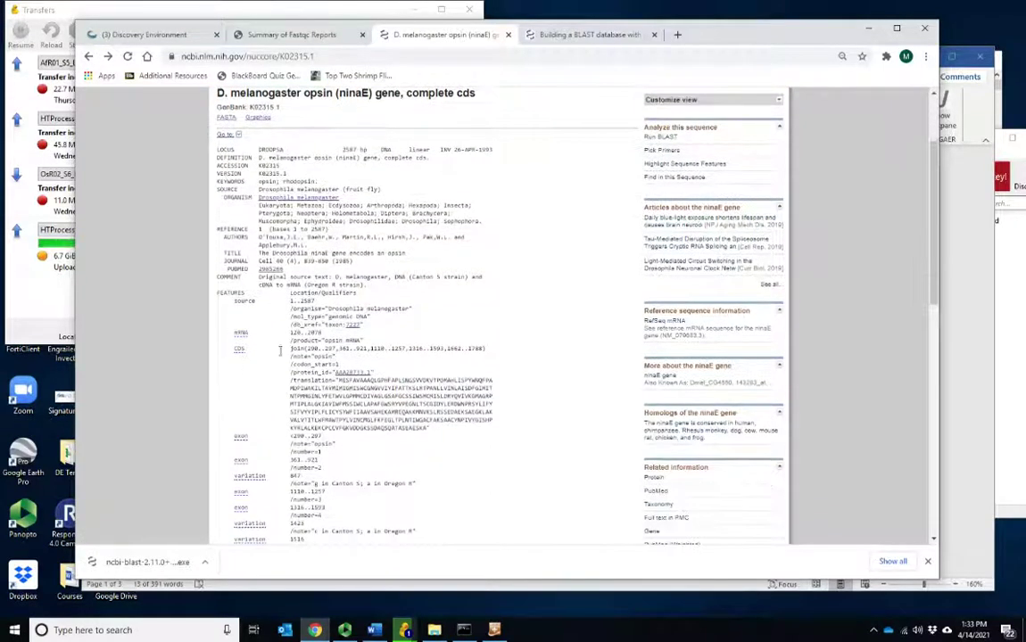
{"action": "left_click", "coordinate": [239, 348]}
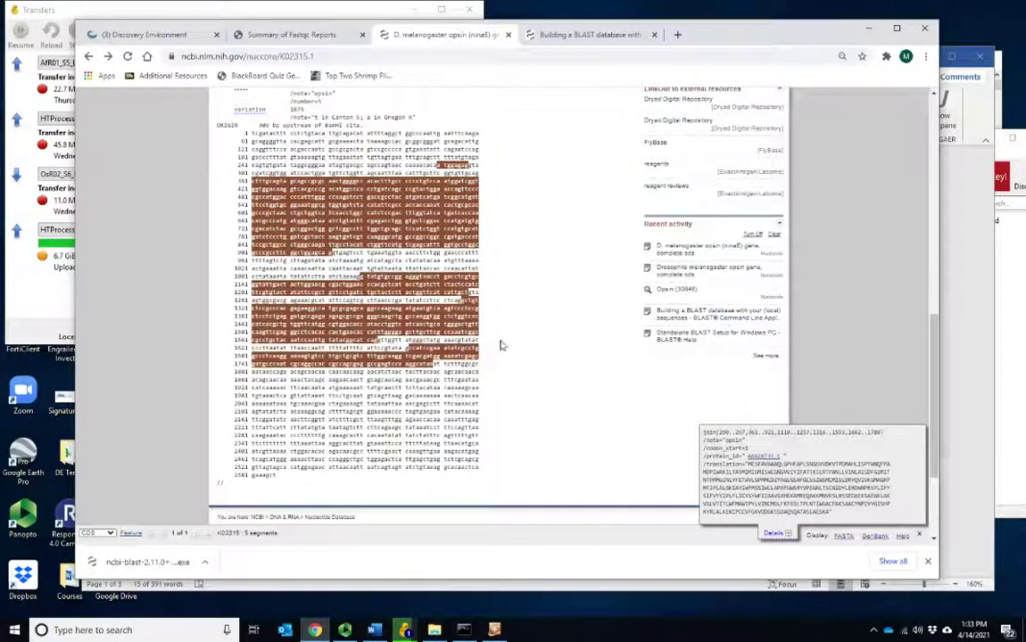
{"action": "left_click", "coordinate": [844, 537]}
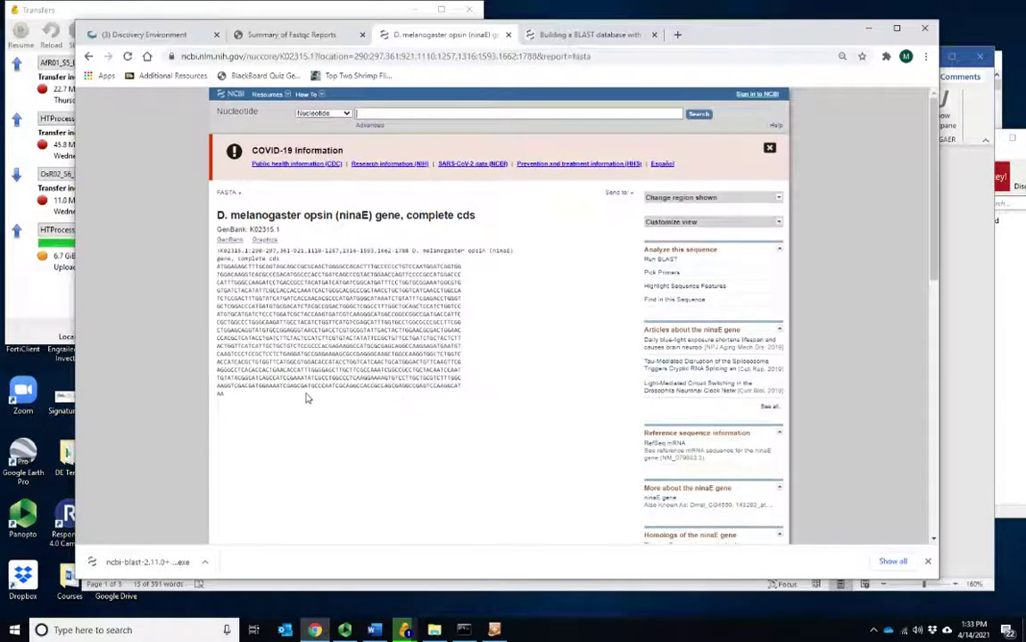
Copy the whole ninaE coding sequence with its FASTA header and paste it into a new NoteTab Light document
{"action": "left_click_drag", "start_coordinate": [228, 399], "coordinate": [215, 249]}
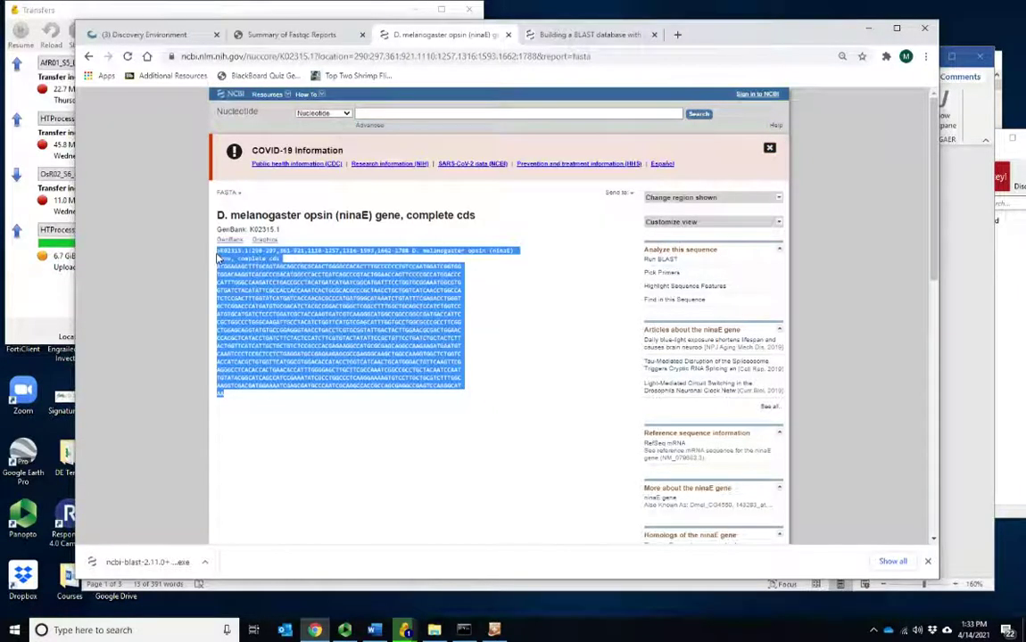
{"action": "key", "text": "ctrl+c"}
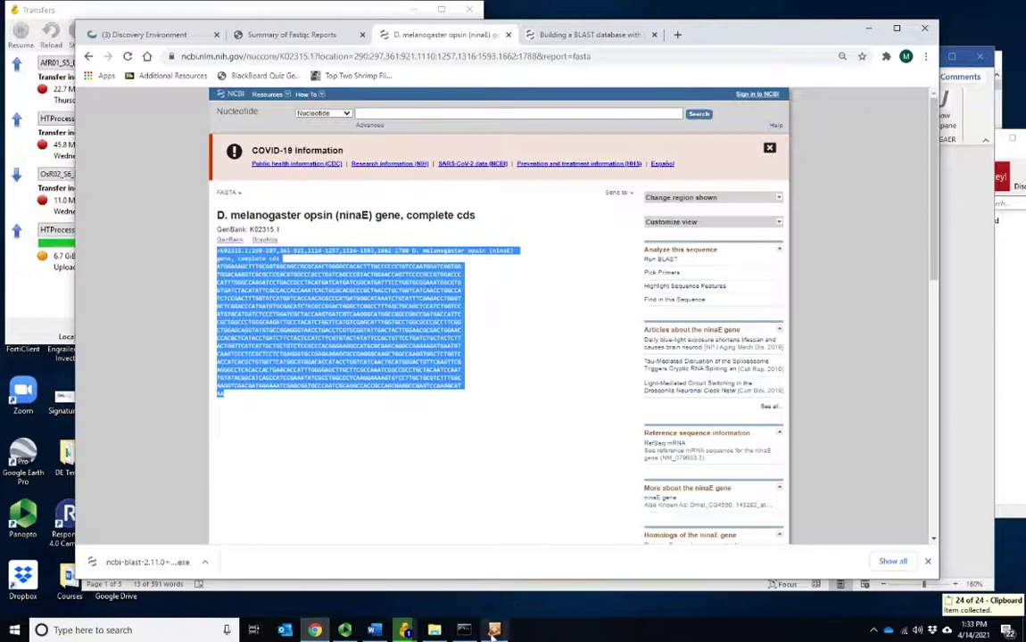
{"action": "key", "text": "alt+Tab"}
{"action": "left_click", "coordinate": [204, 139]}
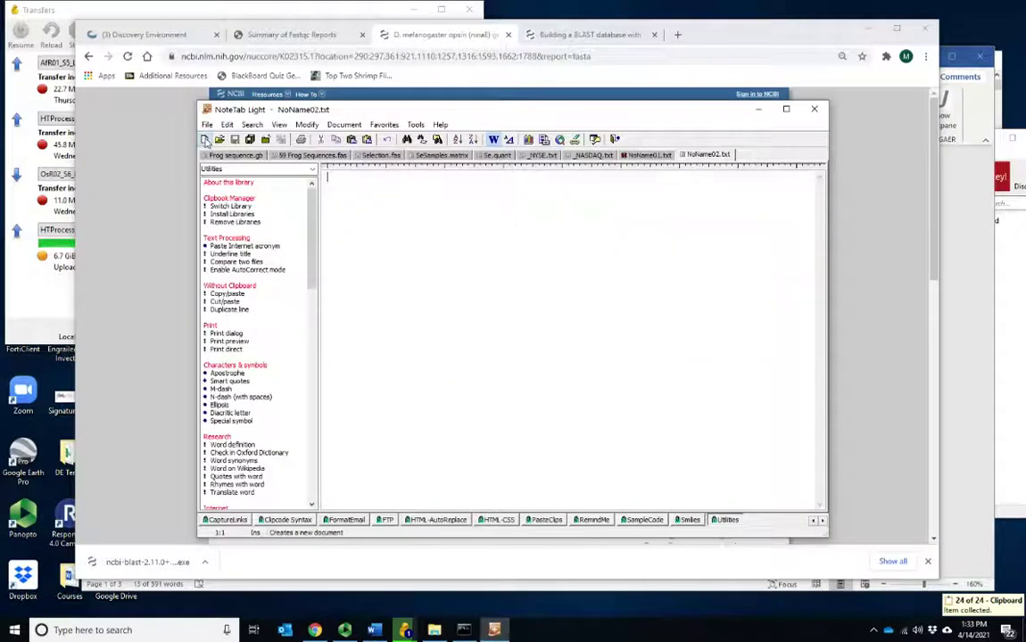
{"action": "key", "text": "ctrl+v"}
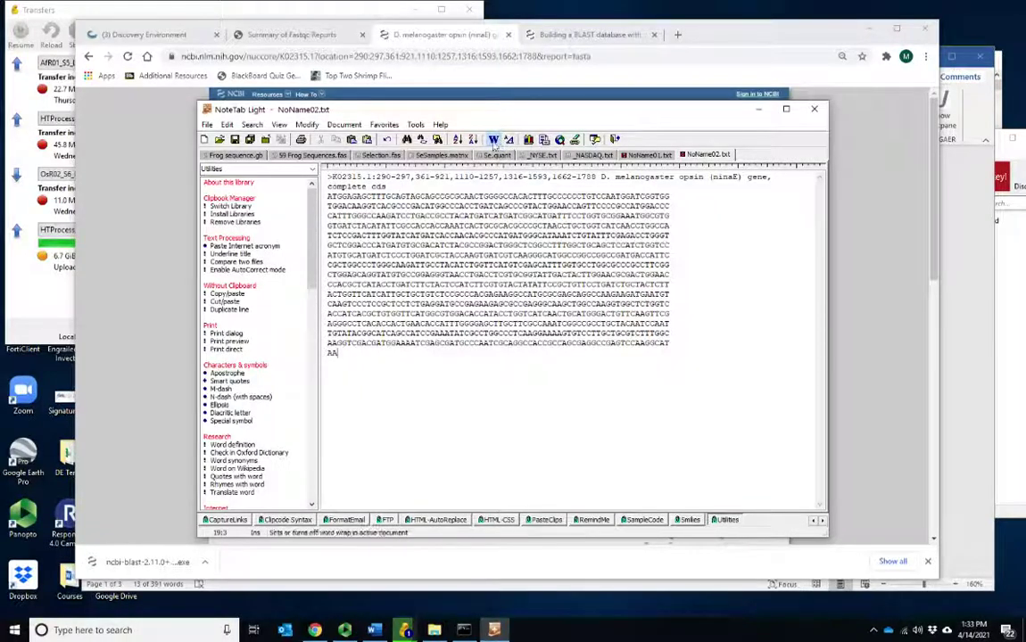
Turn off word wrap and remove every line break in the document by replacing all ^P with nothing
{"action": "left_click", "coordinate": [279, 125]}
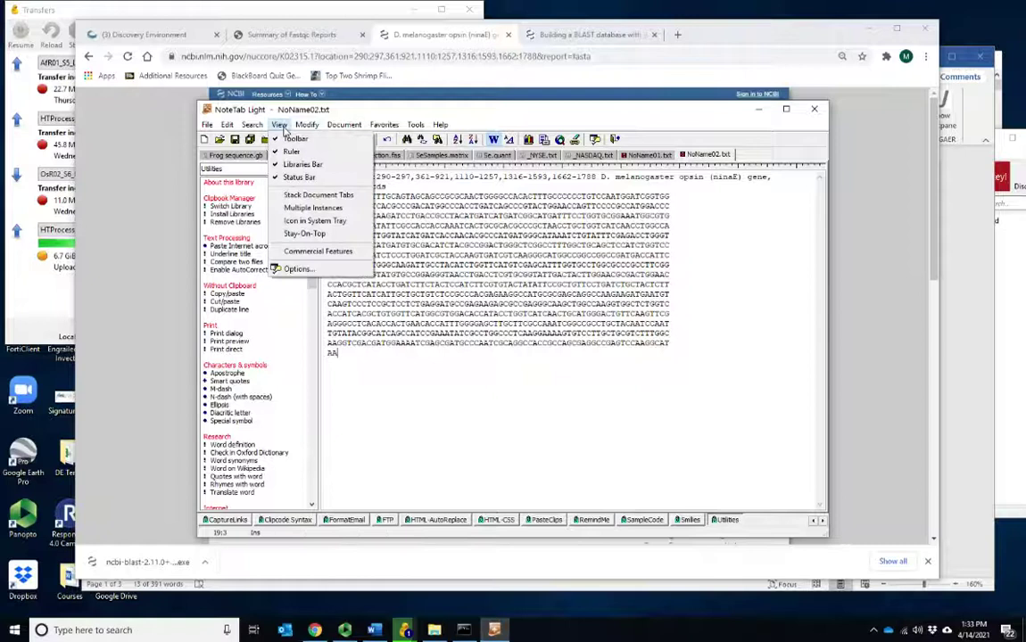
{"action": "left_click", "coordinate": [494, 140]}
{"action": "left_click", "coordinate": [493, 140]}
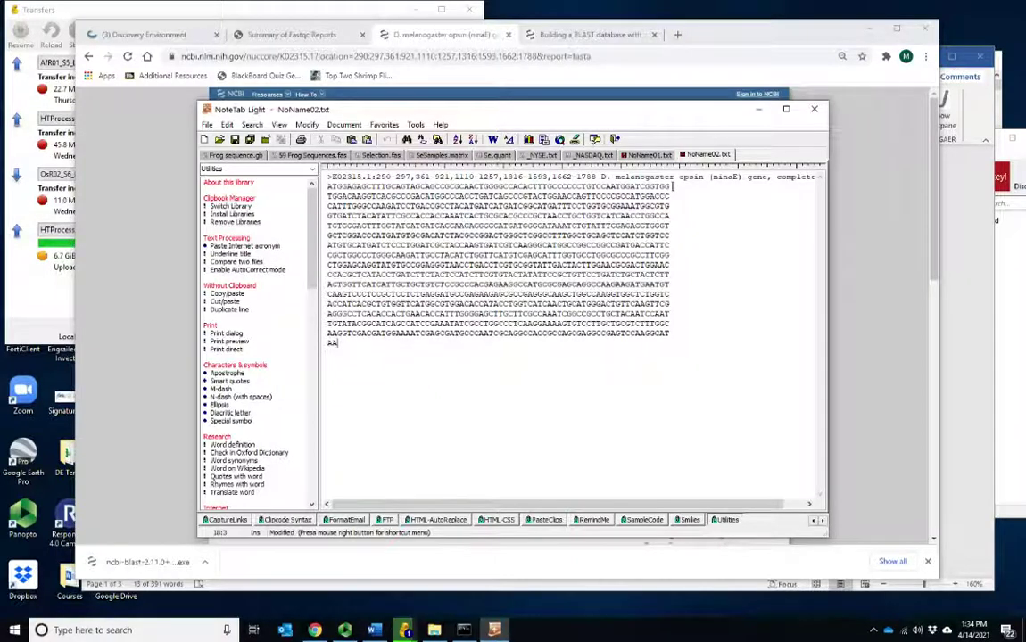
{"action": "left_click", "coordinate": [669, 185]}
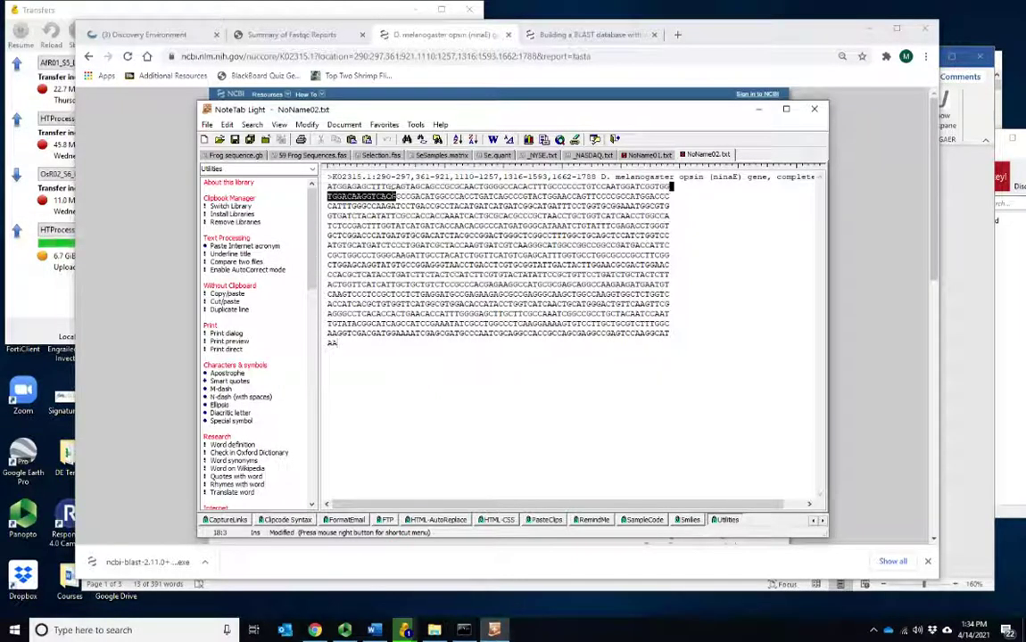
{"action": "key", "text": "shift+Right"}
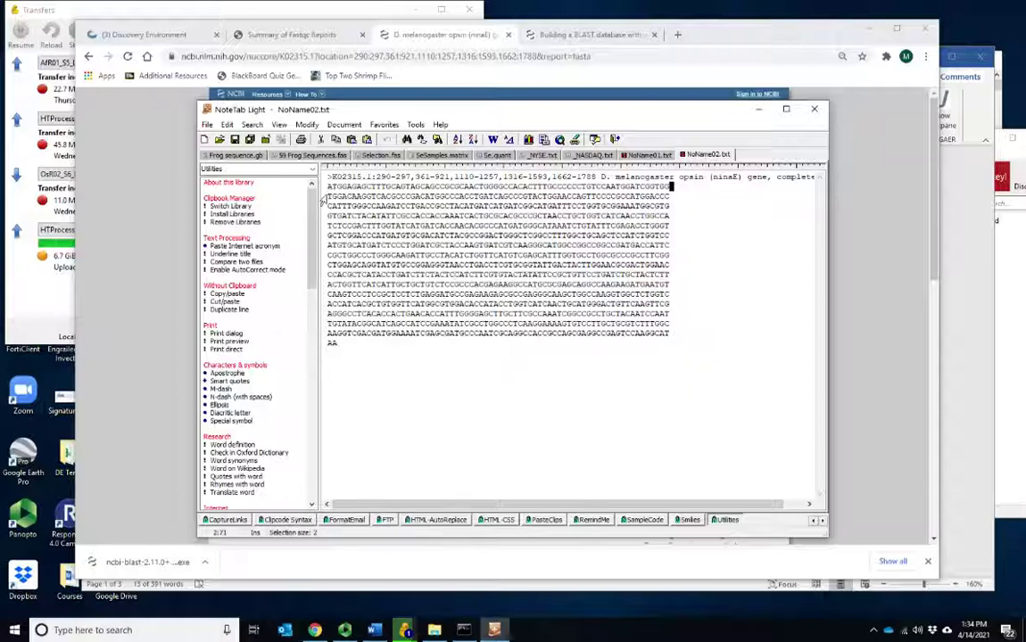
{"action": "key", "text": "ctrl+f"}
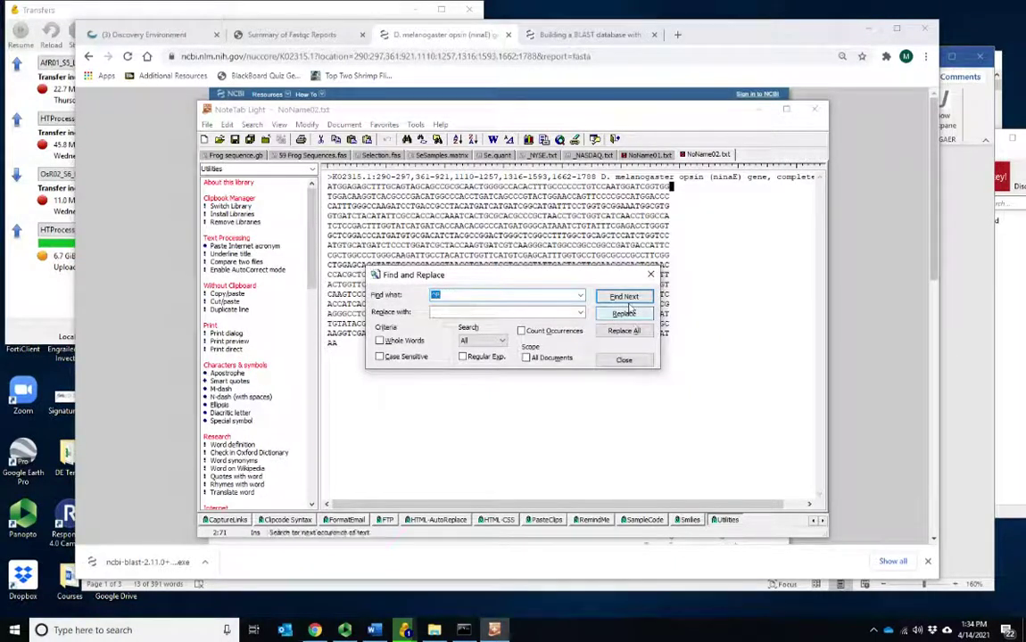
{"action": "left_click", "coordinate": [624, 331]}
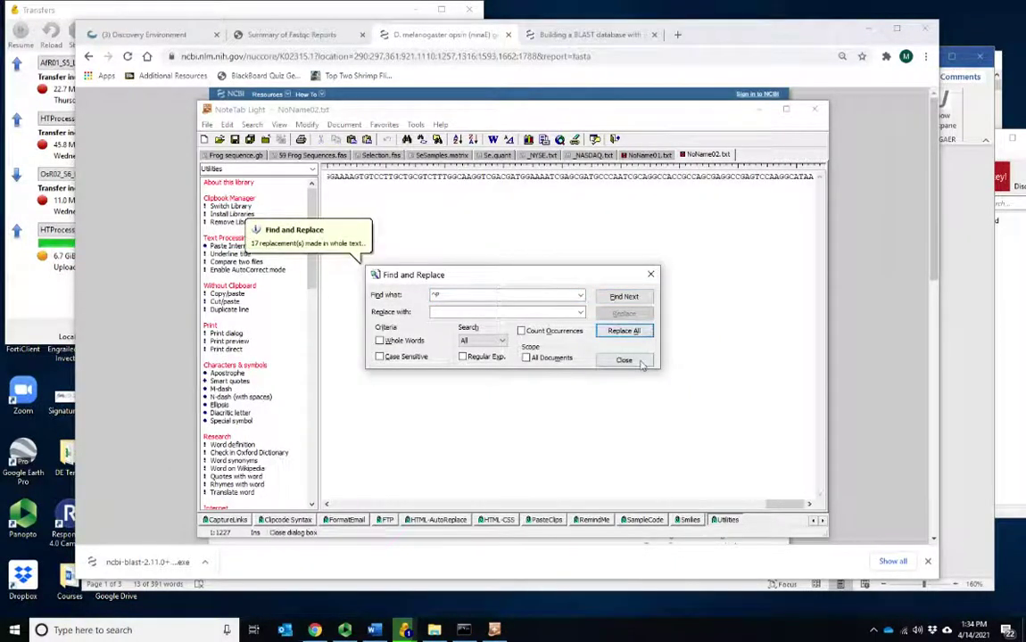
{"action": "left_click", "coordinate": [623, 361]}
{"action": "left_click_drag", "start_coordinate": [705, 504], "coordinate": [327, 494]}
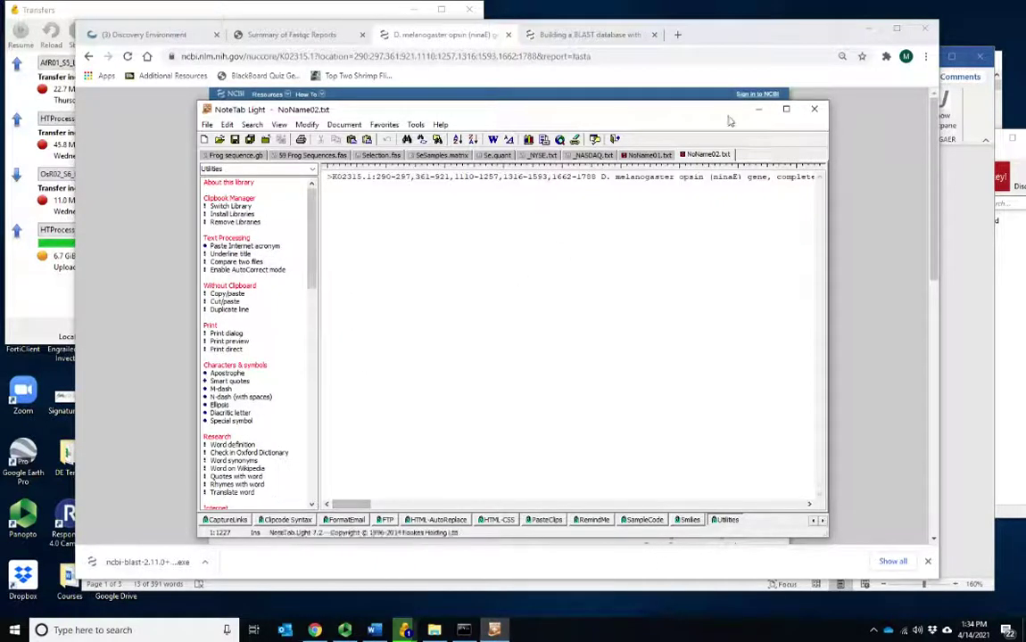
Shorten the header to ">D. melanogaster opsin (ninaE) gene, complete cds" and put the sequence on its own line below it
{"action": "left_click_drag", "start_coordinate": [332, 176], "coordinate": [600, 187]}
{"action": "key", "text": "Delete"}
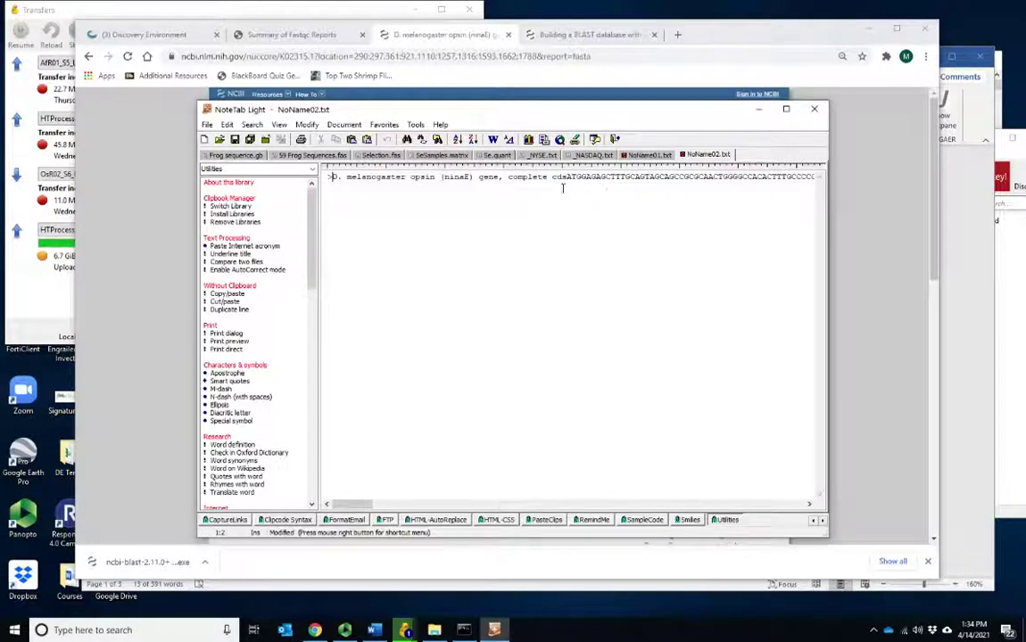
{"action": "key", "text": "Return"}
{"action": "left_click_drag", "start_coordinate": [330, 175], "coordinate": [578, 178]}
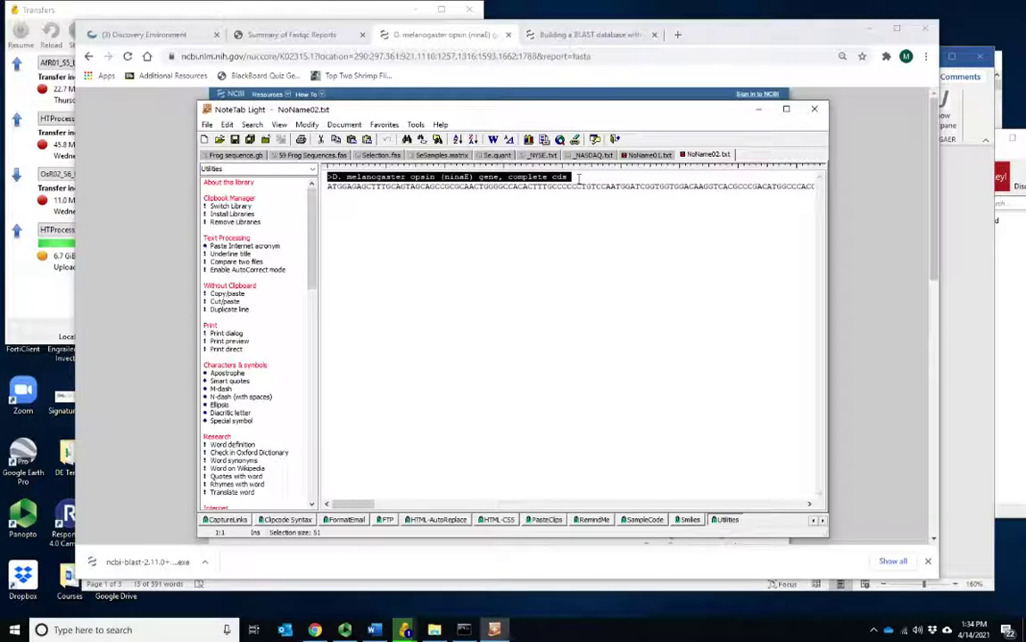
{"action": "left_click_drag", "start_coordinate": [332, 187], "coordinate": [612, 201]}
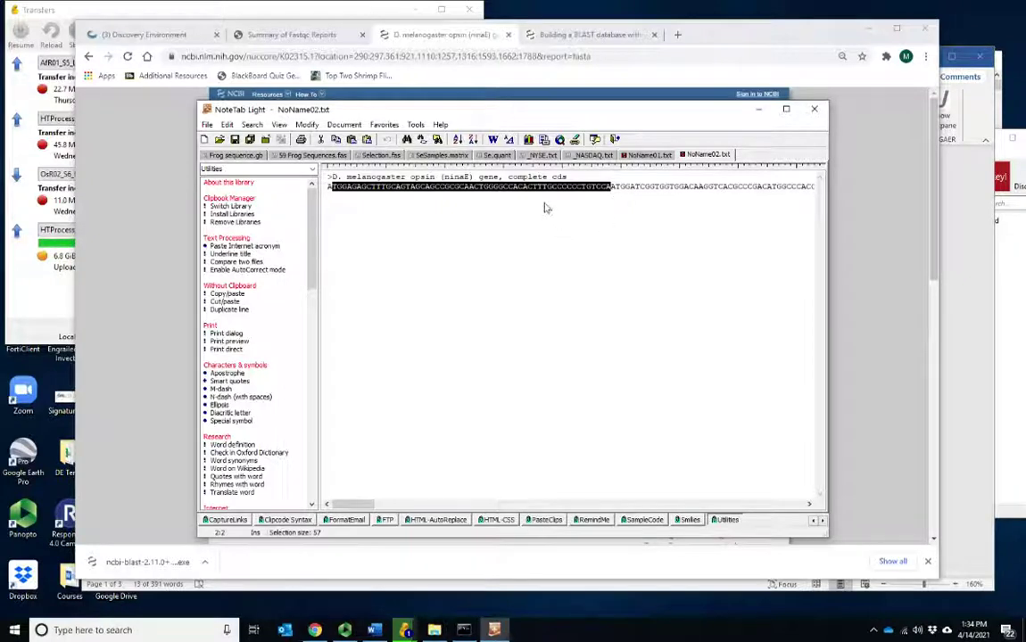
{"action": "left_click", "coordinate": [607, 218]}
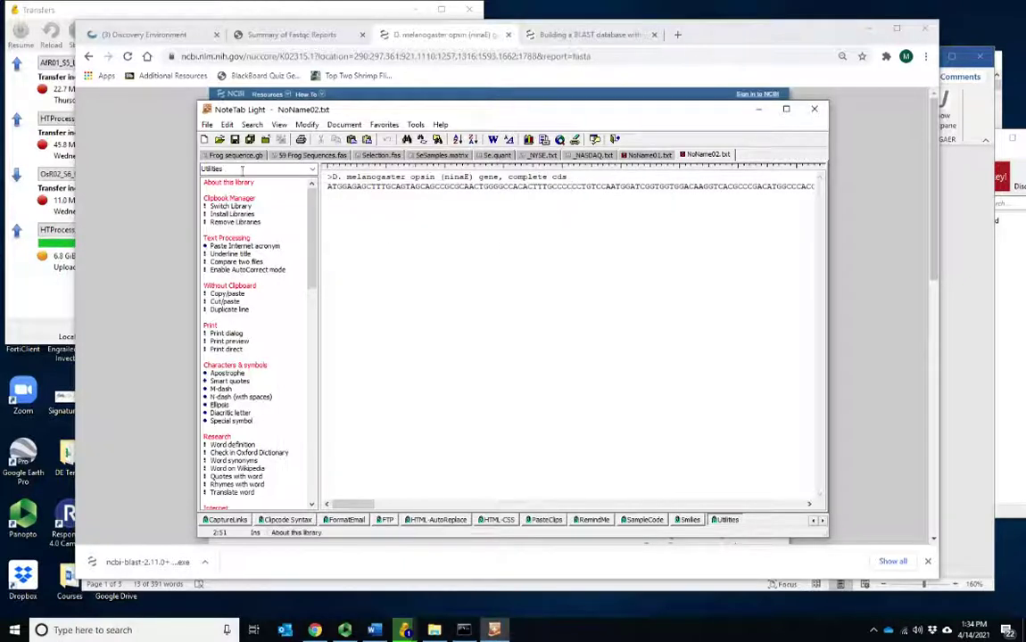
Save the document as NoName02.txt in the Transcriptome folder under Courses, Spring 2021, BIOL 3406
{"action": "left_click", "coordinate": [237, 141]}
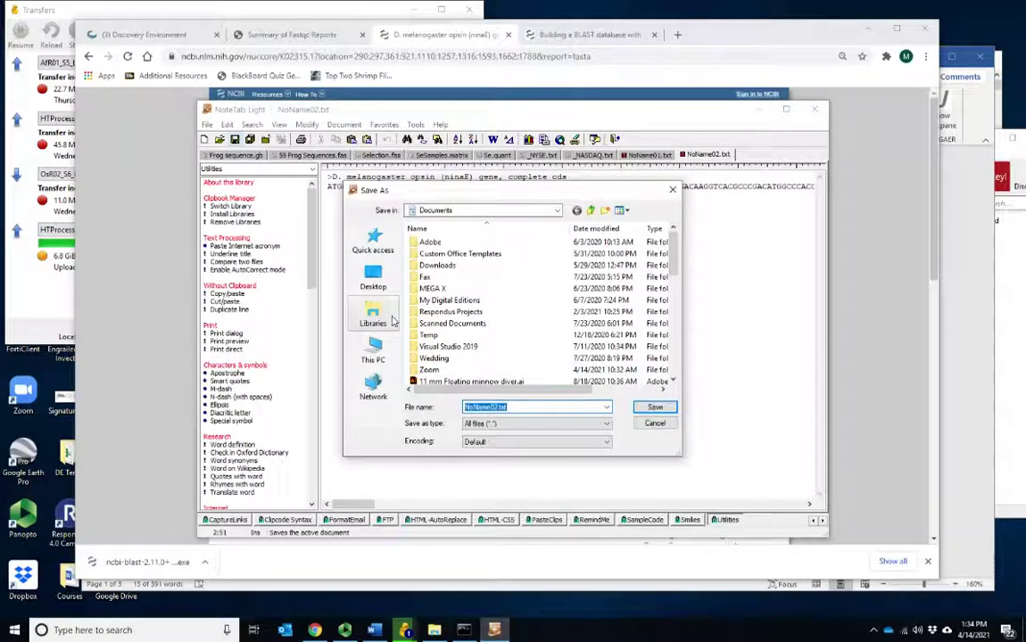
{"action": "left_click", "coordinate": [557, 212]}
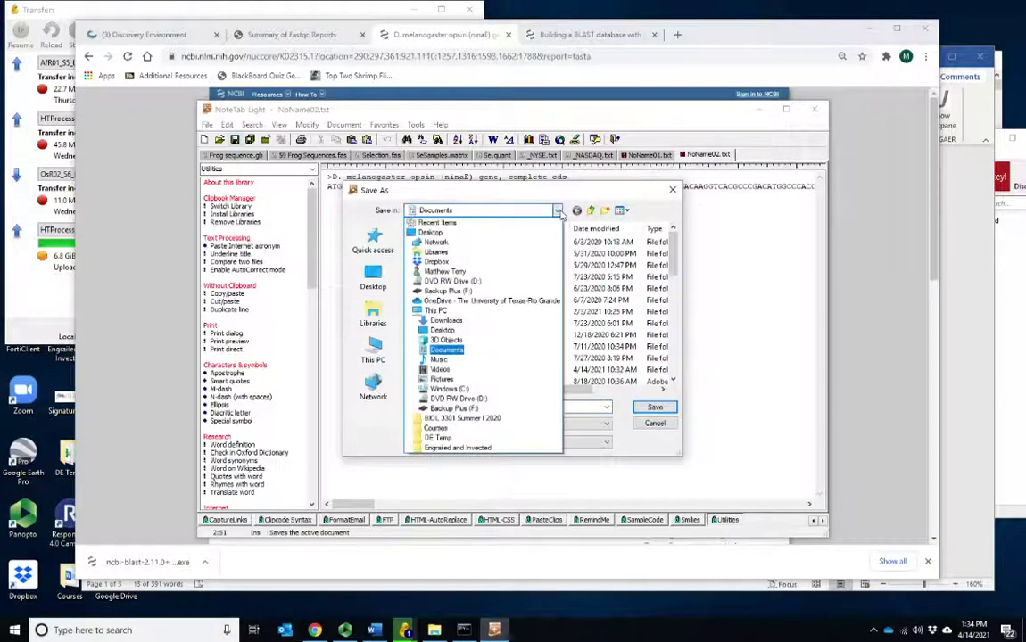
{"action": "left_click", "coordinate": [473, 428]}
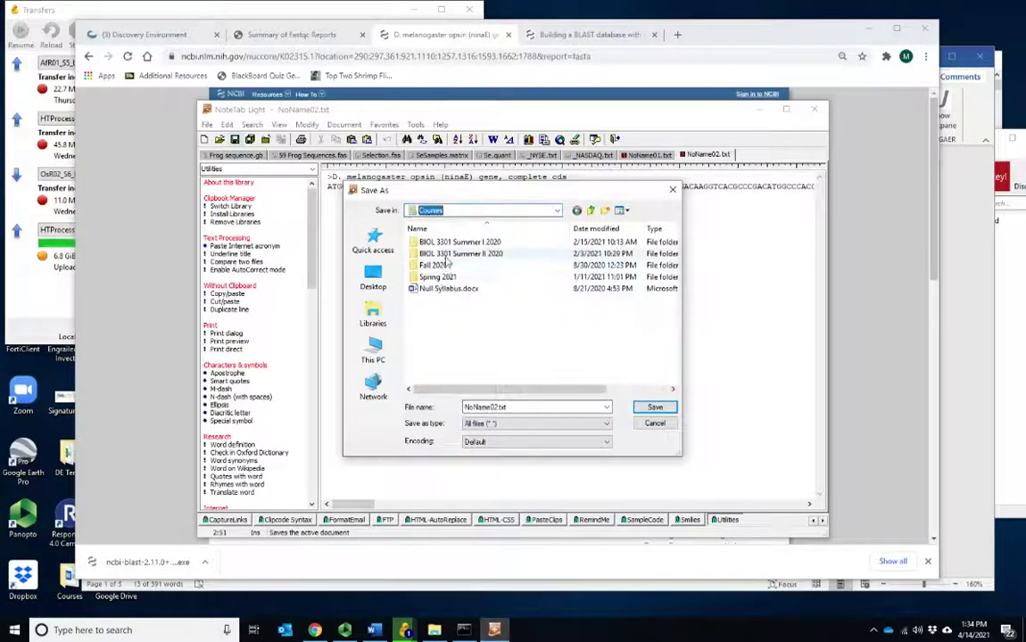
{"action": "double_click", "coordinate": [436, 278]}
{"action": "double_click", "coordinate": [433, 253]}
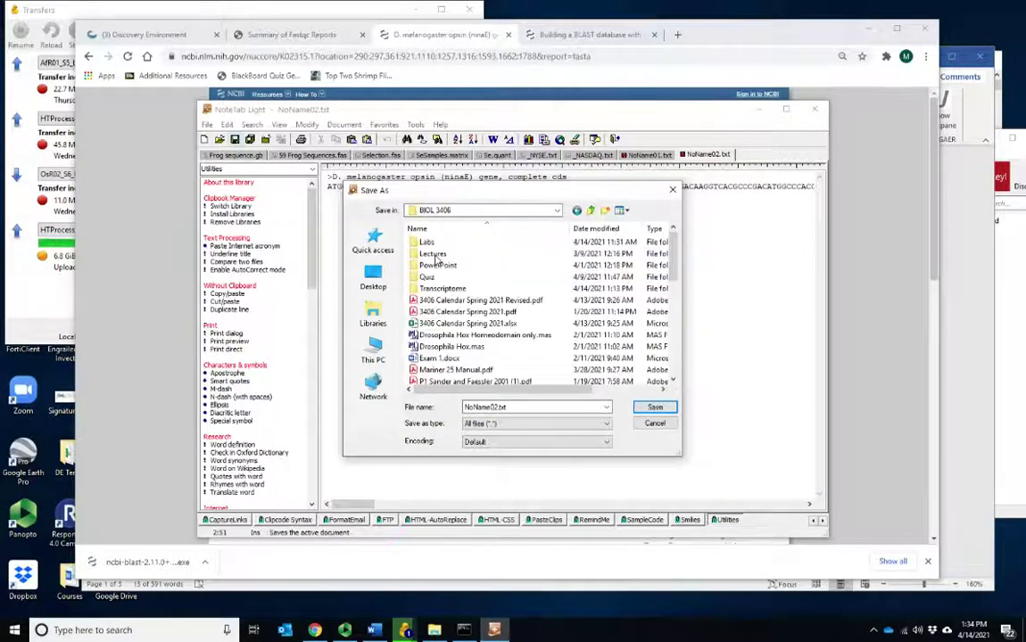
{"action": "double_click", "coordinate": [430, 289]}
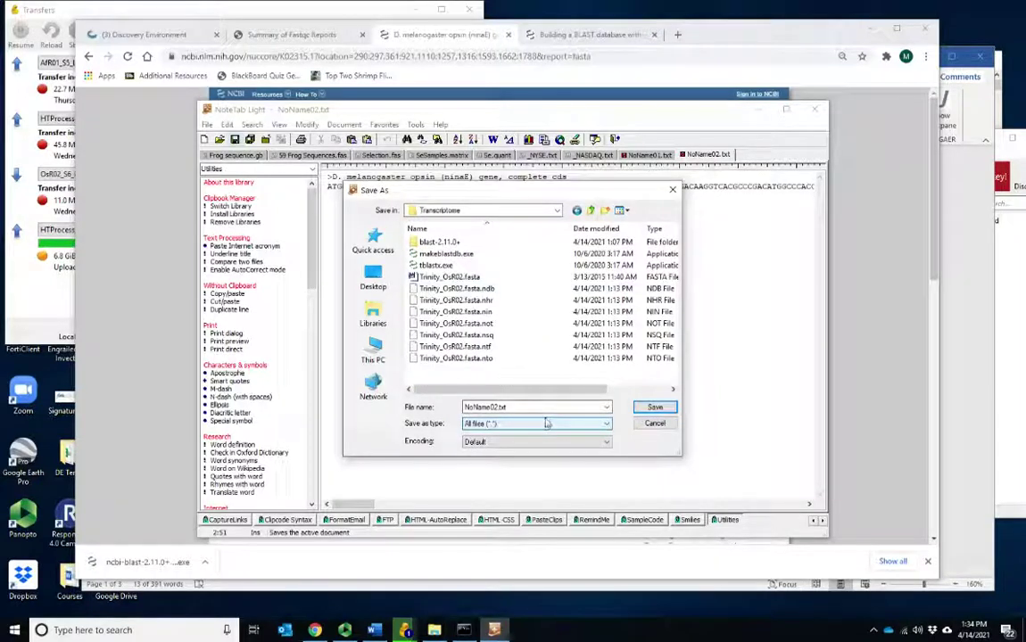
{"action": "left_click", "coordinate": [656, 407]}
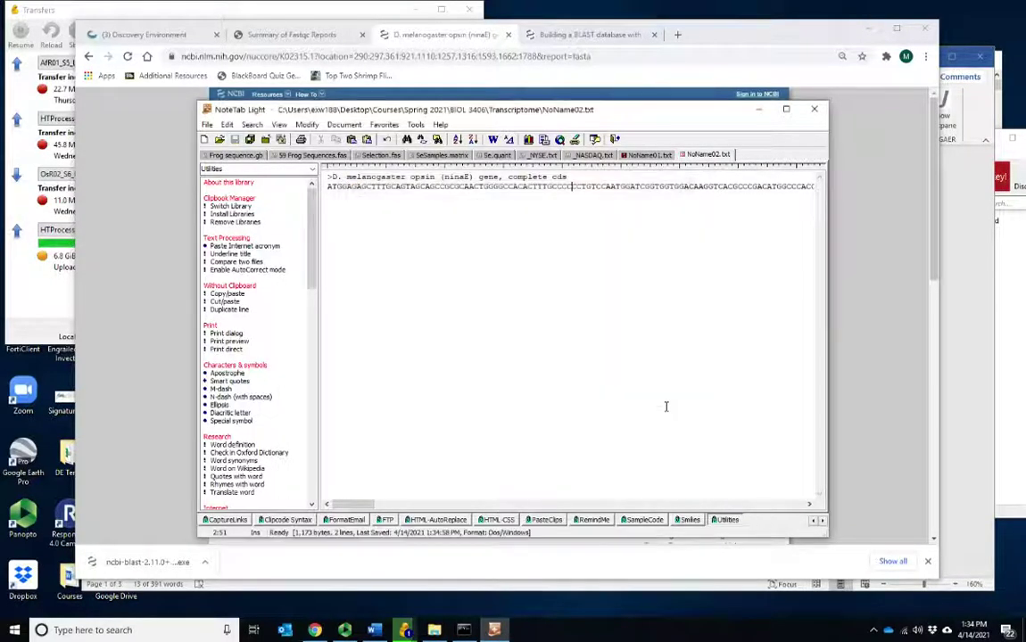
Switch to File Explorer and rename NoName02.txt in the Transcriptome folder to "Drosophila opsin.txt"
{"action": "left_click", "coordinate": [435, 631]}
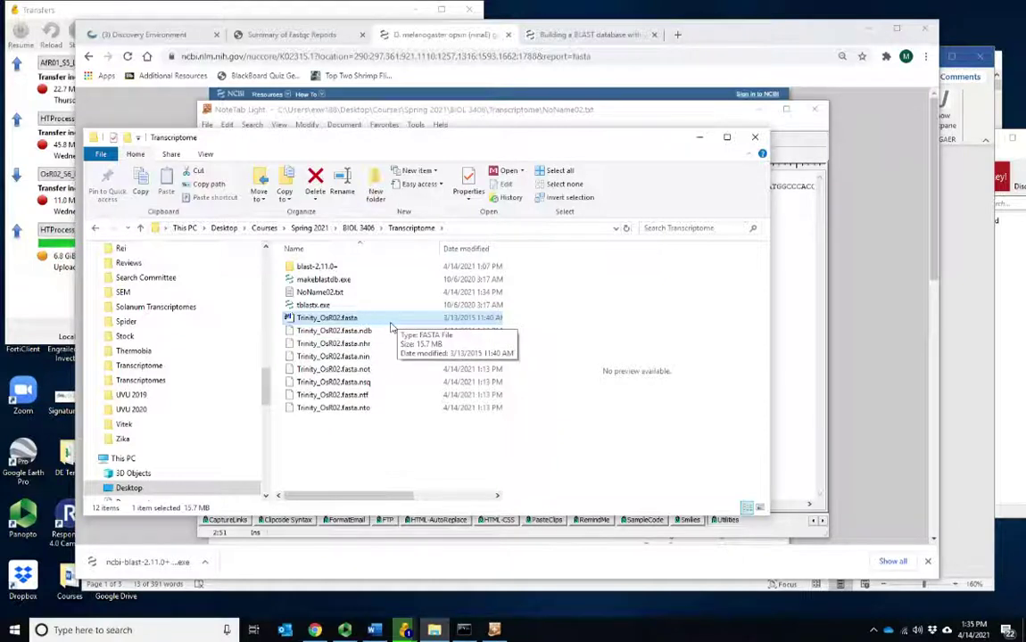
{"action": "left_click", "coordinate": [335, 292]}
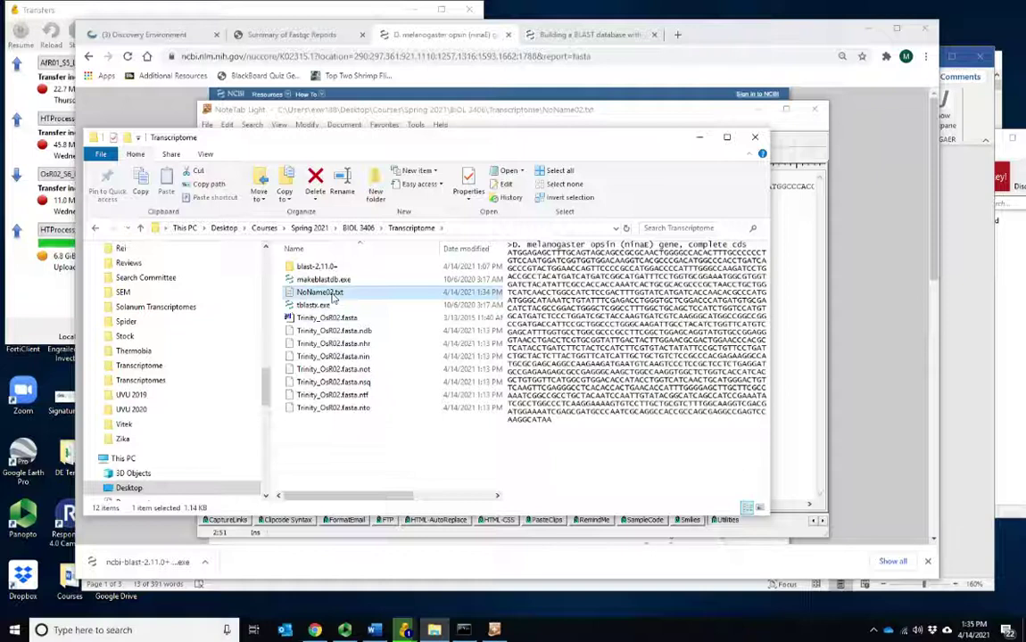
{"action": "left_click", "coordinate": [334, 295]}
{"action": "type", "text": "Drosophila_opsin"}
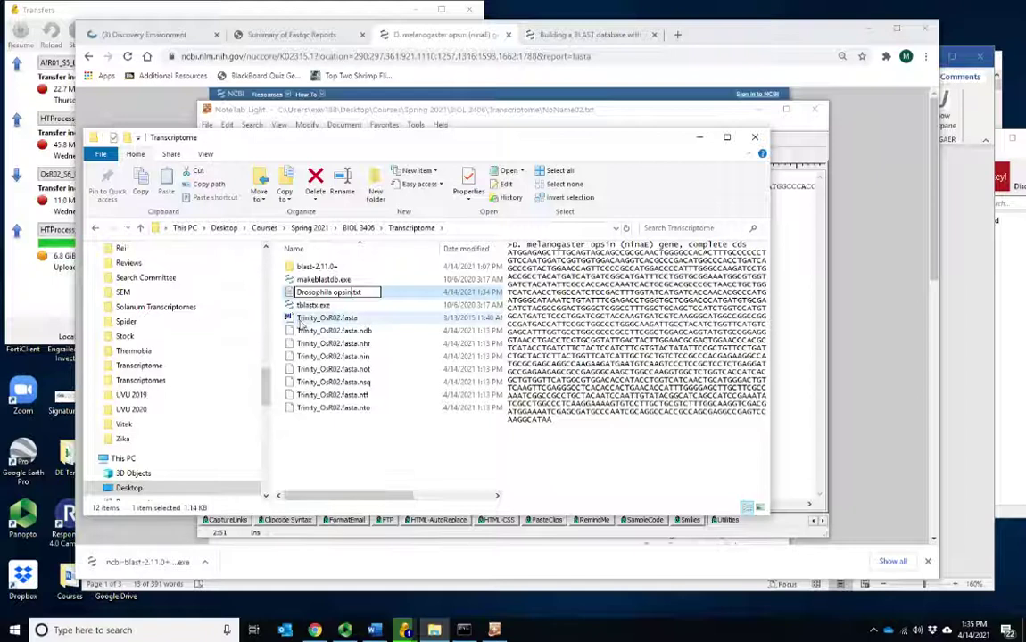
{"action": "left_click", "coordinate": [354, 321]}
Point out the Trinity_OsR02 database files, the source Trinity_OsR02.fasta and tblastx.exe in the Transcriptome folder
{"action": "left_click", "coordinate": [335, 331]}
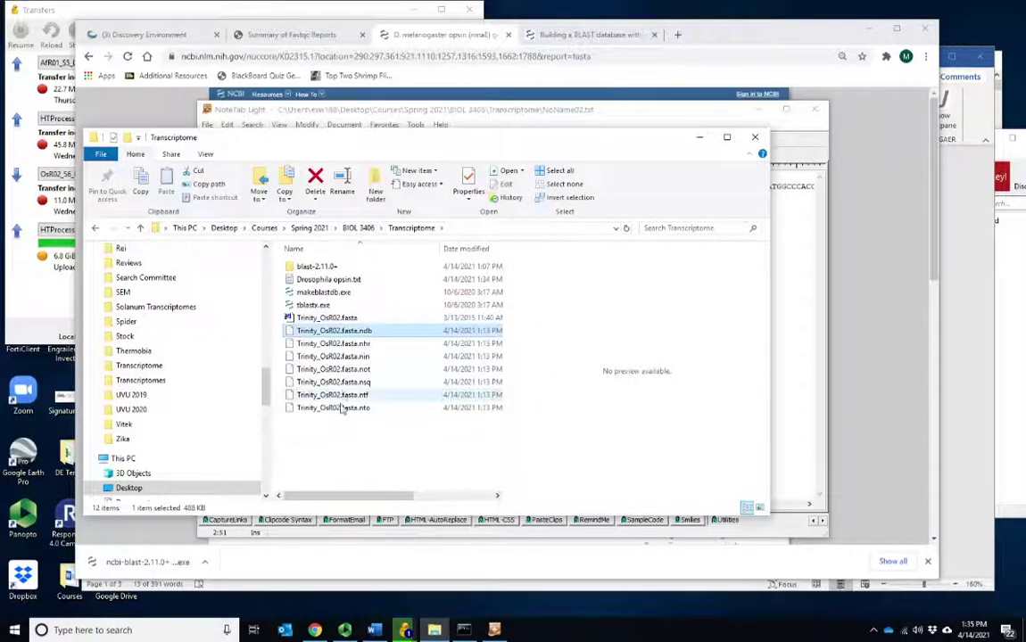
{"action": "left_click", "coordinate": [343, 409]}
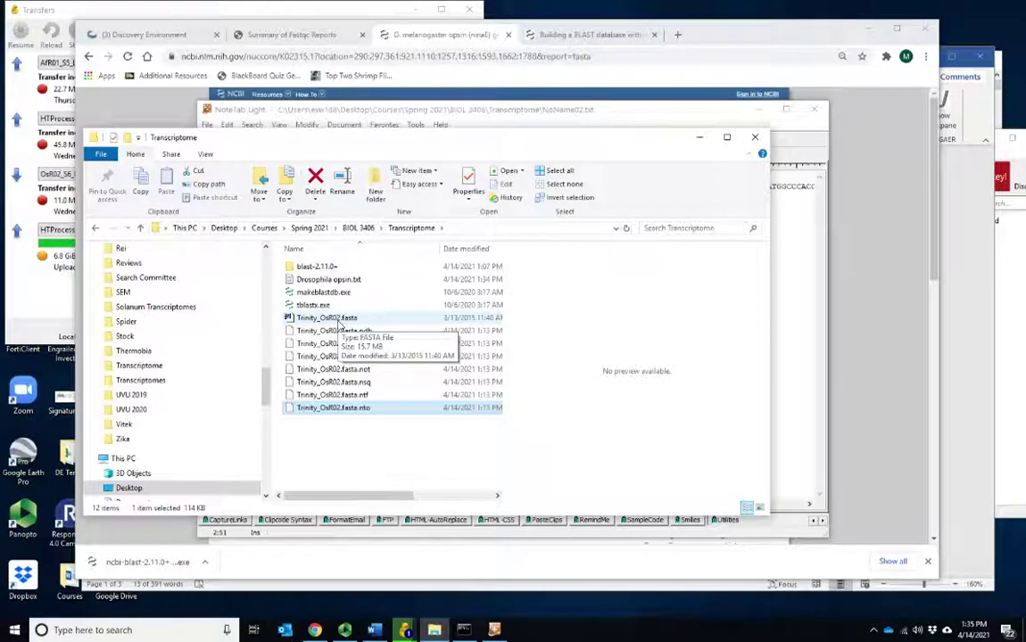
{"action": "left_click", "coordinate": [340, 323]}
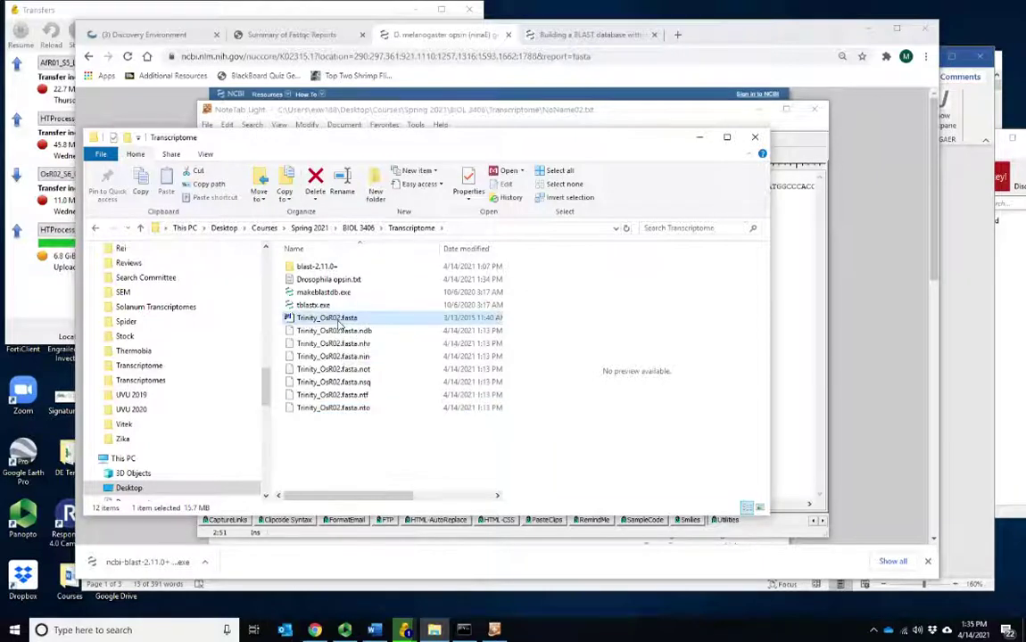
{"action": "left_click", "coordinate": [314, 305]}
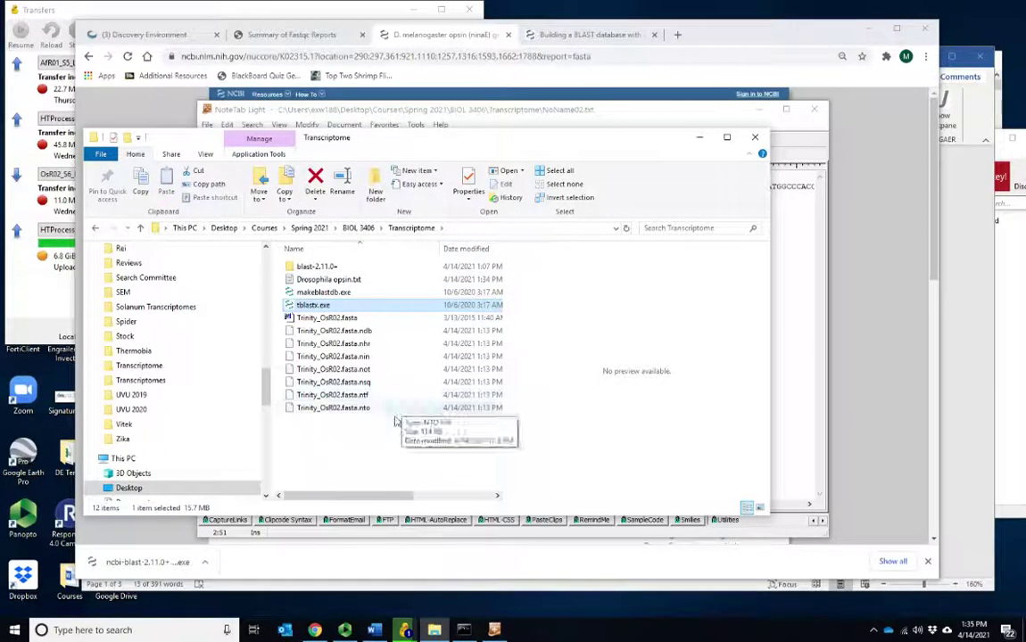
{"action": "left_click", "coordinate": [352, 633]}
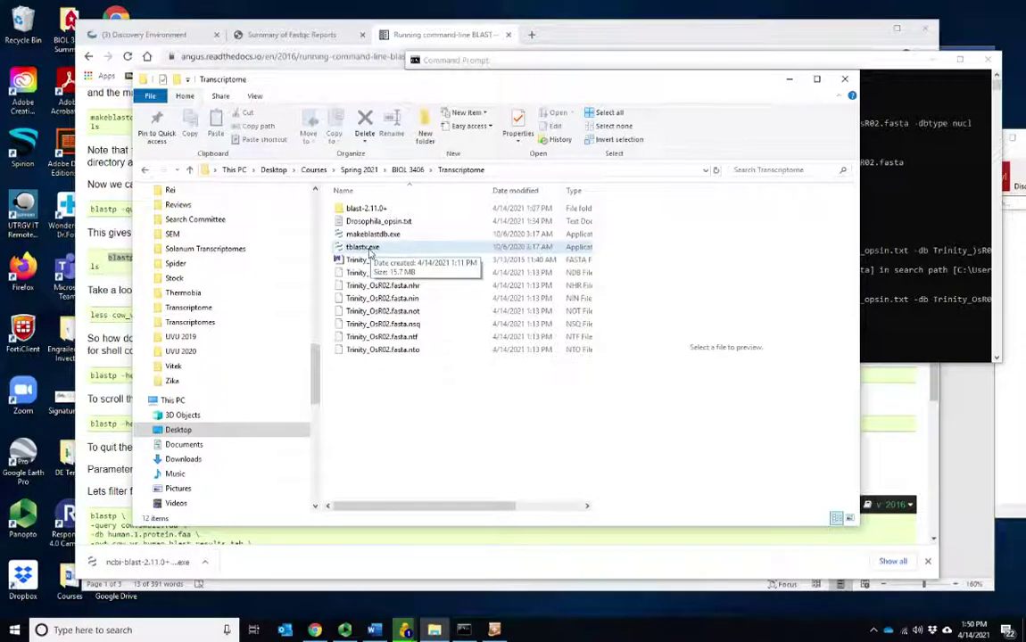
In Command Prompt, rerun tblastx with query Drosophila_opsin.txt, database Trinity_OsR02.fasta and output OsR02_webspinneropsin_blast_results.txt, and return to the Transcriptome folder
{"action": "left_click_drag", "start_coordinate": [642, 59], "coordinate": [626, 74]}
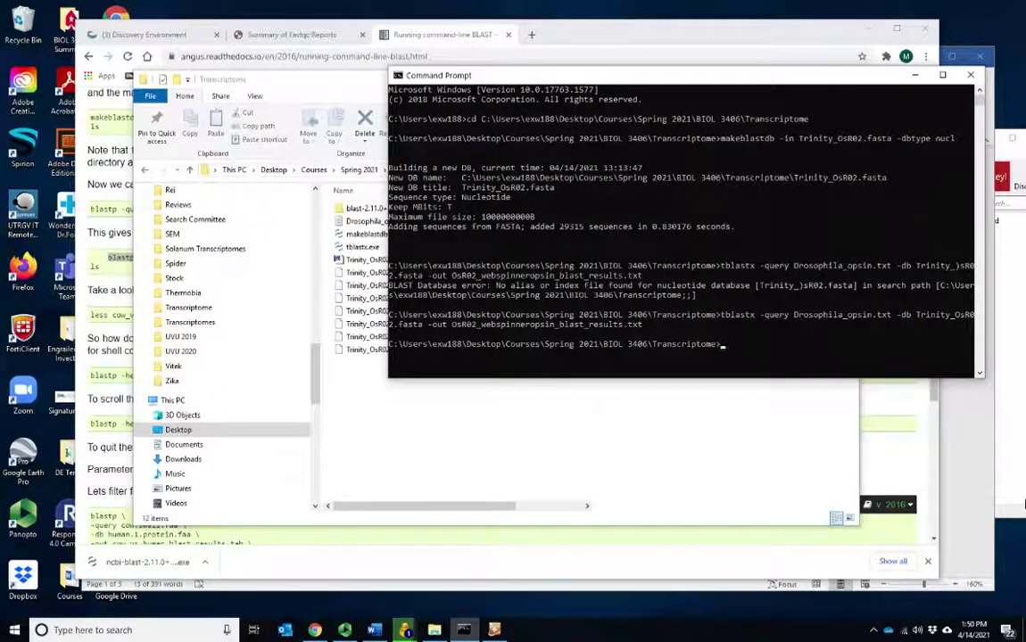
{"action": "key", "text": "Up"}
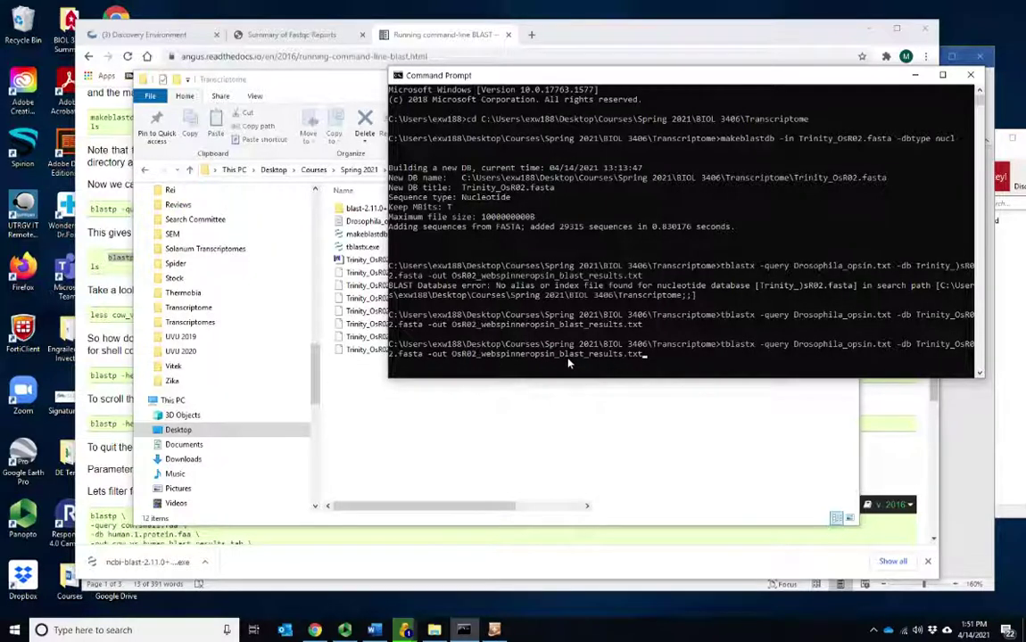
{"action": "key", "text": "Return"}
{"action": "left_click", "coordinate": [540, 401]}
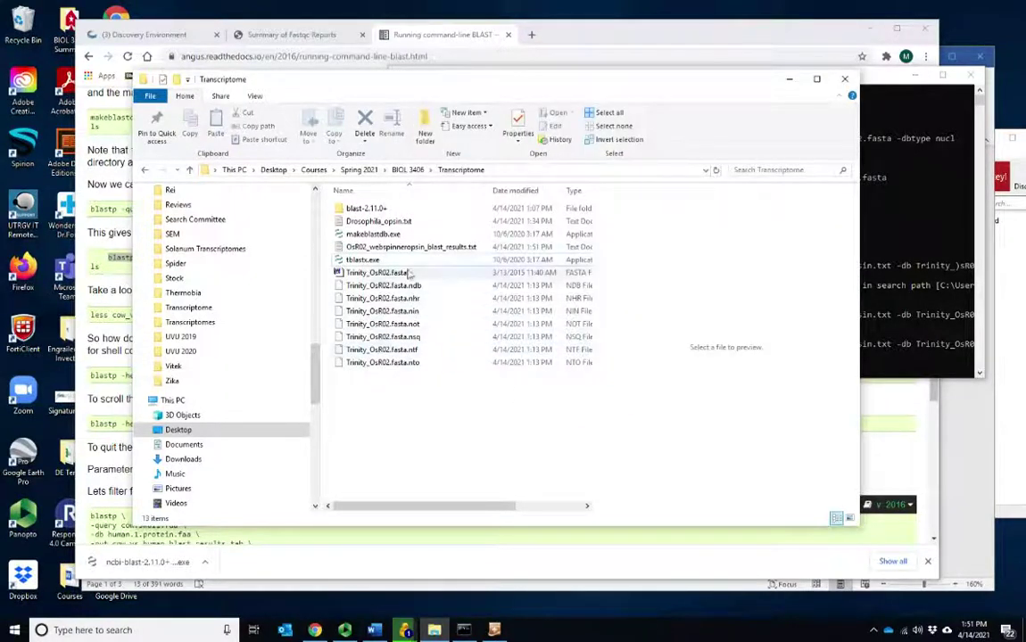
Open OsR02_webspinneropsin_blast_results.txt and examine its TBLASTX reference header and the size of the Trinity_OsR02.fasta database
{"action": "left_click", "coordinate": [368, 247]}
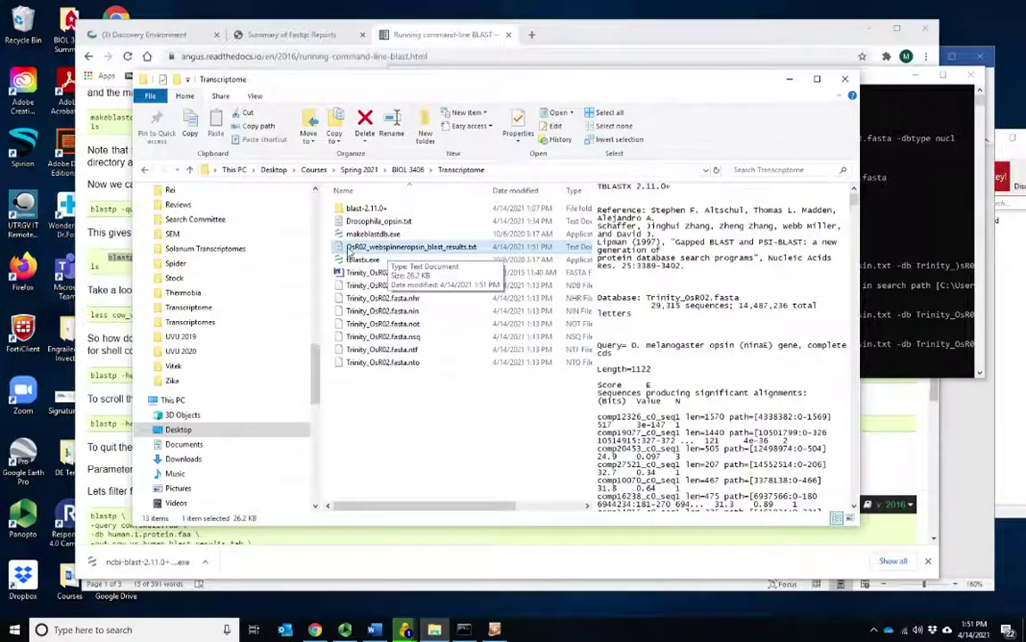
{"action": "double_click", "coordinate": [368, 247]}
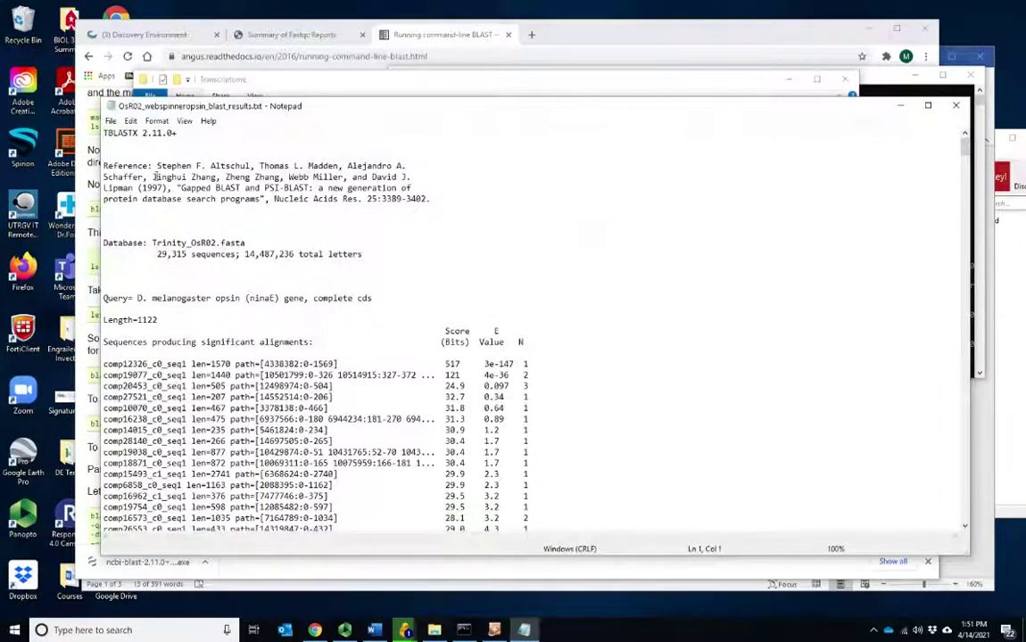
{"action": "left_click_drag", "start_coordinate": [113, 132], "coordinate": [437, 258]}
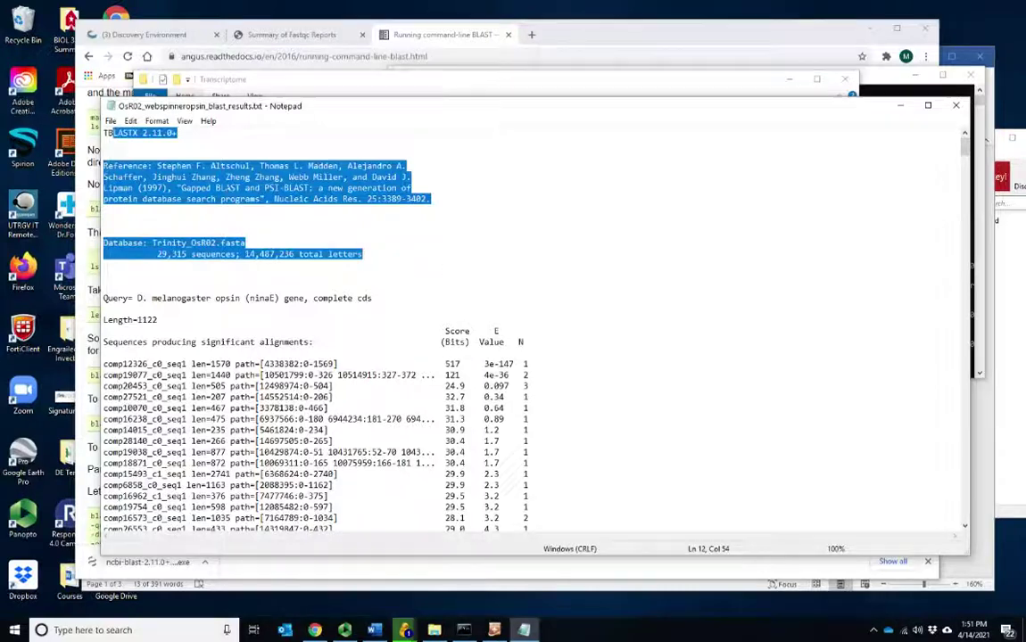
{"action": "left_click", "coordinate": [226, 188]}
{"action": "left_click_drag", "start_coordinate": [261, 242], "coordinate": [344, 257]}
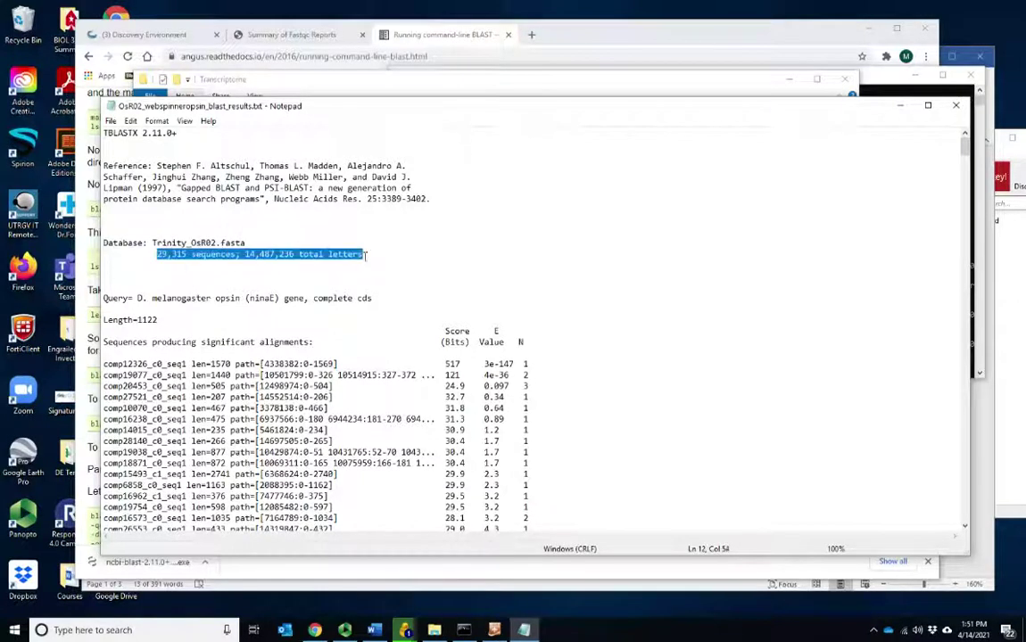
{"action": "left_click", "coordinate": [157, 255]}
{"action": "left_click_drag", "start_coordinate": [157, 254], "coordinate": [298, 258]}
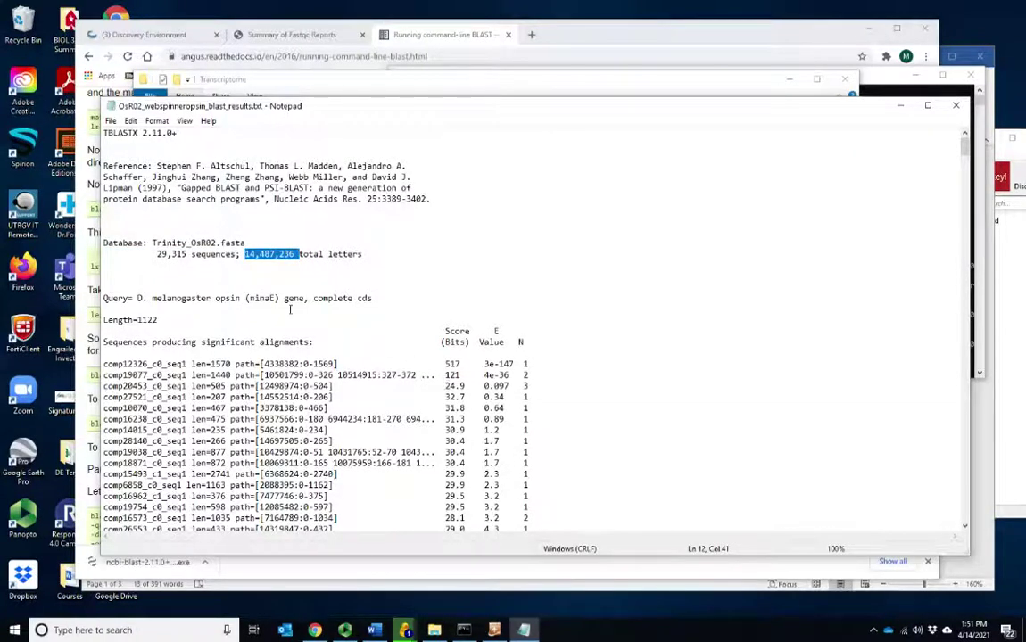
Look through the list of sequences producing significant alignments with the D. melanogaster opsin (ninaE) query
{"action": "scroll", "coordinate": [276, 277], "scroll_direction": "down", "scroll_amount": 3}
{"action": "scroll", "coordinate": [268, 294], "scroll_direction": "down", "scroll_amount": 1}
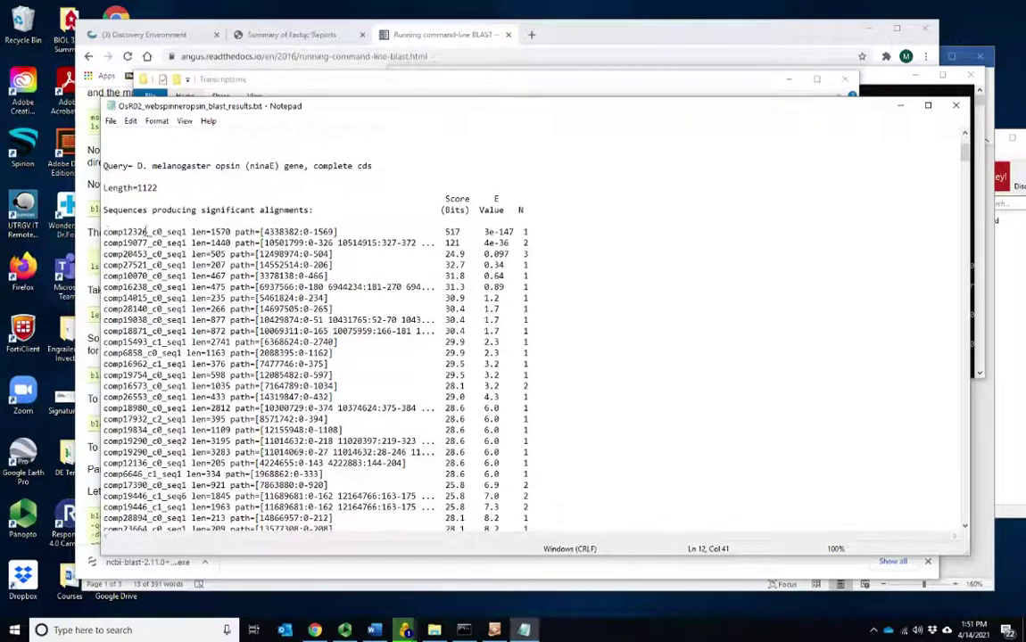
{"action": "scroll", "coordinate": [223, 285], "scroll_direction": "down", "scroll_amount": 5}
{"action": "scroll", "coordinate": [291, 333], "scroll_direction": "up", "scroll_amount": 3}
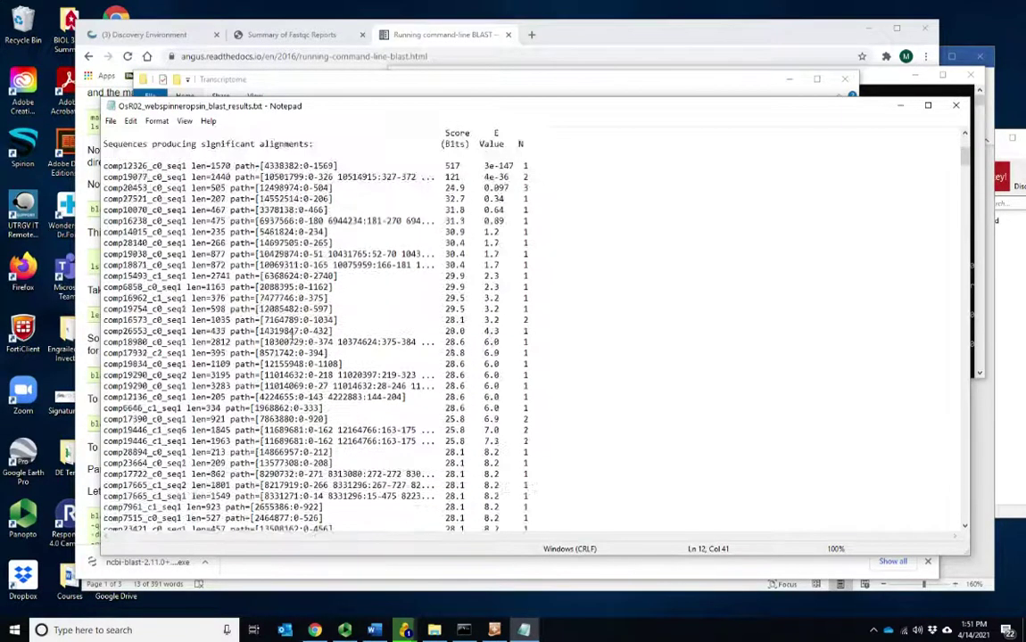
{"action": "scroll", "coordinate": [289, 331], "scroll_direction": "down", "scroll_amount": 5}
{"action": "scroll", "coordinate": [258, 294], "scroll_direction": "up", "scroll_amount": 7}
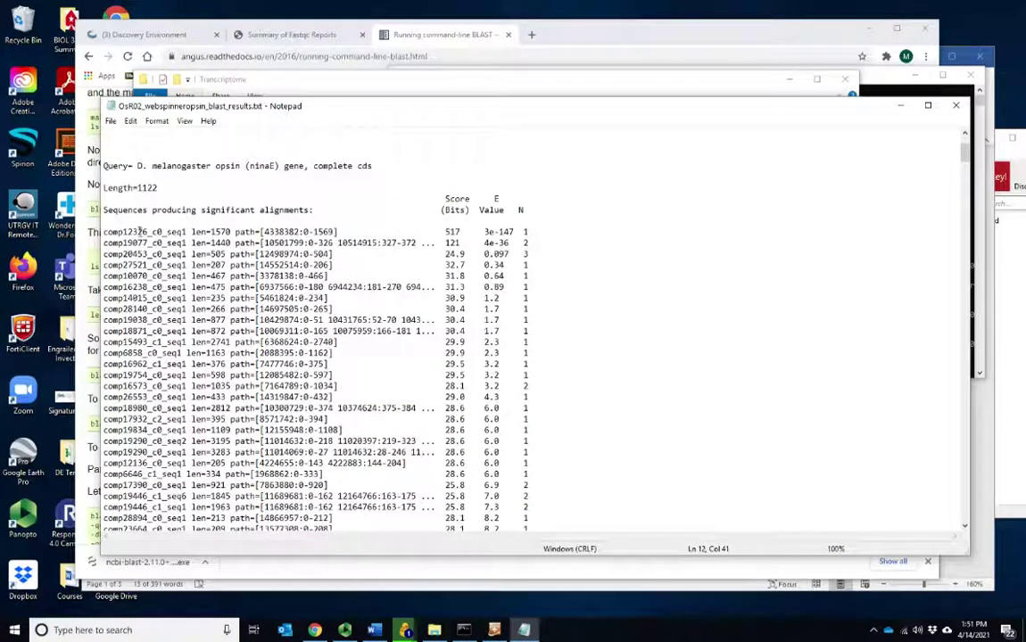
Compare the lengths, bit scores and E values of the top two hits, comp12326_c0_seq1 and comp19077_c0_seq1
{"action": "left_click_drag", "start_coordinate": [98, 231], "coordinate": [512, 232]}
{"action": "left_click", "coordinate": [510, 232]}
{"action": "left_click_drag", "start_coordinate": [104, 243], "coordinate": [248, 243]}
{"action": "left_click", "coordinate": [233, 243]}
{"action": "double_click", "coordinate": [223, 243]}
{"action": "left_click", "coordinate": [445, 243]}
{"action": "left_click_drag", "start_coordinate": [446, 243], "coordinate": [516, 233]}
{"action": "left_click", "coordinate": [508, 248]}
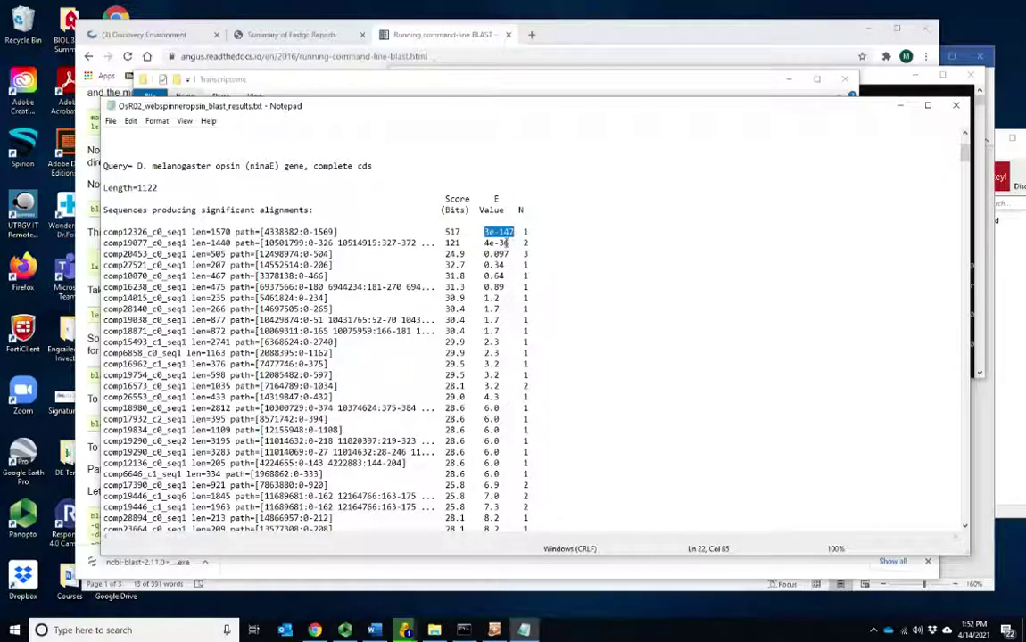
{"action": "left_click", "coordinate": [491, 243]}
{"action": "left_click_drag", "start_coordinate": [480, 230], "coordinate": [526, 231]}
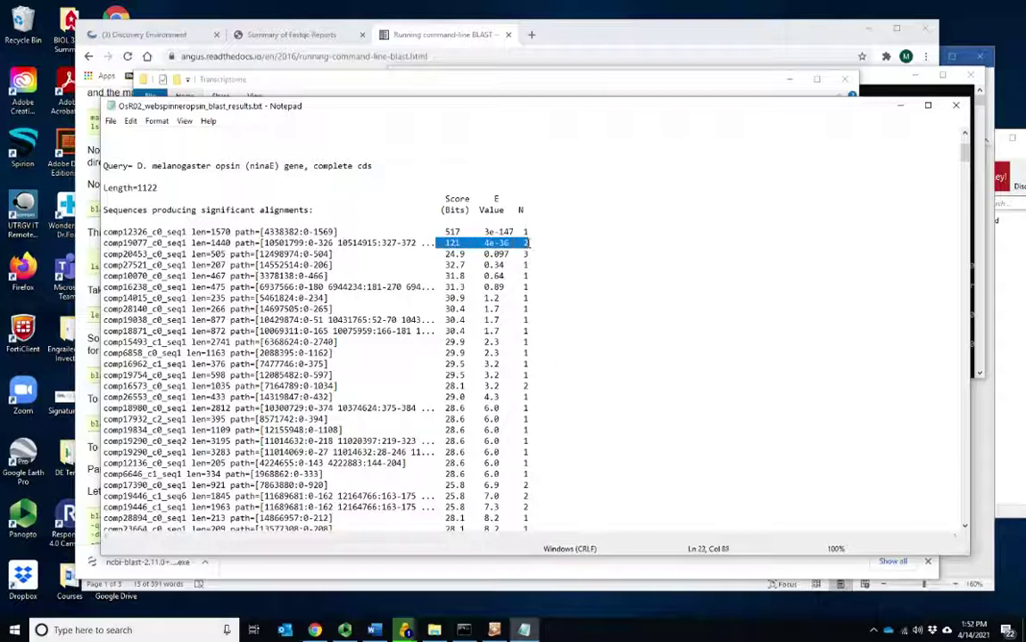
Compare the third hit, comp20453_c0_seq1, with the top two hits, highlight those two rows, and close the results file
{"action": "left_click", "coordinate": [509, 254]}
{"action": "left_click_drag", "start_coordinate": [99, 231], "coordinate": [310, 231]}
{"action": "left_click", "coordinate": [295, 253]}
{"action": "double_click", "coordinate": [218, 253]}
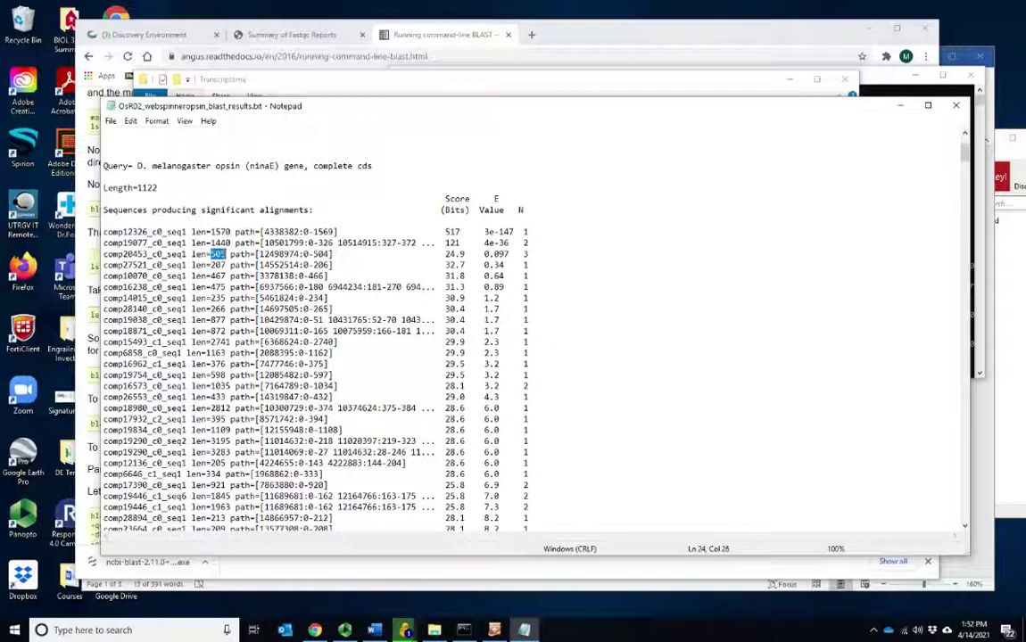
{"action": "left_click", "coordinate": [461, 254]}
{"action": "left_click_drag", "start_coordinate": [447, 255], "coordinate": [106, 233]}
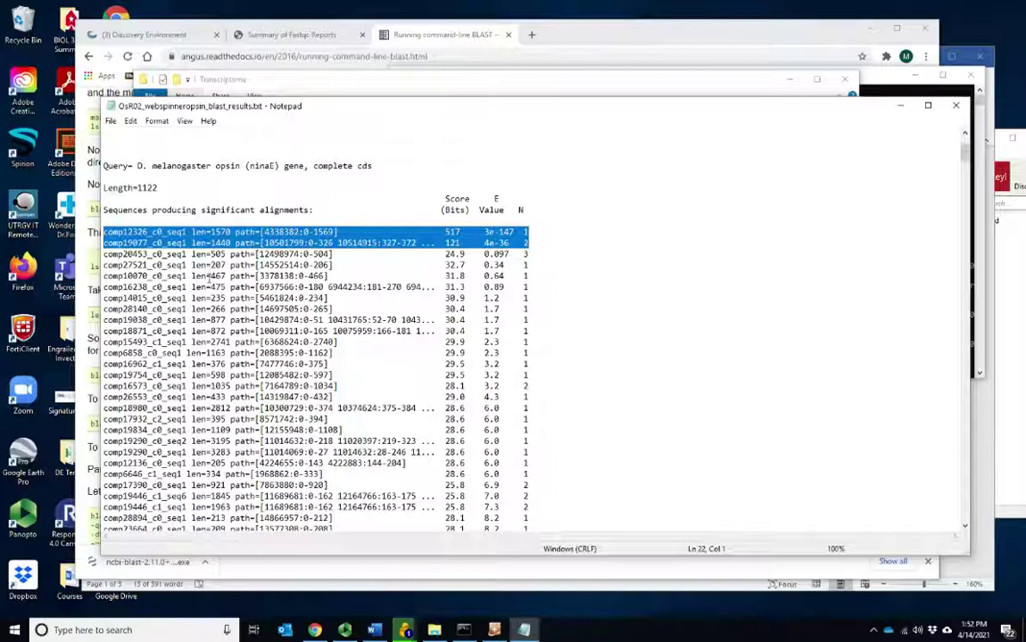
{"action": "left_click", "coordinate": [960, 106]}
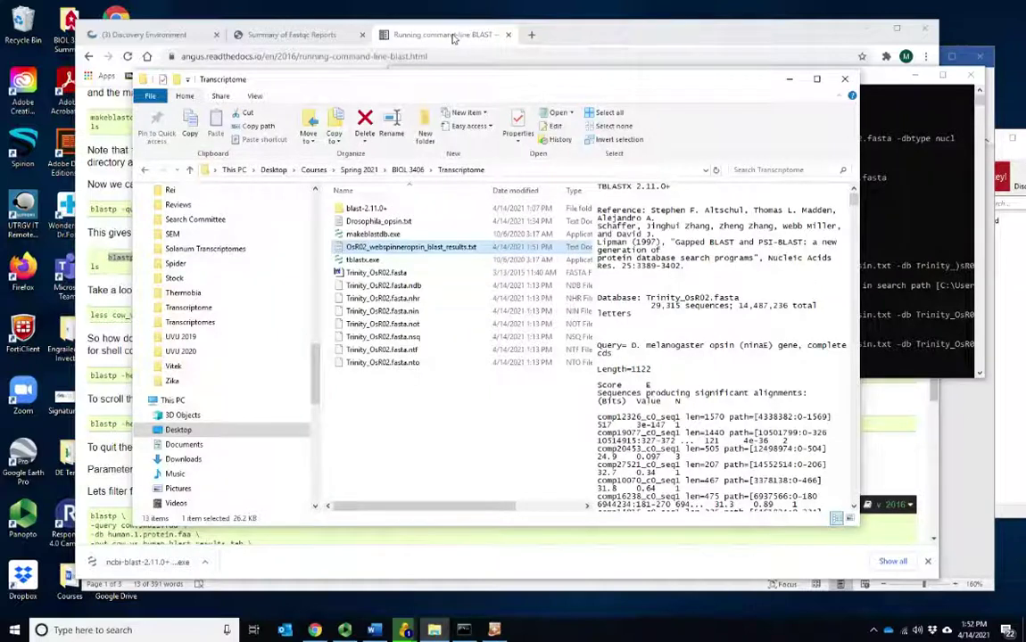
Switch to Chrome, search for ncbi in a new browser tab and open the NCBI home page
{"action": "left_click", "coordinate": [531, 35]}
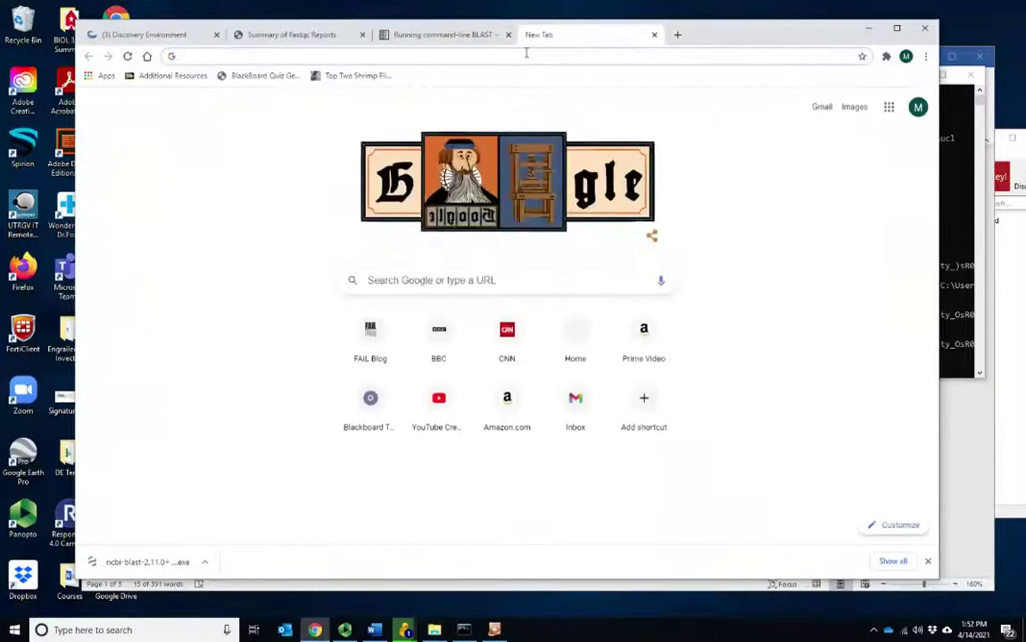
{"action": "type", "text": "ncbi"}
{"action": "key", "text": "Return"}
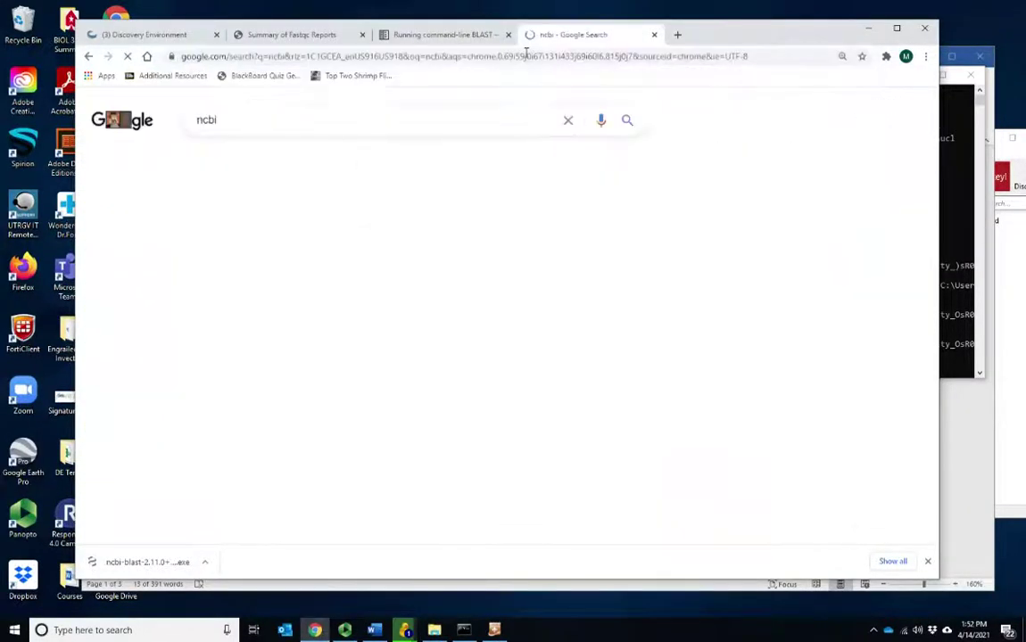
{"action": "left_click", "coordinate": [250, 219]}
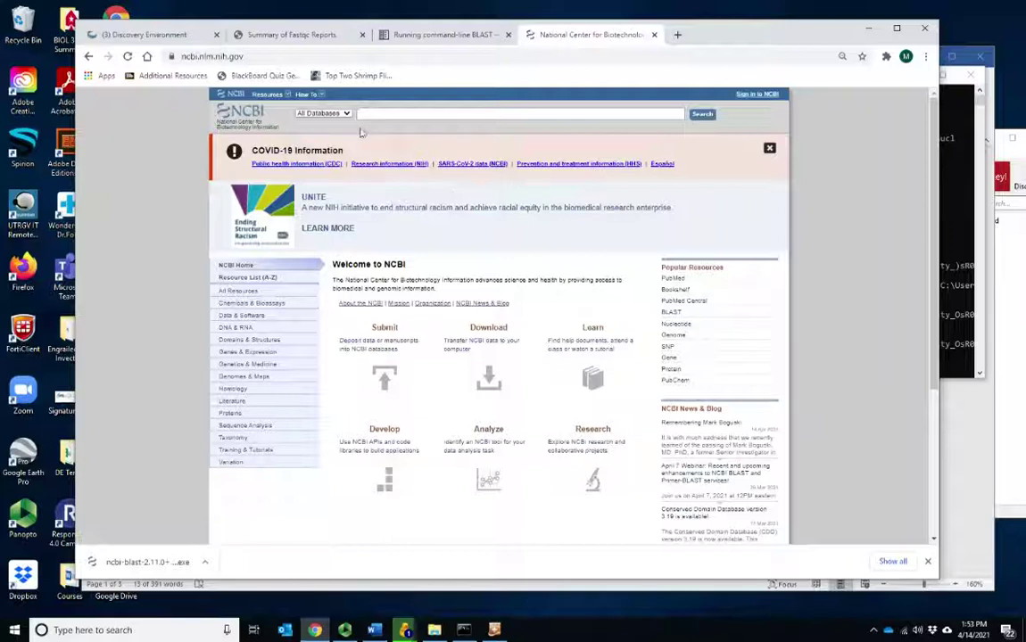
Search the NCBI Nucleotide database for "atp synthase"
{"action": "left_click", "coordinate": [323, 113]}
{"action": "scroll", "coordinate": [343, 214], "scroll_direction": "down", "scroll_amount": 7}
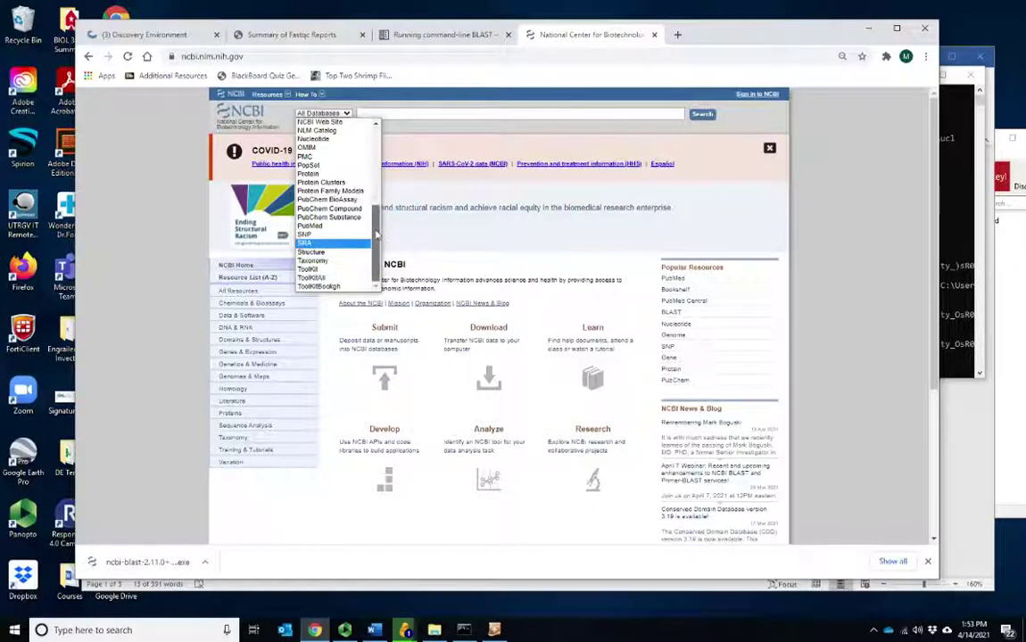
{"action": "scroll", "coordinate": [378, 228], "scroll_direction": "up", "scroll_amount": 2}
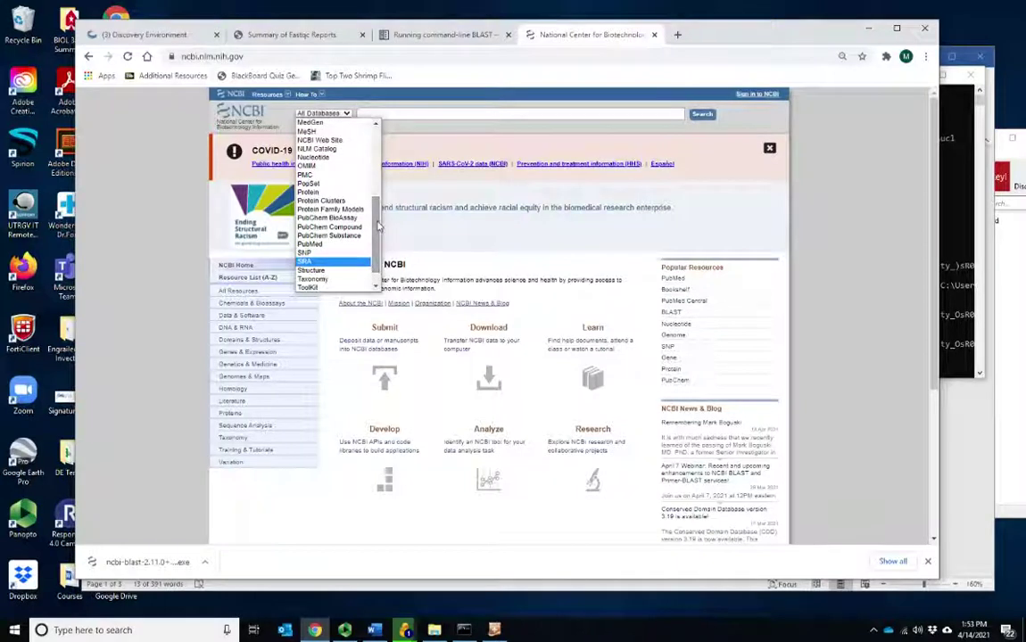
{"action": "left_click", "coordinate": [323, 157]}
{"action": "left_click", "coordinate": [626, 114]}
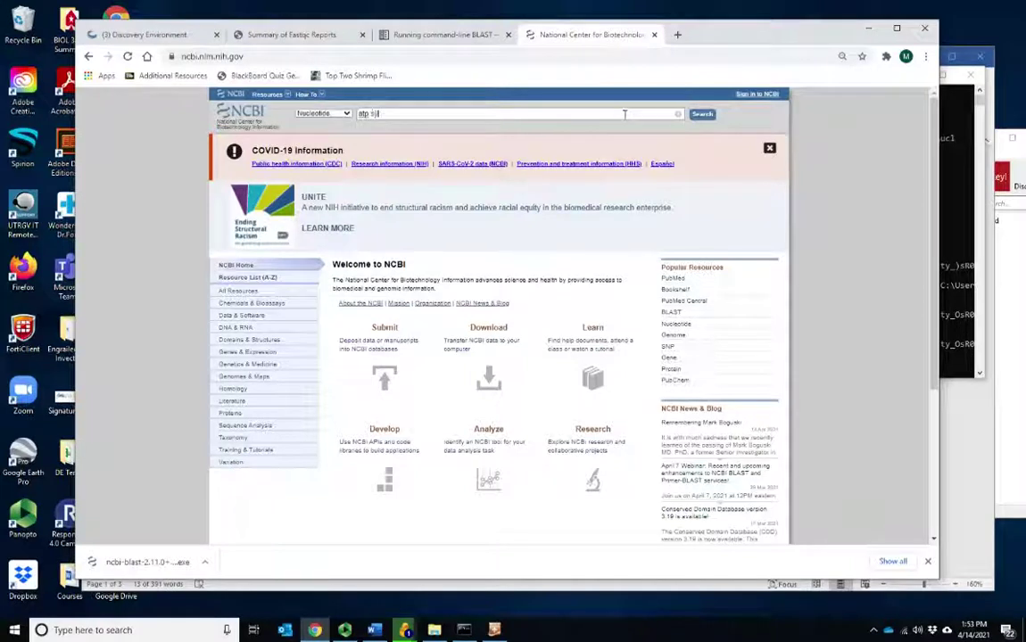
{"action": "type", "text": "atp synthase"}
{"action": "key", "text": "Return"}
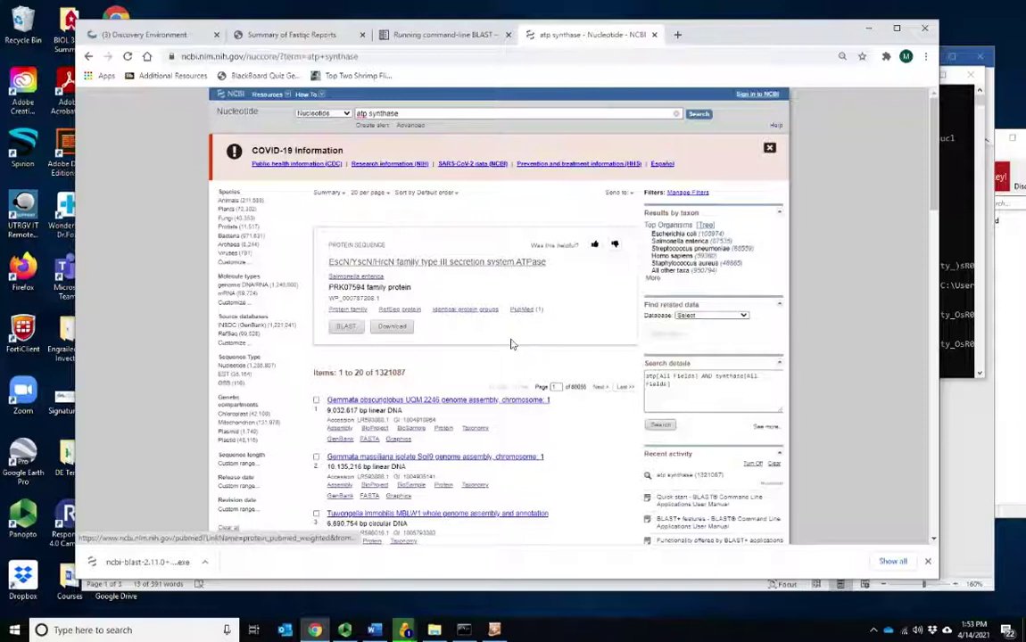
Skim the atp synthase results and search the Nucleotide database for "myosin" instead
{"action": "scroll", "coordinate": [446, 339], "scroll_direction": "down", "scroll_amount": 3}
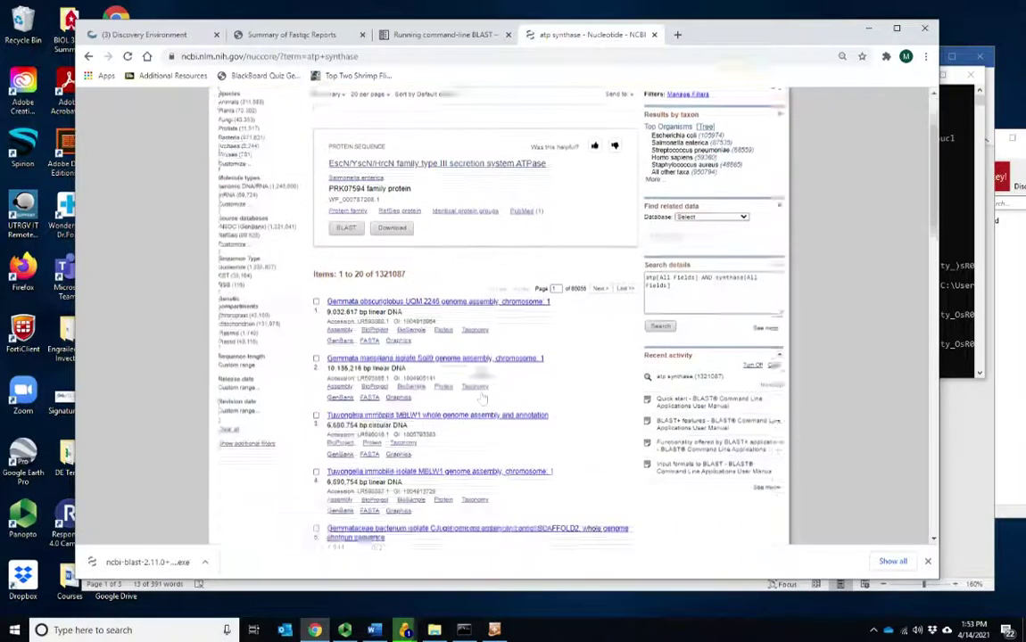
{"action": "scroll", "coordinate": [482, 370], "scroll_direction": "down", "scroll_amount": 5}
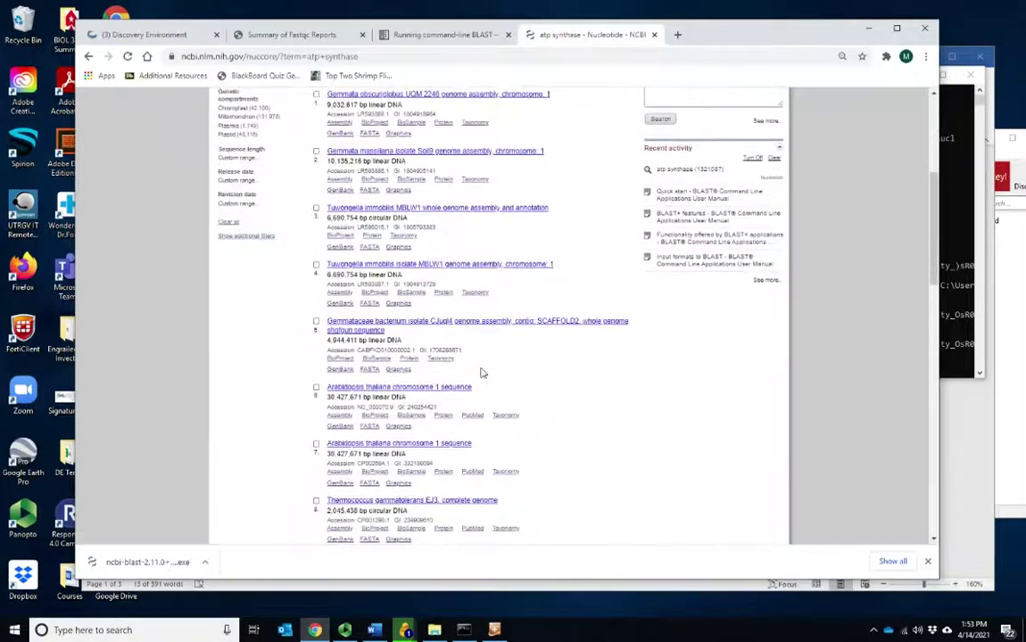
{"action": "scroll", "coordinate": [479, 350], "scroll_direction": "up", "scroll_amount": 8}
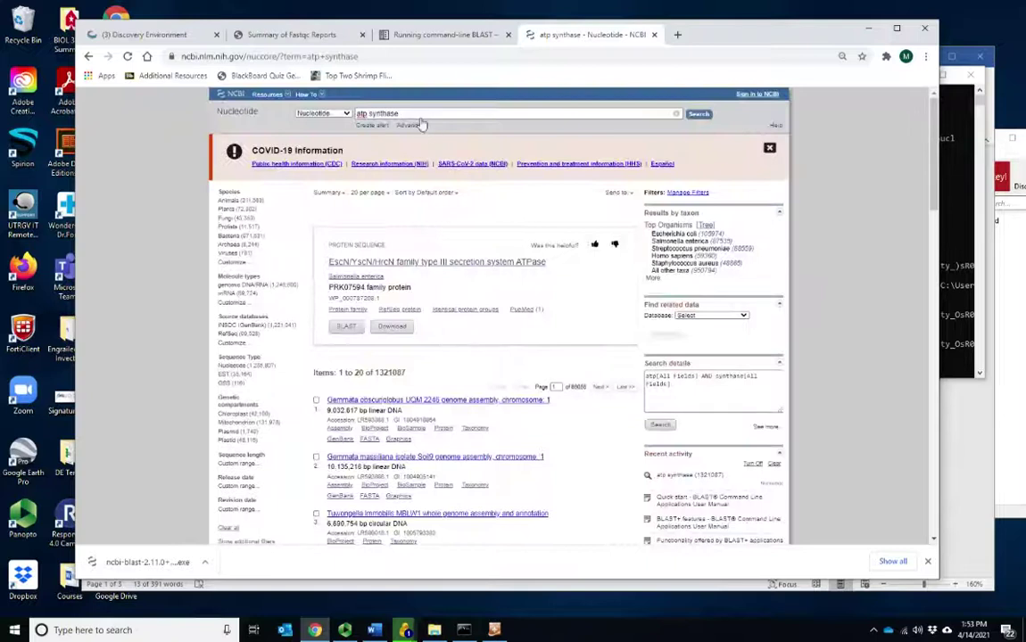
{"action": "type", "text": "myosin"}
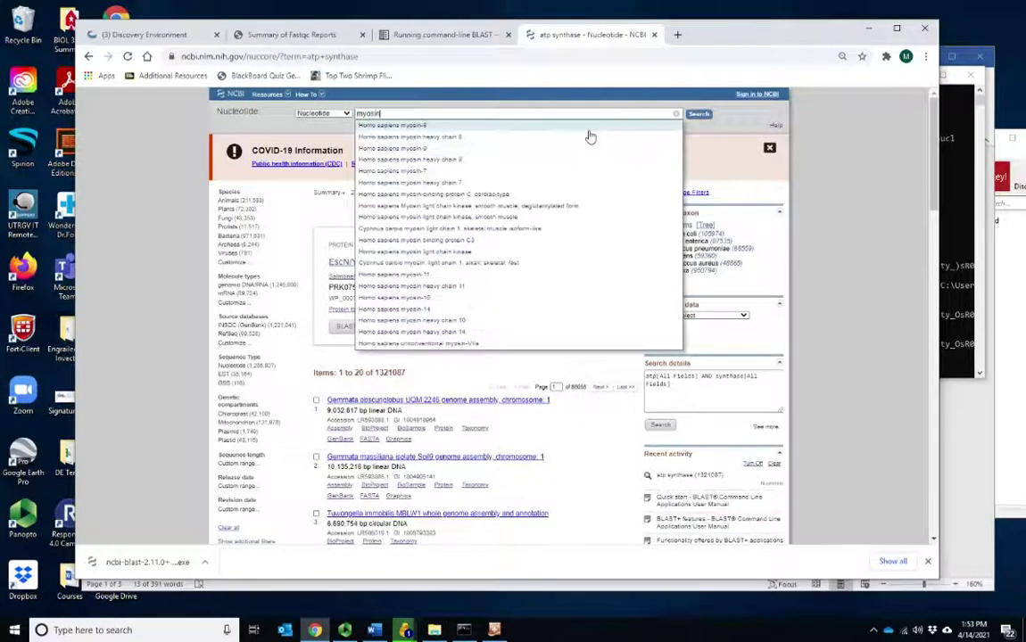
{"action": "key", "text": "Return"}
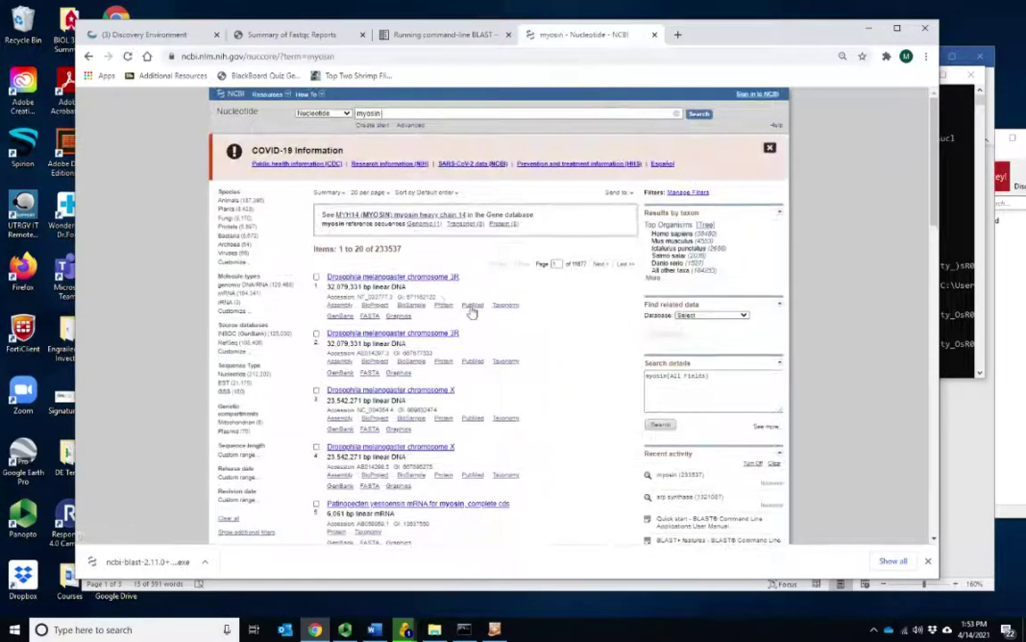
Browse the myosin results, view the record "Patinopecten yessoensis mRNA for myosin, partial cds", and return to the results list
{"action": "scroll", "coordinate": [447, 353], "scroll_direction": "down", "scroll_amount": 3}
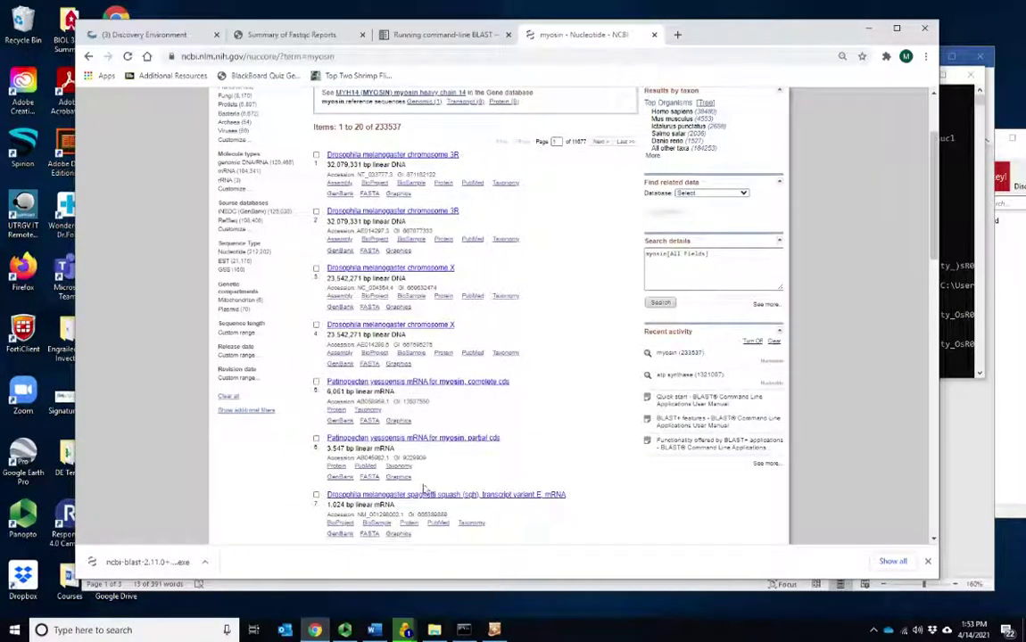
{"action": "scroll", "coordinate": [423, 483], "scroll_direction": "down", "scroll_amount": 3}
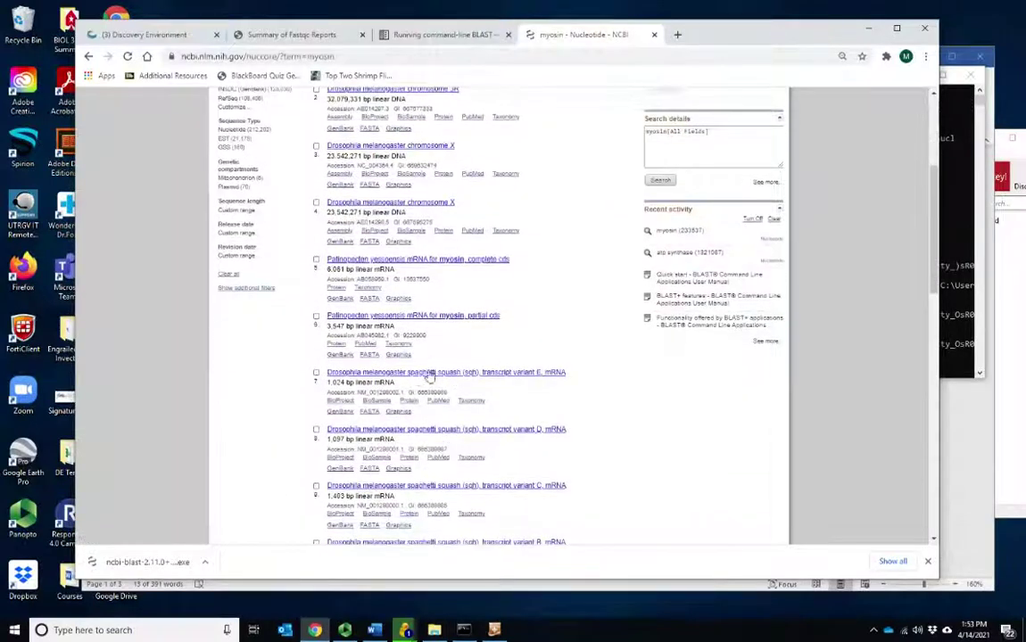
{"action": "scroll", "coordinate": [481, 431], "scroll_direction": "down", "scroll_amount": 3}
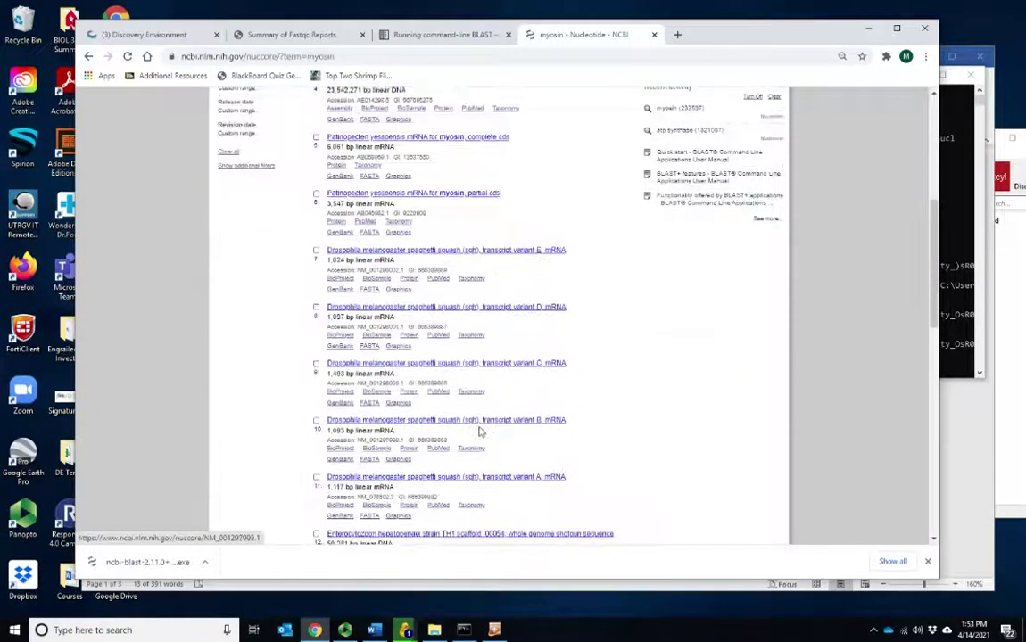
{"action": "scroll", "coordinate": [469, 406], "scroll_direction": "down", "scroll_amount": 3}
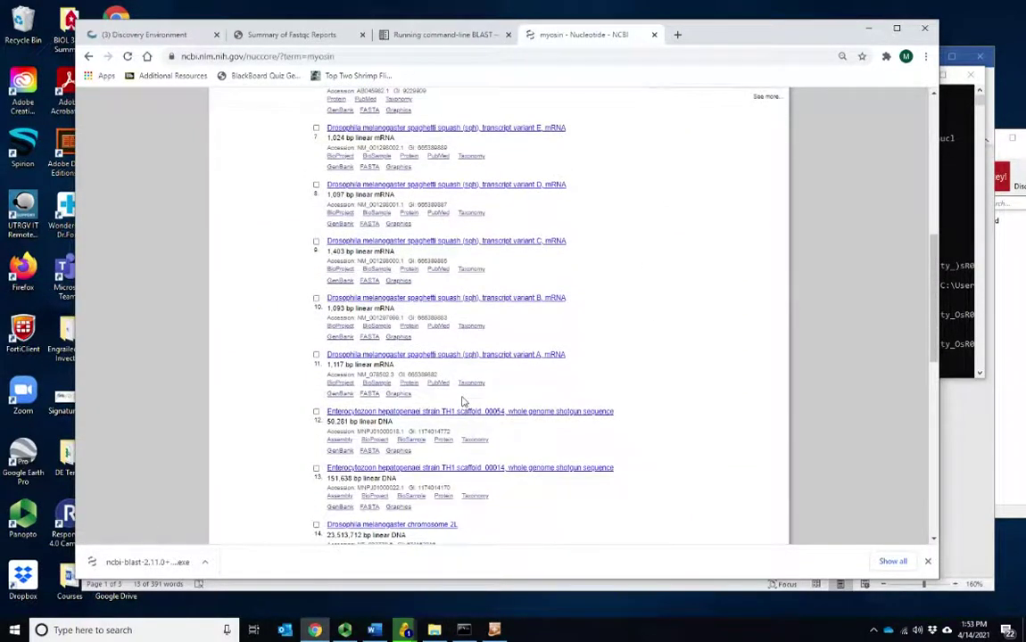
{"action": "scroll", "coordinate": [463, 401], "scroll_direction": "down", "scroll_amount": 3}
{"action": "scroll", "coordinate": [462, 401], "scroll_direction": "up", "scroll_amount": 3}
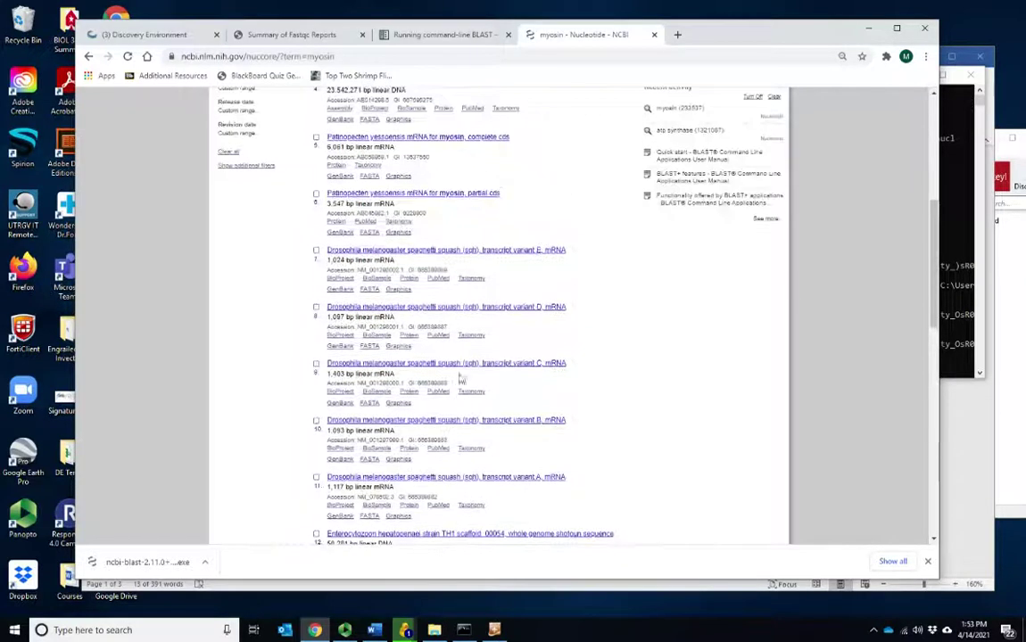
{"action": "left_click", "coordinate": [348, 194]}
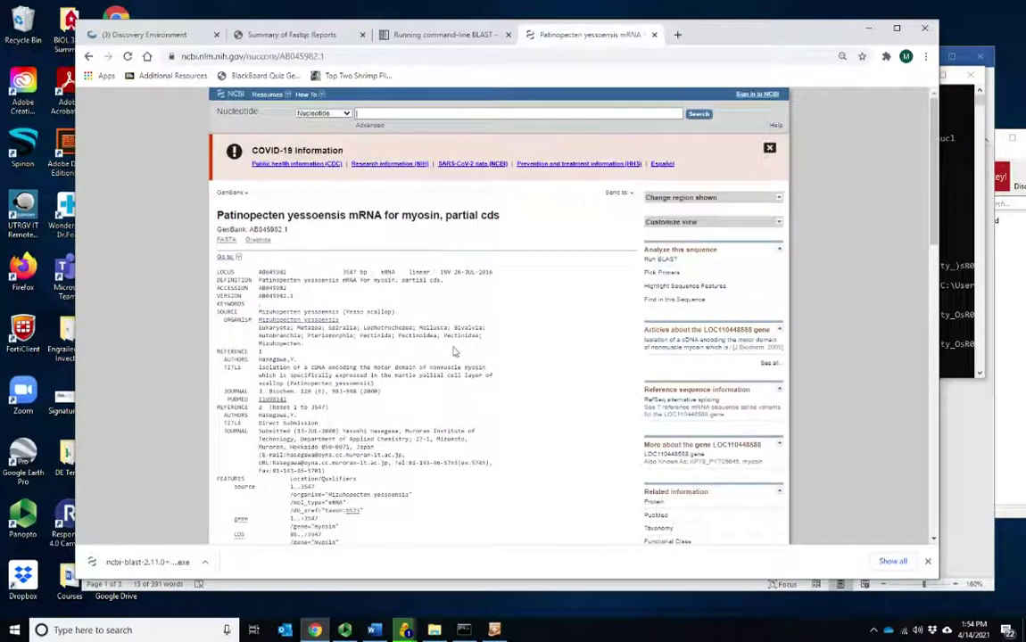
{"action": "left_click", "coordinate": [88, 56]}
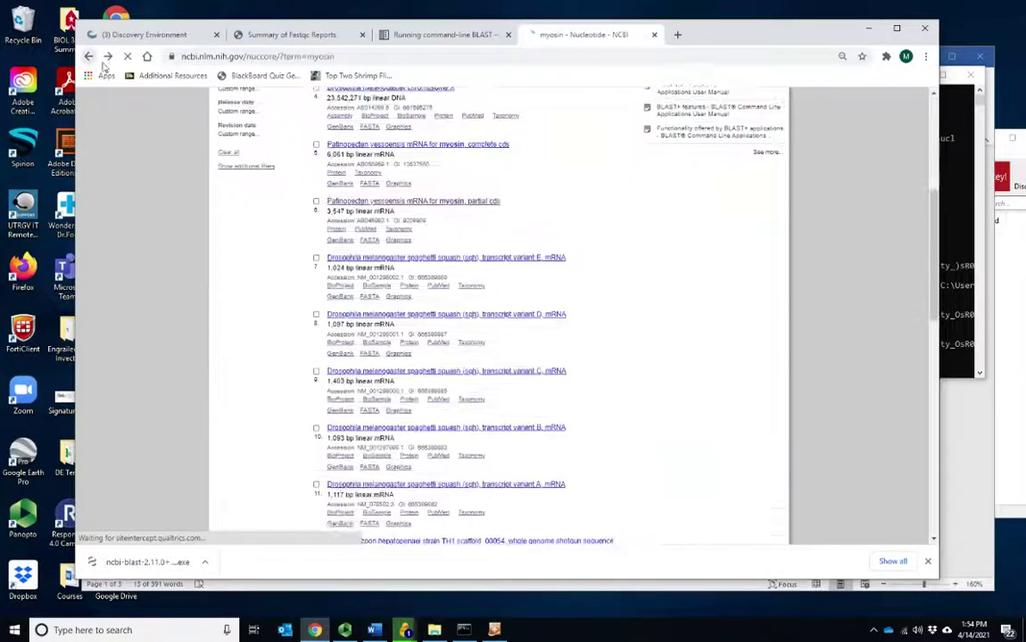
Switch the NCBI search to the Taxonomy database and search for "Drosophila"
{"action": "scroll", "coordinate": [465, 242], "scroll_direction": "up", "scroll_amount": 3}
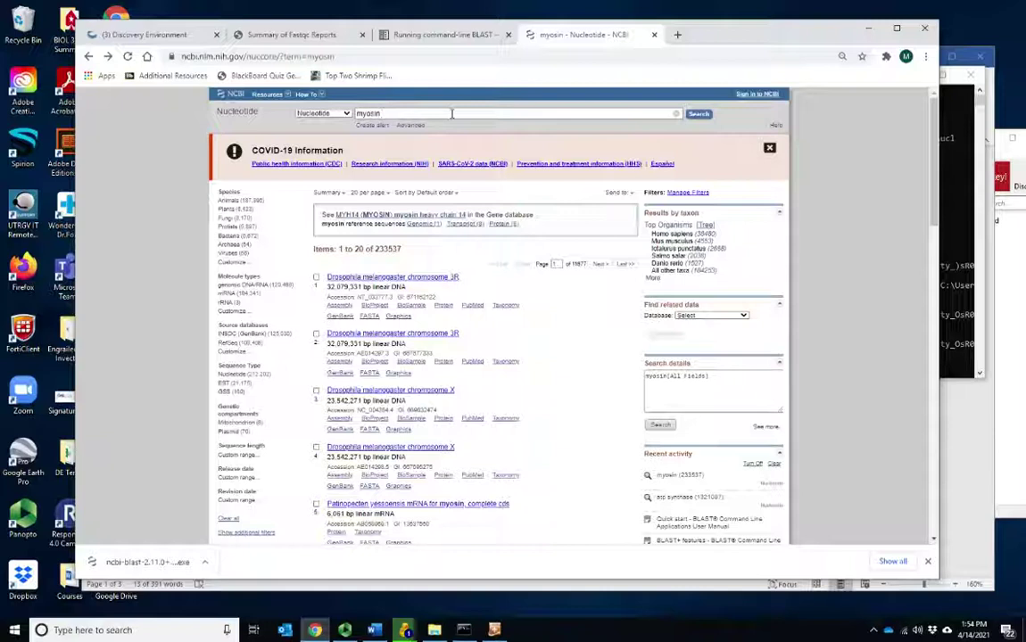
{"action": "left_click", "coordinate": [346, 113]}
{"action": "scroll", "coordinate": [344, 223], "scroll_direction": "down", "scroll_amount": 5}
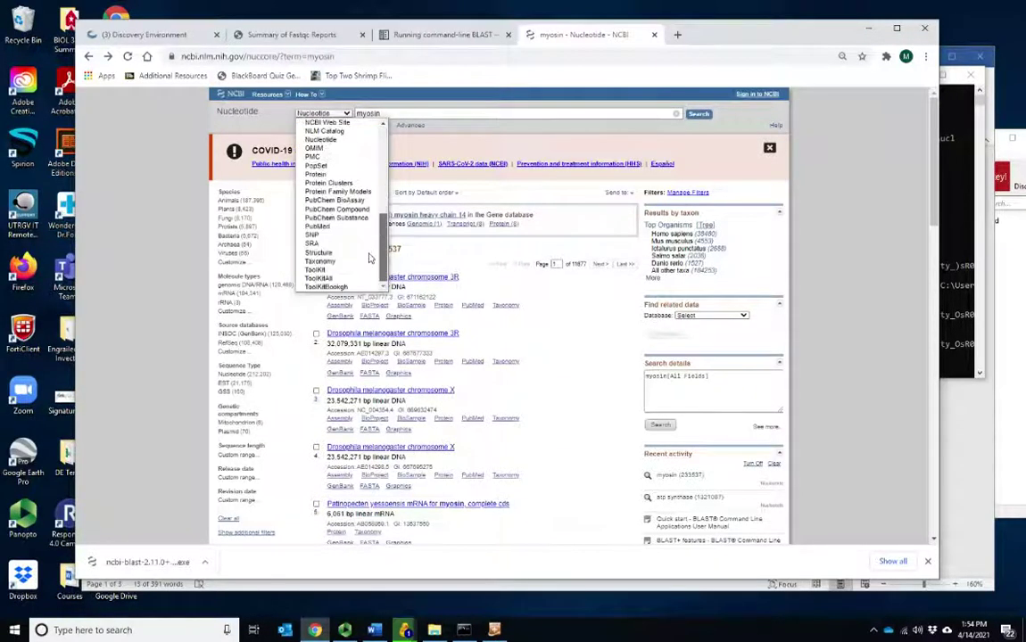
{"action": "left_click", "coordinate": [344, 264]}
{"action": "type", "text": "Drosophila"}
{"action": "key", "text": "Return"}
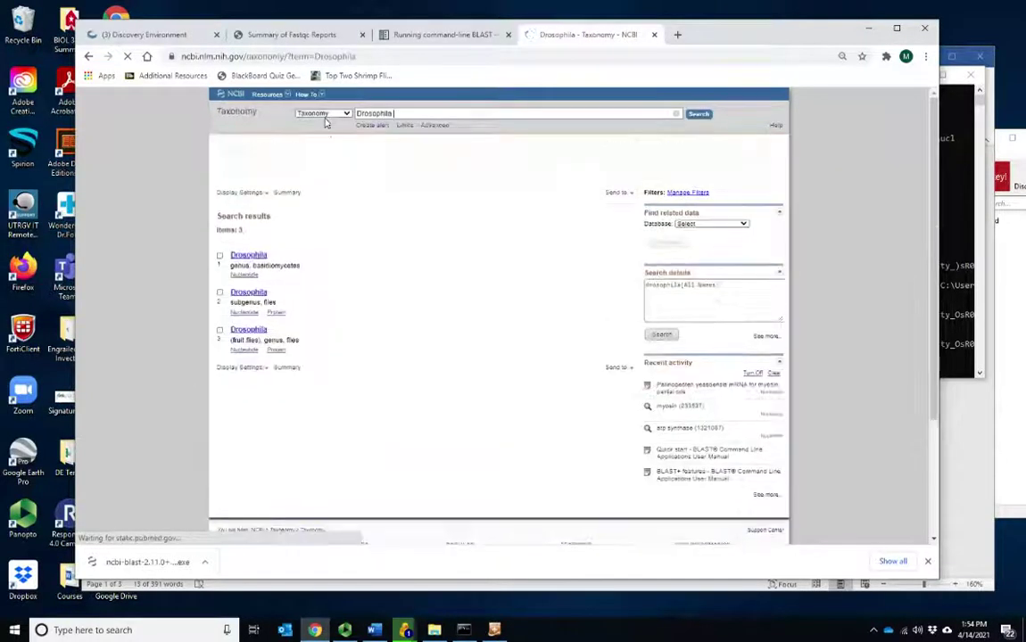
Open the Drosophila (fruit flies) genus in the Taxonomy Browser and list its Nucleotide records
{"action": "left_click", "coordinate": [250, 330]}
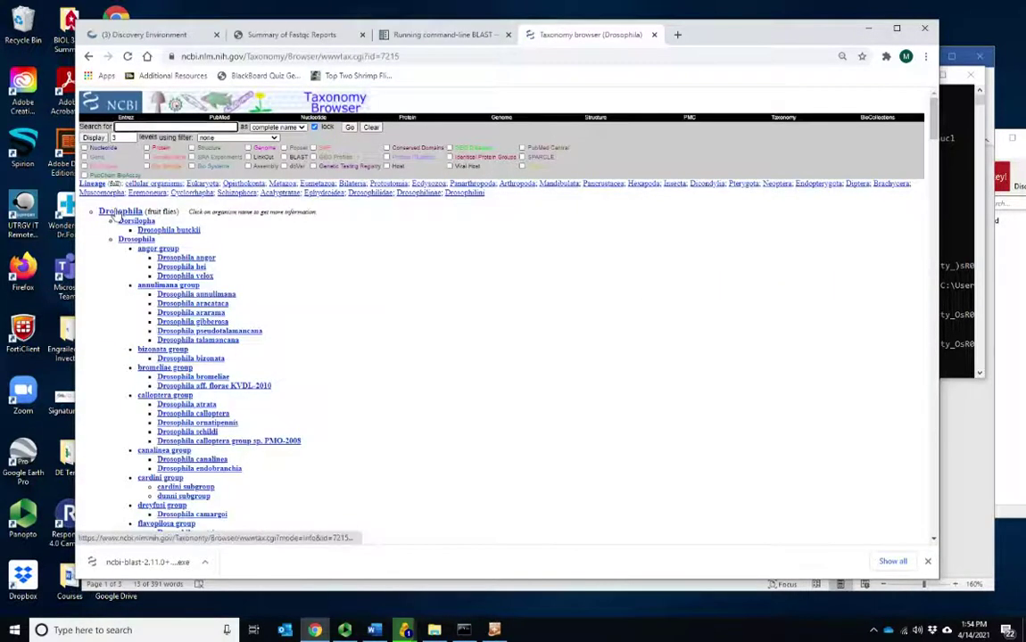
{"action": "left_click", "coordinate": [116, 209]}
{"action": "left_click", "coordinate": [871, 170]}
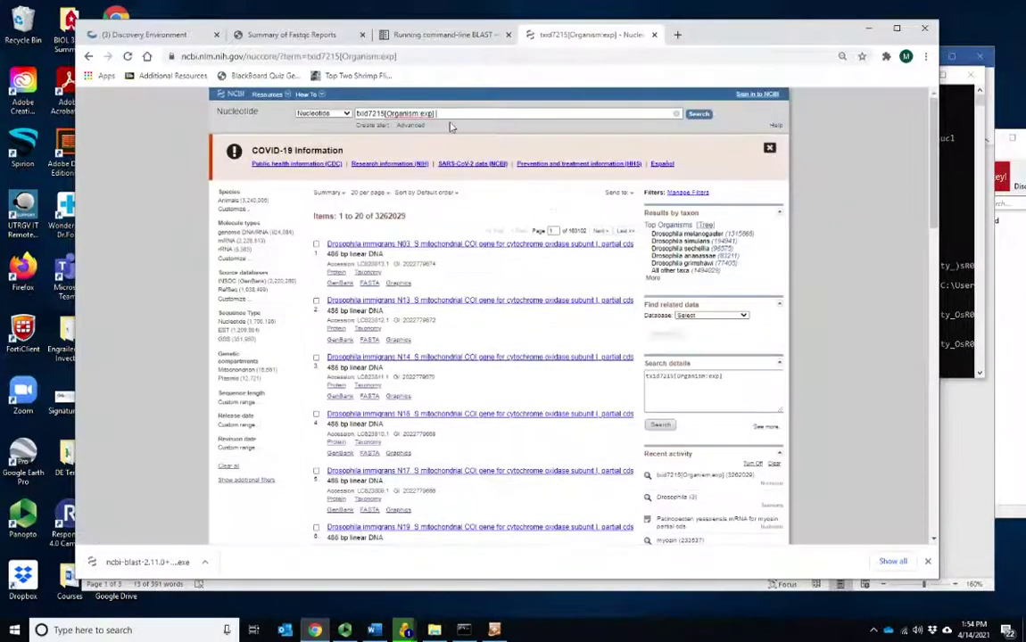
Narrow the txid7215[Organism:exp] Nucleotide search by adding the term "myosin"
{"action": "left_click", "coordinate": [462, 113]}
{"action": "type", "text": "myosin"}
{"action": "key", "text": "Return"}
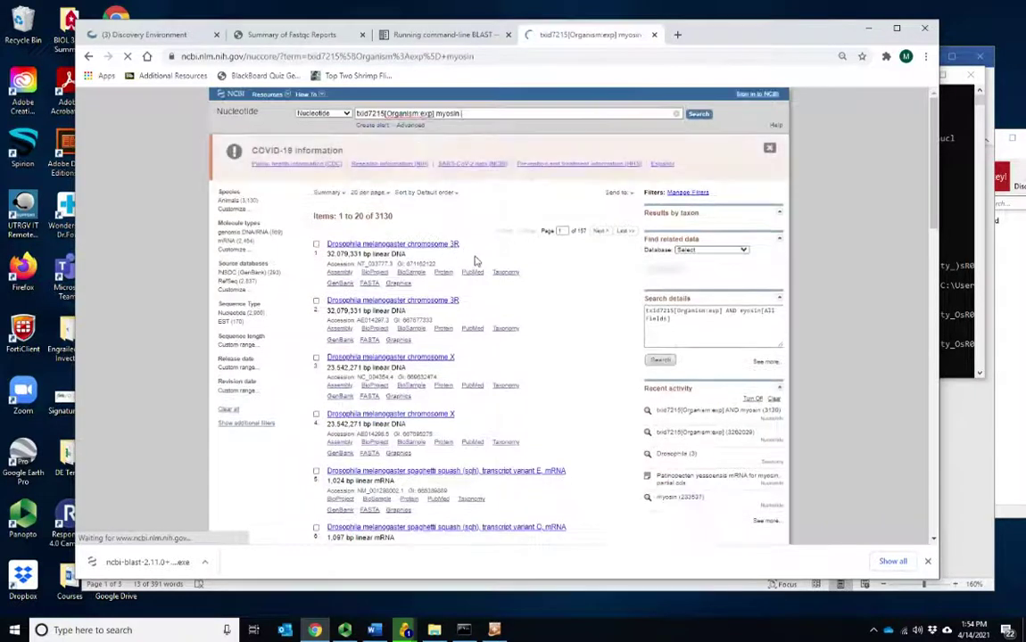
Browse the Drosophila myosin results and open the record for myosin heavy chain, transcript variant V (Mhc), mRNA
{"action": "scroll", "coordinate": [434, 334], "scroll_direction": "down", "scroll_amount": 1}
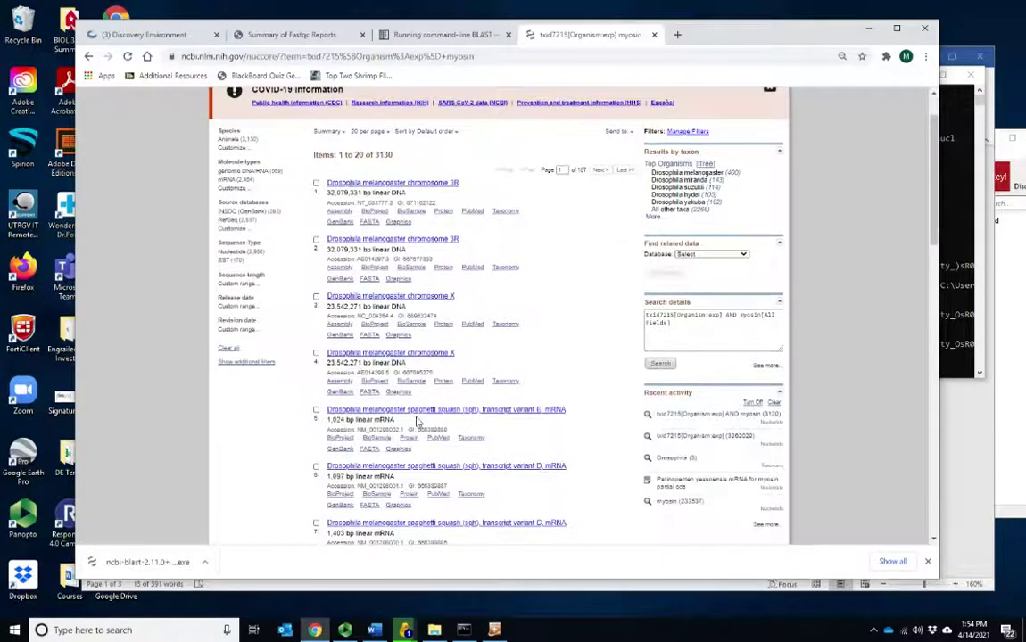
{"action": "scroll", "coordinate": [432, 412], "scroll_direction": "down", "scroll_amount": 4}
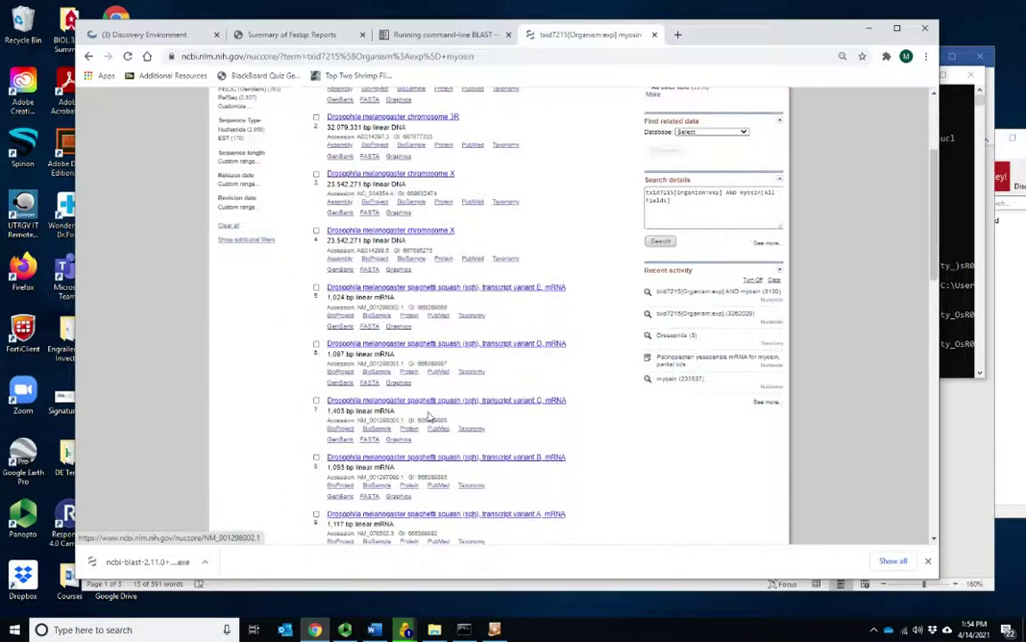
{"action": "scroll", "coordinate": [446, 406], "scroll_direction": "down", "scroll_amount": 2}
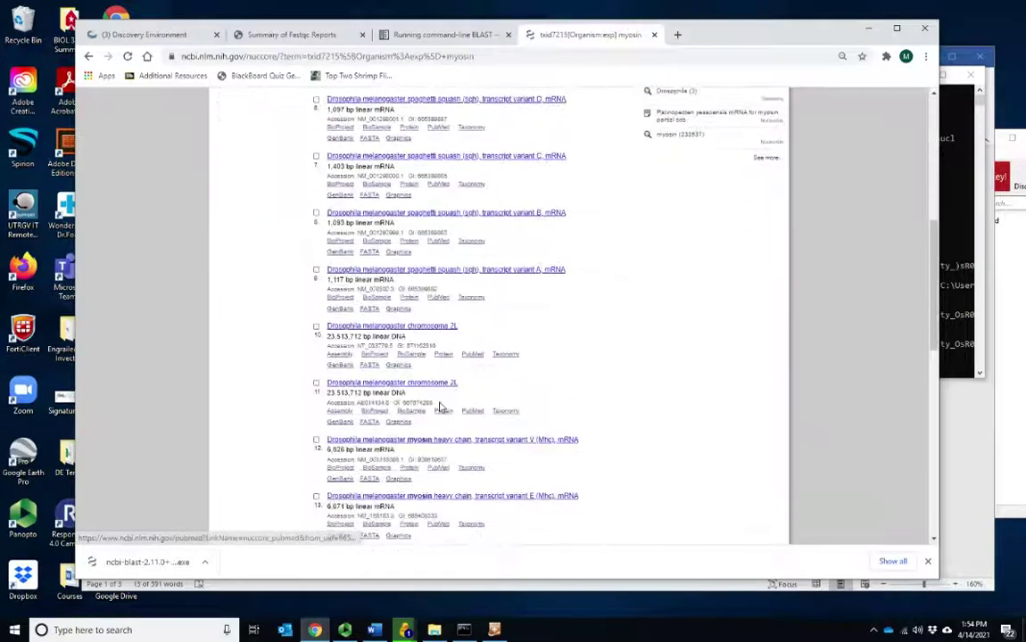
{"action": "scroll", "coordinate": [464, 392], "scroll_direction": "up", "scroll_amount": 1}
{"action": "scroll", "coordinate": [474, 368], "scroll_direction": "down", "scroll_amount": 1}
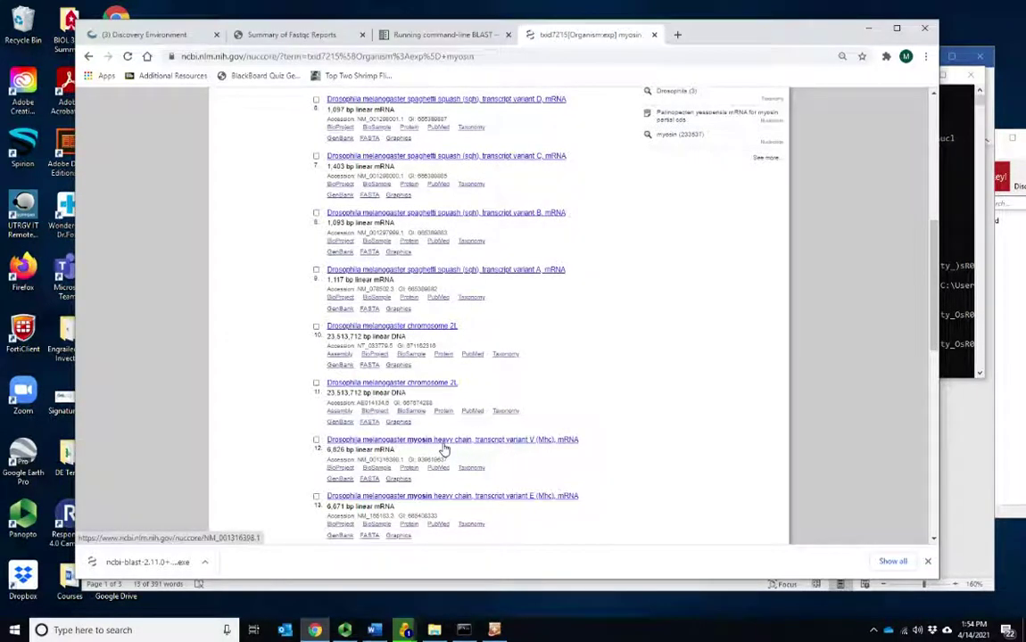
{"action": "left_click", "coordinate": [511, 439]}
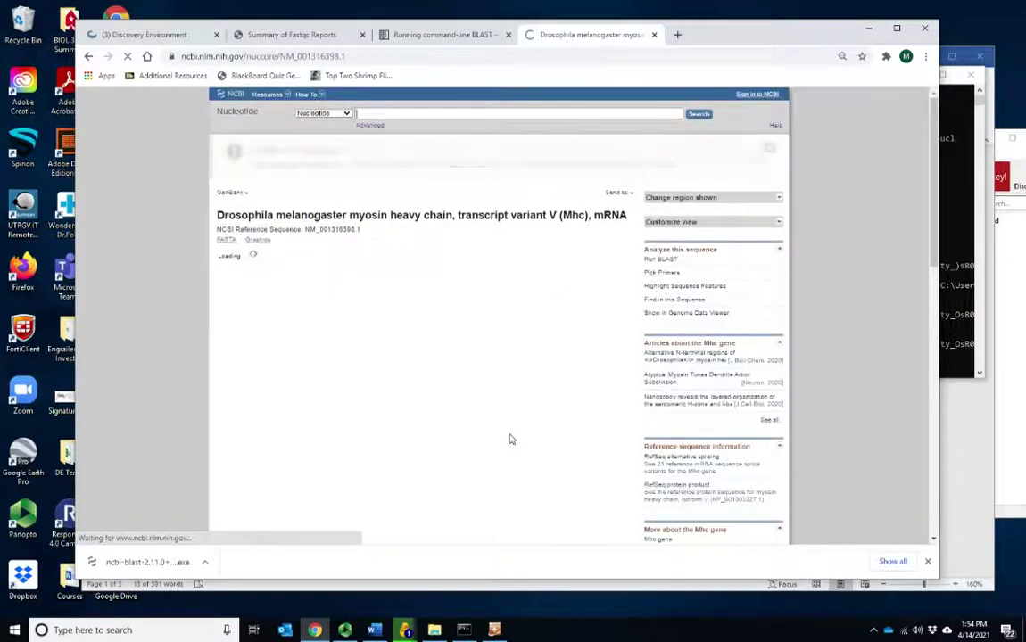
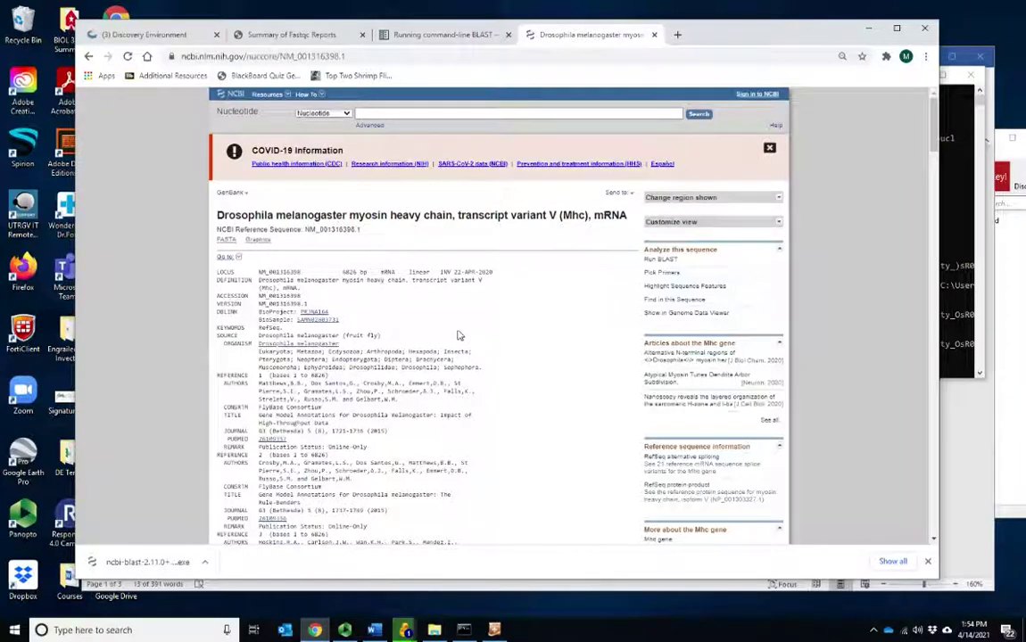
Select the CDS feature of the myosin heavy chain record and display that coding region as FASTA
{"action": "scroll", "coordinate": [458, 336], "scroll_direction": "down", "scroll_amount": 5}
{"action": "scroll", "coordinate": [471, 347], "scroll_direction": "down", "scroll_amount": 15}
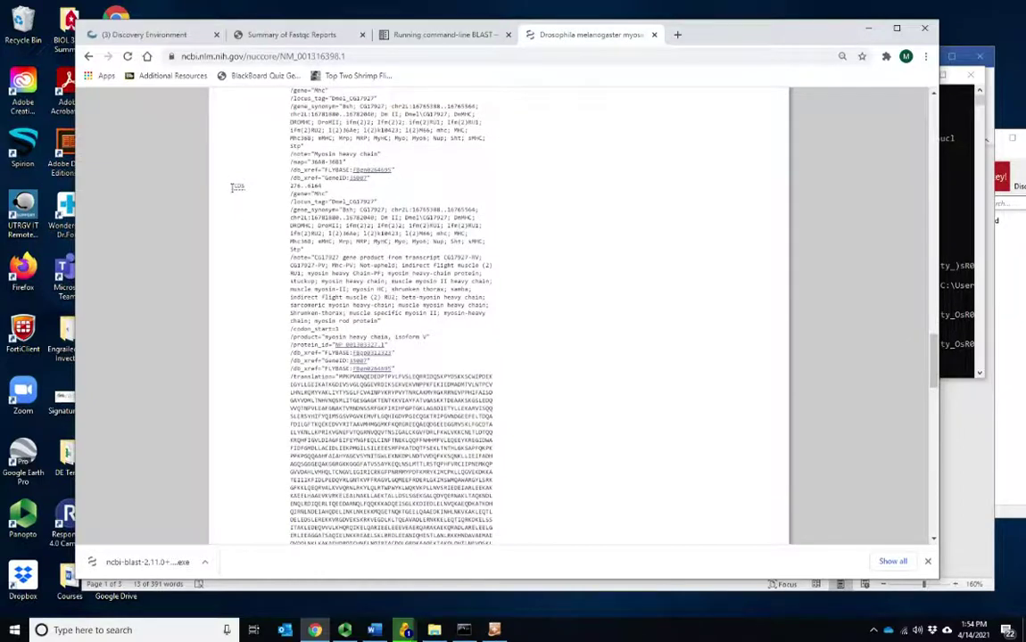
{"action": "left_click", "coordinate": [237, 187]}
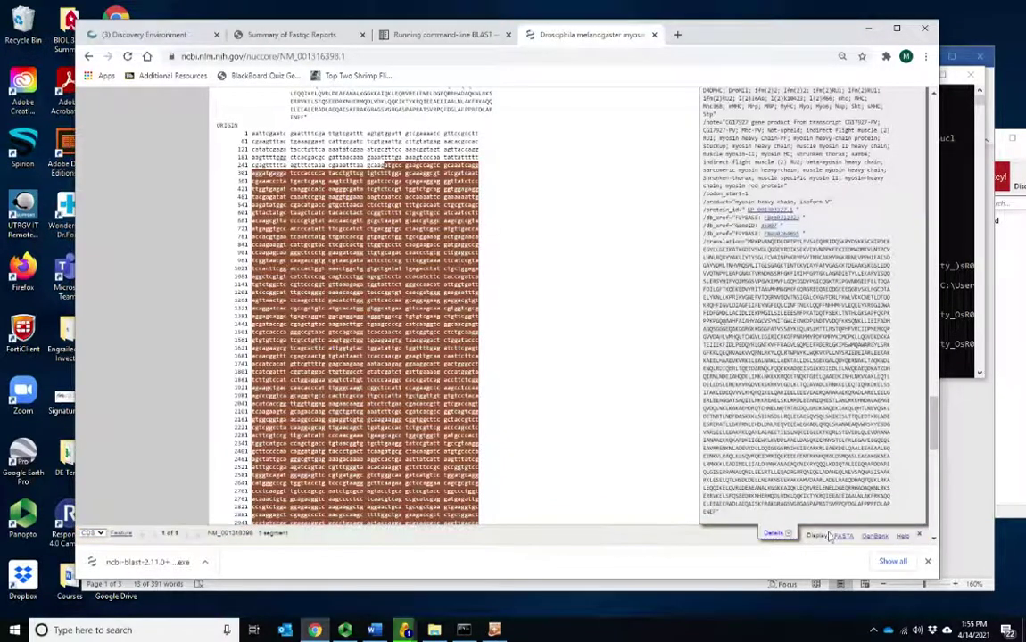
{"action": "left_click", "coordinate": [841, 536]}
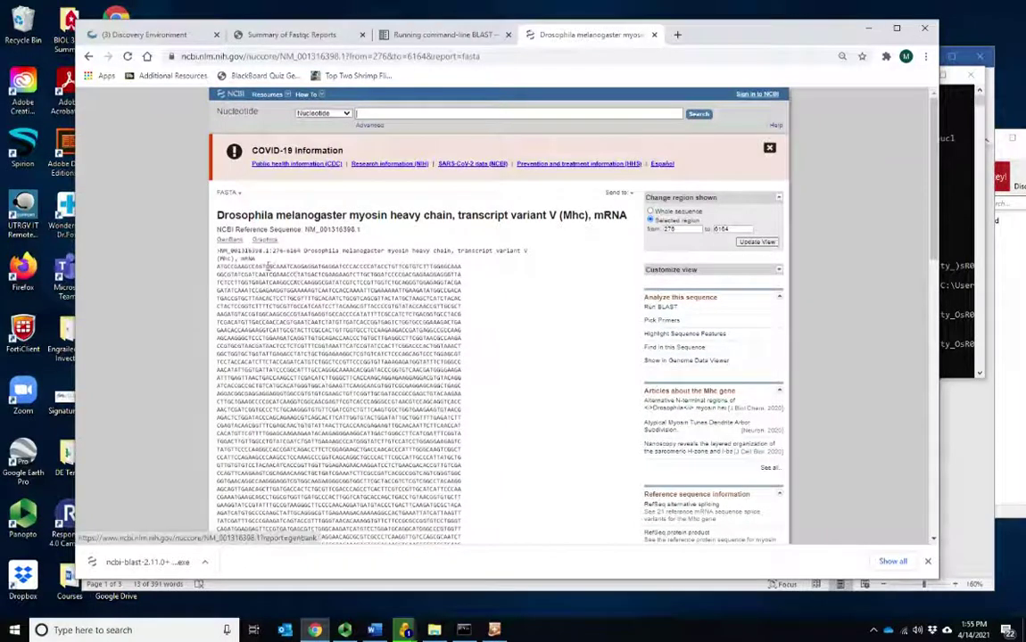
Copy the myosin heavy chain FASTA sequence over the opsin entry in NoName02.txt in NoteTab Light, and remove the accession and range from its header
{"action": "left_click_drag", "start_coordinate": [219, 252], "coordinate": [260, 263]}
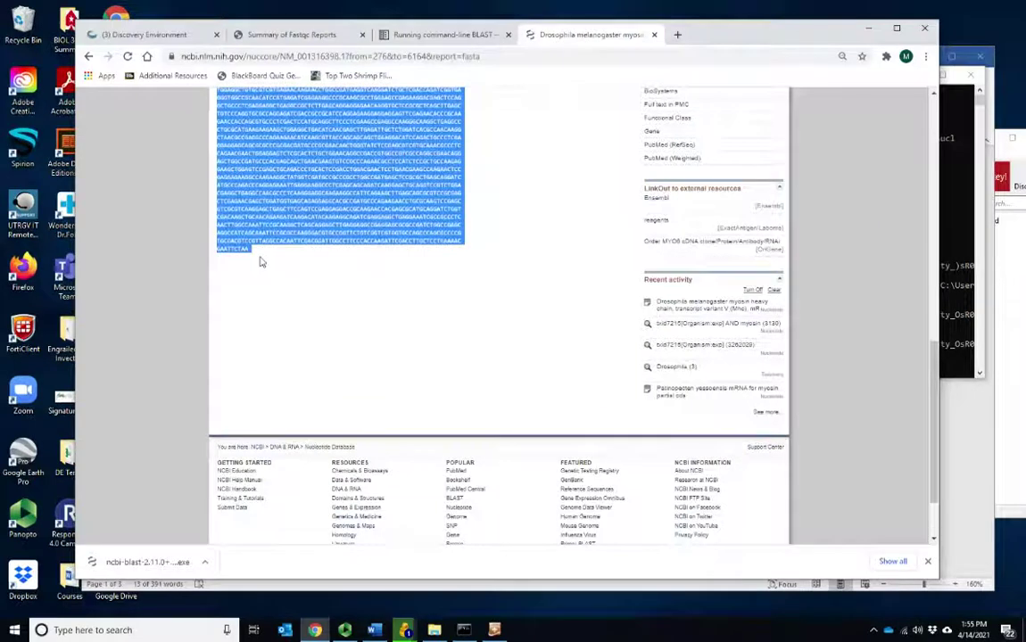
{"action": "key", "text": "ctrl+c"}
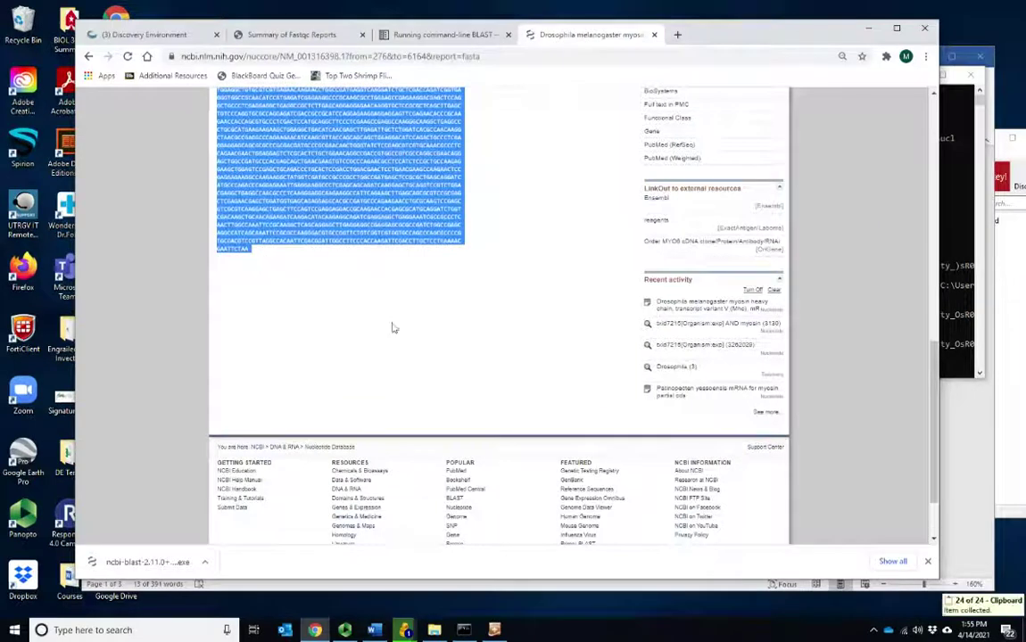
{"action": "left_click", "coordinate": [493, 629]}
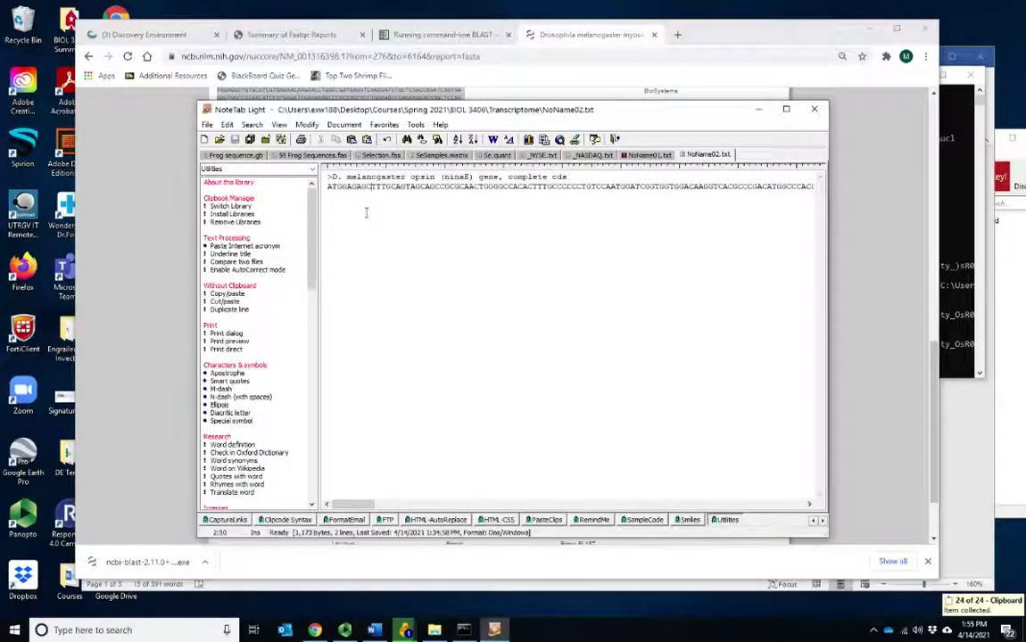
{"action": "key", "text": "ctrl+a"}
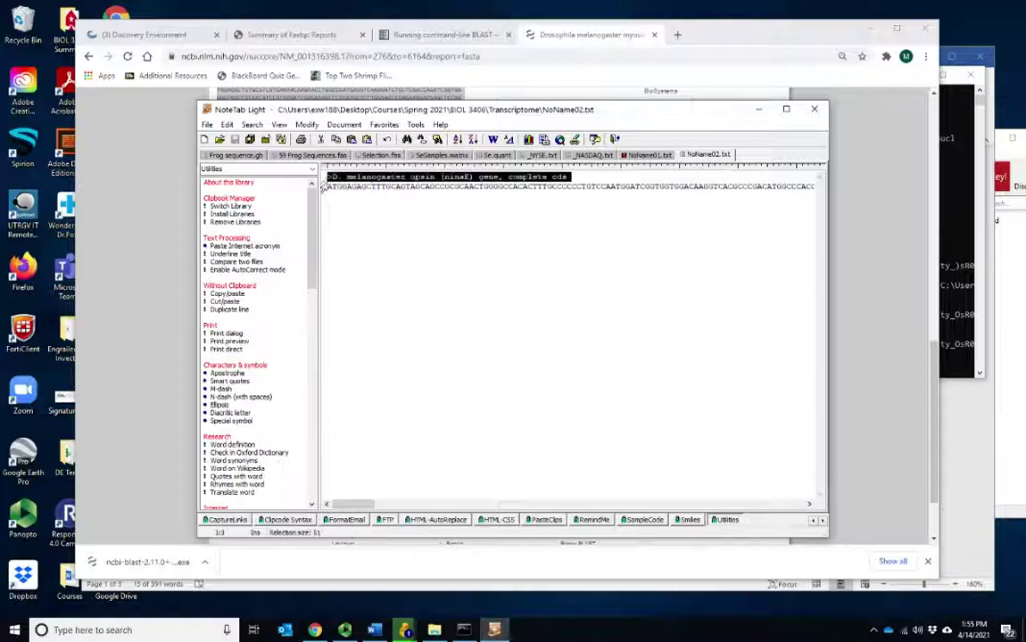
{"action": "key", "text": "ctrl+v"}
{"action": "scroll", "coordinate": [413, 246], "scroll_direction": "up", "scroll_amount": 15}
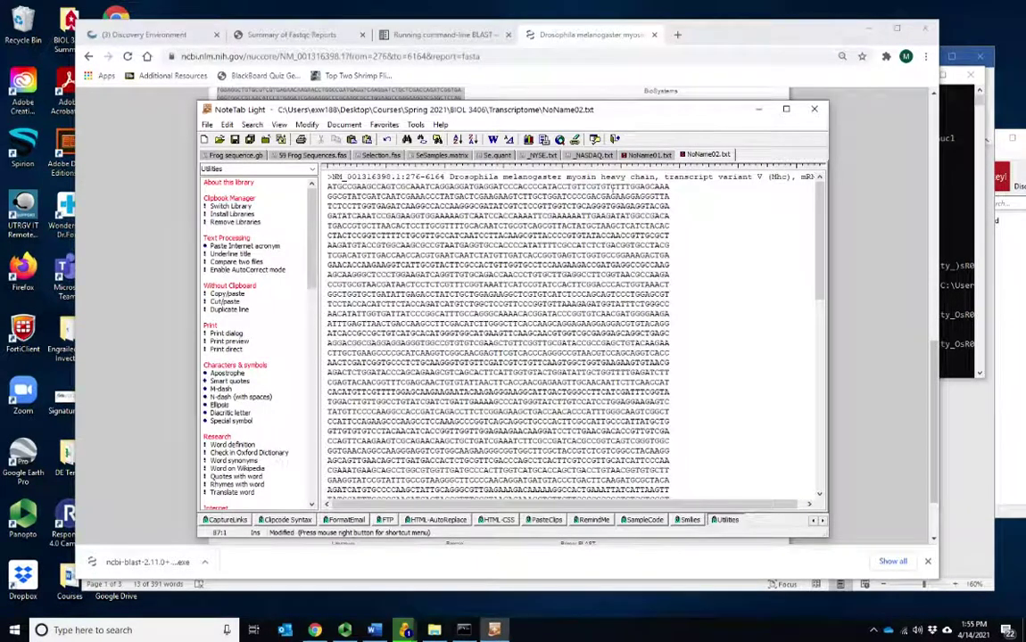
{"action": "left_click_drag", "start_coordinate": [446, 177], "coordinate": [332, 179]}
{"action": "key", "text": "Delete"}
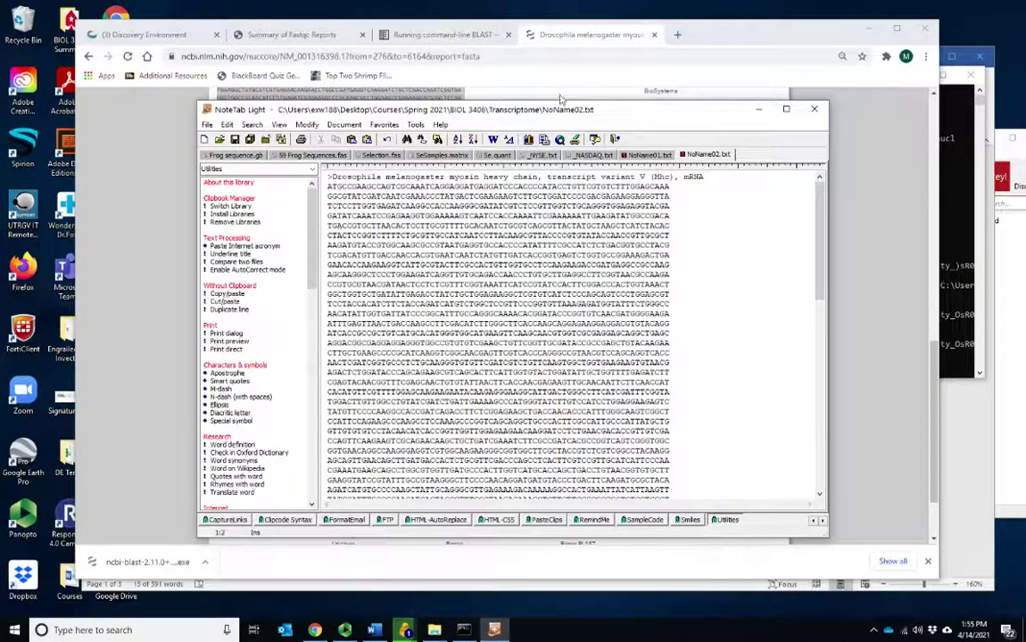
Switch back to the Drosophila myosin results in Chrome and open the record for spaghetti squash (sqh), transcript variant A, mRNA
{"action": "left_click", "coordinate": [499, 71]}
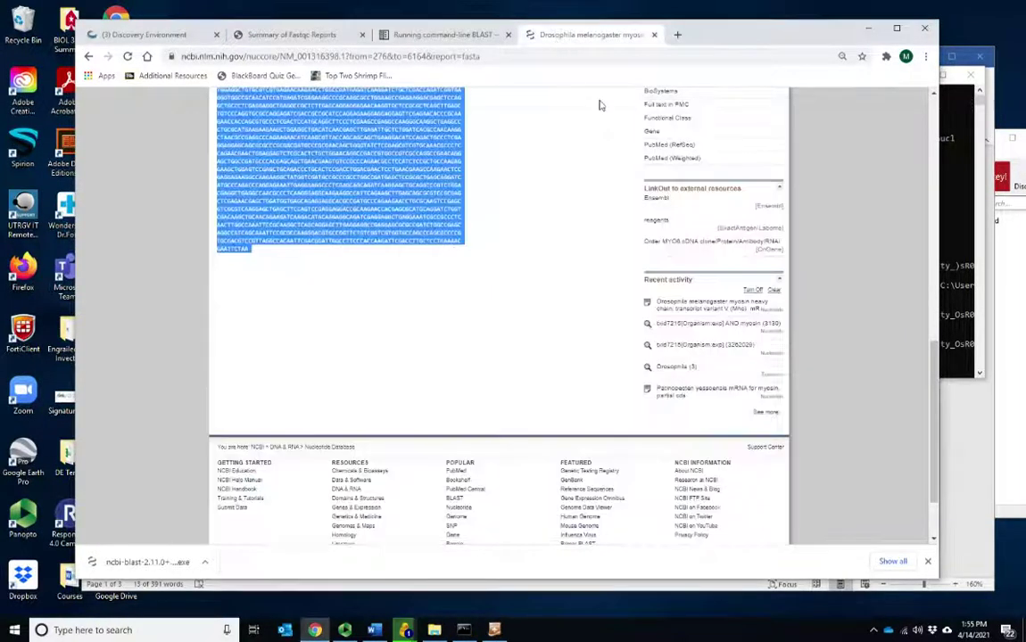
{"action": "left_click", "coordinate": [88, 56]}
{"action": "left_click", "coordinate": [88, 56]}
{"action": "scroll", "coordinate": [337, 201], "scroll_direction": "up", "scroll_amount": 2}
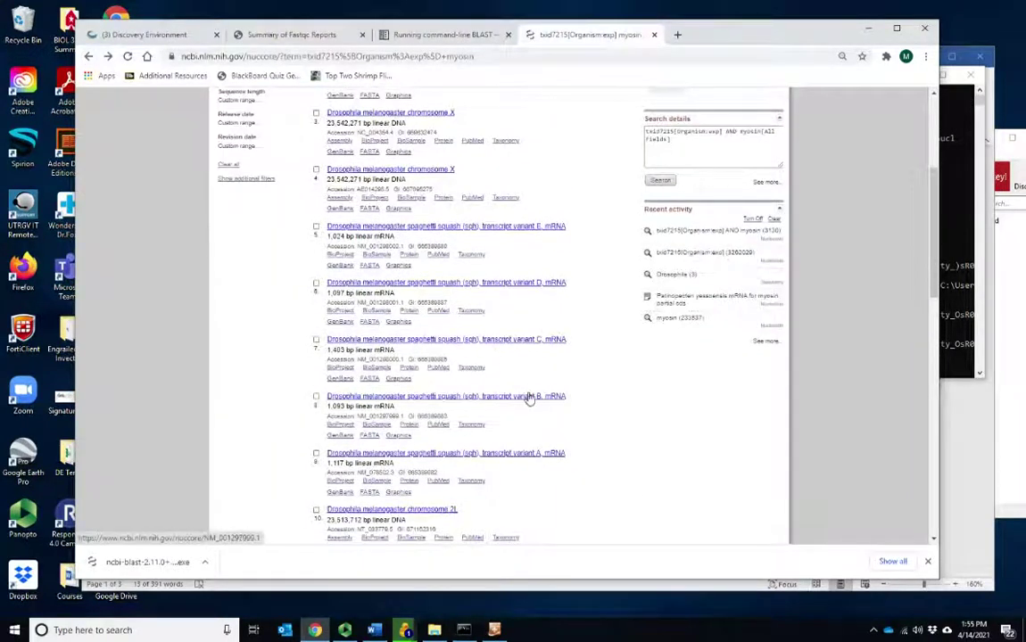
{"action": "left_click", "coordinate": [506, 455]}
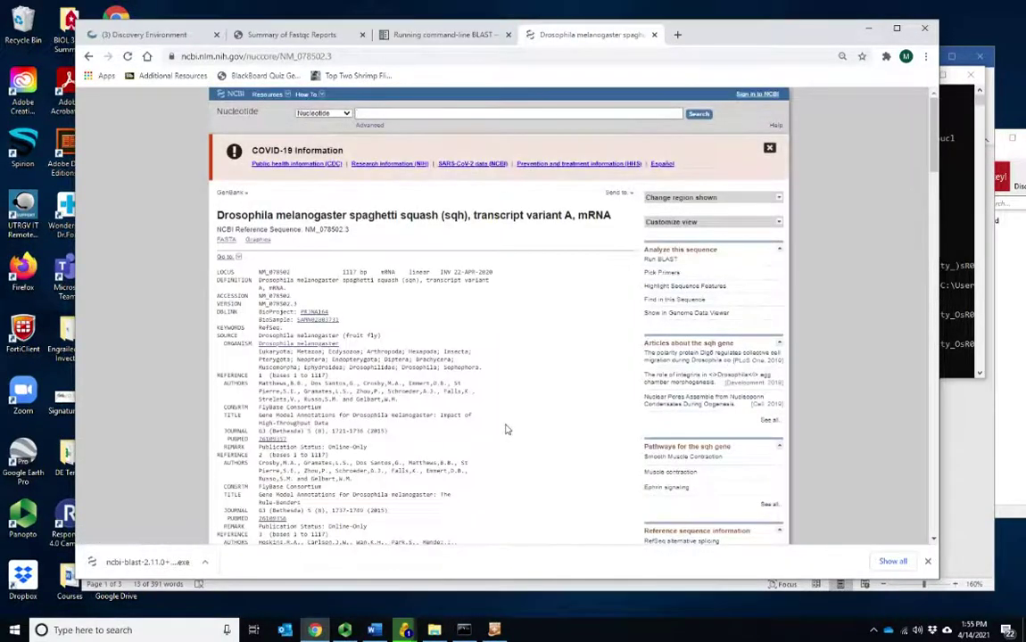
Select the CDS feature of the spaghetti squash record and display that coding region as FASTA
{"action": "scroll", "coordinate": [487, 420], "scroll_direction": "down", "scroll_amount": 15}
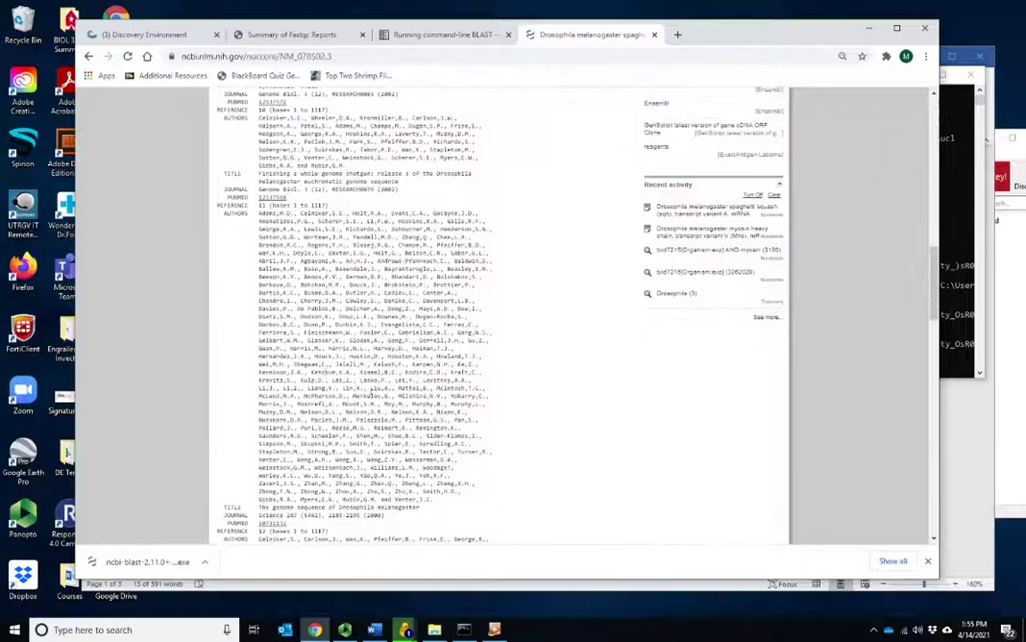
{"action": "scroll", "coordinate": [311, 375], "scroll_direction": "down", "scroll_amount": 10}
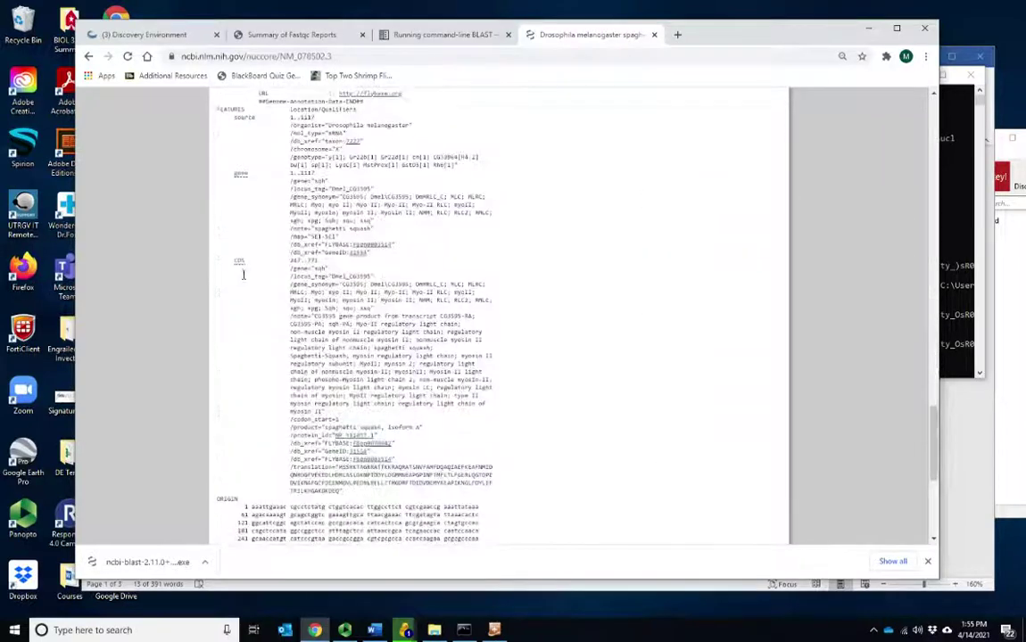
{"action": "left_click", "coordinate": [238, 263]}
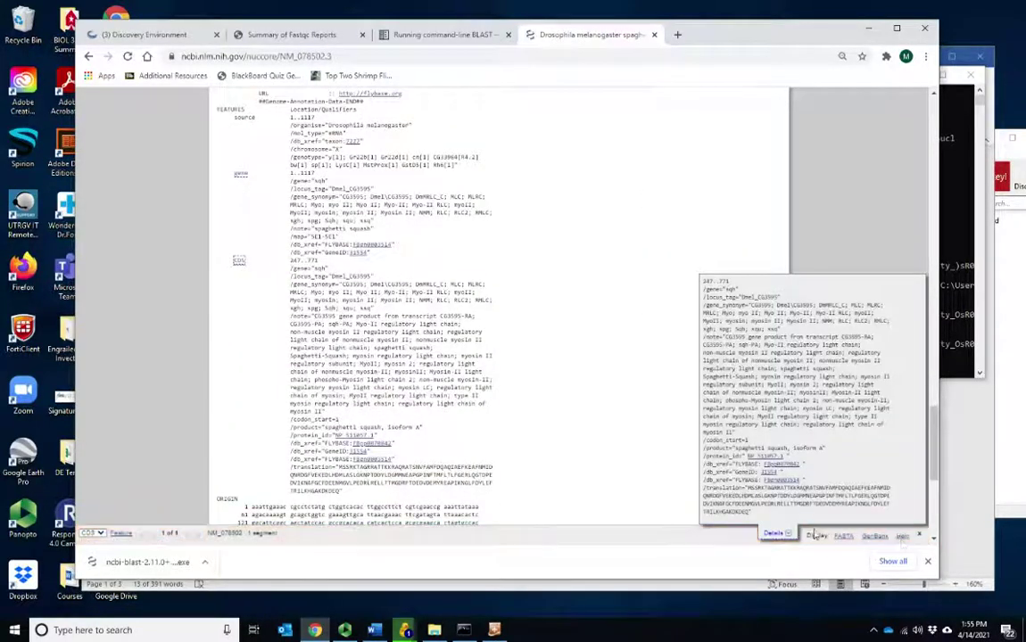
{"action": "left_click", "coordinate": [771, 534]}
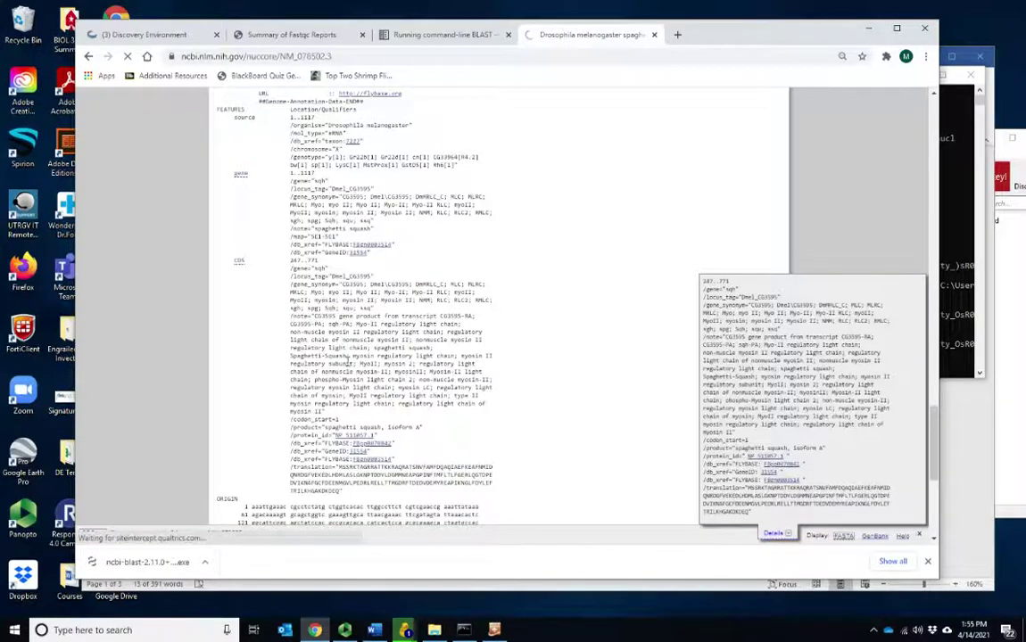
Copy the spaghetti squash FASTA sequence and append it below the myosin heavy chain sequence in NoName02.txt in NoteTab Light
{"action": "left_click_drag", "start_coordinate": [353, 330], "coordinate": [219, 249]}
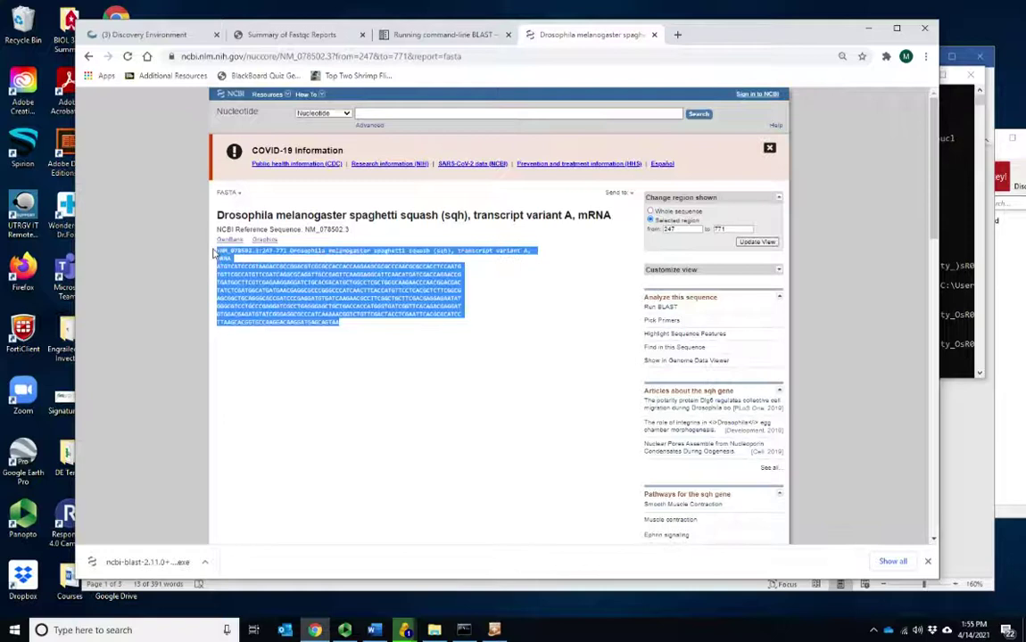
{"action": "key", "text": "ctrl+c"}
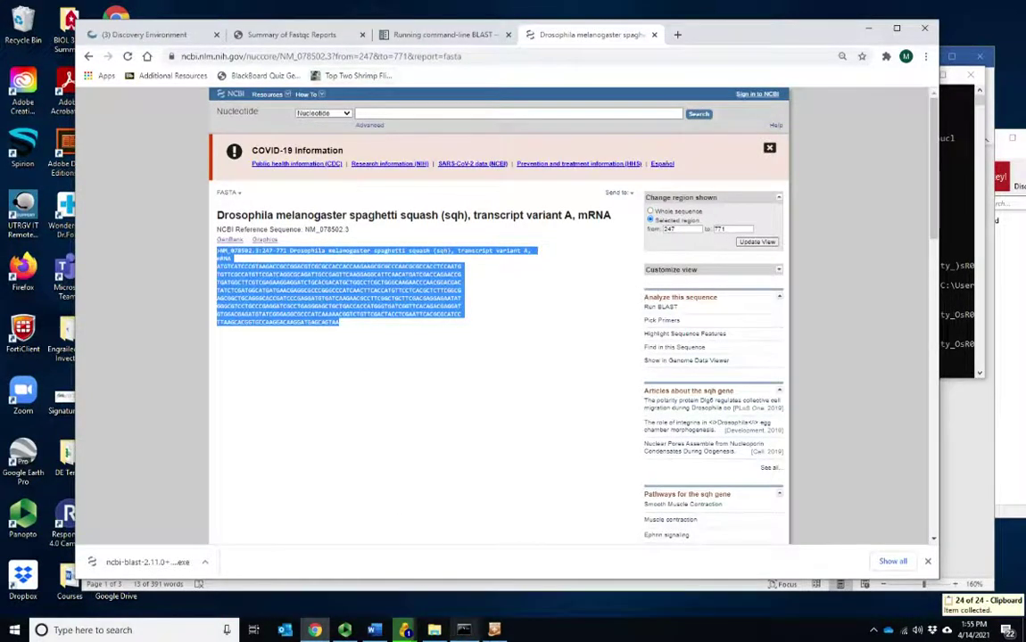
{"action": "left_click", "coordinate": [495, 631]}
{"action": "key", "text": "ctrl+v"}
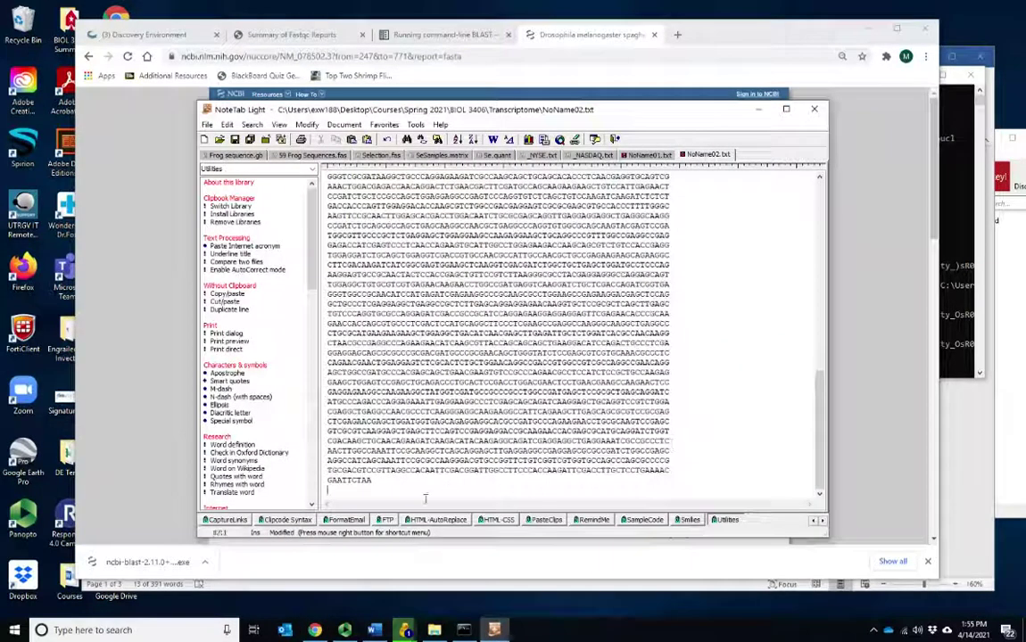
{"action": "key", "text": "ctrl+v"}
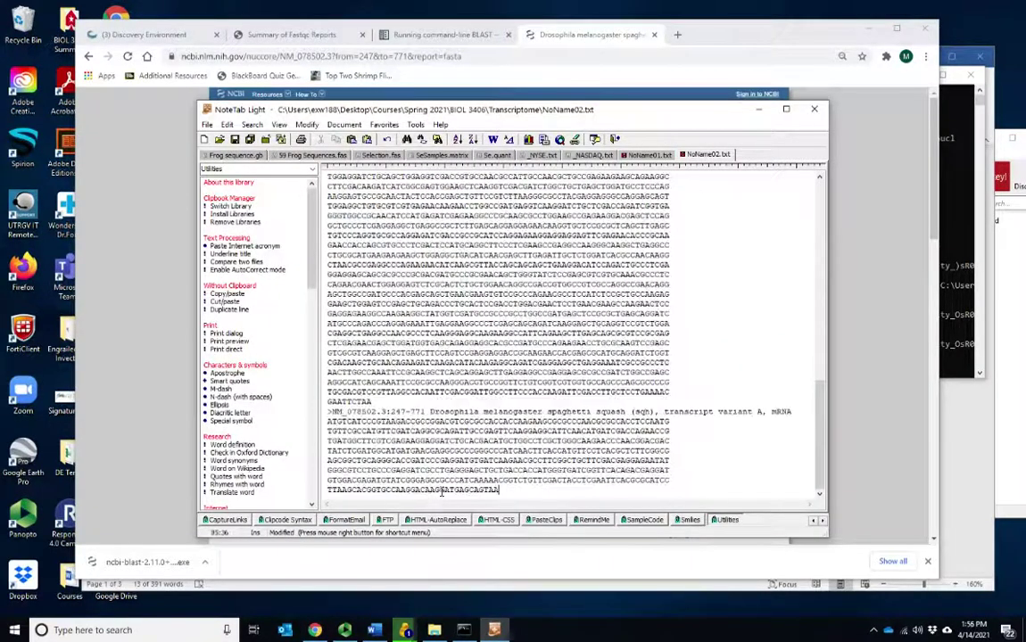
Remove the line breaks throughout NoName02.txt by replacing every ^P with nothing
{"action": "key", "text": "shift+Home"}
{"action": "key", "text": "ctrl+f"}
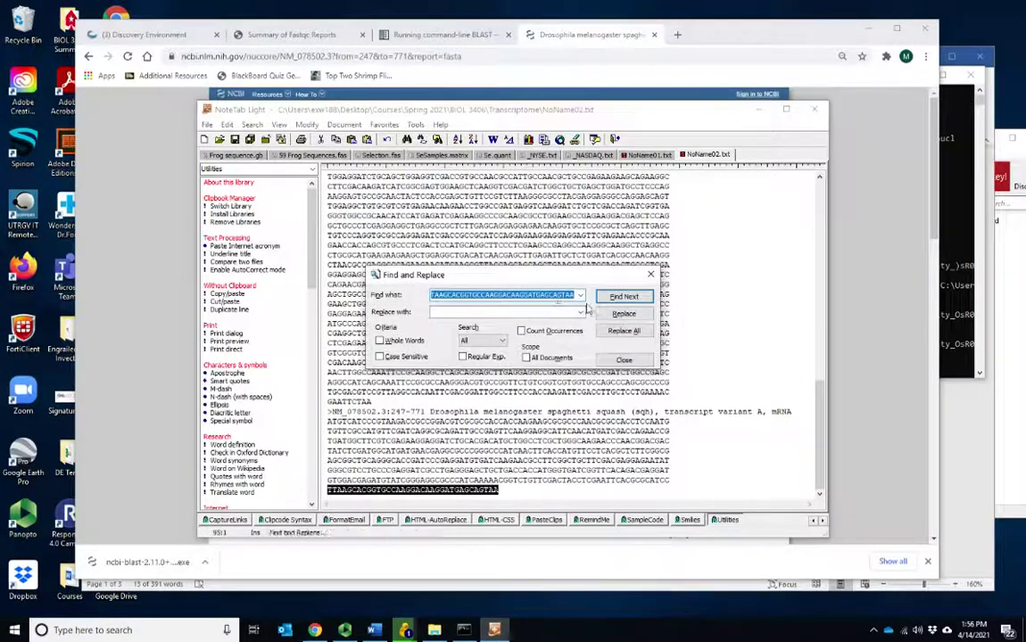
{"action": "left_click", "coordinate": [579, 297]}
{"action": "left_click", "coordinate": [466, 314]}
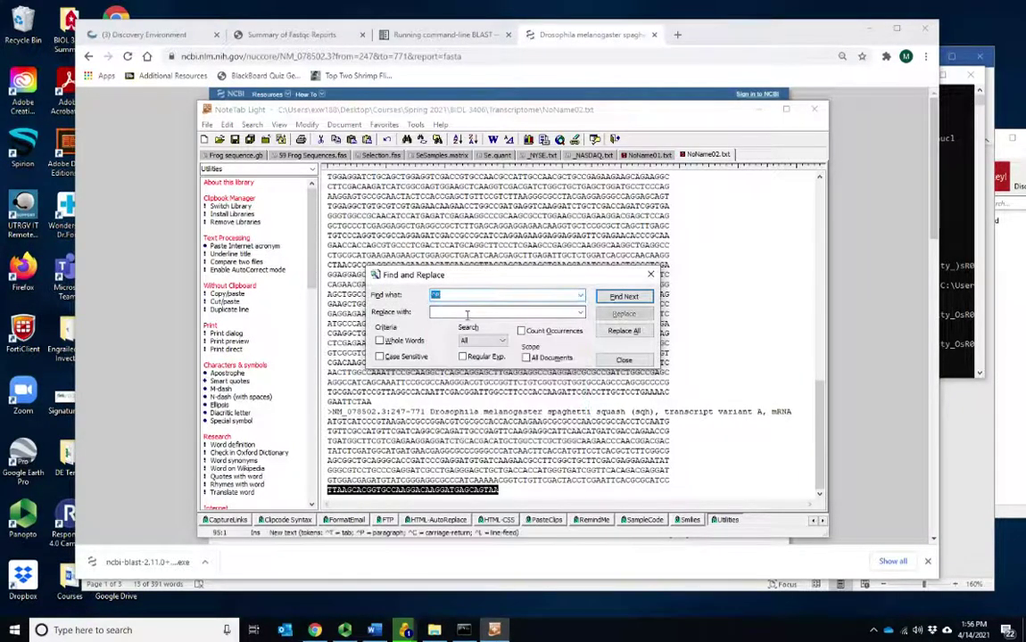
{"action": "key", "text": "alt+a"}
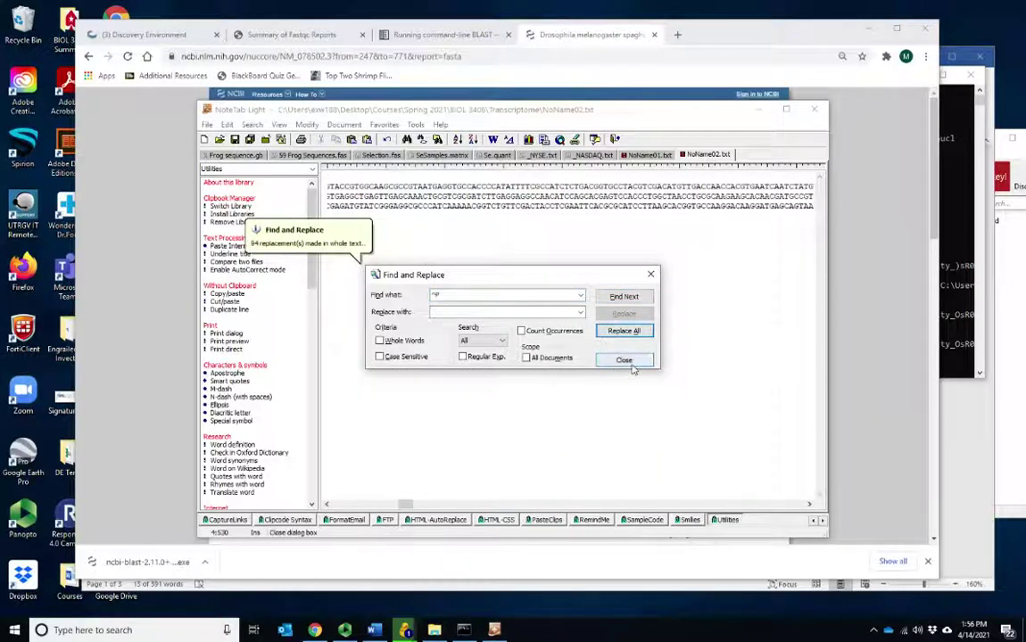
{"action": "left_click", "coordinate": [630, 364]}
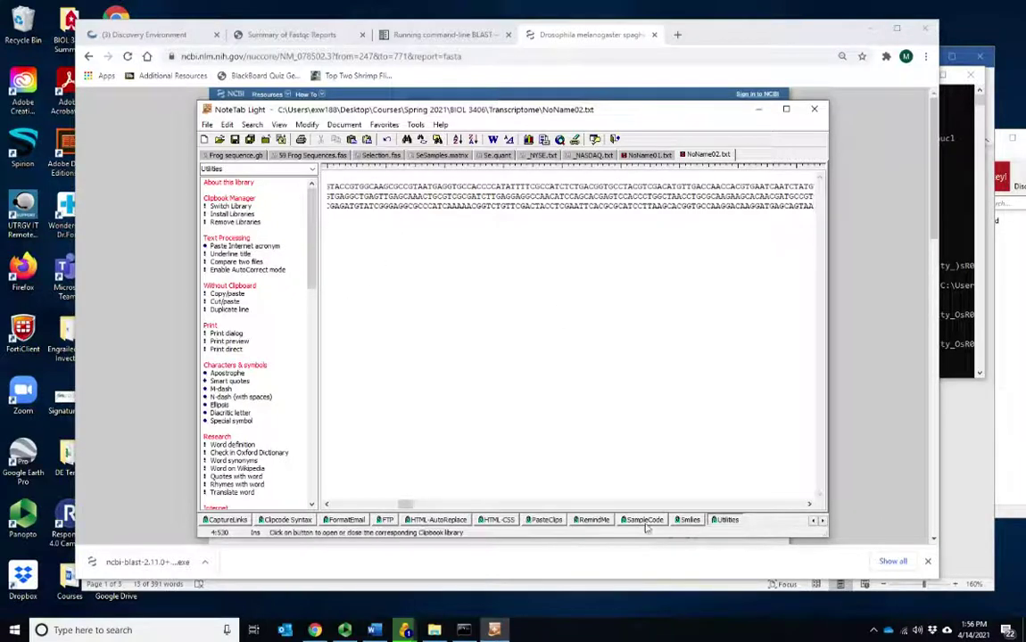
Rejoin "mRNA" to the myosin heavy chain header line and start its sequence on a separate line
{"action": "key", "text": "ctrl+Home"}
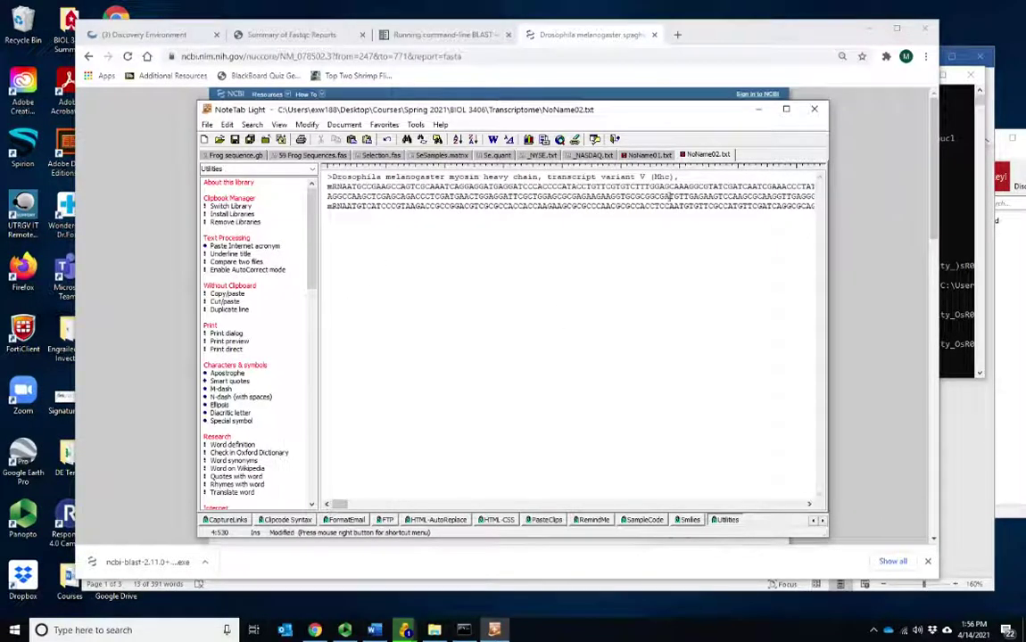
{"action": "left_click", "coordinate": [682, 176]}
{"action": "key", "text": "Delete"}
{"action": "key", "text": "Right"}
{"action": "key", "text": "Right"}
{"action": "key", "text": "Right"}
{"action": "key", "text": "Right"}
{"action": "key", "text": "Return"}
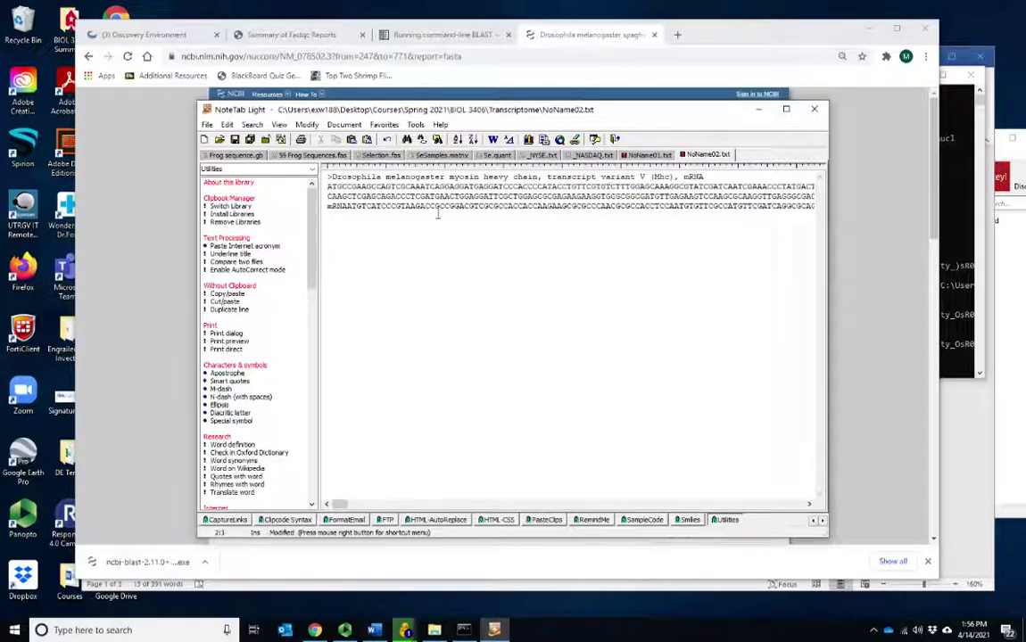
Rejoin "mRNA" to the end of the spaghetti squash header and start its ATGTCATCCC sequence on a separate line
{"action": "scroll", "coordinate": [307, 455], "scroll_direction": "right", "scroll_amount": 1}
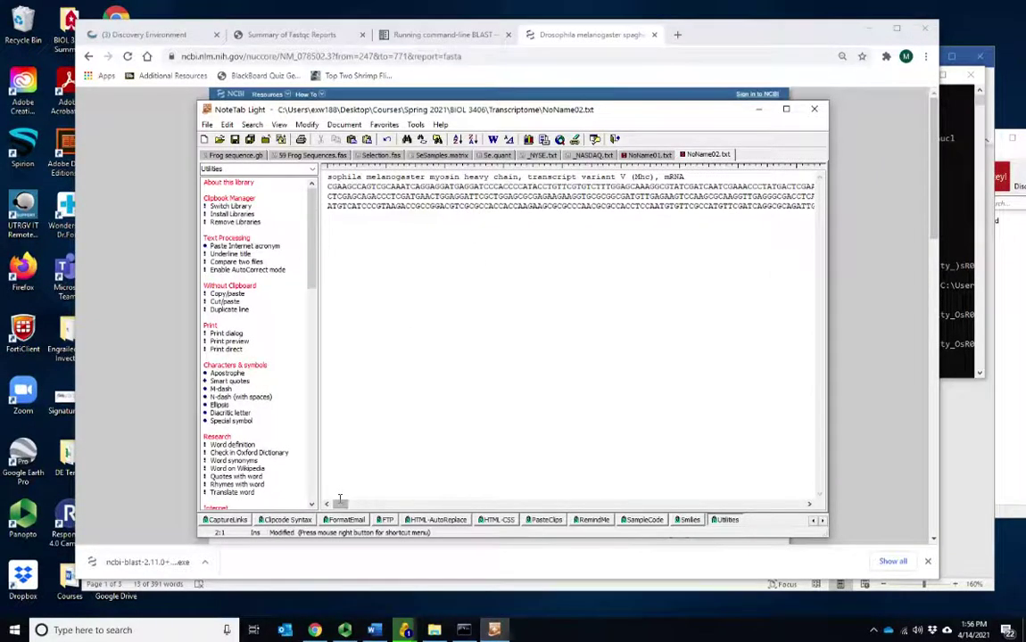
{"action": "mouse_move", "coordinate": [340, 502]}
{"action": "left_mouse_down"}
{"action": "mouse_move", "coordinate": [421, 505]}
{"action": "mouse_move", "coordinate": [335, 500]}
{"action": "left_mouse_up"}
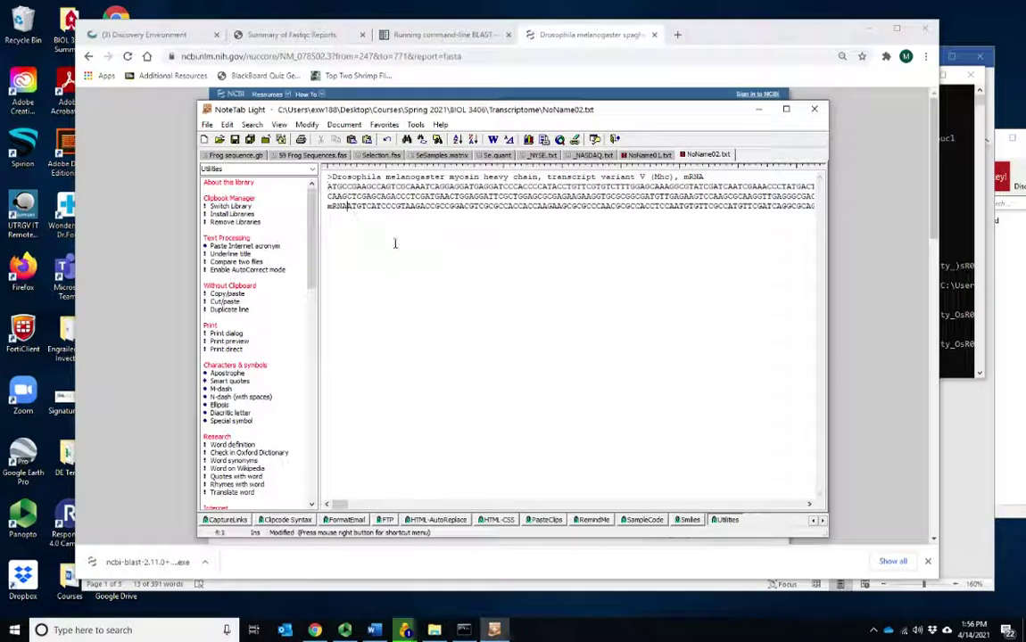
{"action": "key", "text": "BackSpace"}
{"action": "key", "text": "BackSpace"}
{"action": "key", "text": "BackSpace"}
{"action": "key", "text": "BackSpace"}
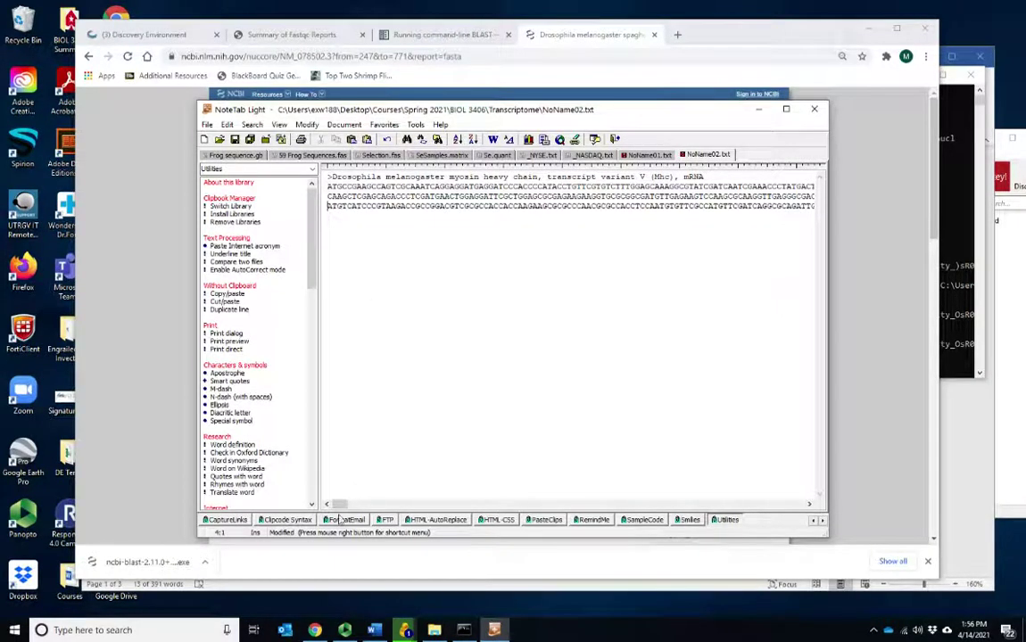
{"action": "key", "text": "End"}
{"action": "key", "text": "Home"}
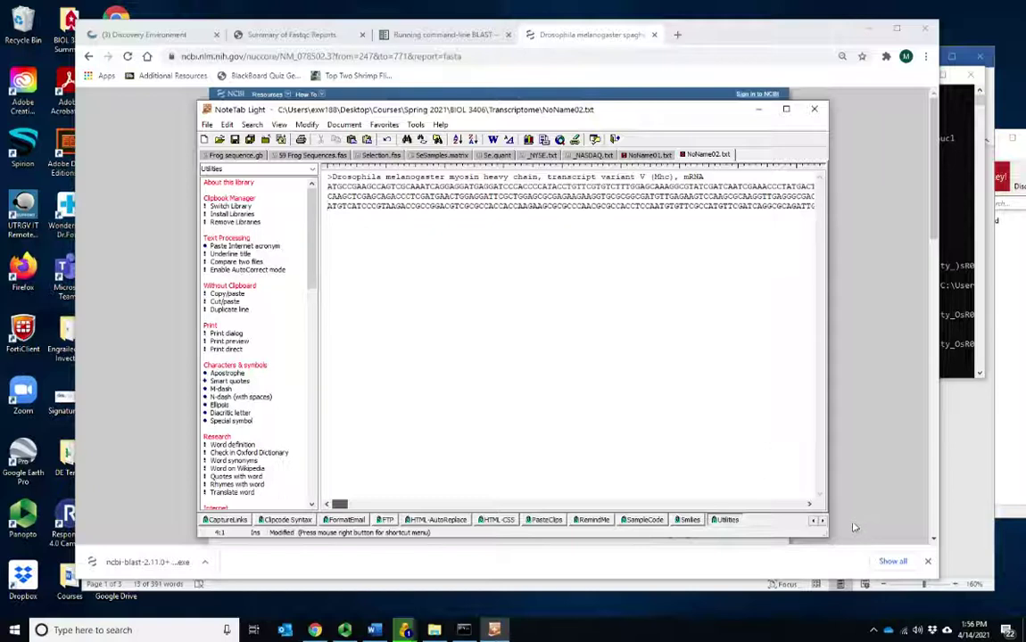
Break the line at the end of the myosin heavy chain sequence so the >NM_078502.3 spaghetti squash header starts its own line
{"action": "left_click", "coordinate": [812, 506]}
{"action": "left_click", "coordinate": [810, 505]}
{"action": "left_click", "coordinate": [346, 506]}
{"action": "left_click", "coordinate": [346, 505]}
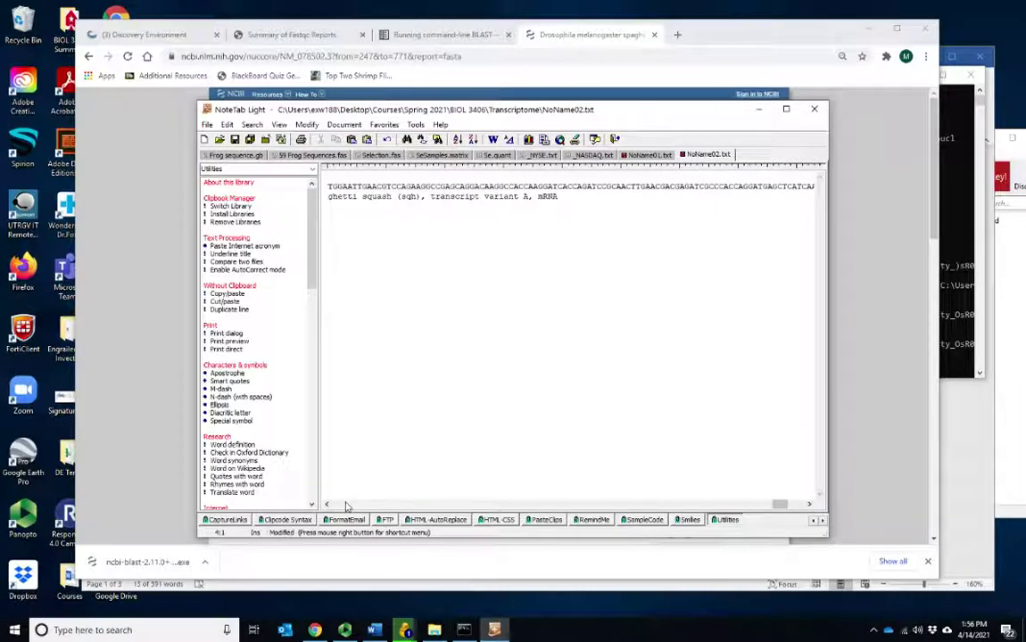
{"action": "left_click", "coordinate": [328, 505]}
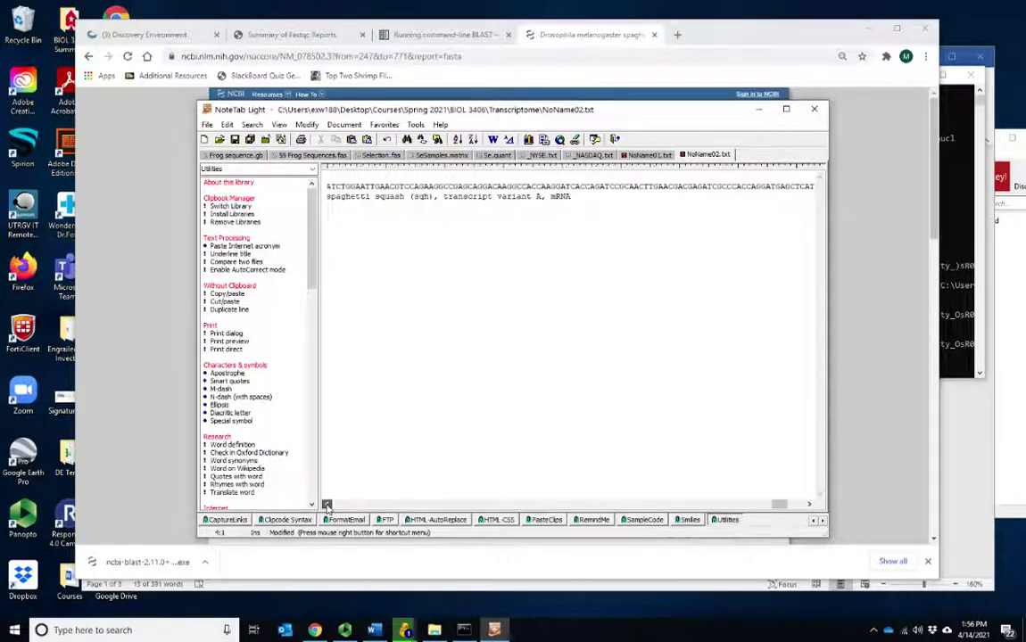
{"action": "left_click", "coordinate": [327, 505]}
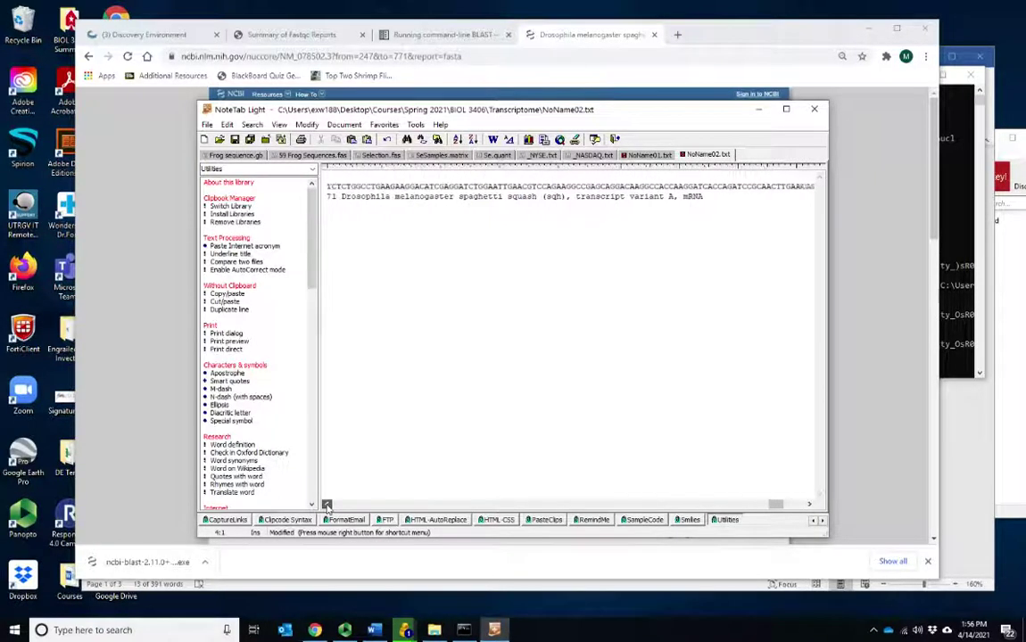
{"action": "left_click", "coordinate": [327, 505]}
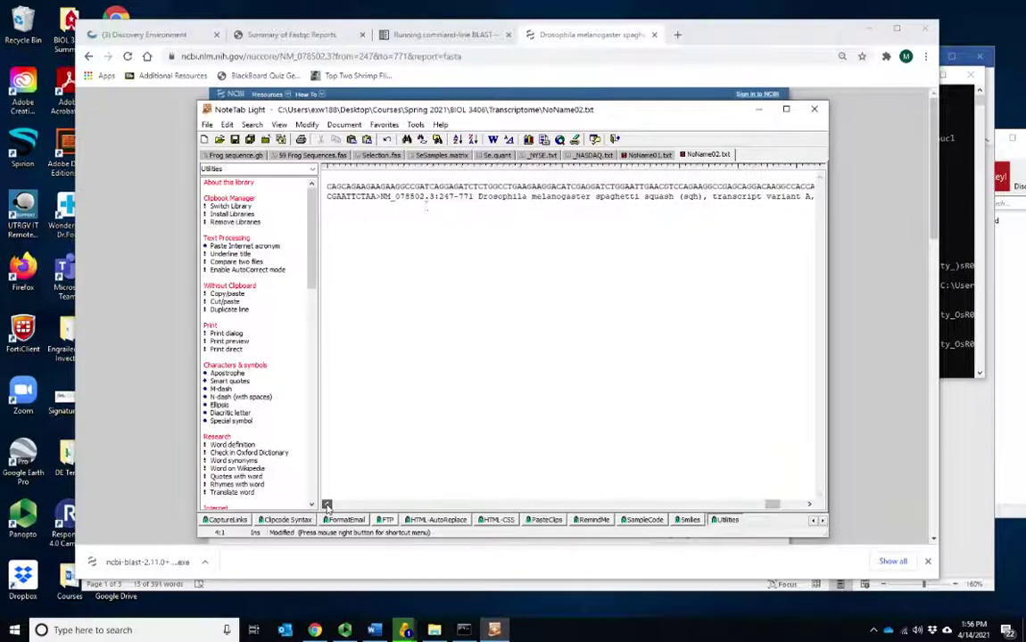
{"action": "left_click", "coordinate": [375, 200]}
{"action": "key", "text": "Return"}
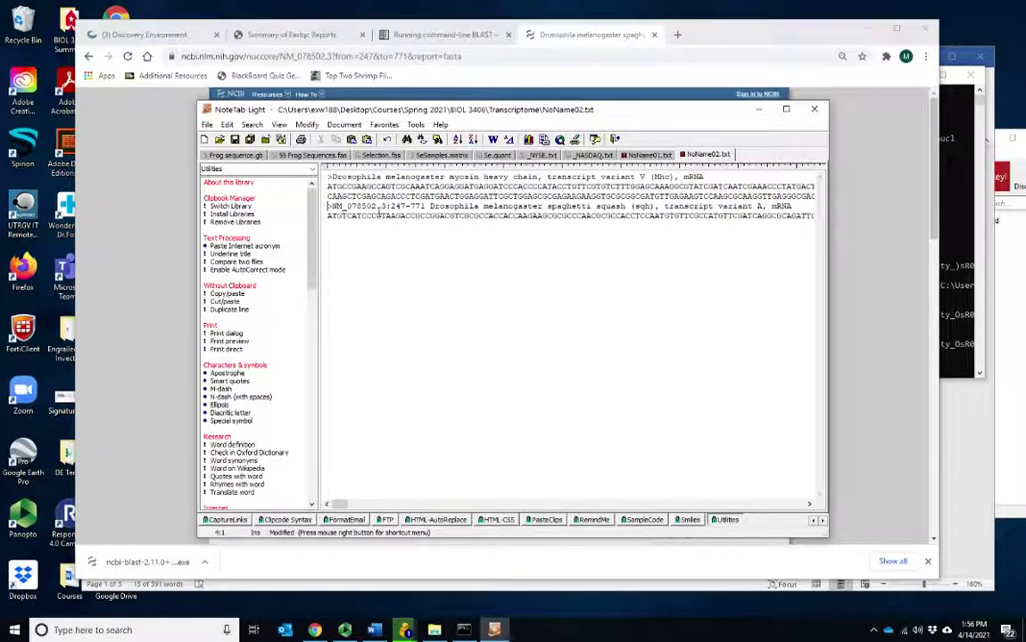
Delete the accession "NM_078502.3:247-771" from the spaghetti squash header, keeping the > sign, and save NoName02.txt
{"action": "left_click_drag", "start_coordinate": [432, 206], "coordinate": [335, 214]}
{"action": "key", "text": "Delete"}
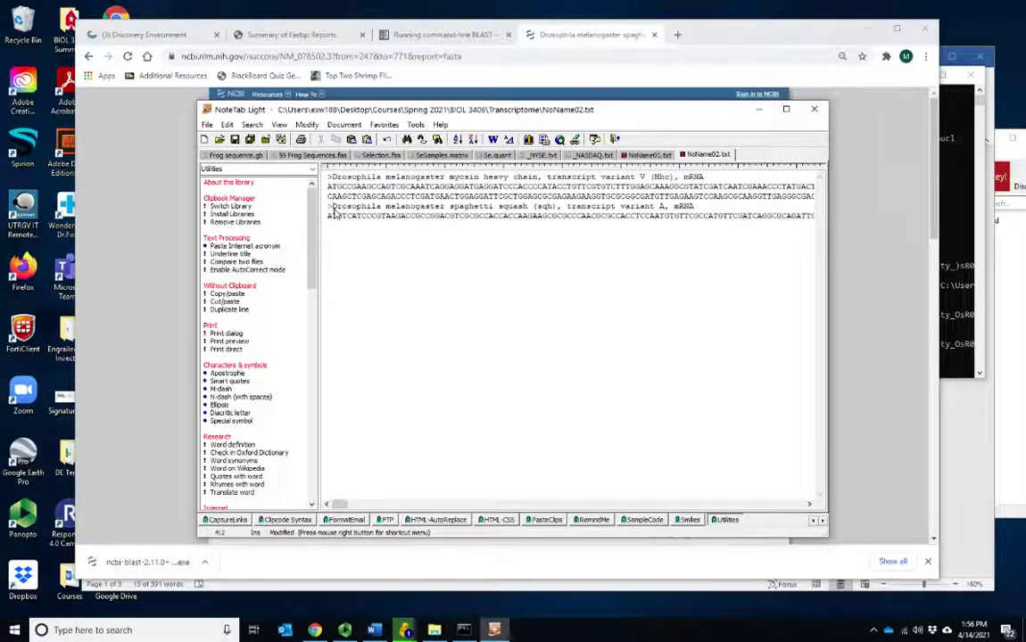
{"action": "left_click", "coordinate": [233, 142]}
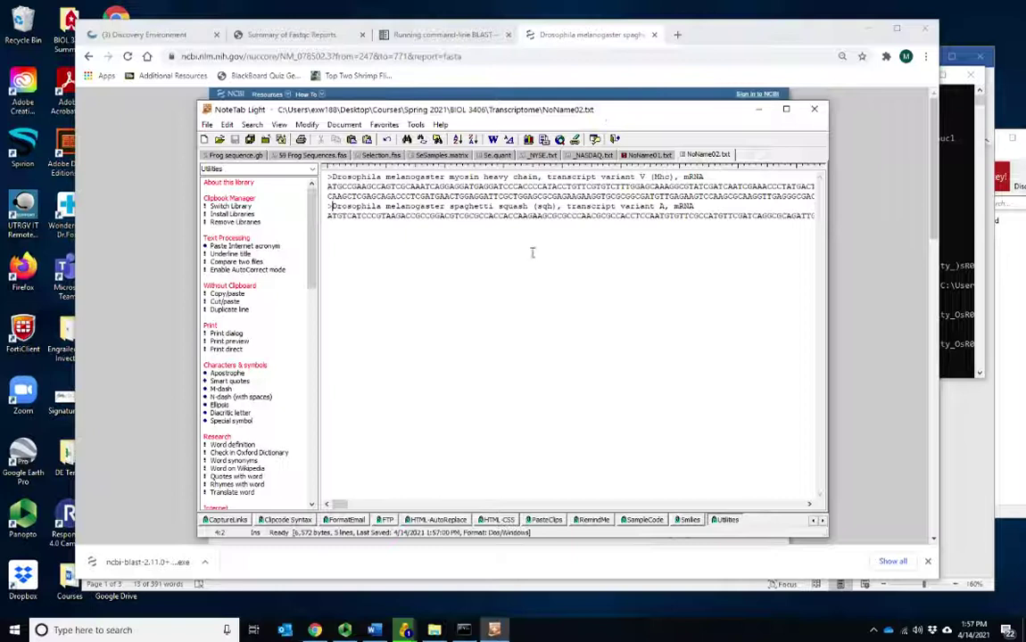
Switch to the Transcriptome folder in File Explorer and rename NoName02.txt as Dm_myosin.txt
{"action": "left_click", "coordinate": [434, 630]}
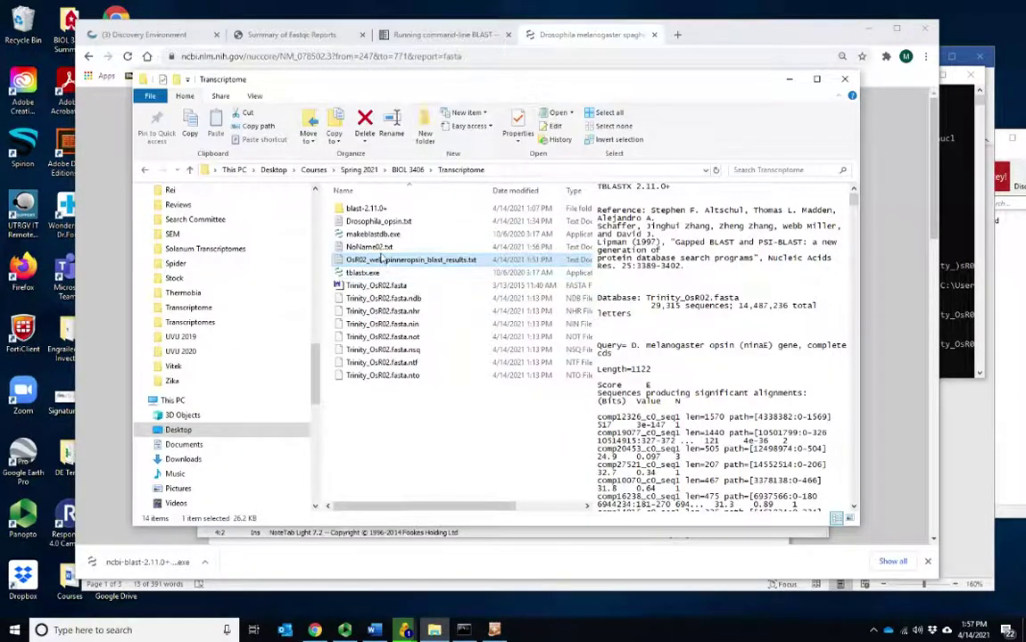
{"action": "left_click", "coordinate": [373, 248]}
{"action": "left_click", "coordinate": [374, 248]}
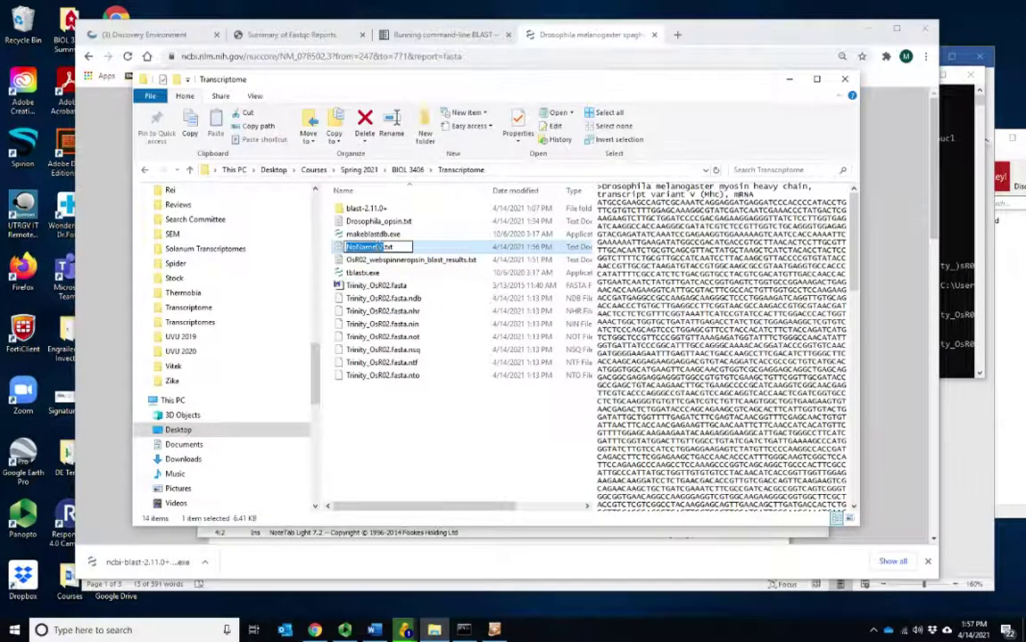
{"action": "type", "text": "Dros"}
{"action": "key", "text": "BackSpace"}
{"action": "key", "text": "BackSpace"}
{"action": "key", "text": "BackSpace"}
{"action": "type", "text": "m"}
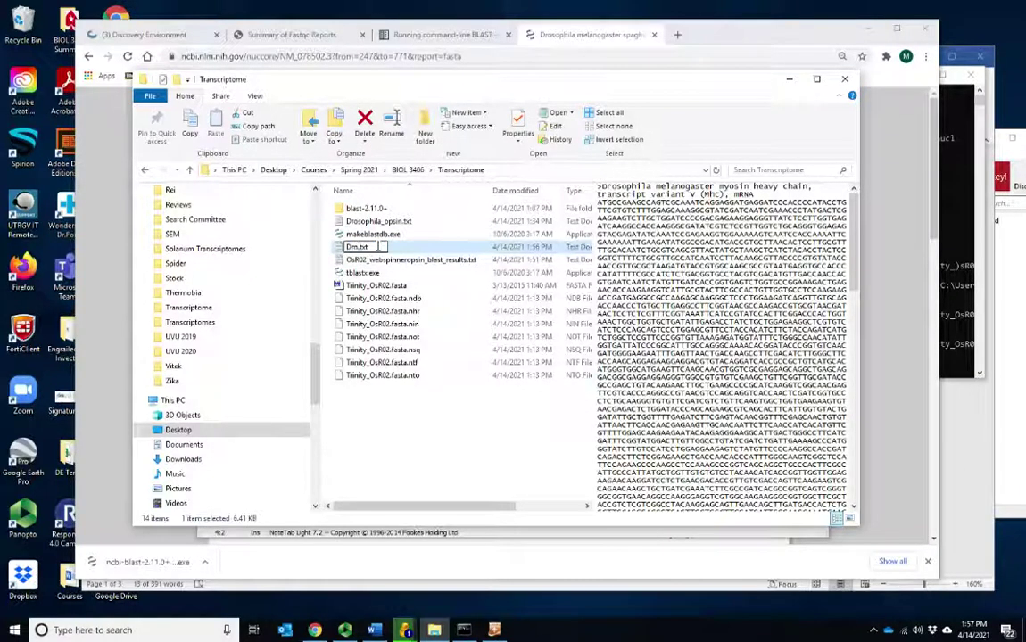
{"action": "type", "text": "_myosin"}
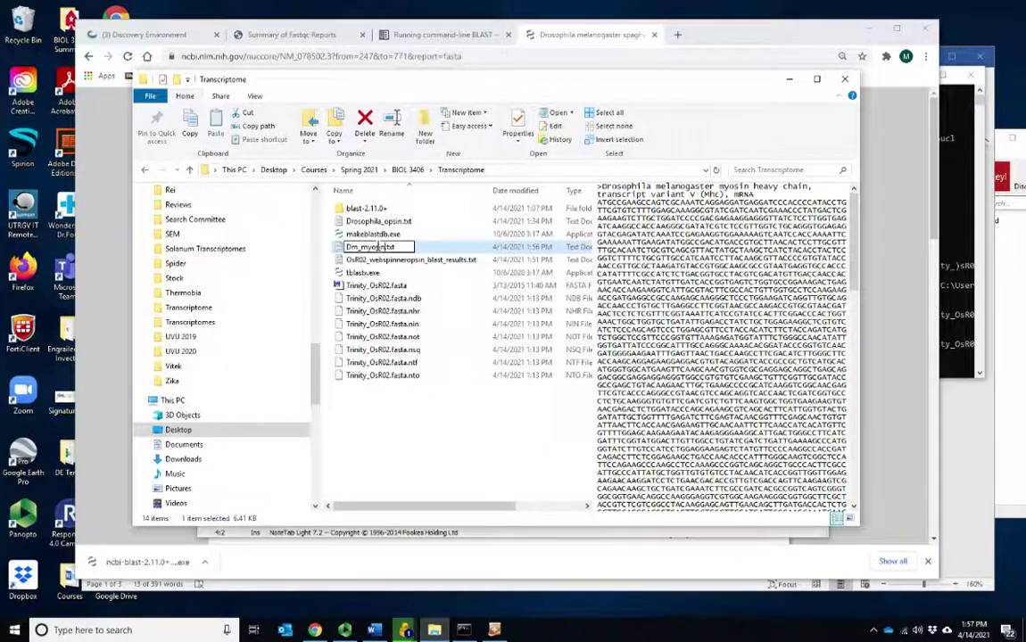
{"action": "left_click", "coordinate": [393, 259]}
Switch to Command Prompt and rerun the previous tblastx command against Trinity_OsR02.fasta with Dm_myosin.txt as the query file
{"action": "left_click", "coordinate": [959, 365]}
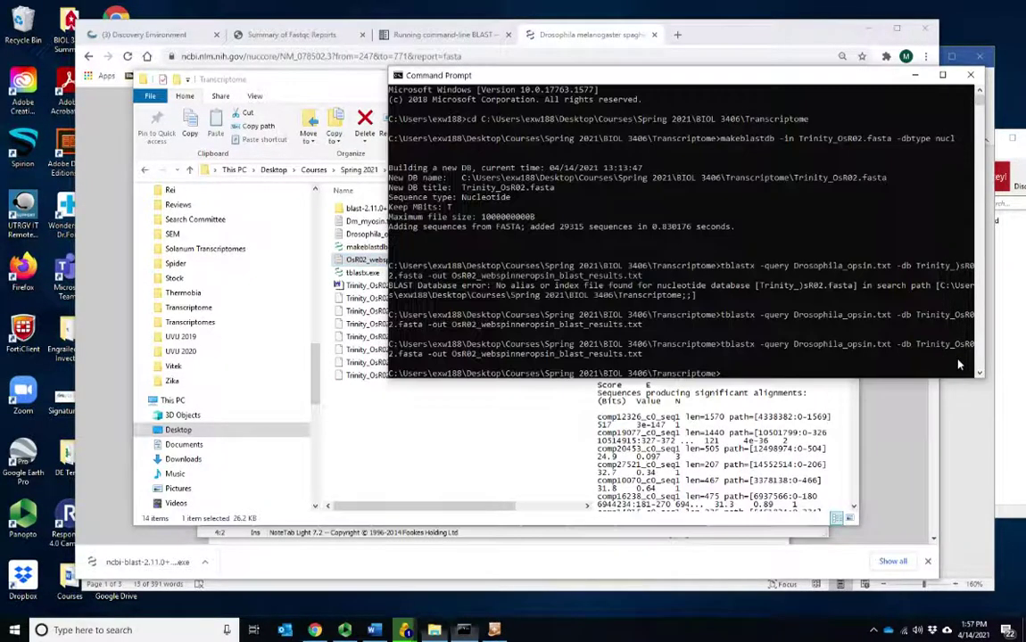
{"action": "key", "text": "Up"}
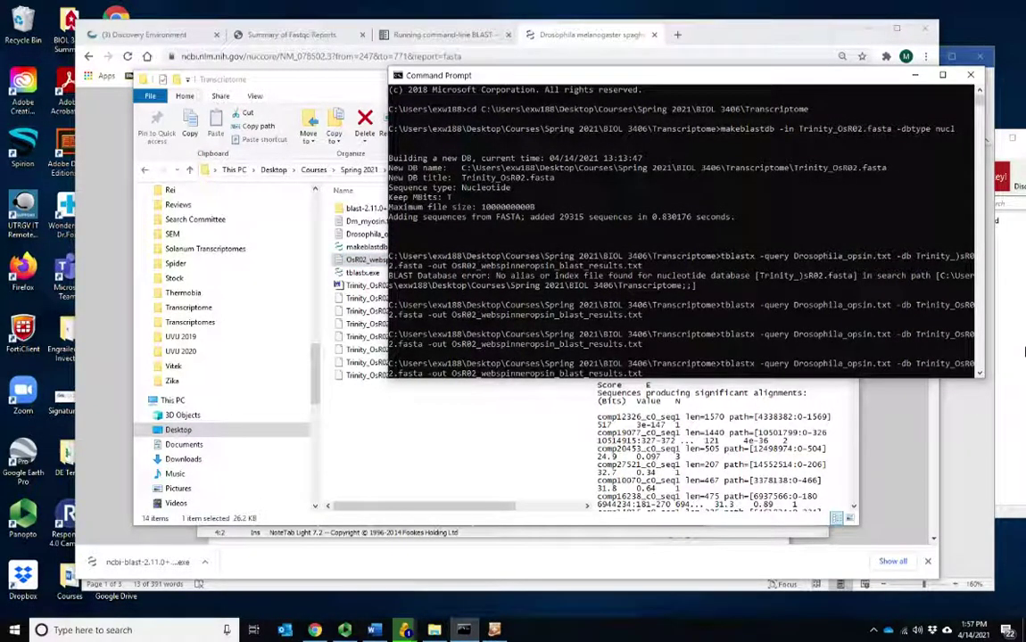
{"action": "key", "text": "BackSpace"}
{"action": "key", "text": "BackSpace"}
{"action": "key", "text": "BackSpace"}
{"action": "key", "text": "BackSpace"}
{"action": "key", "text": "BackSpace"}
{"action": "key", "text": "BackSpace"}
{"action": "key", "text": "BackSpace"}
{"action": "key", "text": "BackSpace"}
{"action": "key", "text": "BackSpace"}
{"action": "key", "text": "BackSpace"}
{"action": "key", "text": "BackSpace"}
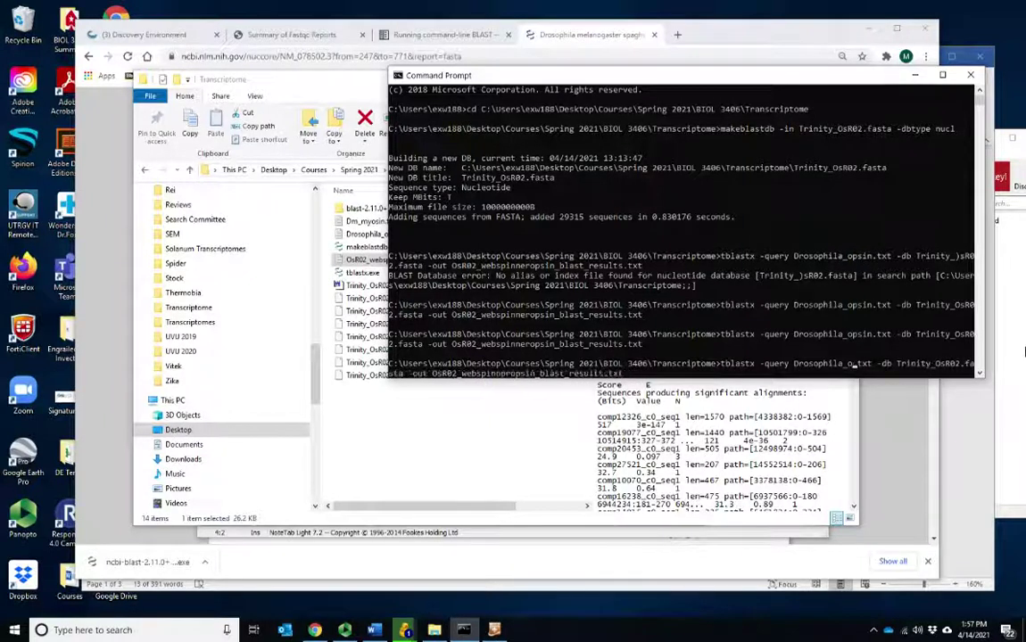
{"action": "key", "text": "BackSpace"}
{"action": "key", "text": "BackSpace"}
{"action": "key", "text": "BackSpace"}
{"action": "key", "text": "BackSpace"}
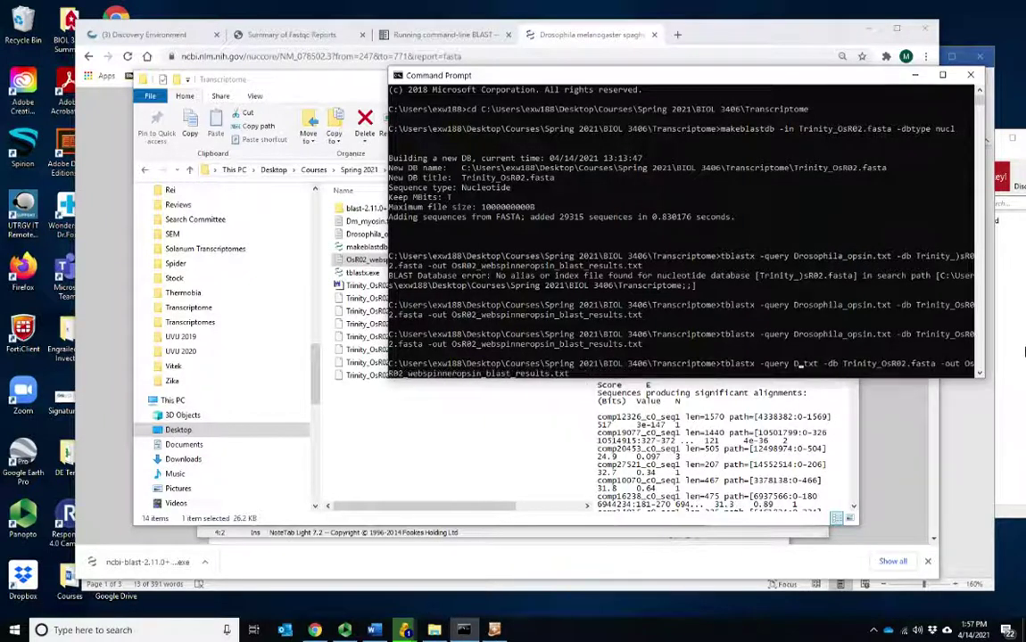
{"action": "type", "text": "m_myosin"}
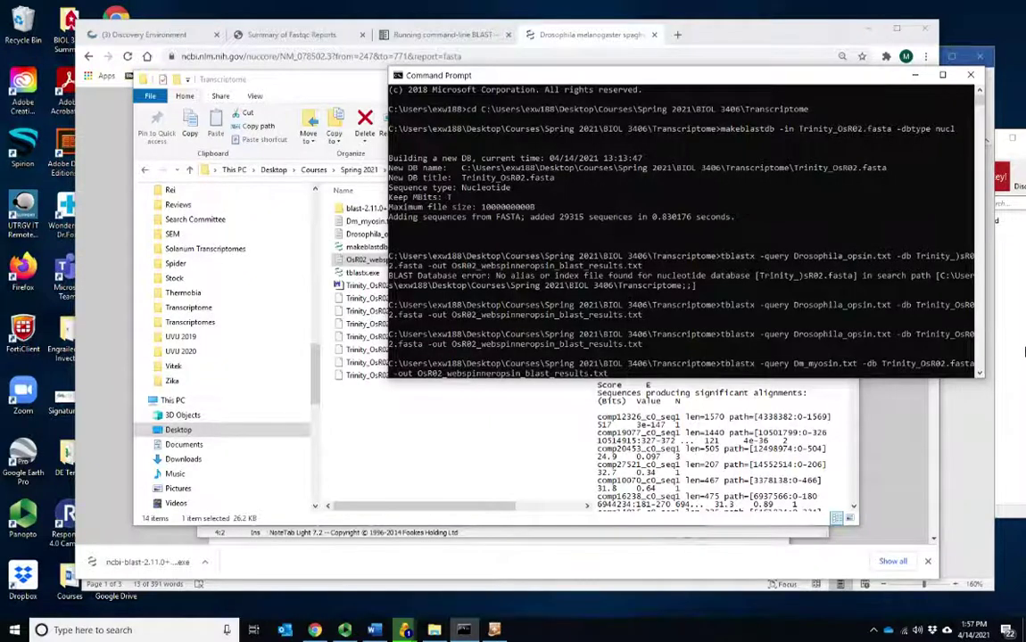
{"action": "key", "text": "Return"}
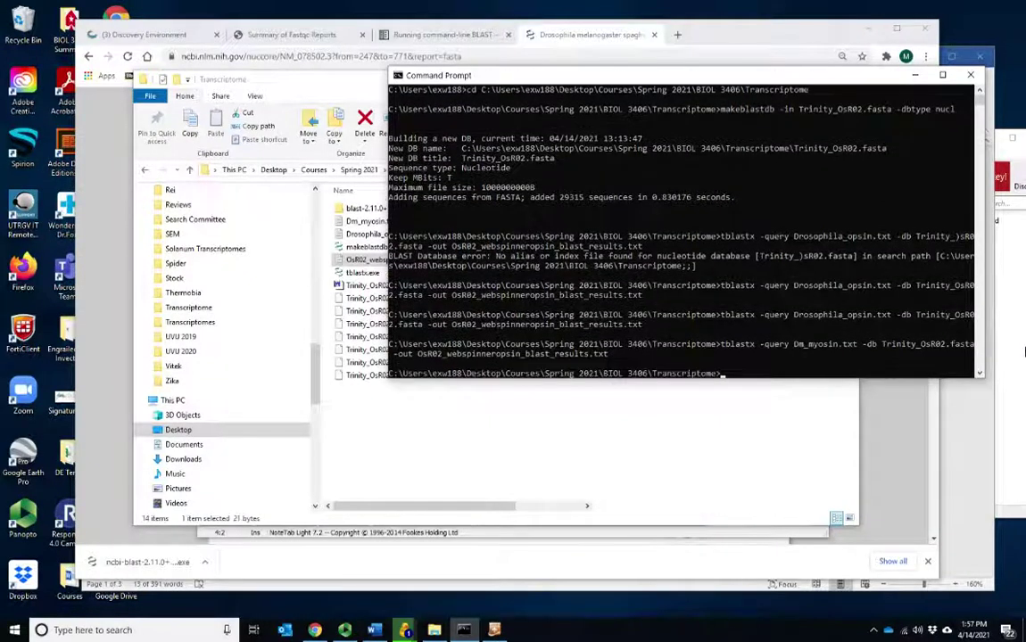
In the Transcriptome folder, rename the OsR02_webspinneropsin_blast_results.txt file as OsR02_webspinnermyosin_blast_results.txt
{"action": "left_click", "coordinate": [545, 441]}
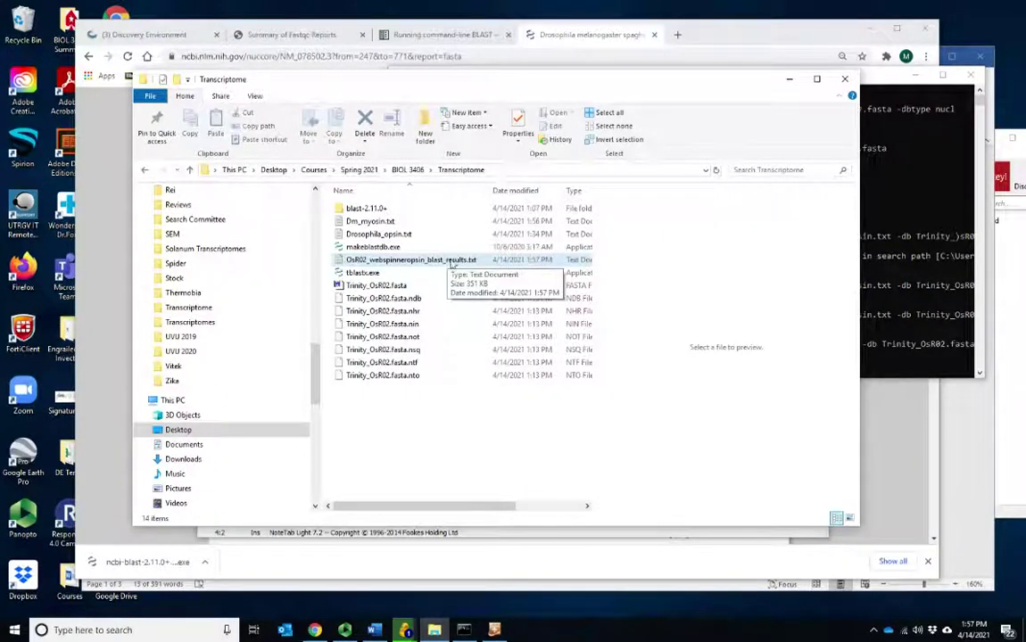
{"action": "left_click", "coordinate": [378, 261]}
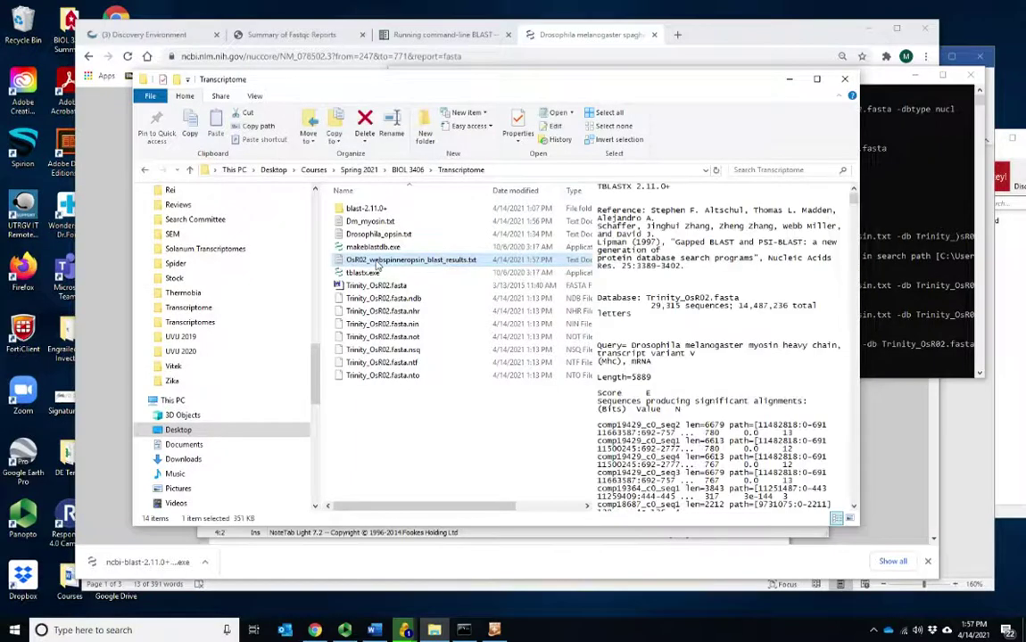
{"action": "left_click", "coordinate": [378, 262]}
{"action": "left_click_drag", "start_coordinate": [370, 259], "coordinate": [417, 260]}
{"action": "left_click", "coordinate": [409, 259]}
{"action": "left_click_drag", "start_coordinate": [409, 259], "coordinate": [425, 261]}
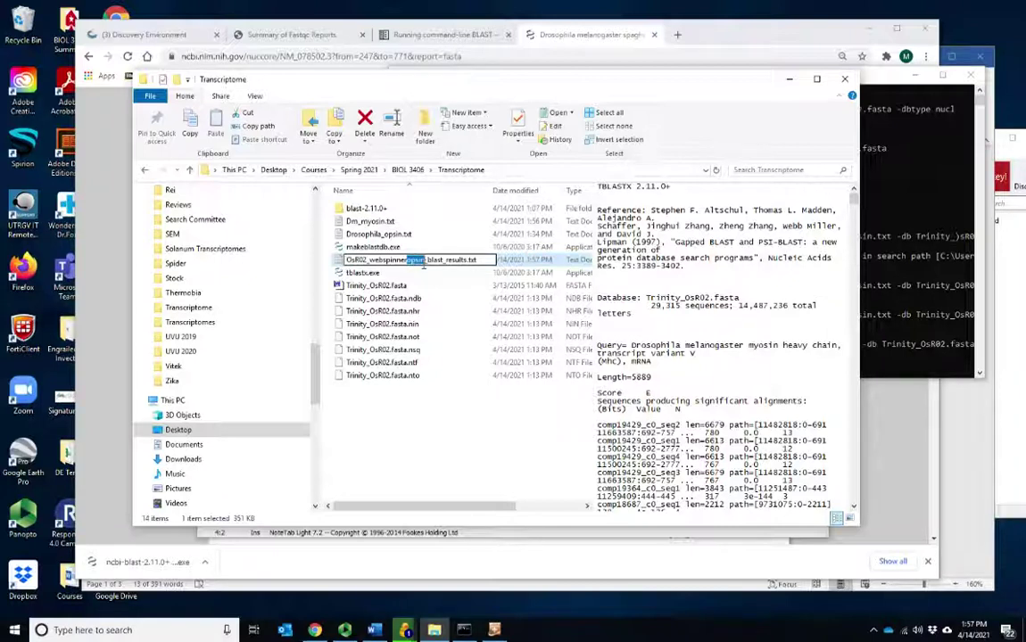
{"action": "type", "text": "myosin"}
{"action": "key", "text": "Return"}
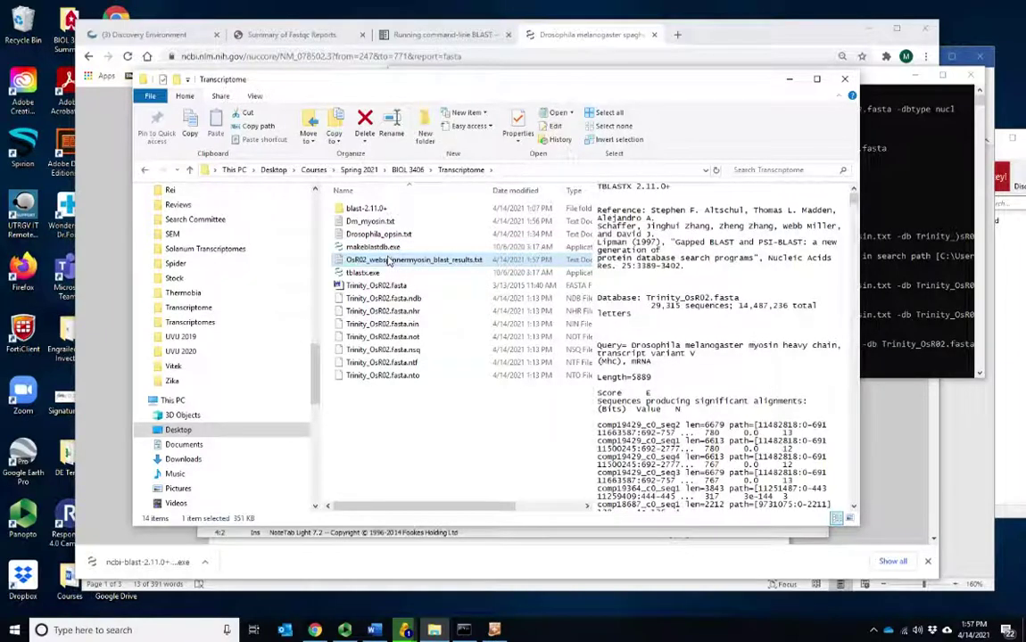
Open OsR02_webspinnermyosin_blast_results.txt in Notepad and examine the myosin heavy chain hits, their E values and the first alignment
{"action": "double_click", "coordinate": [389, 260]}
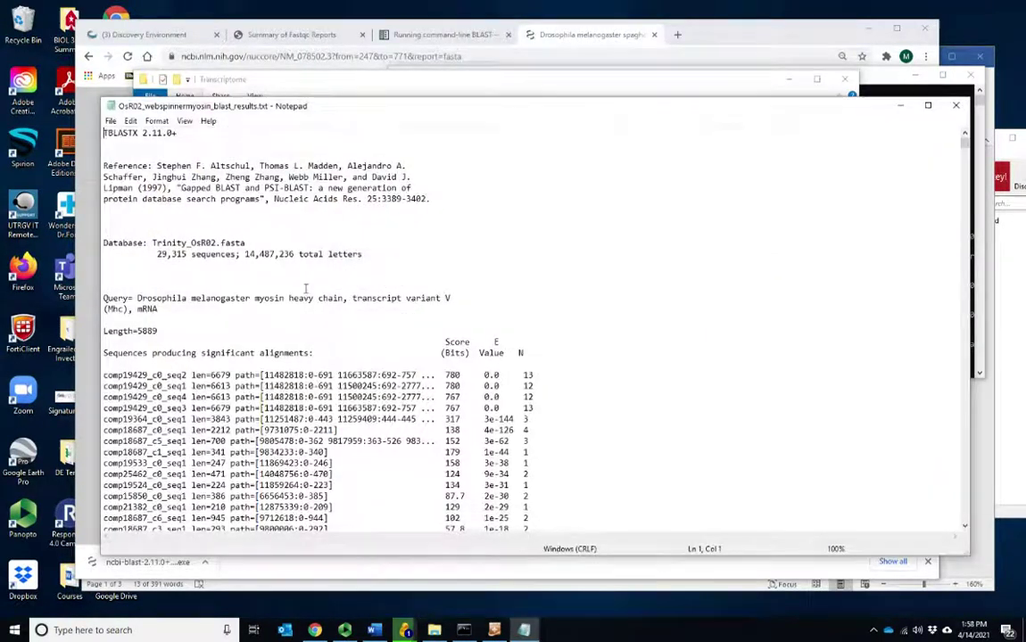
{"action": "left_click_drag", "start_coordinate": [152, 298], "coordinate": [341, 297]}
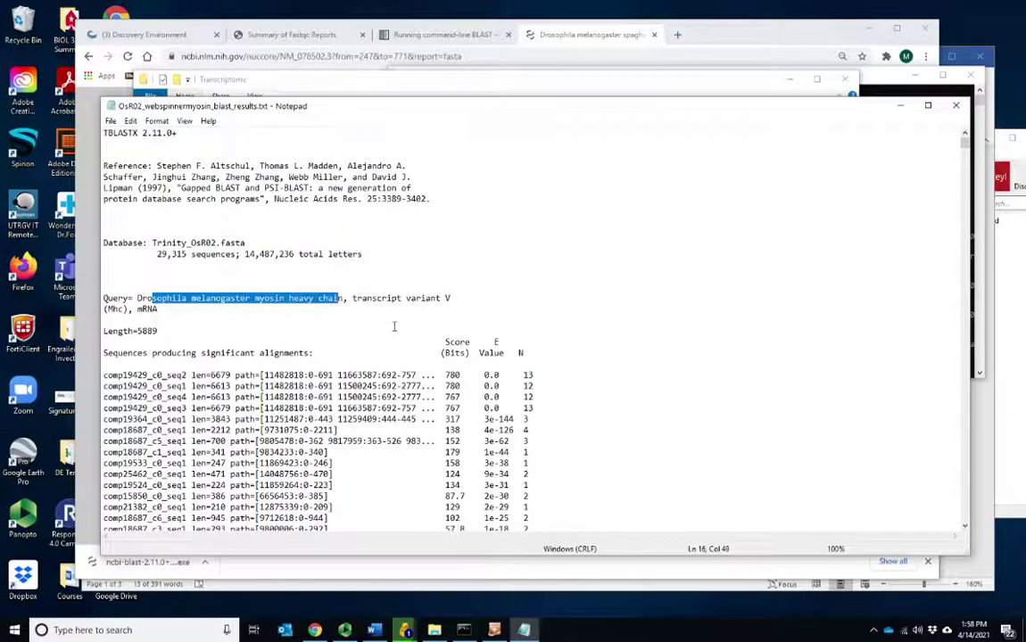
{"action": "scroll", "coordinate": [392, 327], "scroll_direction": "down", "scroll_amount": 2}
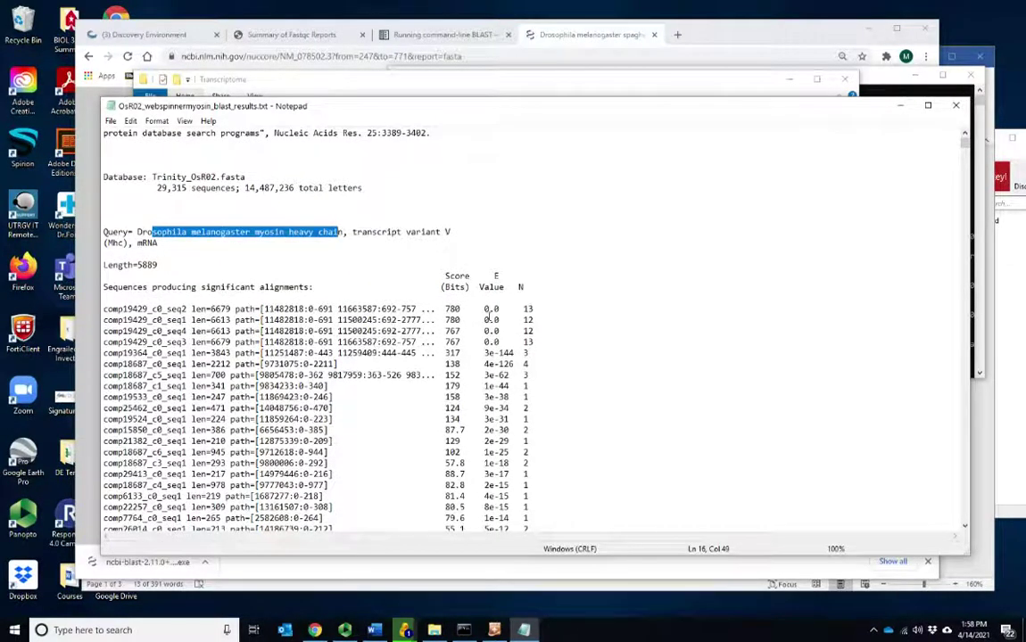
{"action": "left_click_drag", "start_coordinate": [105, 309], "coordinate": [547, 346]}
{"action": "left_click", "coordinate": [532, 364]}
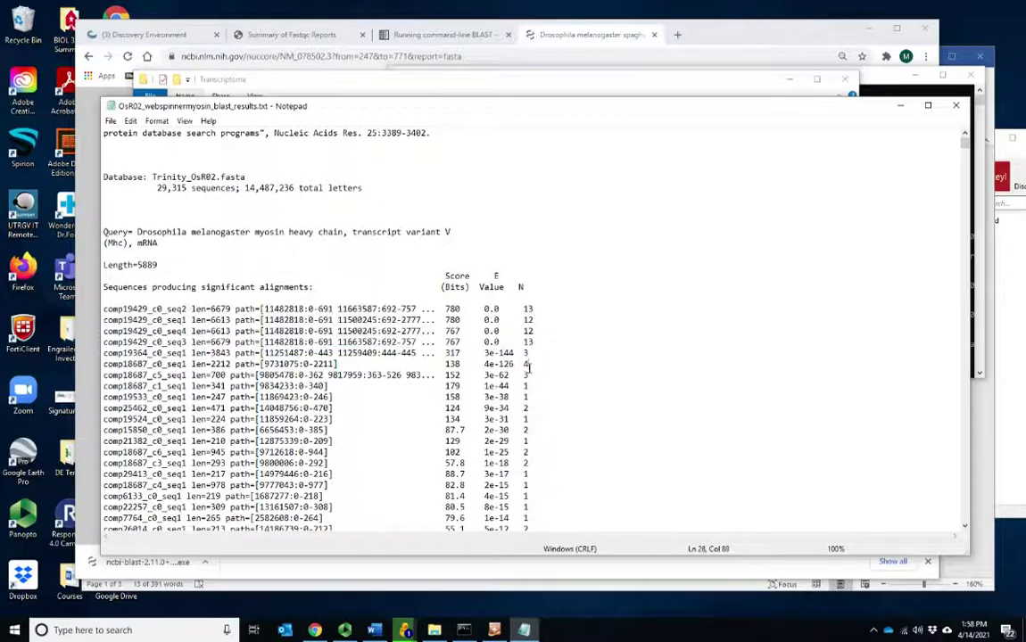
{"action": "left_click_drag", "start_coordinate": [488, 356], "coordinate": [519, 487]}
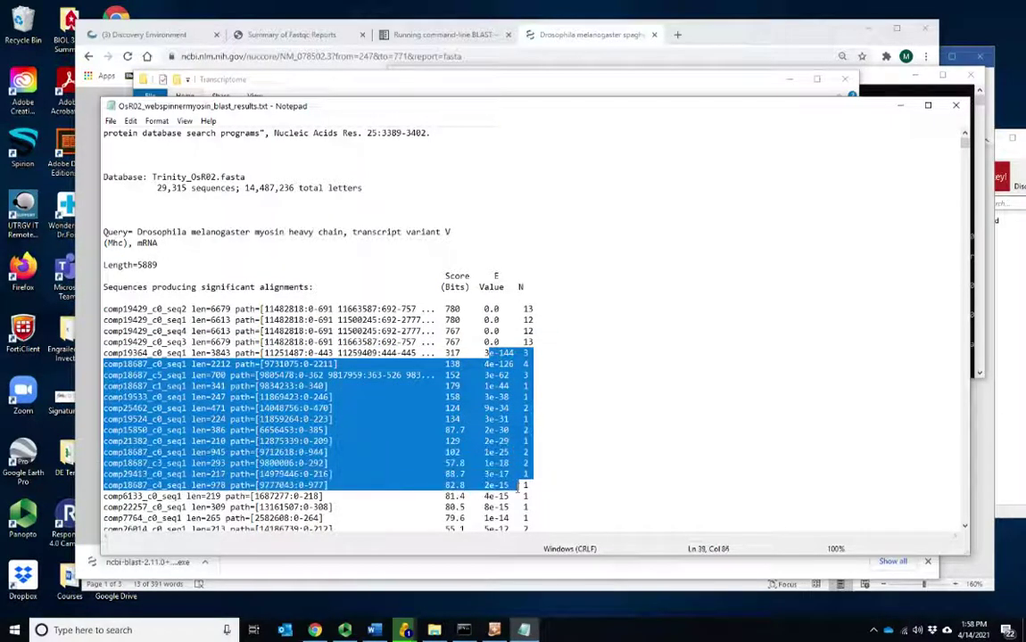
{"action": "scroll", "coordinate": [368, 355], "scroll_direction": "down", "scroll_amount": 20}
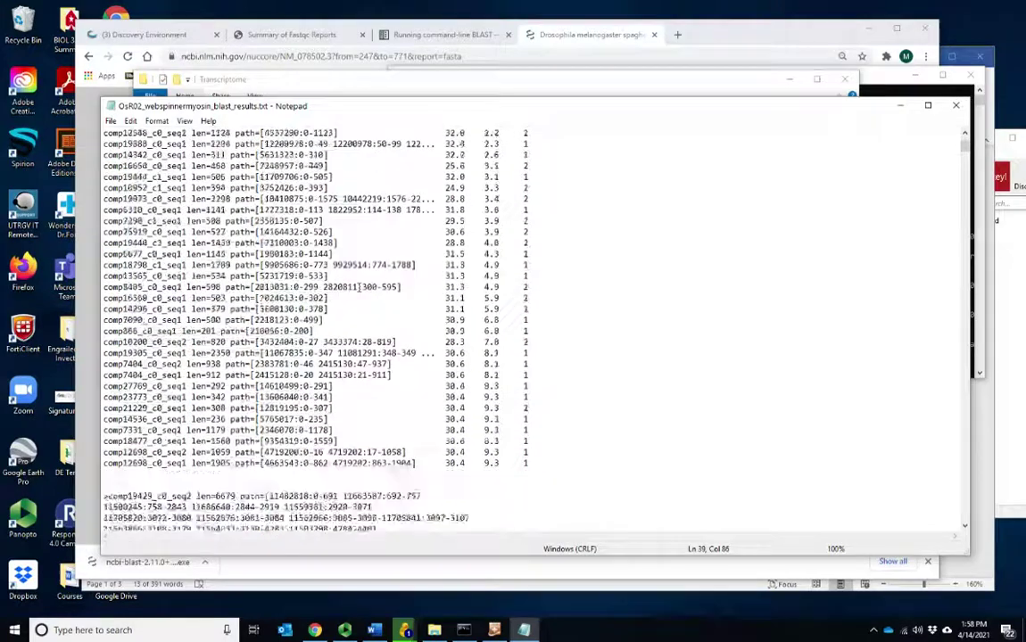
{"action": "scroll", "coordinate": [372, 355], "scroll_direction": "down", "scroll_amount": 1}
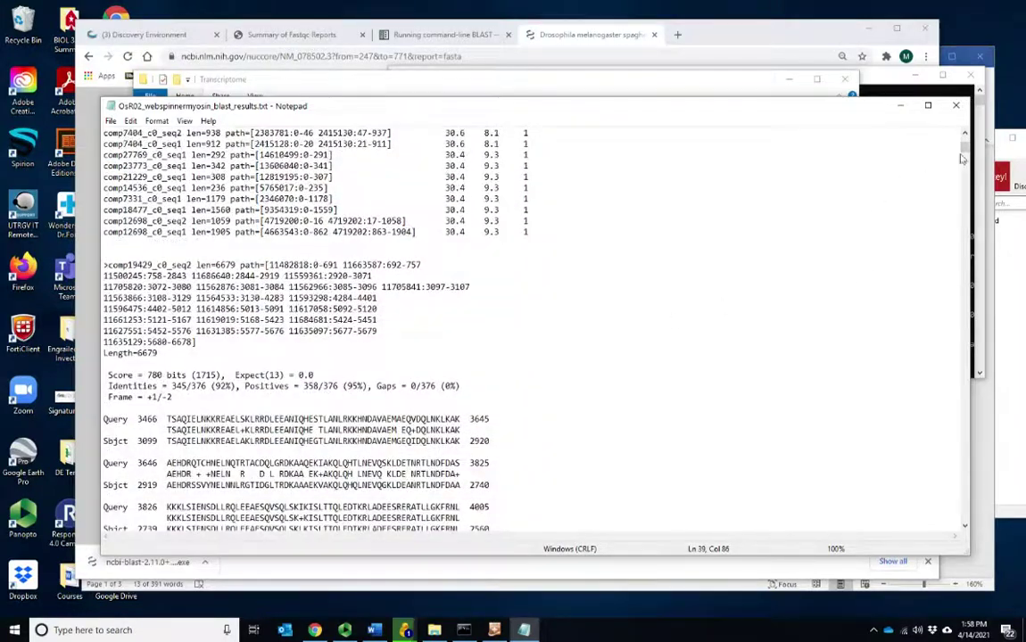
{"action": "left_click_drag", "start_coordinate": [964, 147], "coordinate": [918, 142]}
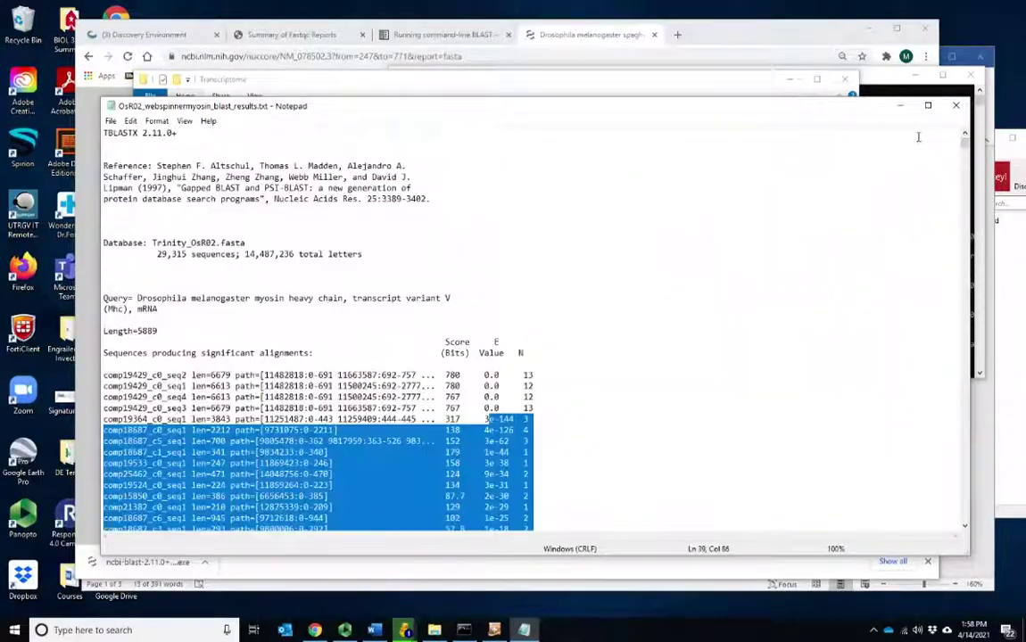
Search downward through the myosin BLAST results for the word "Query"
{"action": "key", "text": "ctrl+f"}
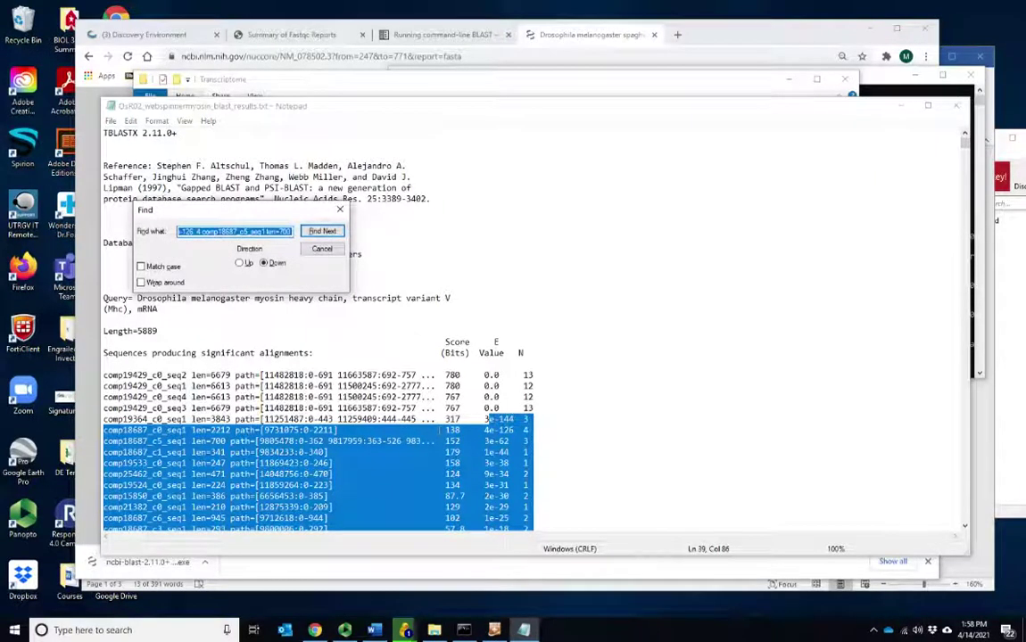
{"action": "type", "text": "Os"}
{"action": "key", "text": "Return"}
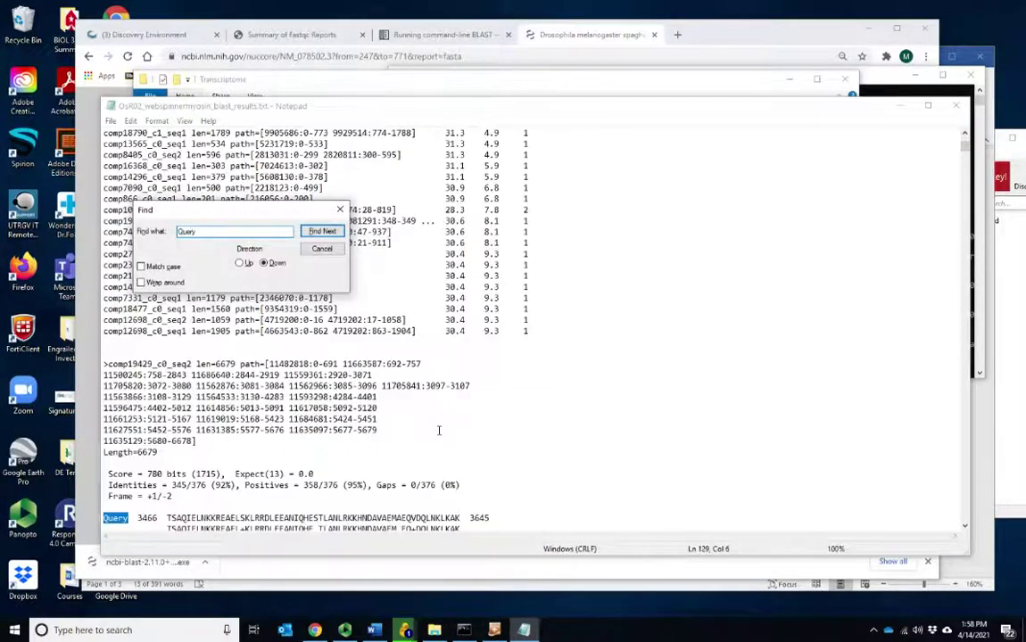
Close the search and look over the first alignment and the list of myosin heavy chain hits in the BLAST results
{"action": "left_click", "coordinate": [352, 473]}
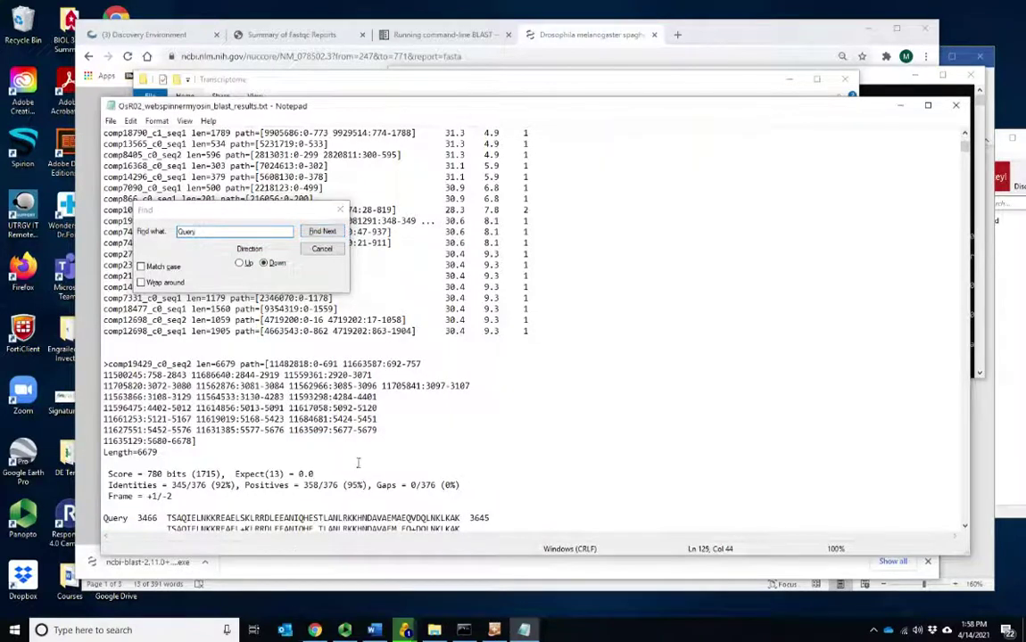
{"action": "left_click", "coordinate": [340, 209]}
{"action": "scroll", "coordinate": [245, 456], "scroll_direction": "down", "scroll_amount": 3}
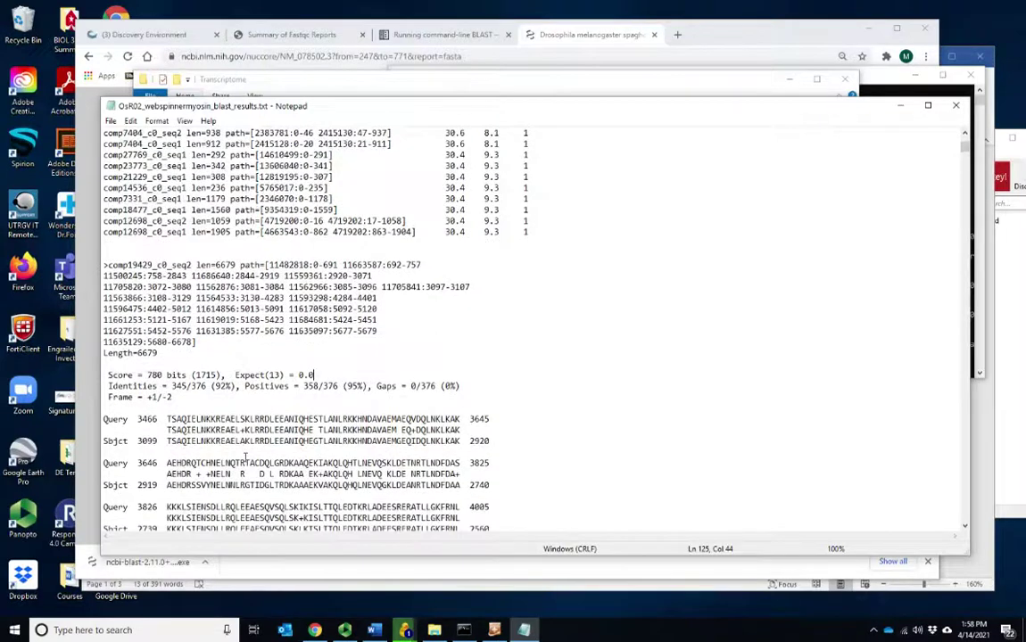
{"action": "scroll", "coordinate": [243, 453], "scroll_direction": "up", "scroll_amount": 15}
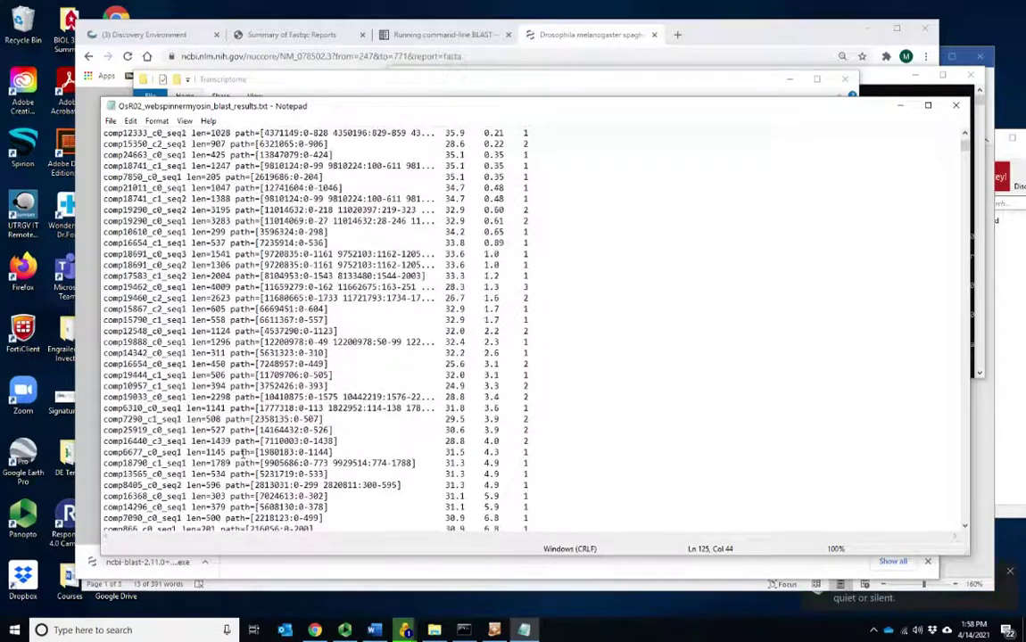
{"action": "scroll", "coordinate": [243, 452], "scroll_direction": "down", "scroll_amount": 9}
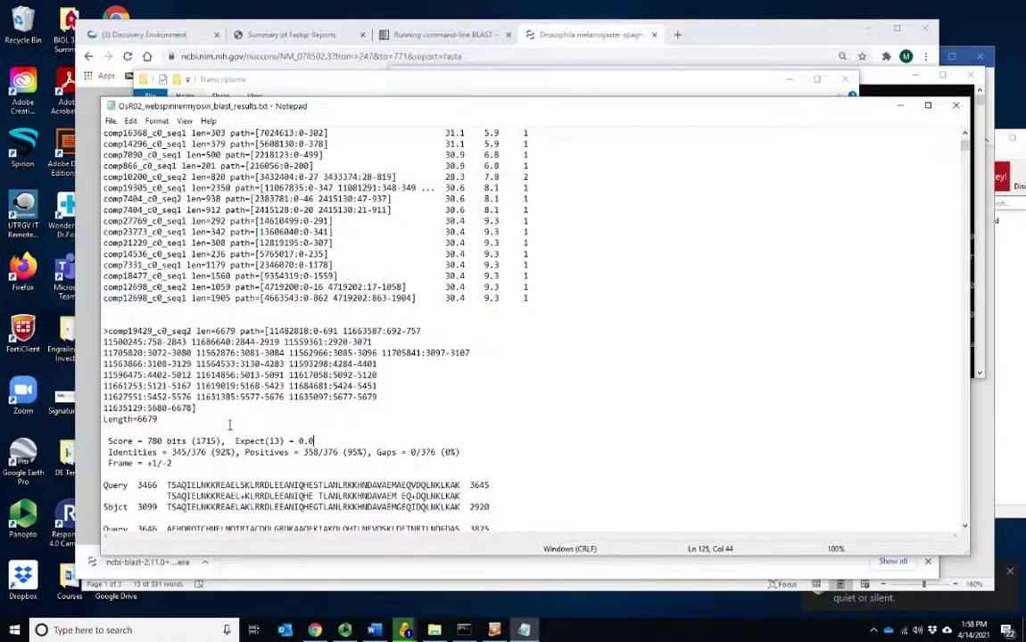
{"action": "scroll", "coordinate": [215, 387], "scroll_direction": "up", "scroll_amount": 2}
{"action": "scroll", "coordinate": [215, 387], "scroll_direction": "up", "scroll_amount": 20}
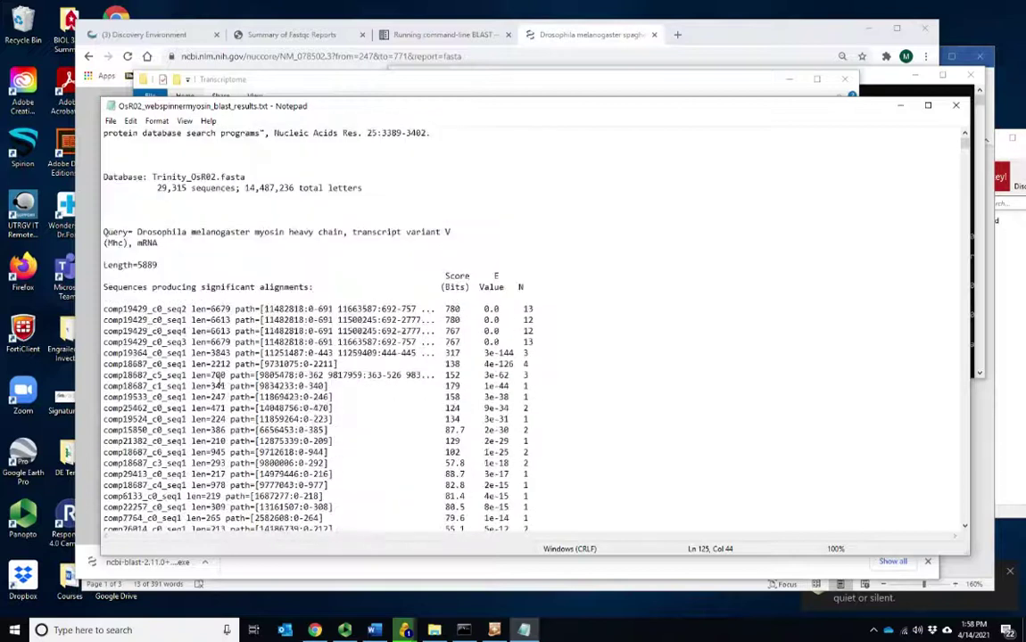
Search the BLAST results downward for "Query=" and examine the E values of the top hits for the spaghetti squash query
{"action": "left_click_drag", "start_coordinate": [138, 298], "coordinate": [99, 298]}
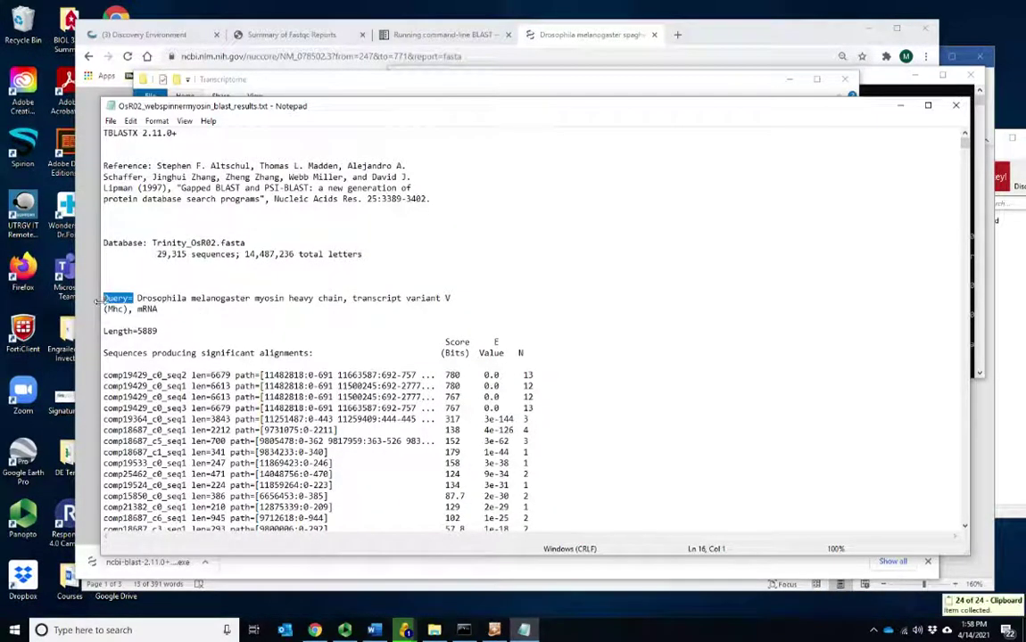
{"action": "key", "text": "ctrl+f"}
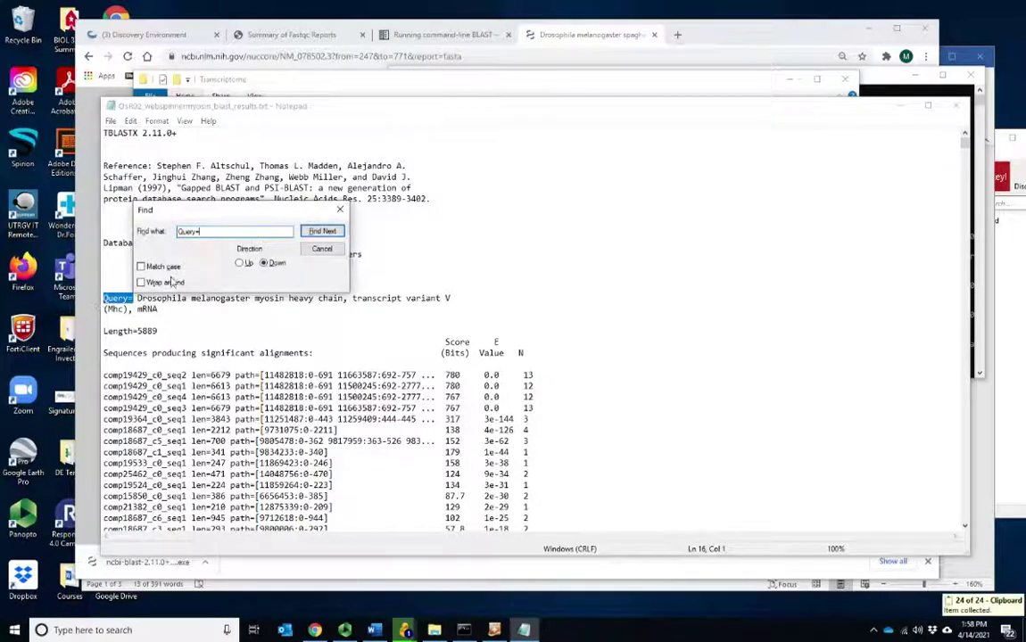
{"action": "left_click", "coordinate": [320, 234]}
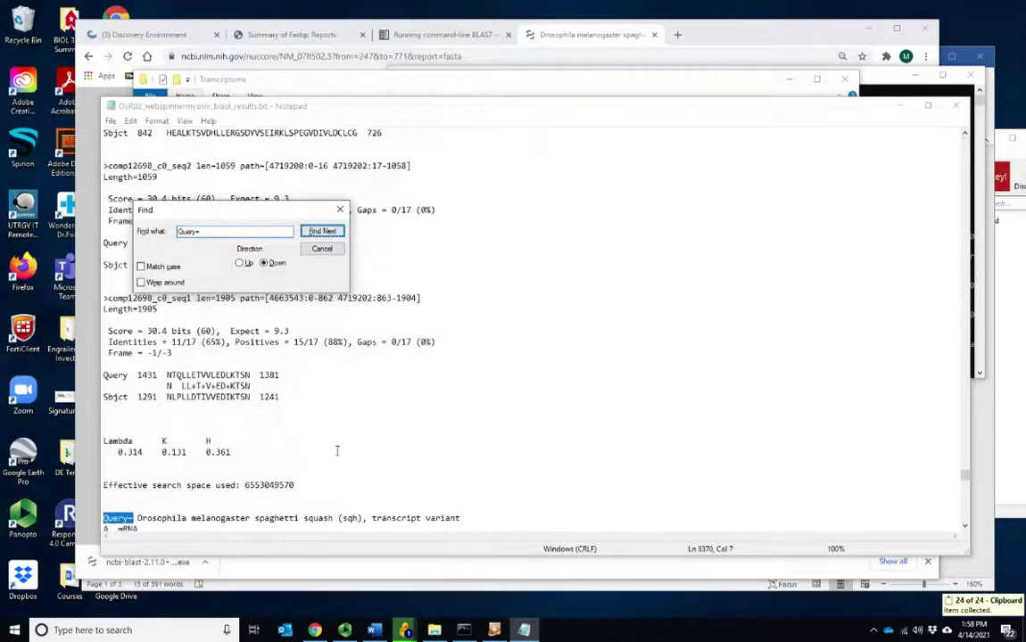
{"action": "scroll", "coordinate": [337, 452], "scroll_direction": "down", "scroll_amount": 2}
{"action": "scroll", "coordinate": [340, 451], "scroll_direction": "down", "scroll_amount": 3}
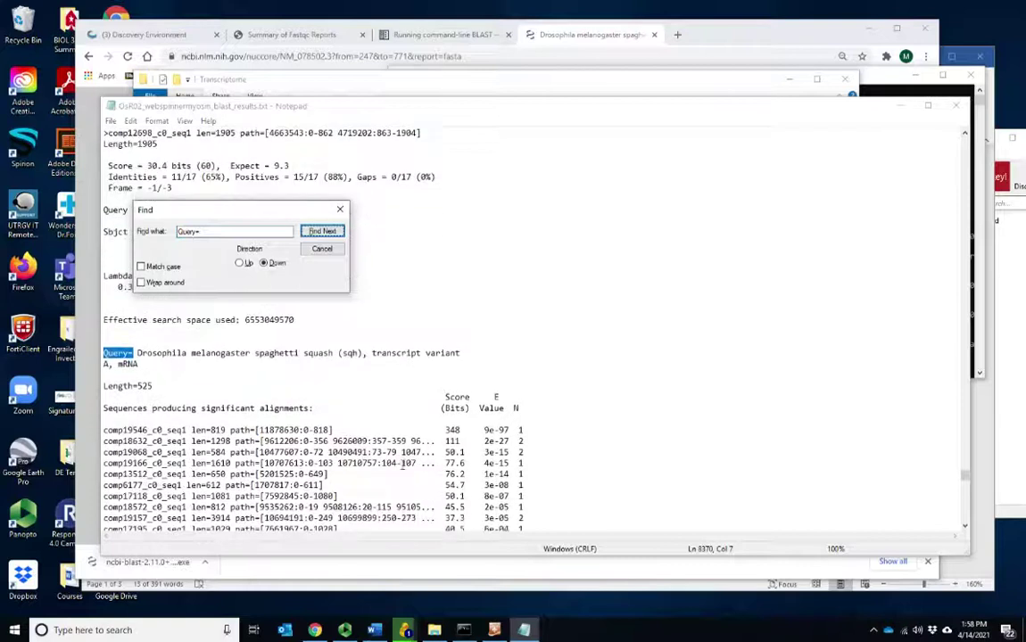
{"action": "left_click_drag", "start_coordinate": [480, 430], "coordinate": [527, 441]}
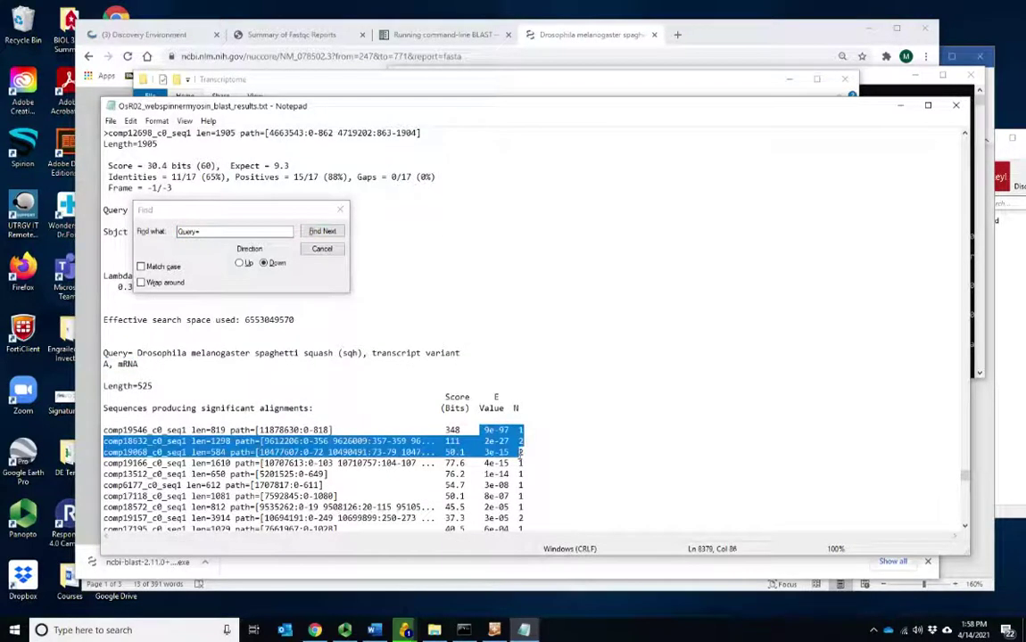
{"action": "left_click", "coordinate": [459, 453]}
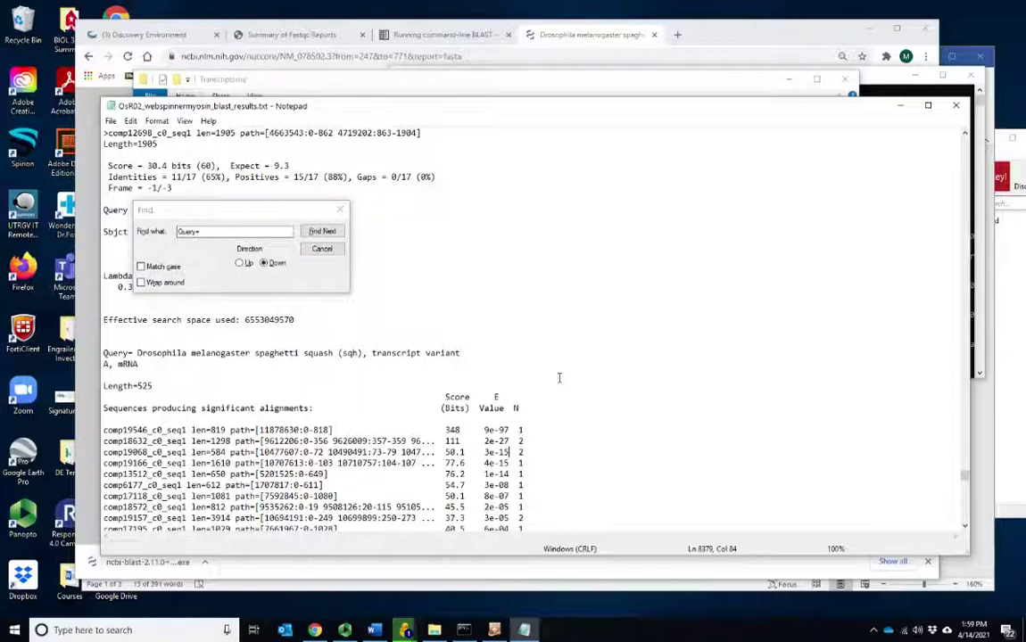
Switch to Lab 6.docx in Word and add the sub-item "Two or more tissues that we want to compare" under Differential Expression
{"action": "key", "text": "alt+Tab"}
{"action": "scroll", "coordinate": [450, 309], "scroll_direction": "up", "scroll_amount": 3}
{"action": "scroll", "coordinate": [449, 309], "scroll_direction": "up", "scroll_amount": 5}
{"action": "left_click_drag", "start_coordinate": [522, 442], "coordinate": [321, 441]}
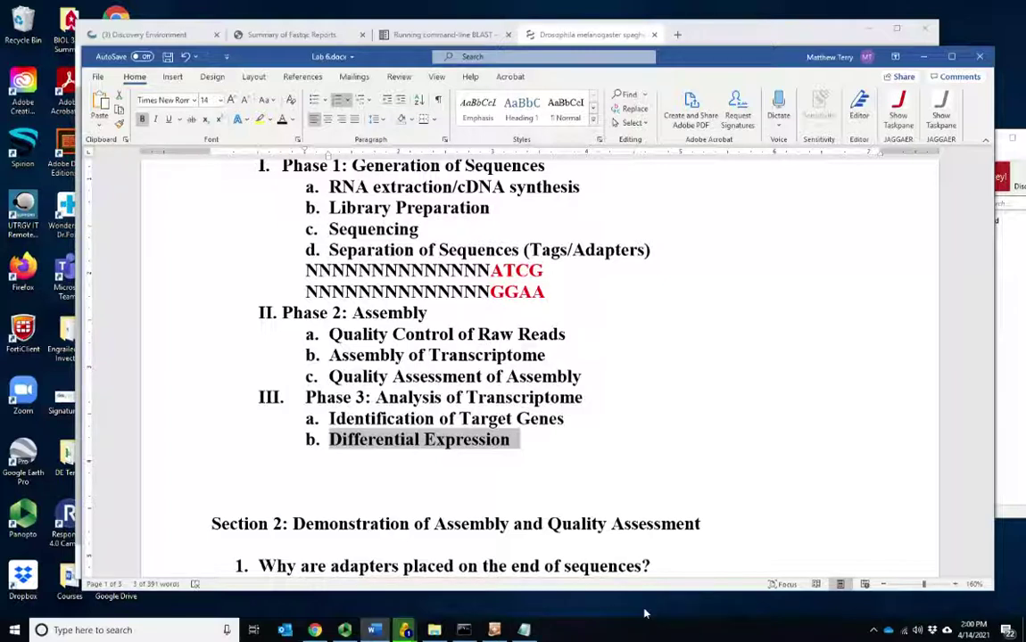
{"action": "left_click", "coordinate": [566, 446]}
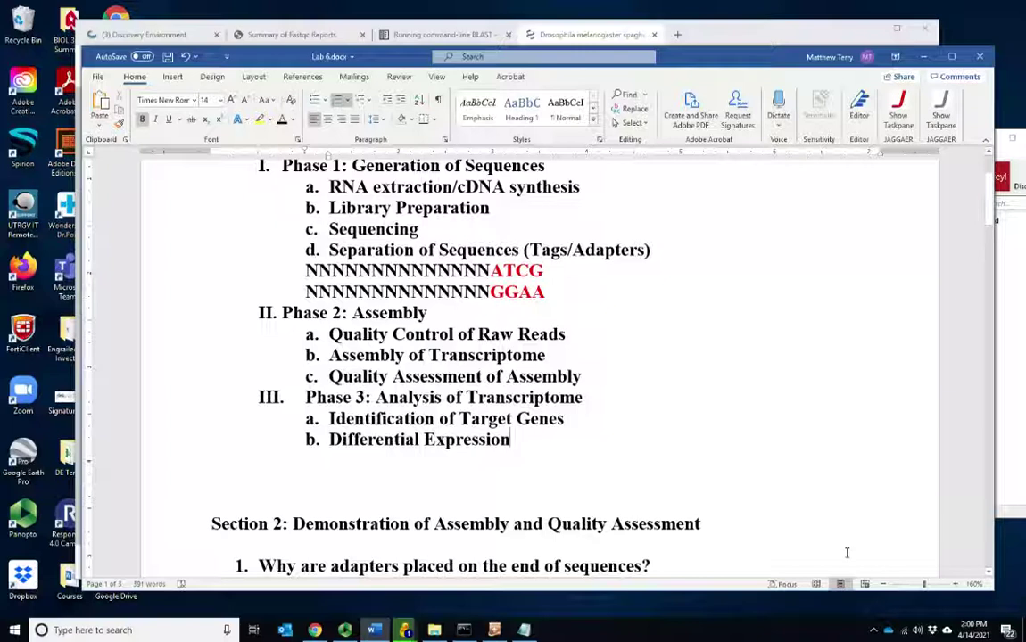
{"action": "key", "text": "Return"}
{"action": "key", "text": "Tab"}
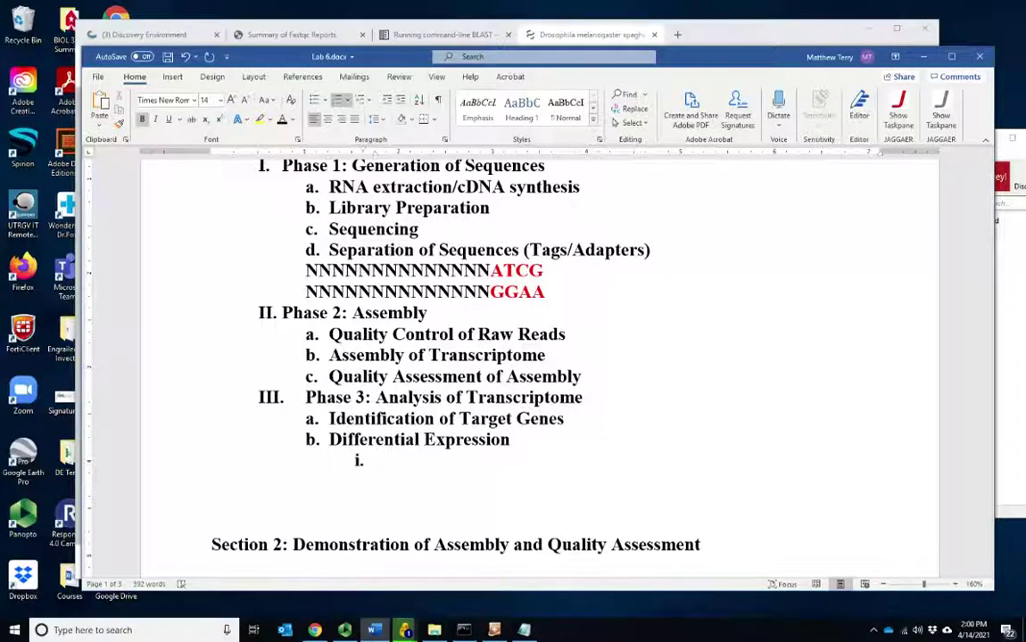
{"action": "type", "text": "Two or "}
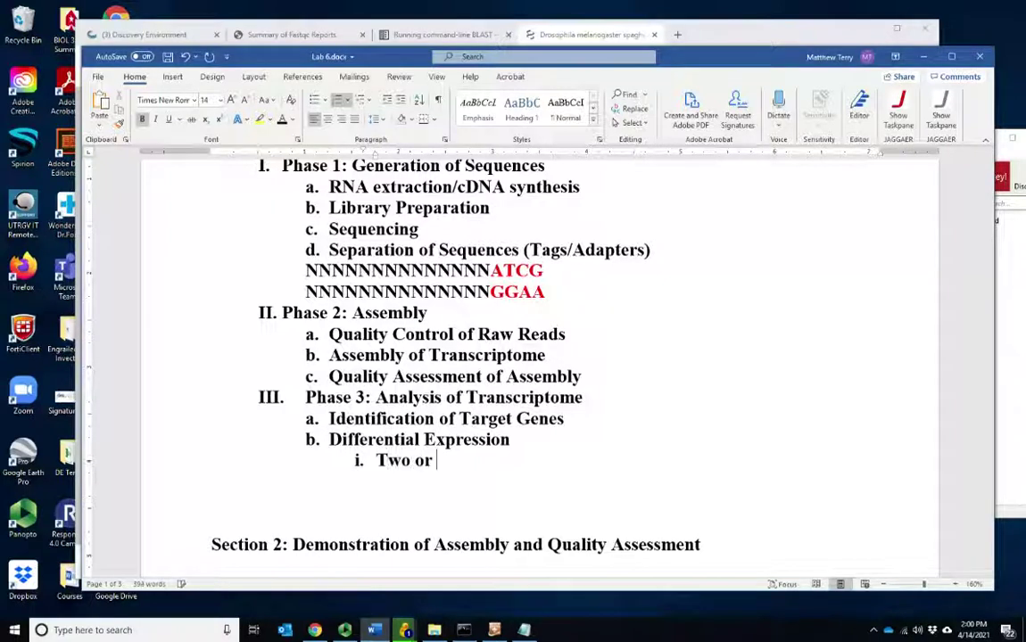
{"action": "type", "text": "more tissues that "}
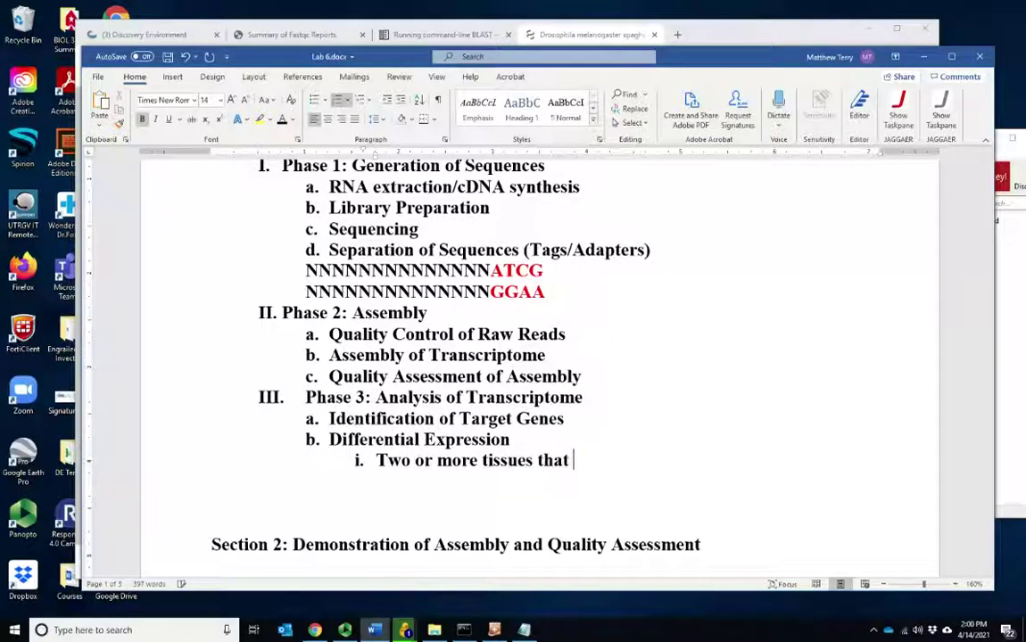
{"action": "type", "text": "we want to "}
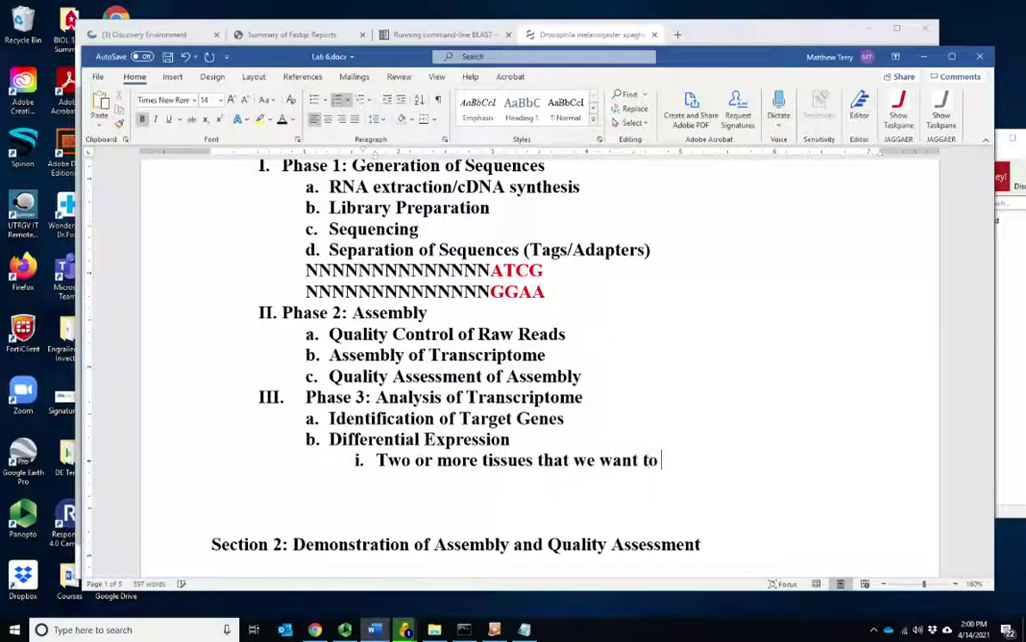
{"action": "type", "text": "compare"}
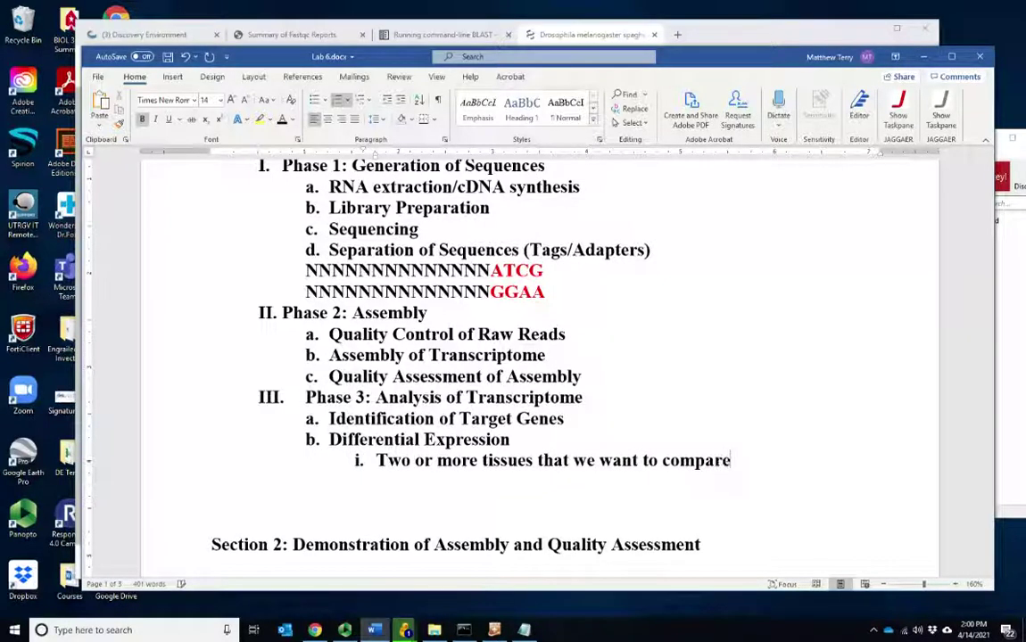
Add a second sub-item under Differential Expression reading "Multiple replicates from each tissue"
{"action": "key", "text": "Return"}
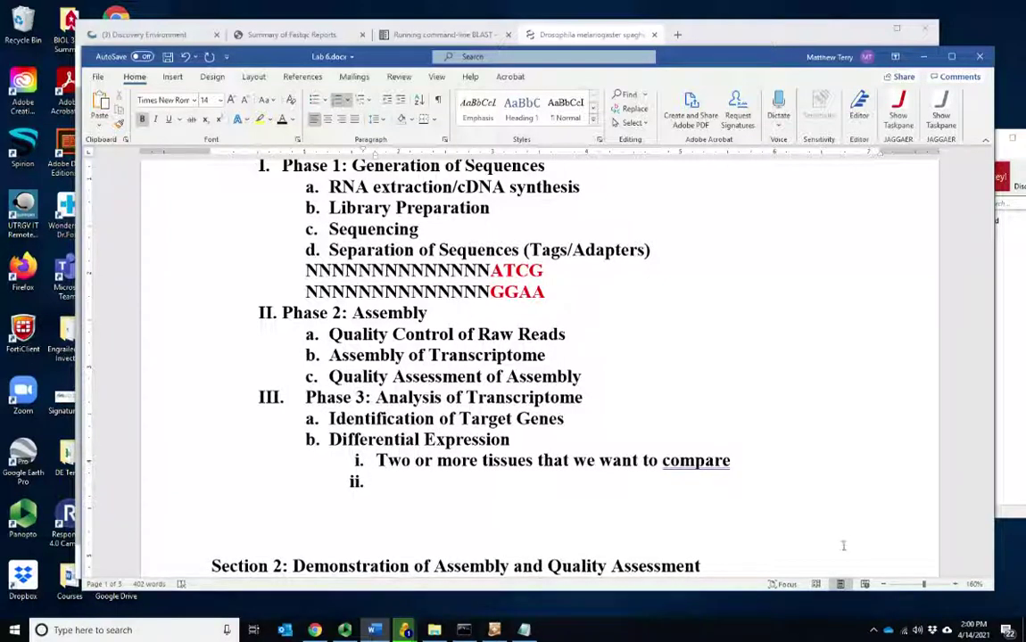
{"action": "type", "text": "Multip"}
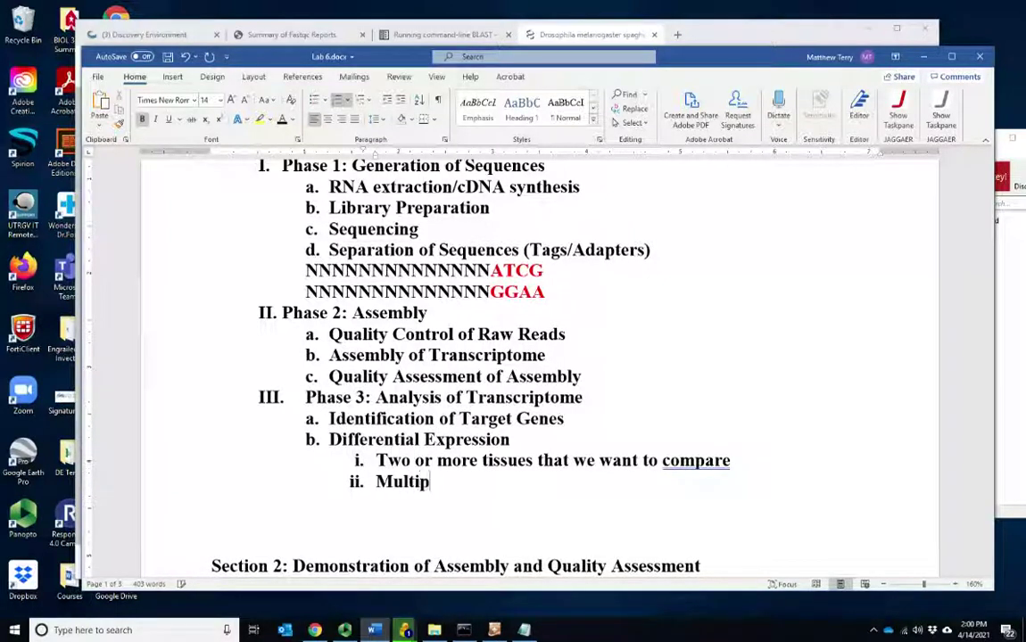
{"action": "type", "text": "le replicates f"}
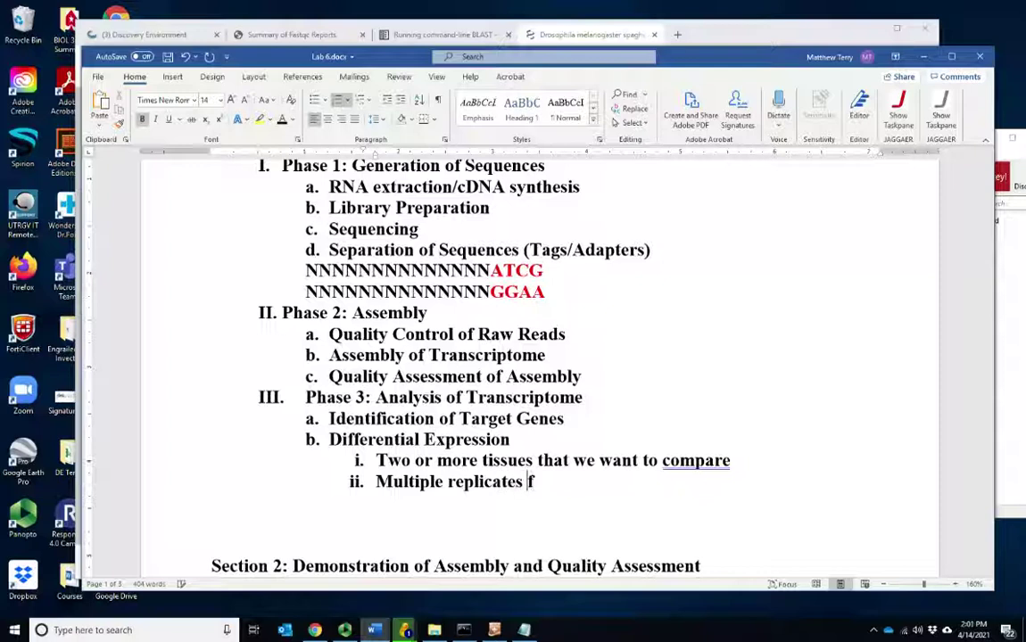
{"action": "type", "text": "rom each tu"}
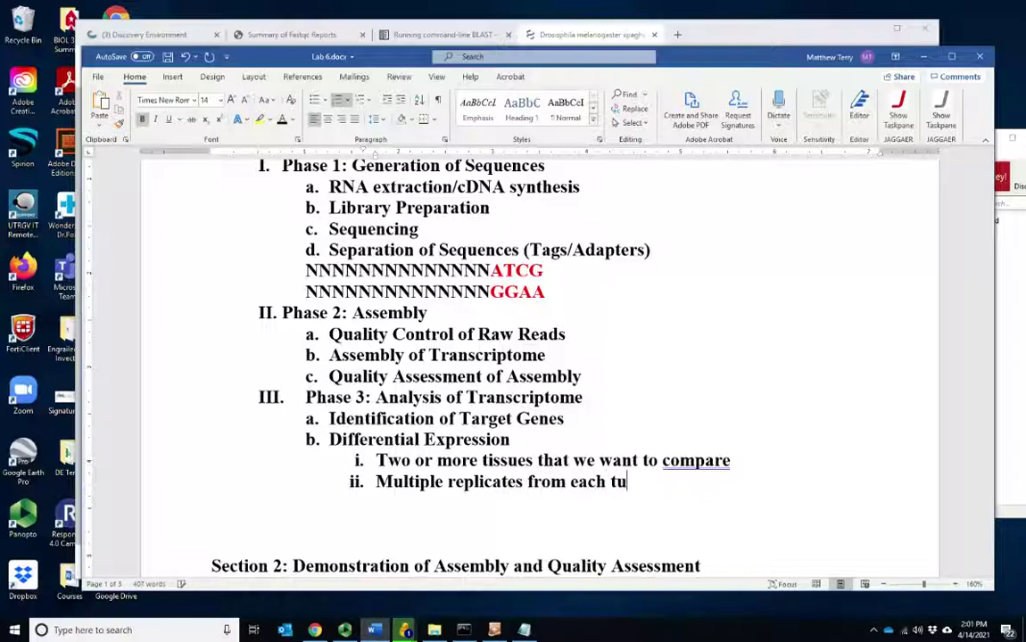
{"action": "key", "text": "BackSpace"}
{"action": "type", "text": "issue"}
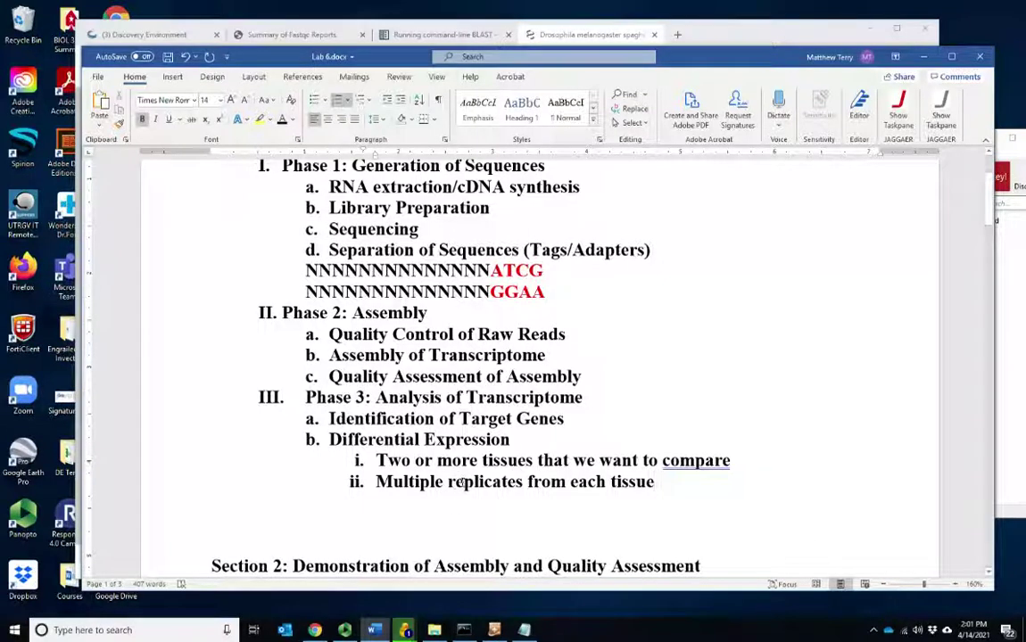
Append "(3 replicates)" to the sub-item about multiple replicates and start a third sub-item below it
{"action": "left_click_drag", "start_coordinate": [448, 481], "coordinate": [522, 484]}
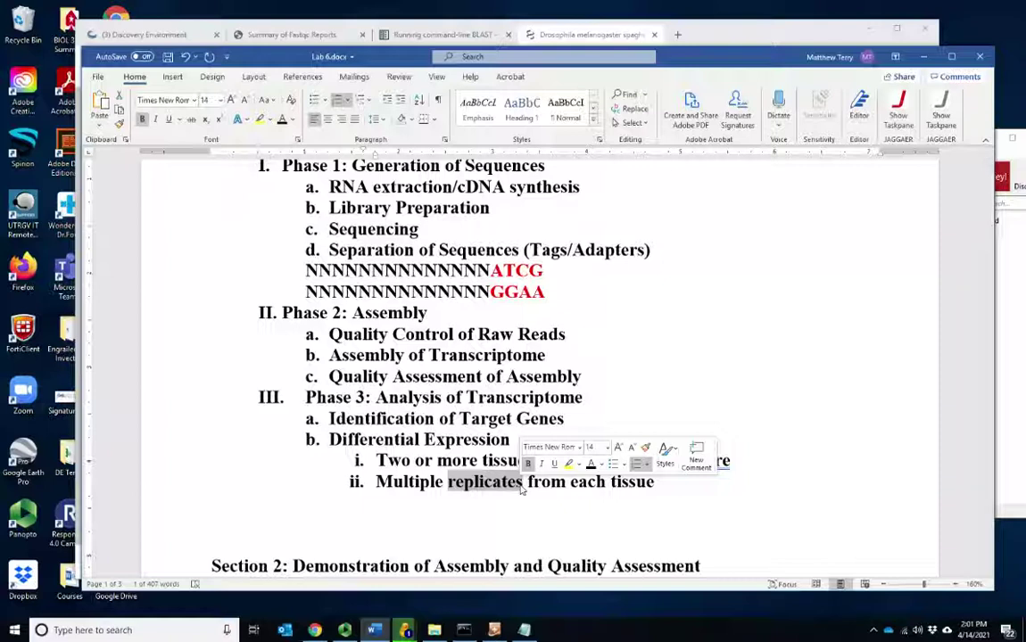
{"action": "left_click", "coordinate": [679, 500]}
{"action": "left_click", "coordinate": [679, 484]}
{"action": "type", "text": "("}
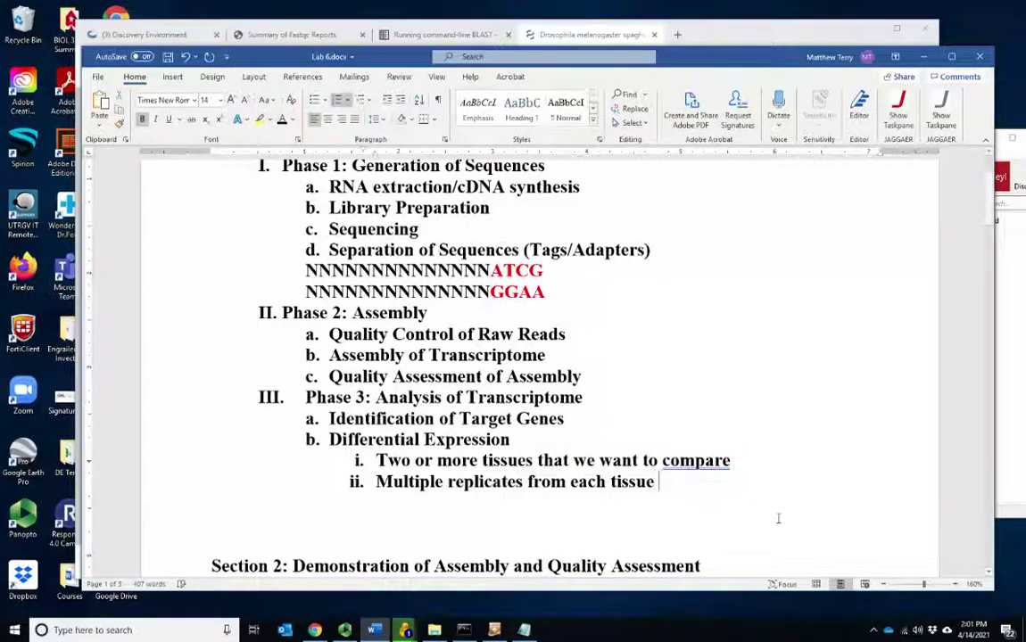
{"action": "type", "text": "3"}
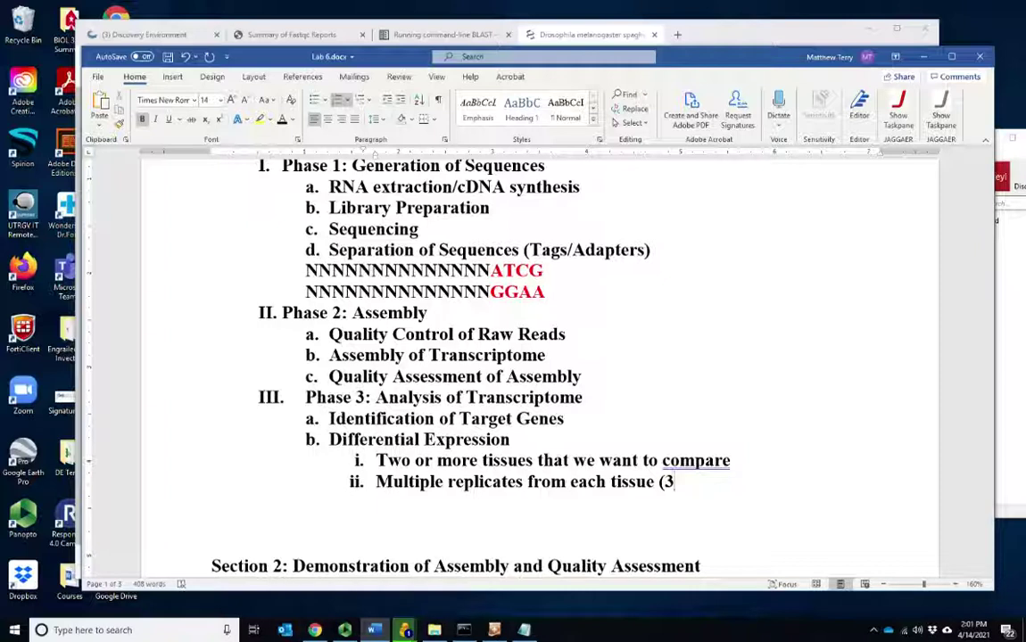
{"action": "type", "text": "replicates)"}
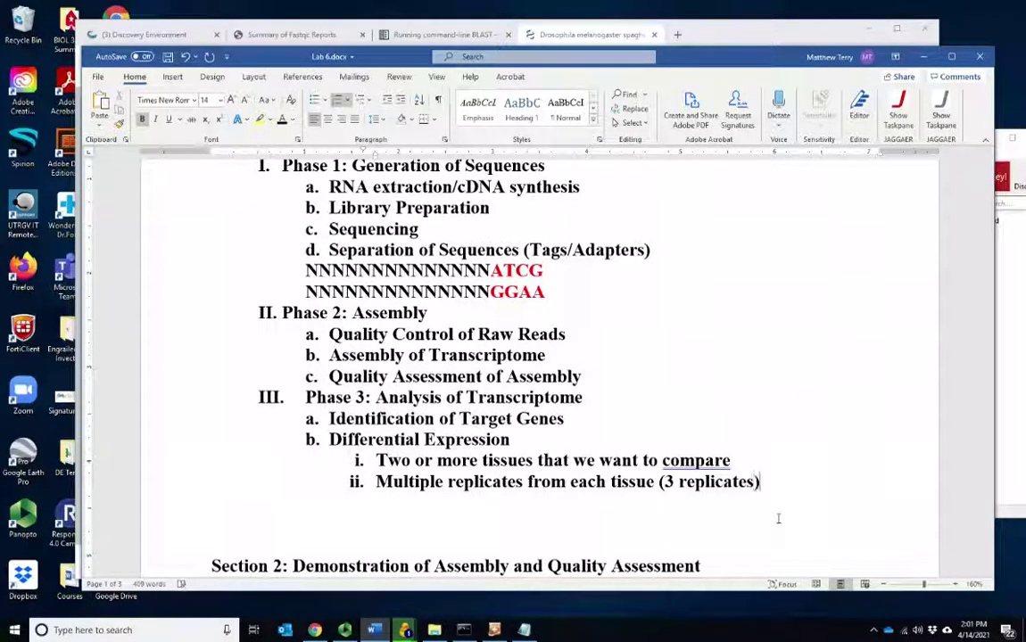
{"action": "key", "text": "Return"}
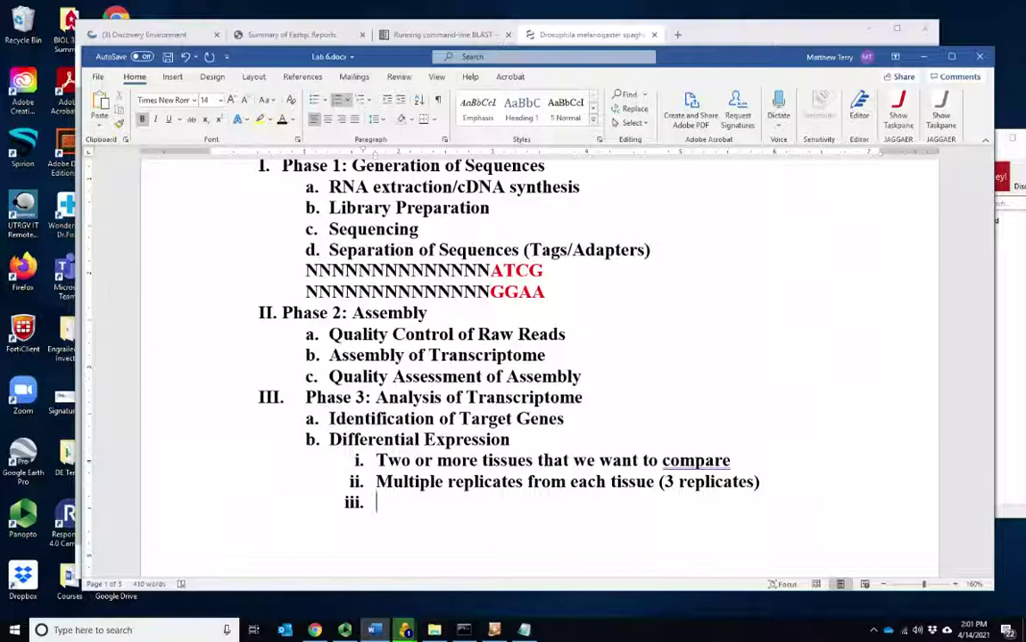